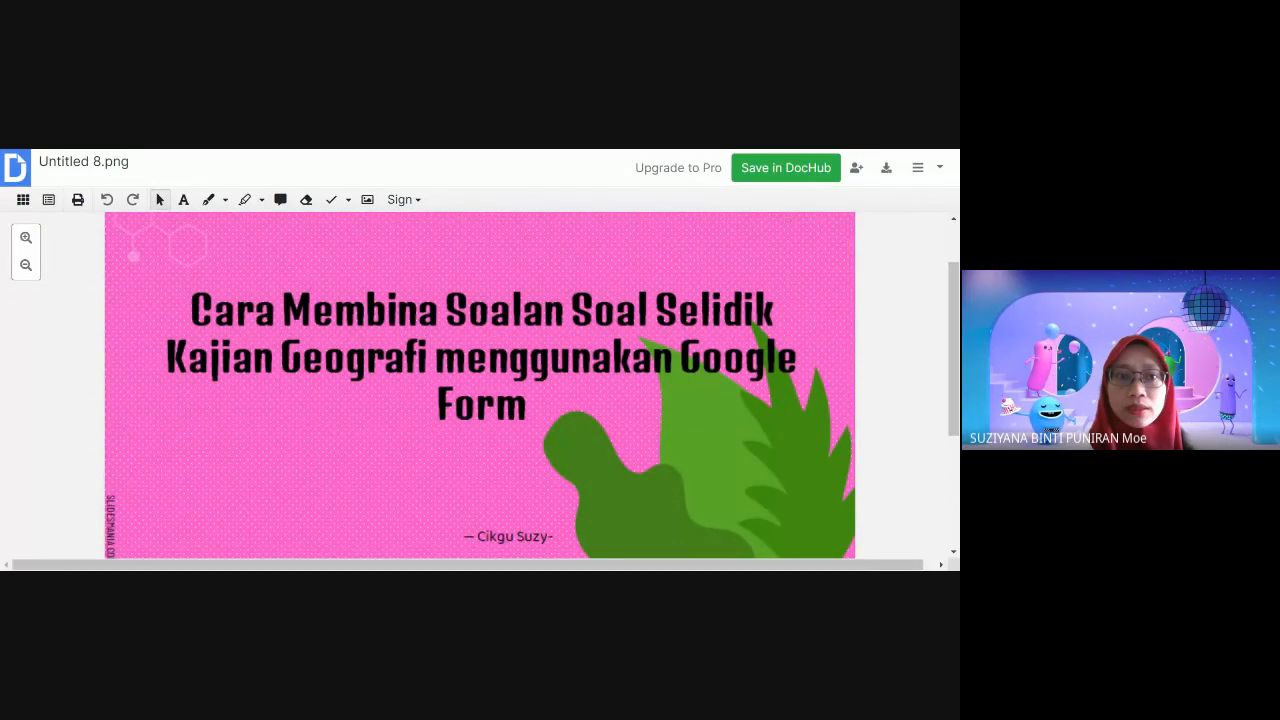
# Open a new browser tab and start a blank form in Google Forms.
pyautogui.hotkey('ctrl', 't')
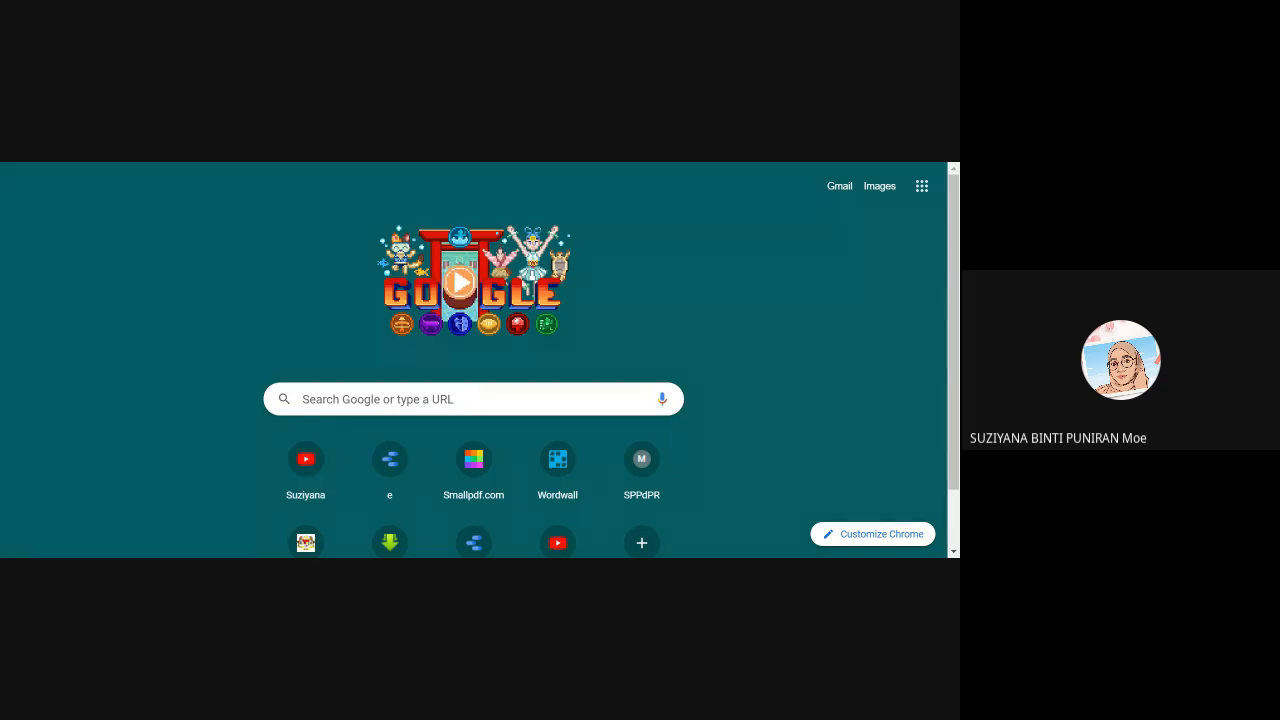
pyautogui.press('Return')
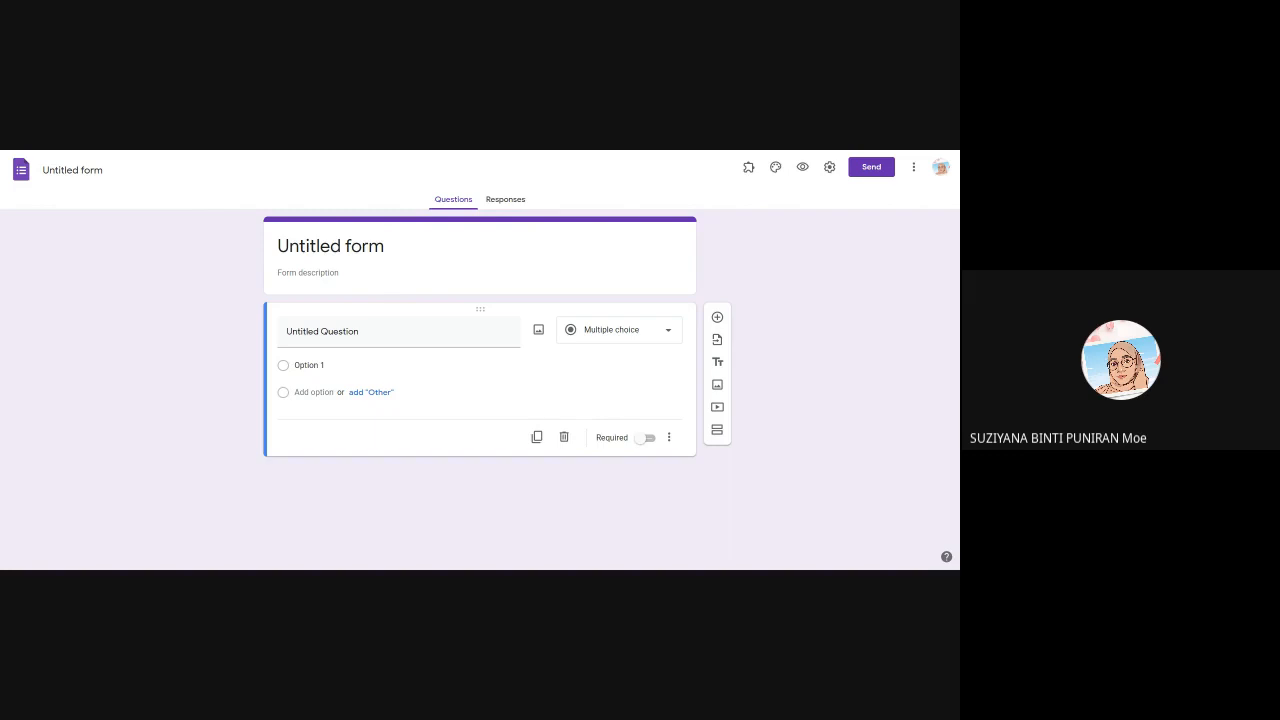
# Replace the untitled form's file name with "Kajian Lapangan Geografi".
pyautogui.click(73, 170)
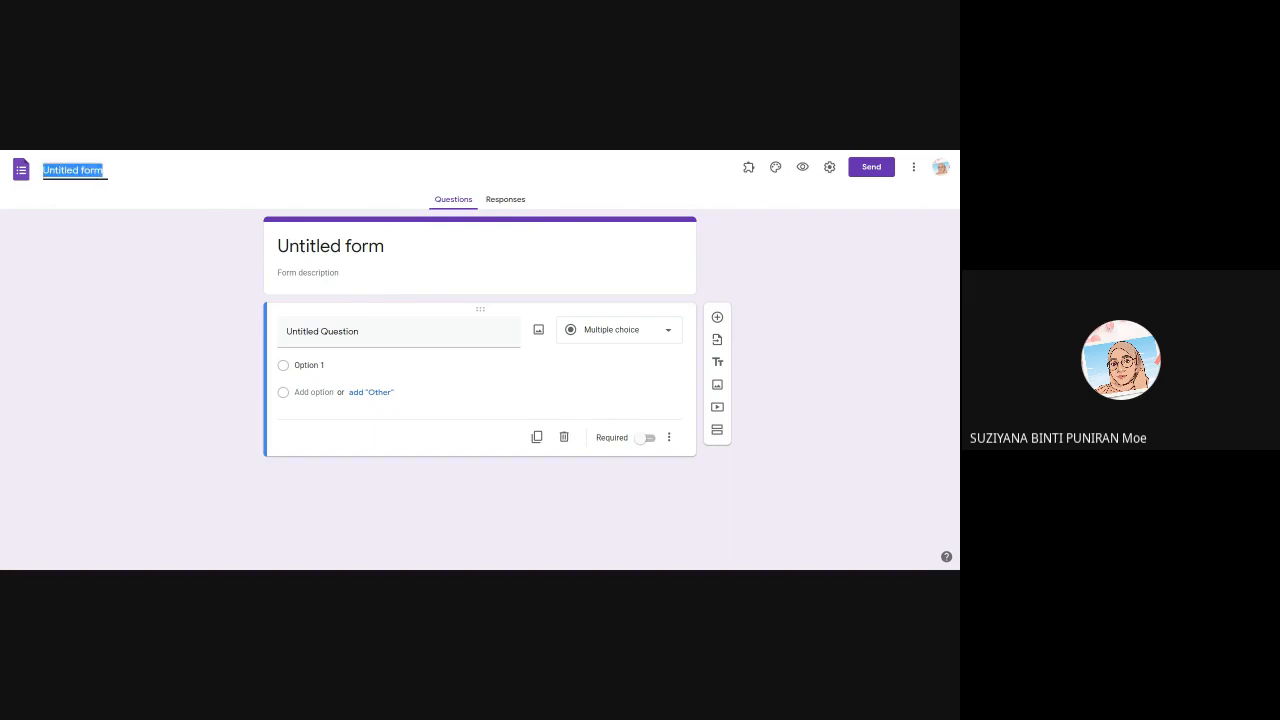
pyautogui.write('K')
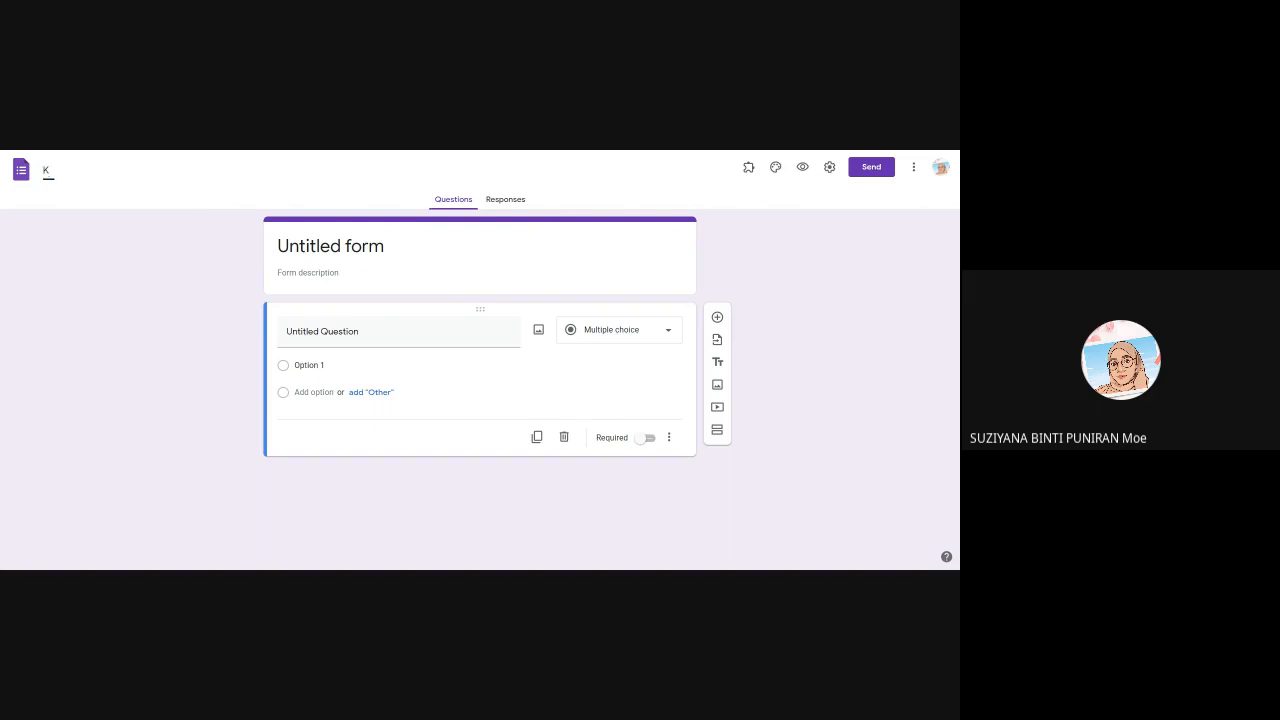
pyautogui.write('ajian G')
pyautogui.press('BackSpace')
pyautogui.write('(')
pyautogui.write(' Lapam')
pyautogui.press('BackSpace')
pyautogui.write('ngan Geografi')
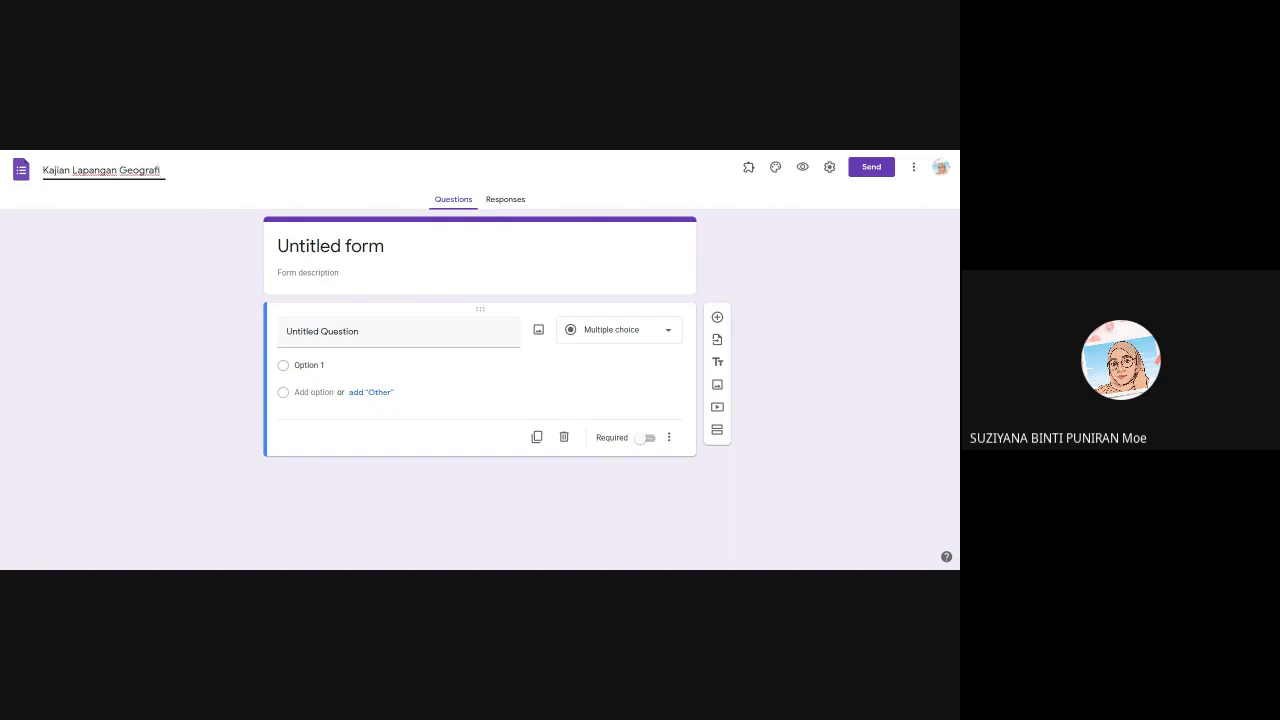
# Extend the form's file name with ": Pengangkutan di Taman Pelangi Jaya, Kluang , Johor.".
pyautogui.write(': Pengangkutan di Taman')
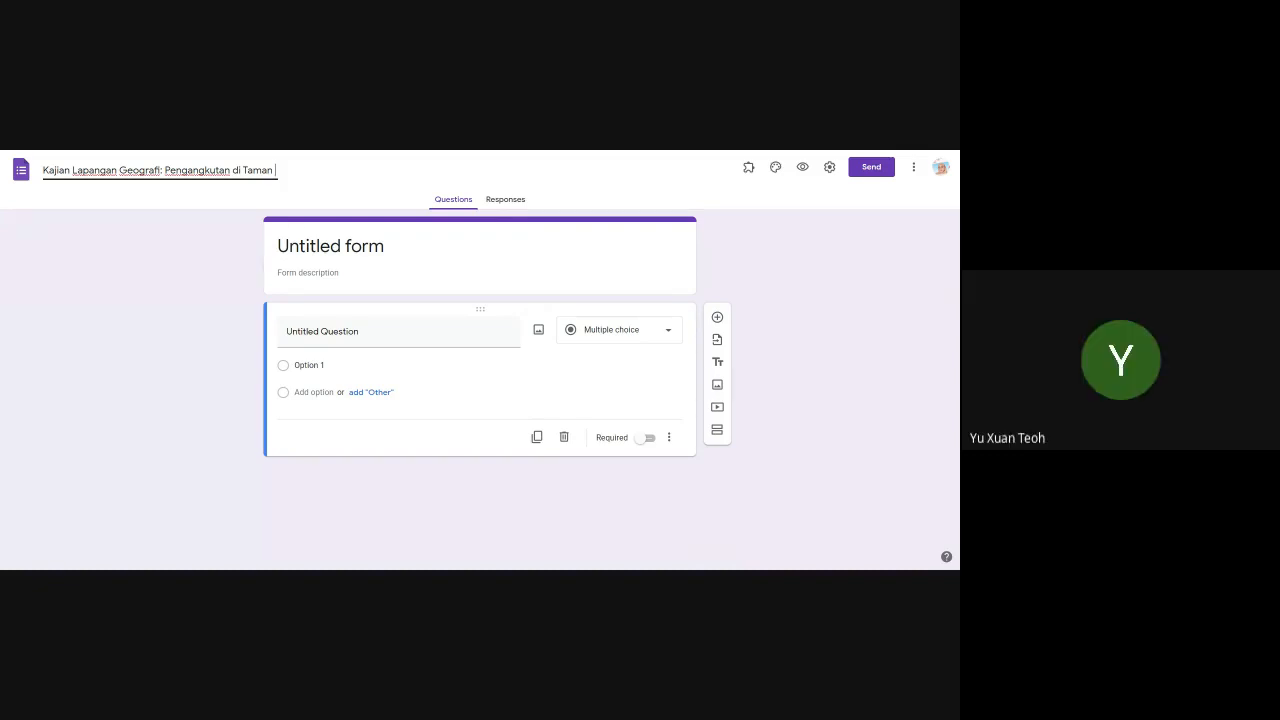
pyautogui.write('L')
pyautogui.write('Pelangi')
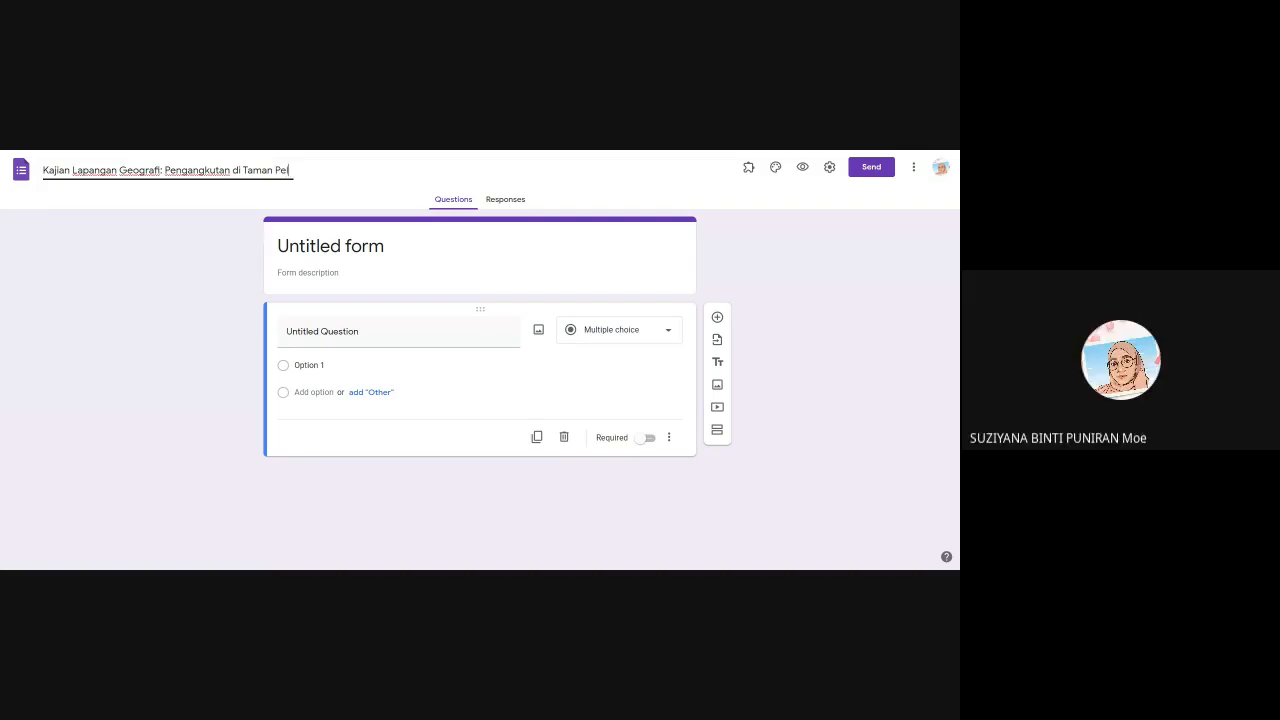
pyautogui.write(' Jy')
pyautogui.write('aya')
pyautogui.press('BackSpace')
pyautogui.press('BackSpace')
pyautogui.press('BackSpace')
pyautogui.press('BackSpace')
pyautogui.write('Jaya, Kluang , Johor')
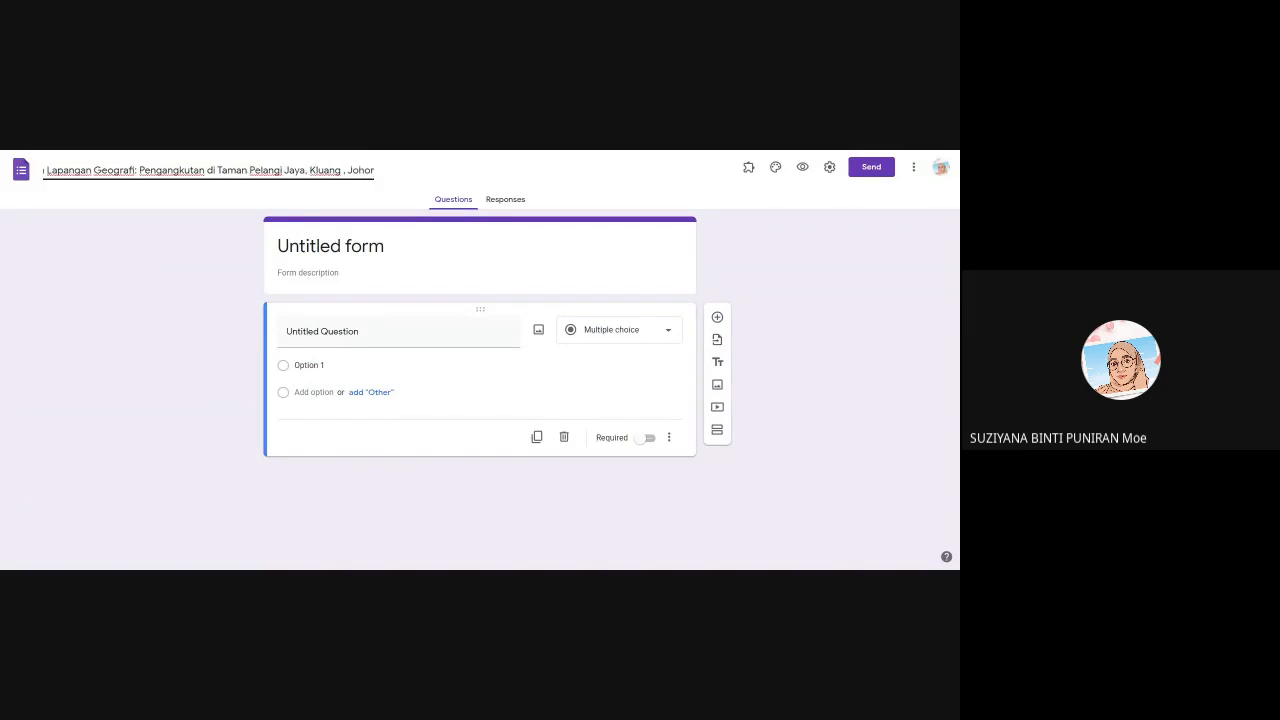
pyautogui.write('.')
pyautogui.press('BackSpace')
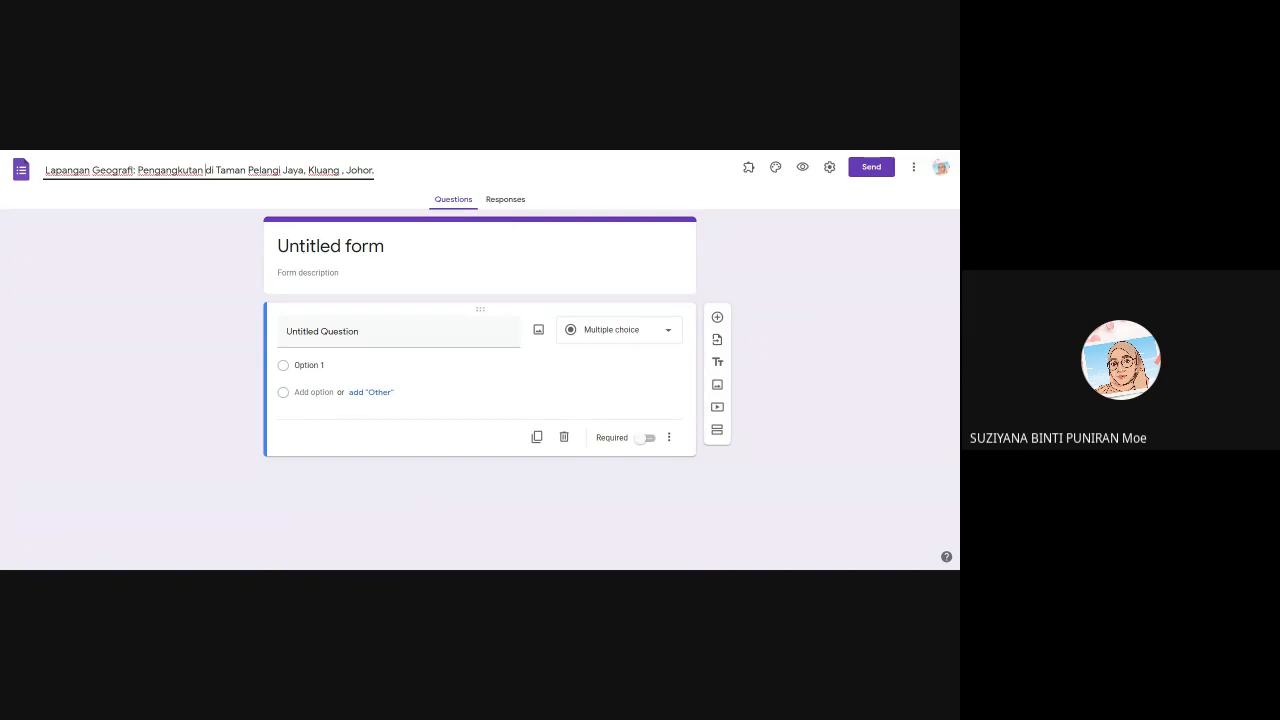
# Insert "Awam" after "Pengangkutan" in the form's file name and carry the full name over to the form's heading.
pyautogui.click(205, 170)
pyautogui.write('Awam')
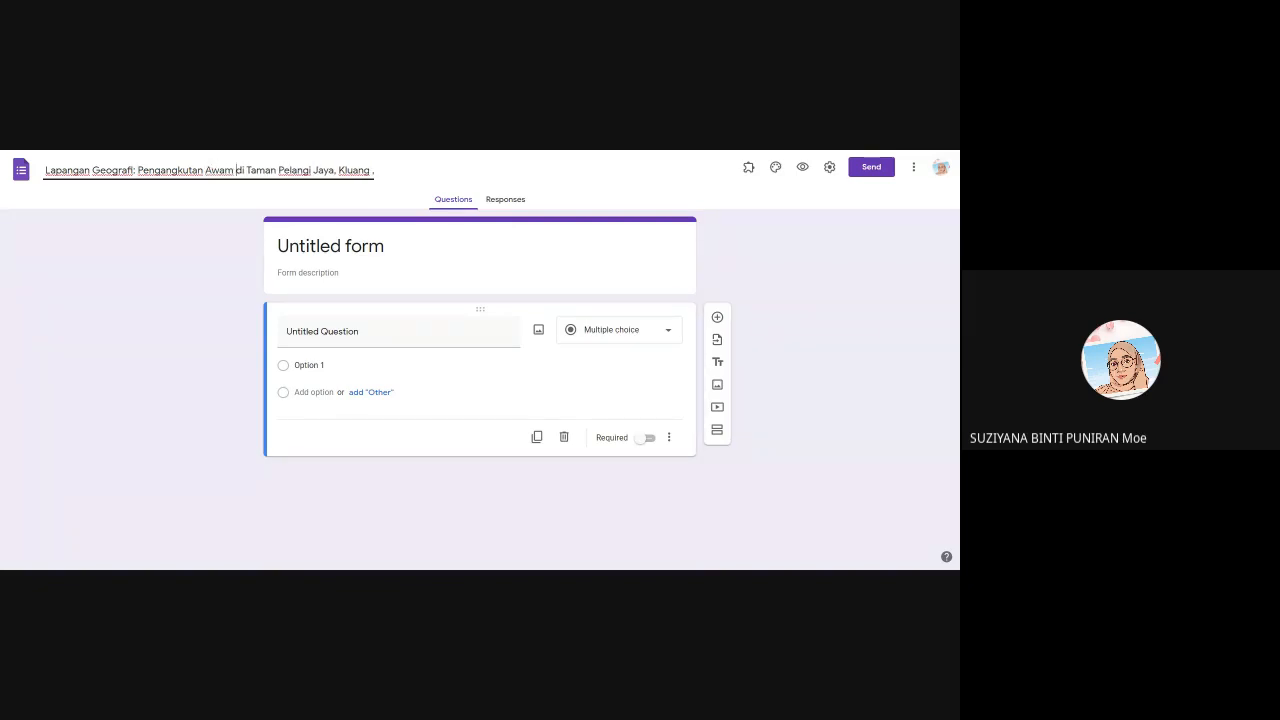
pyautogui.click(318, 235)
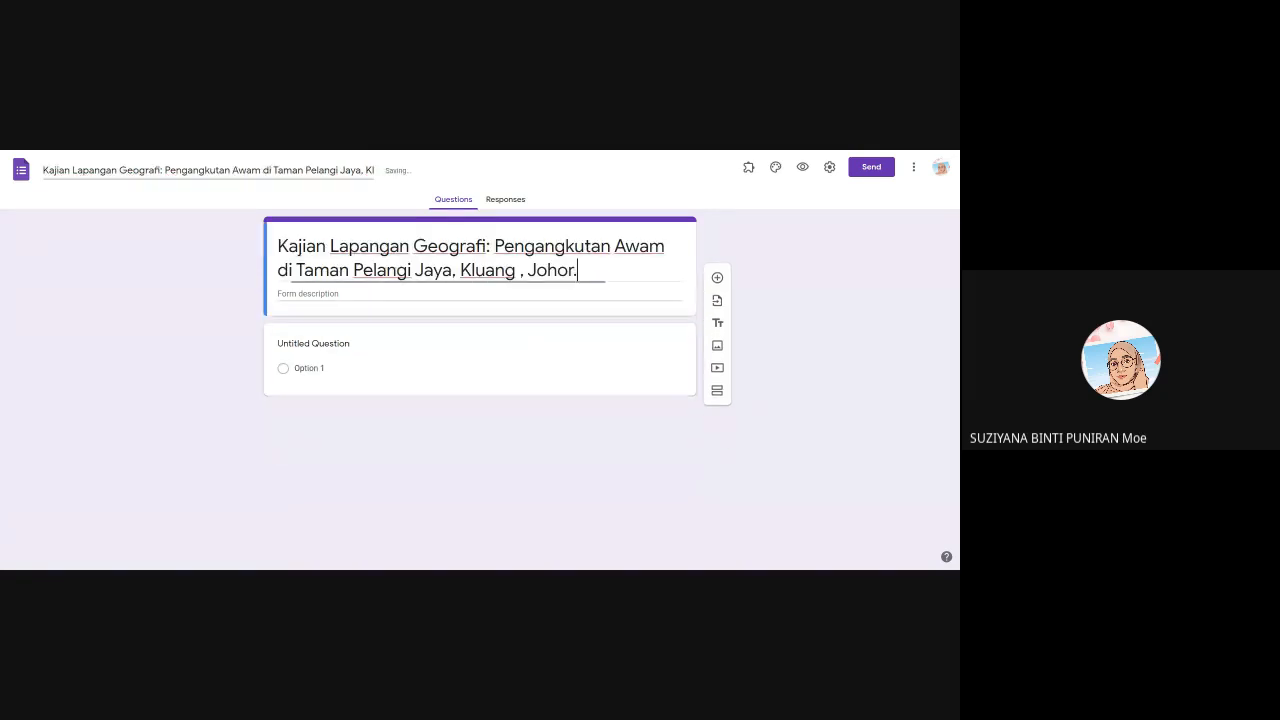
pyautogui.write('.')
pyautogui.click(112, 171)
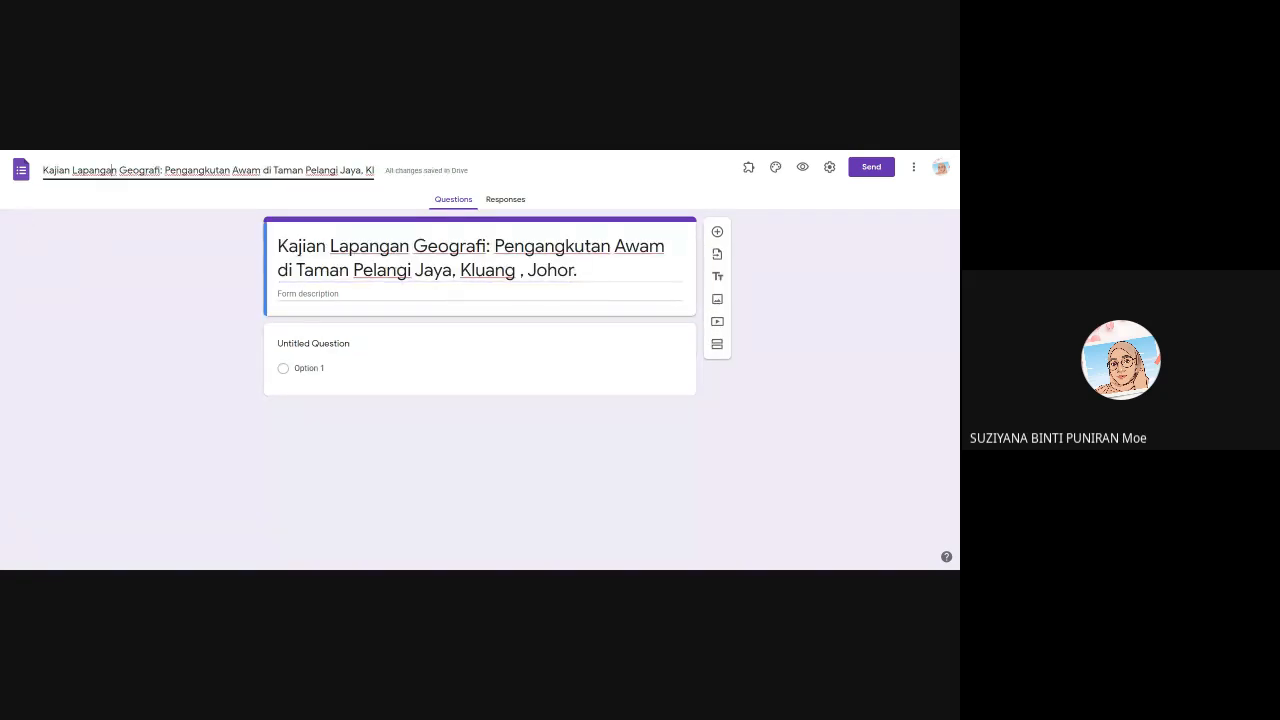
pyautogui.tripleClick(274, 250)
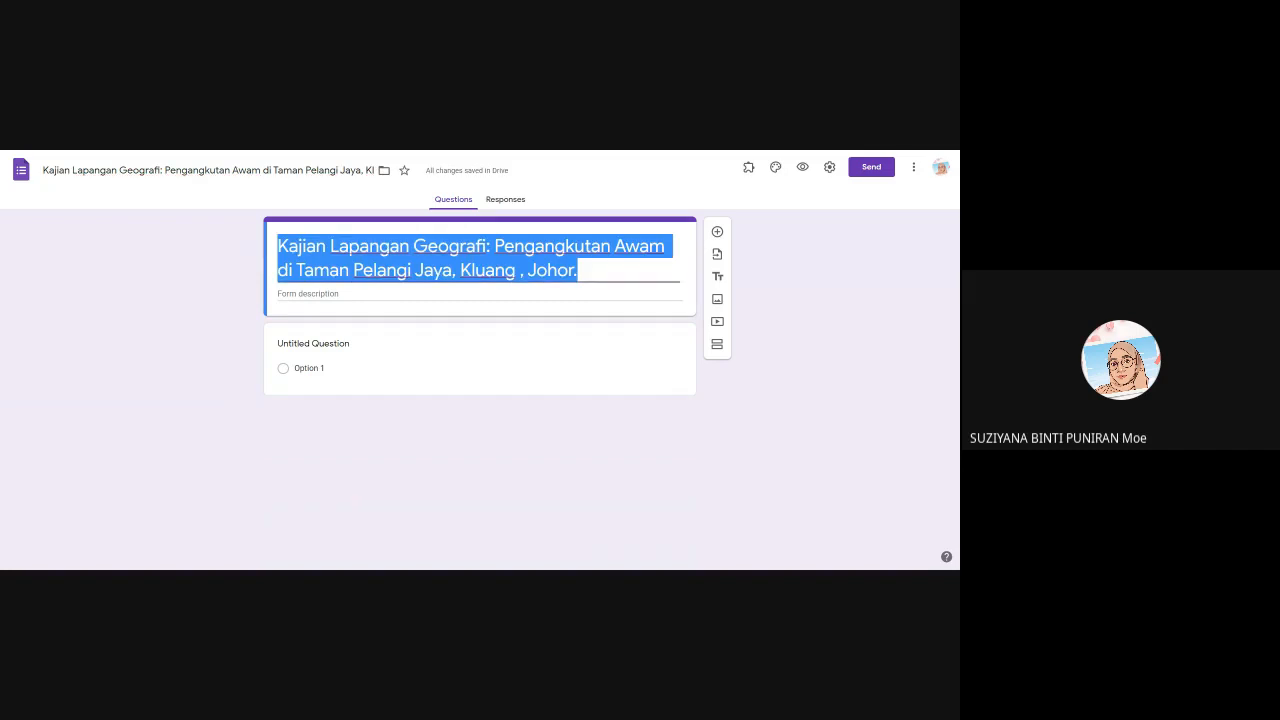
pyautogui.click(215, 171)
pyautogui.tripleClick(381, 237)
pyautogui.click(217, 172)
pyautogui.click(308, 244)
pyautogui.click(411, 274)
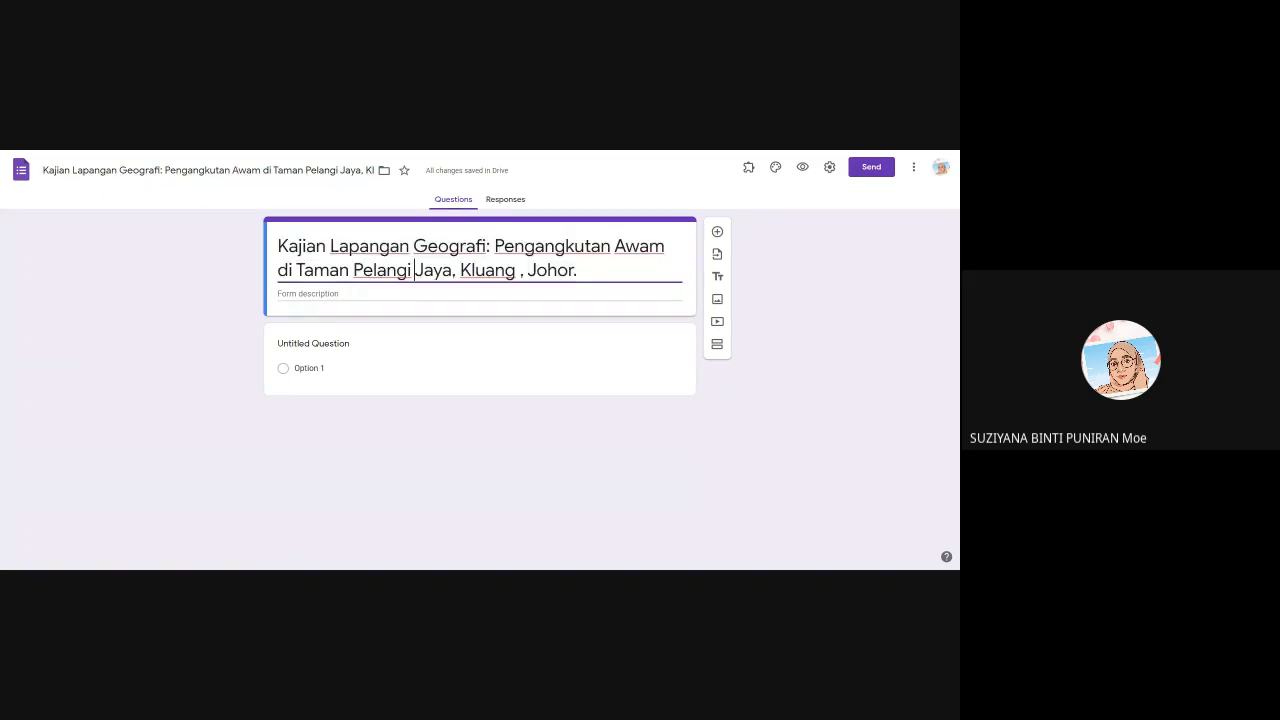
# Enter "Sila jawab semua soalan yang diberikan." as the form description.
pyautogui.click(478, 294)
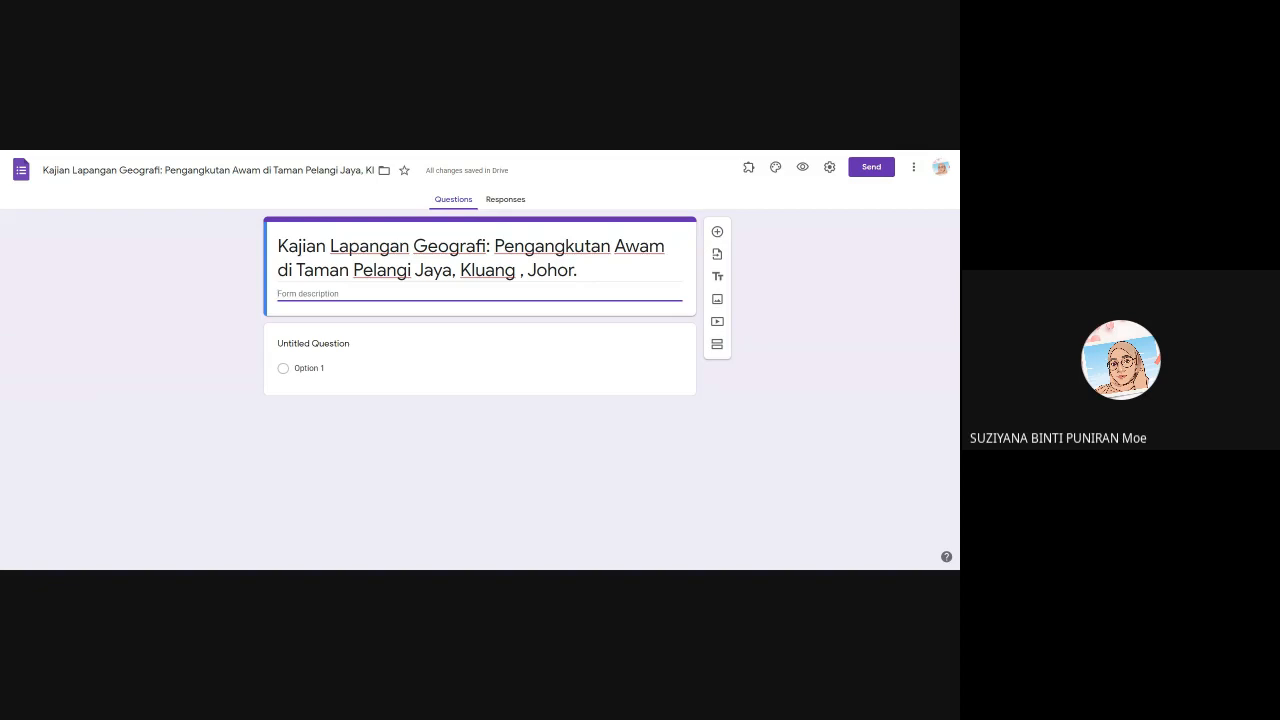
pyautogui.write('Sila j')
pyautogui.write('JAW')
pyautogui.press('BackSpace')
pyautogui.press('BackSpace')
pyautogui.write('jawab semua soalan yang diberikan.')
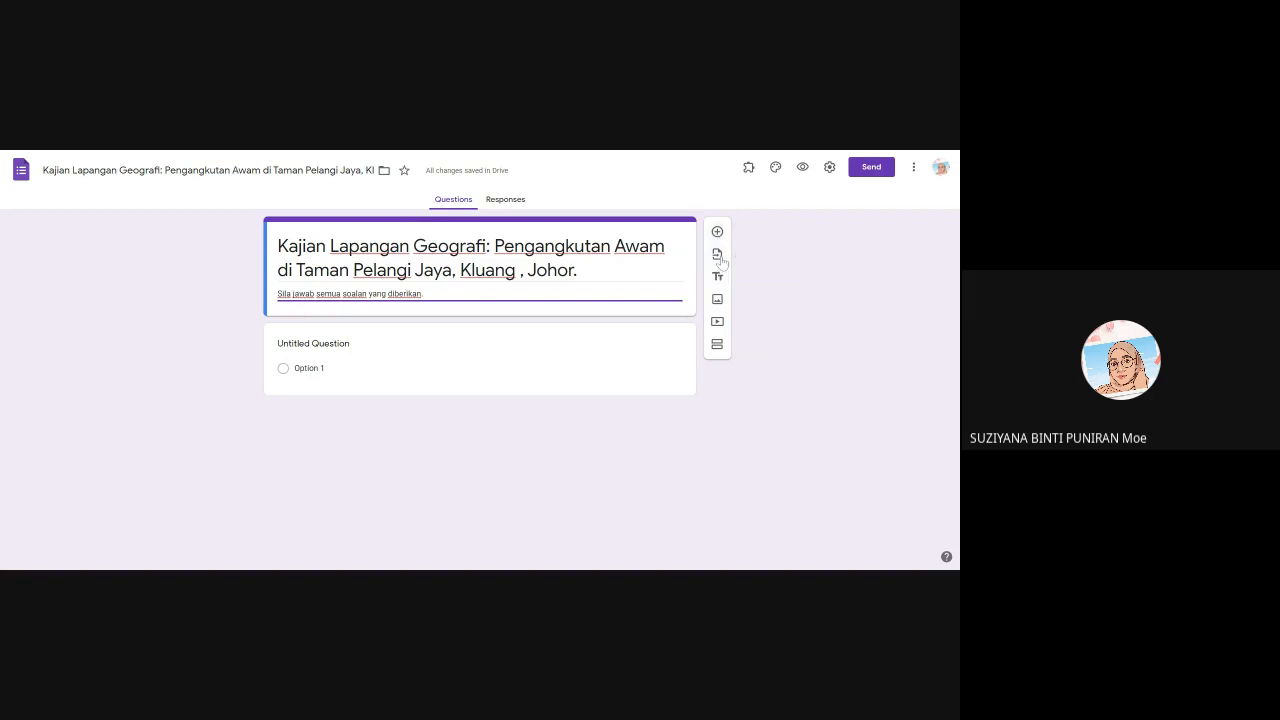
# Add a new section below the form heading and title it "BAHAGIAN A: MAKLUMAT RESPONDEN".
pyautogui.click(716, 345)
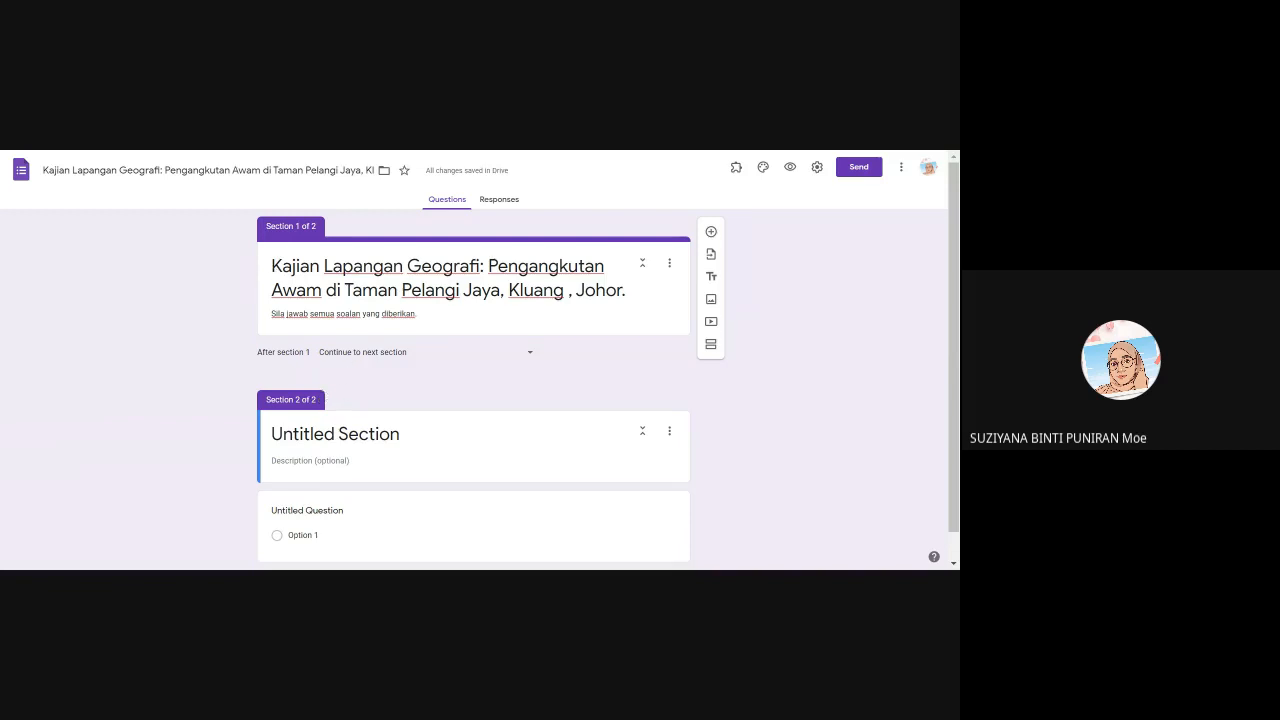
pyautogui.click(340, 434)
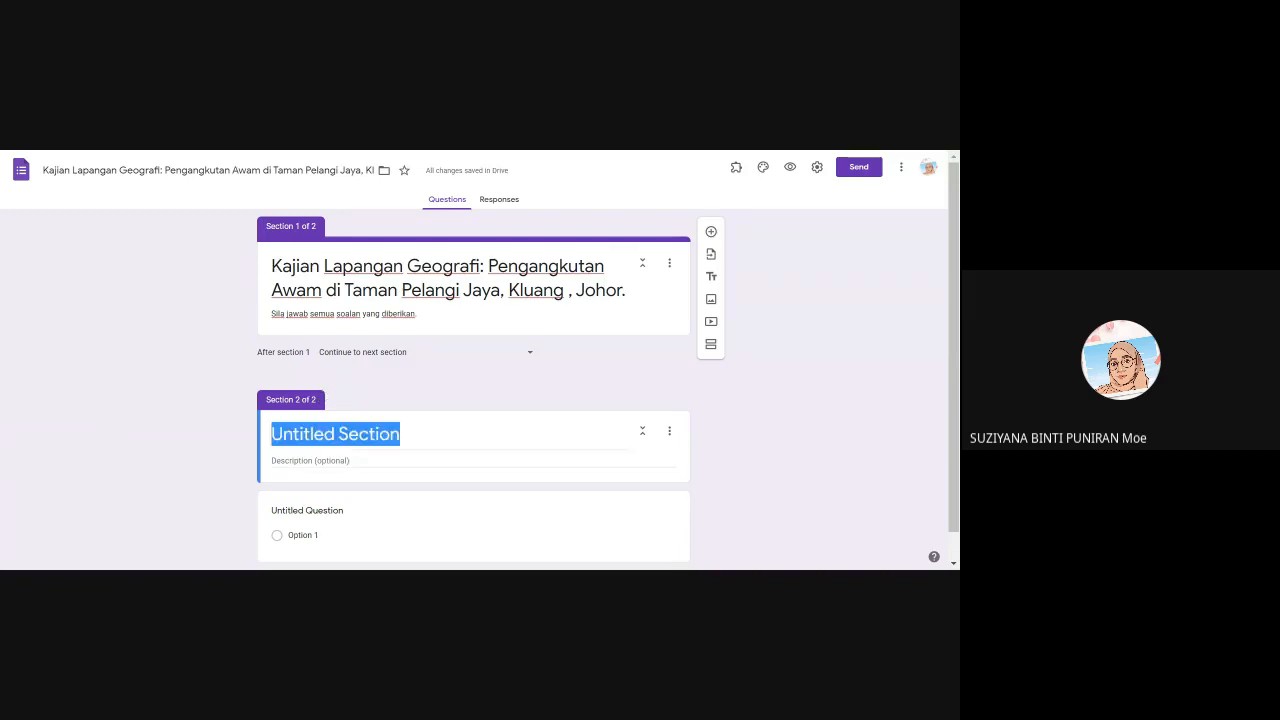
pyautogui.write('BAHAGAIAN')
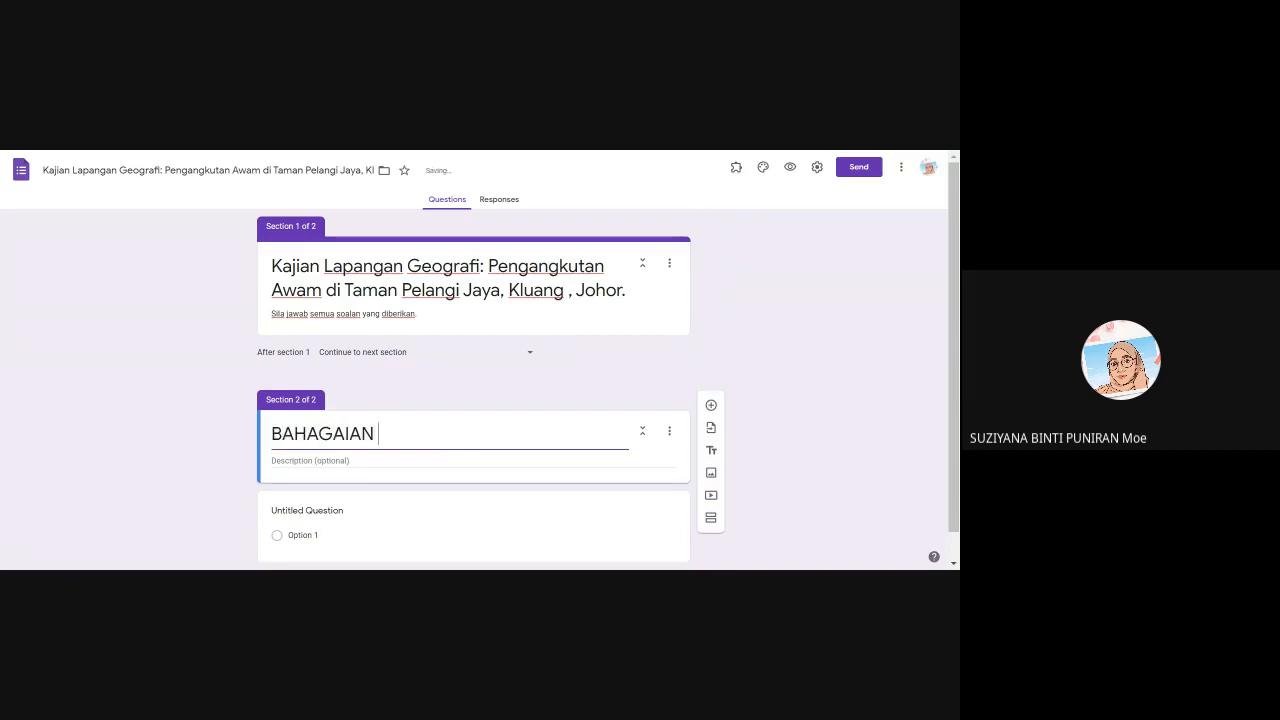
pyautogui.press('BackSpace')
pyautogui.press('BackSpace')
pyautogui.press('BackSpace')
pyautogui.press('BackSpace')
pyautogui.press('BackSpace')
pyautogui.write('IAN ')
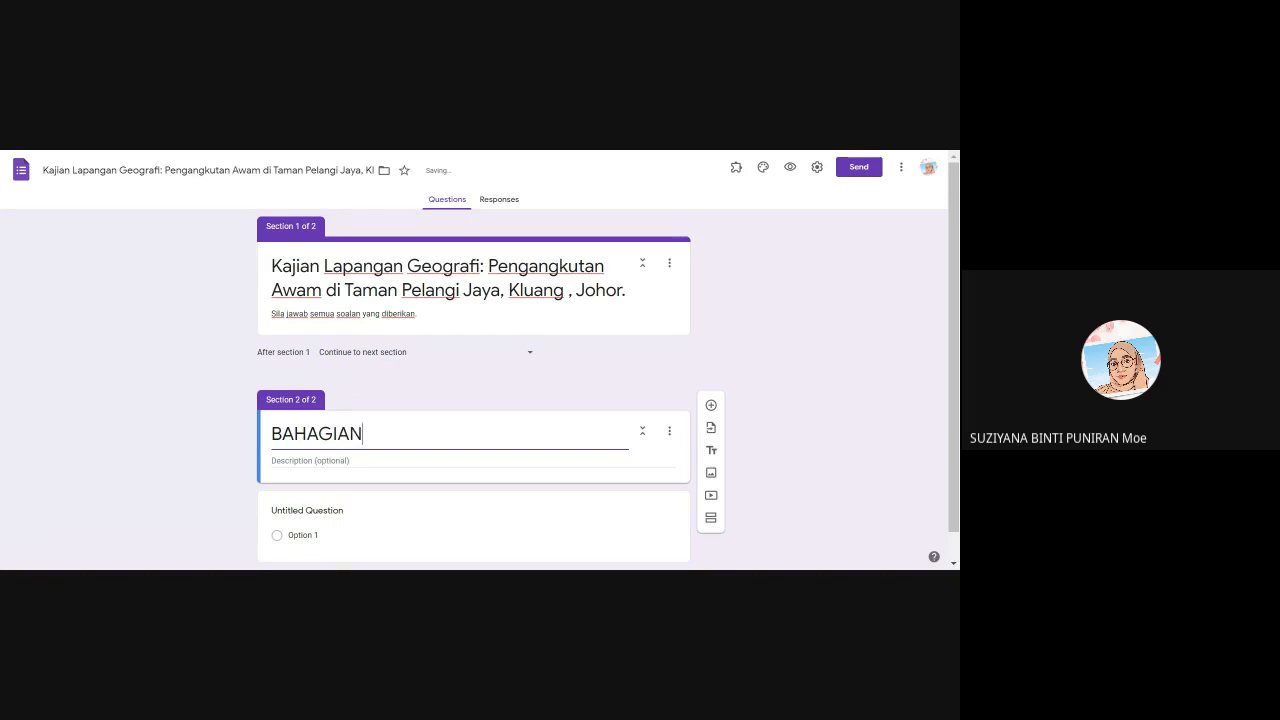
pyautogui.write('A: MAKLUMAT')
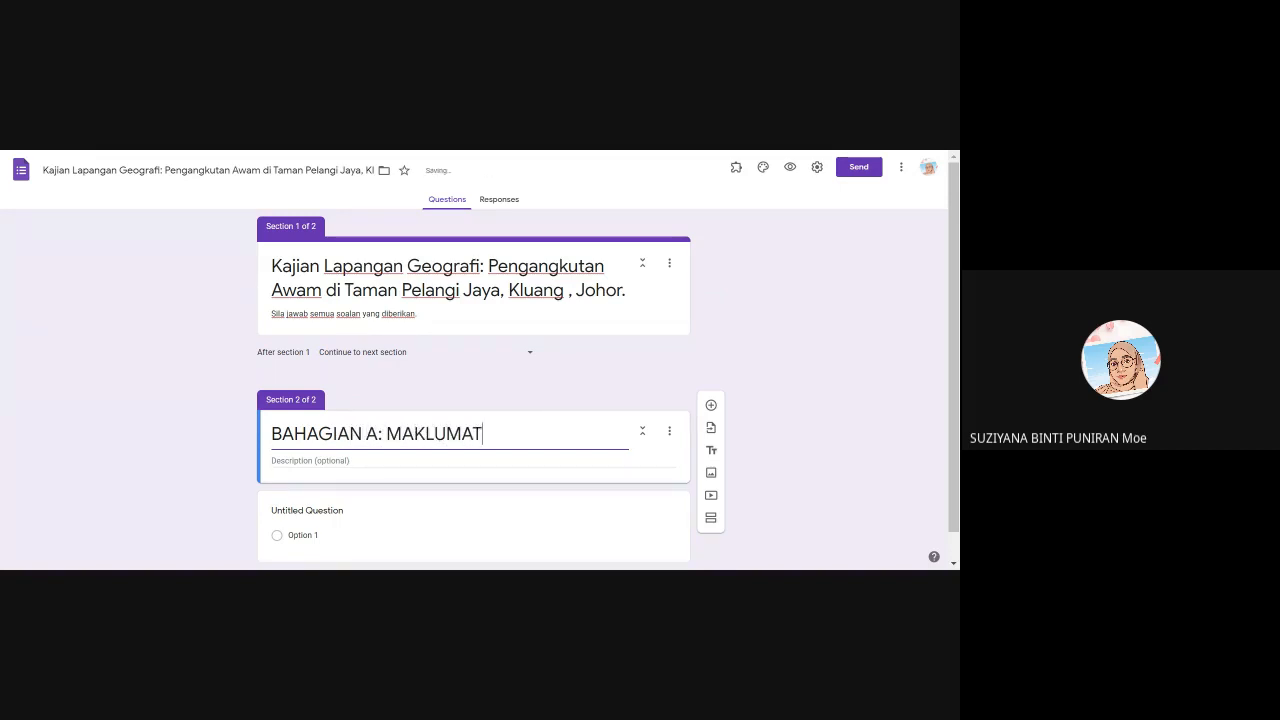
pyautogui.write(' RESPODEN')
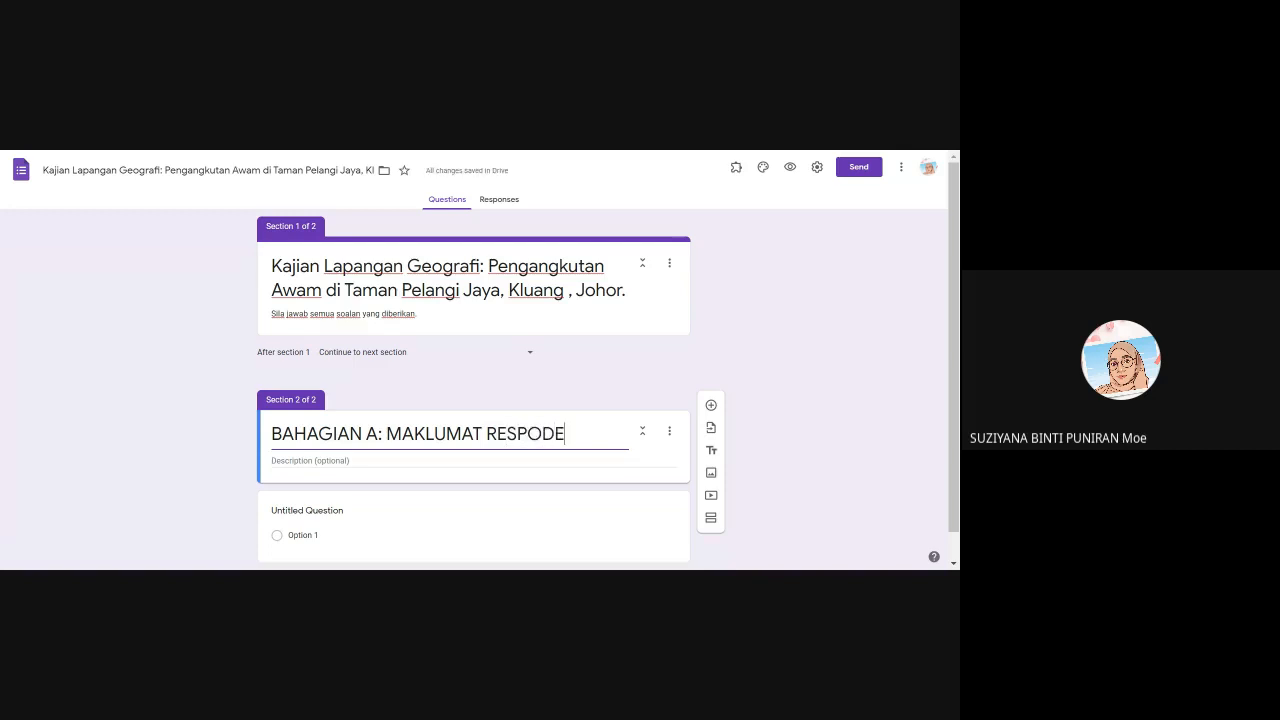
pyautogui.press('BackSpace')
pyautogui.press('BackSpace')
pyautogui.press('BackSpace')
pyautogui.write('NDEN')
pyautogui.click(171, 154)
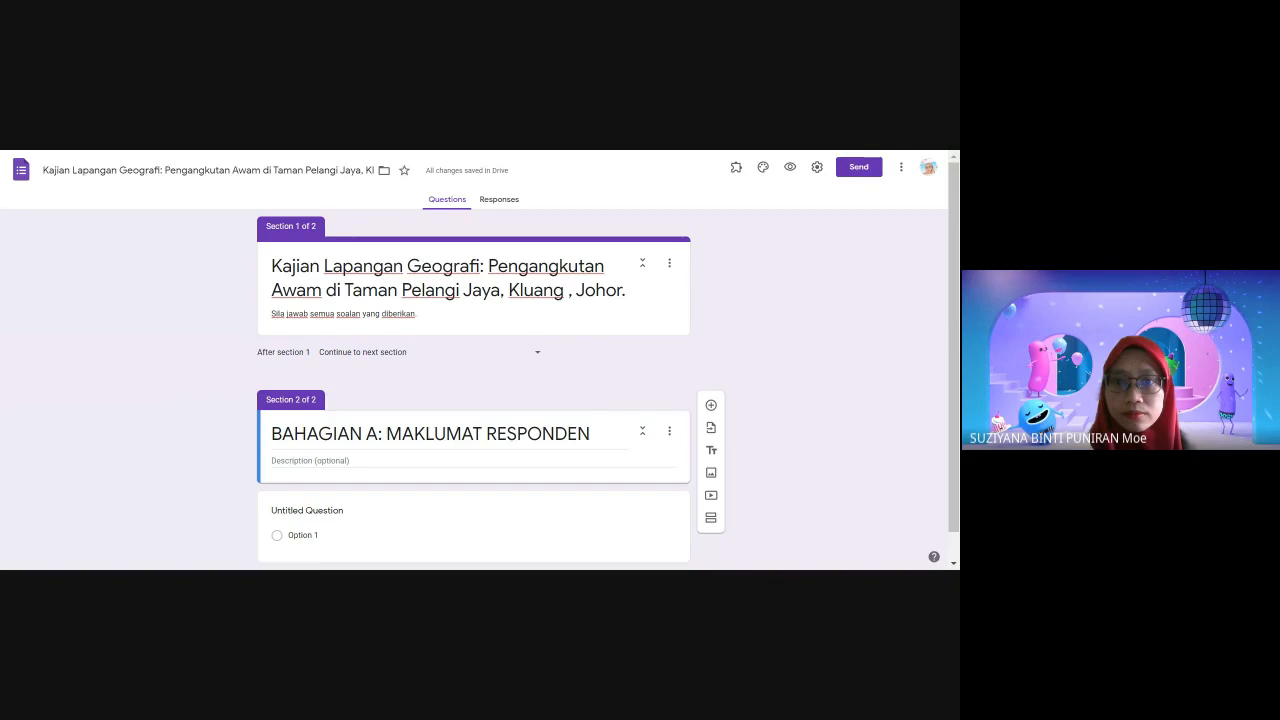
pyautogui.hotkey('alt', 'Tab')
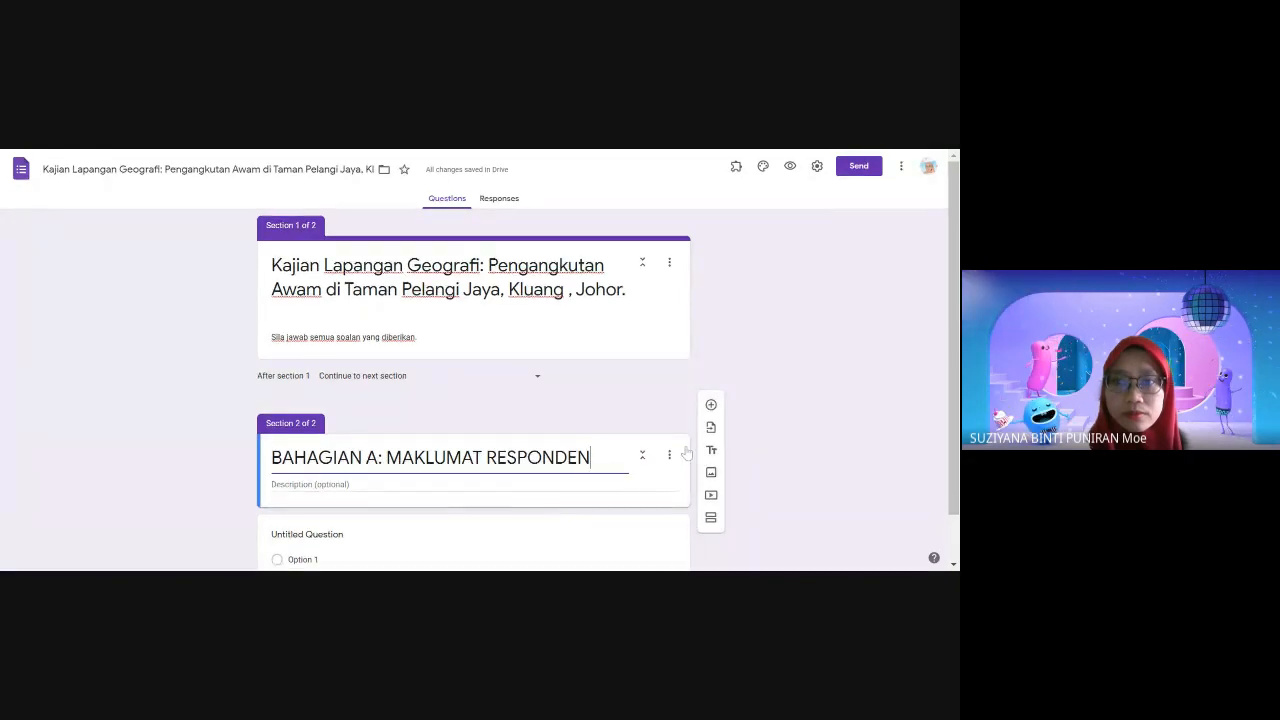
# Enter the Bahagian A description "Bahagian ini mengandungi soalan berkaitan nama, jantina, umur, kaum dan lamat tempat tinggal.".
pyautogui.click(440, 486)
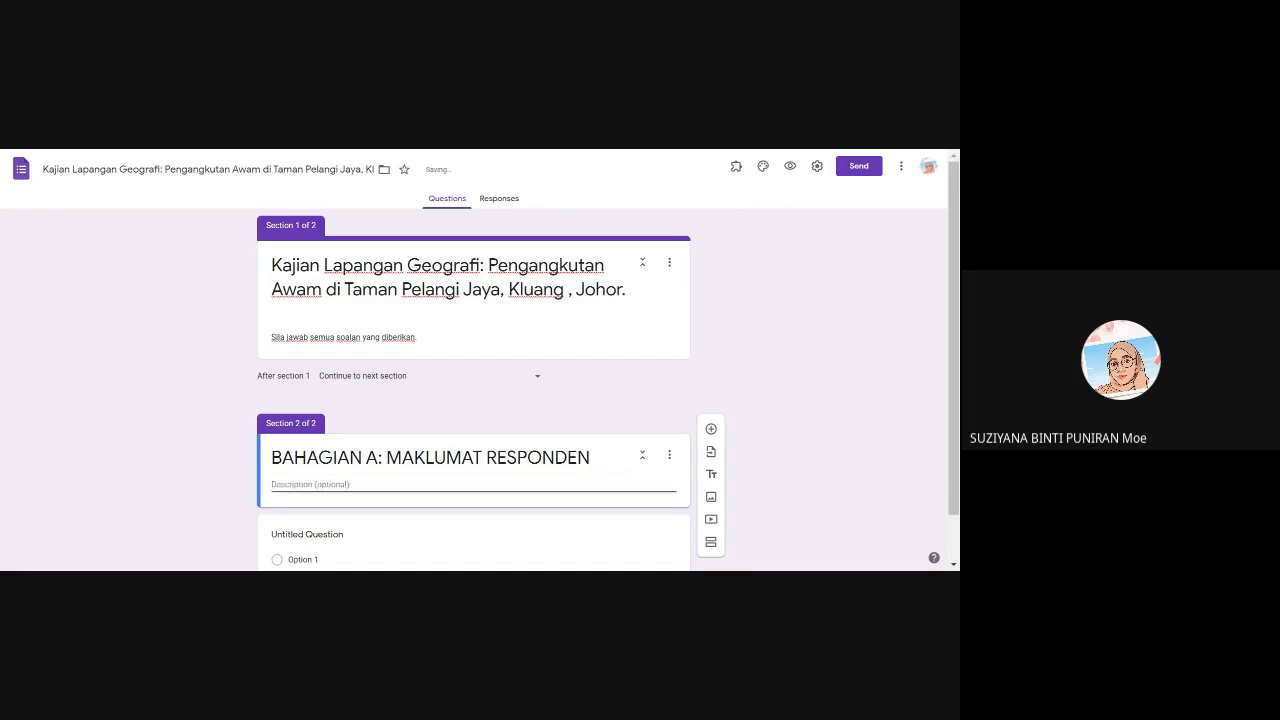
pyautogui.write('bAHAG')
pyautogui.press('BackSpace')
pyautogui.press('BackSpace')
pyautogui.press('BackSpace')
pyautogui.press('BackSpace')
pyautogui.press('BackSpace')
pyautogui.write('Bahagian ini mengandin')
pyautogui.press('BackSpace')
pyautogui.press('BackSpace')
pyautogui.write('ungi soalan be')
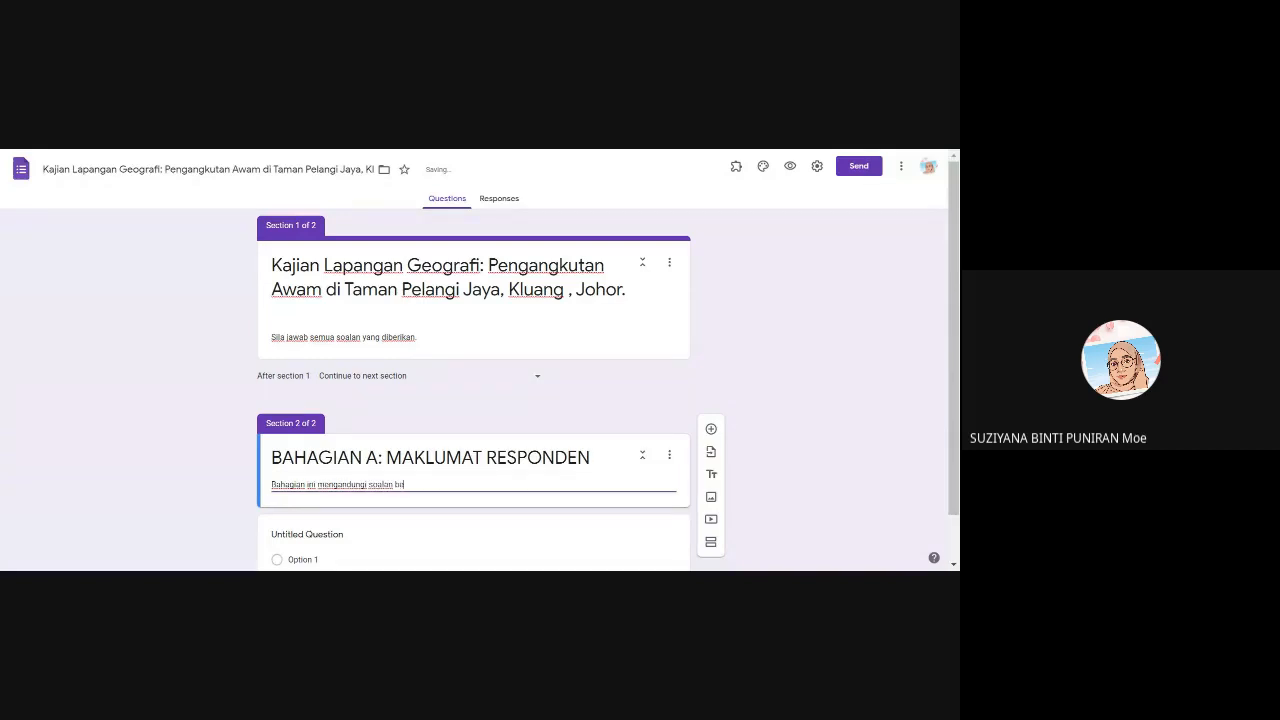
pyautogui.write('rkaitan, nama')
pyautogui.press('BackSpace')
pyautogui.press('BackSpace')
pyautogui.press('BackSpace')
pyautogui.press('BackSpace')
pyautogui.press('BackSpace')
pyautogui.press('BackSpace')
pyautogui.write('nama, jantina')
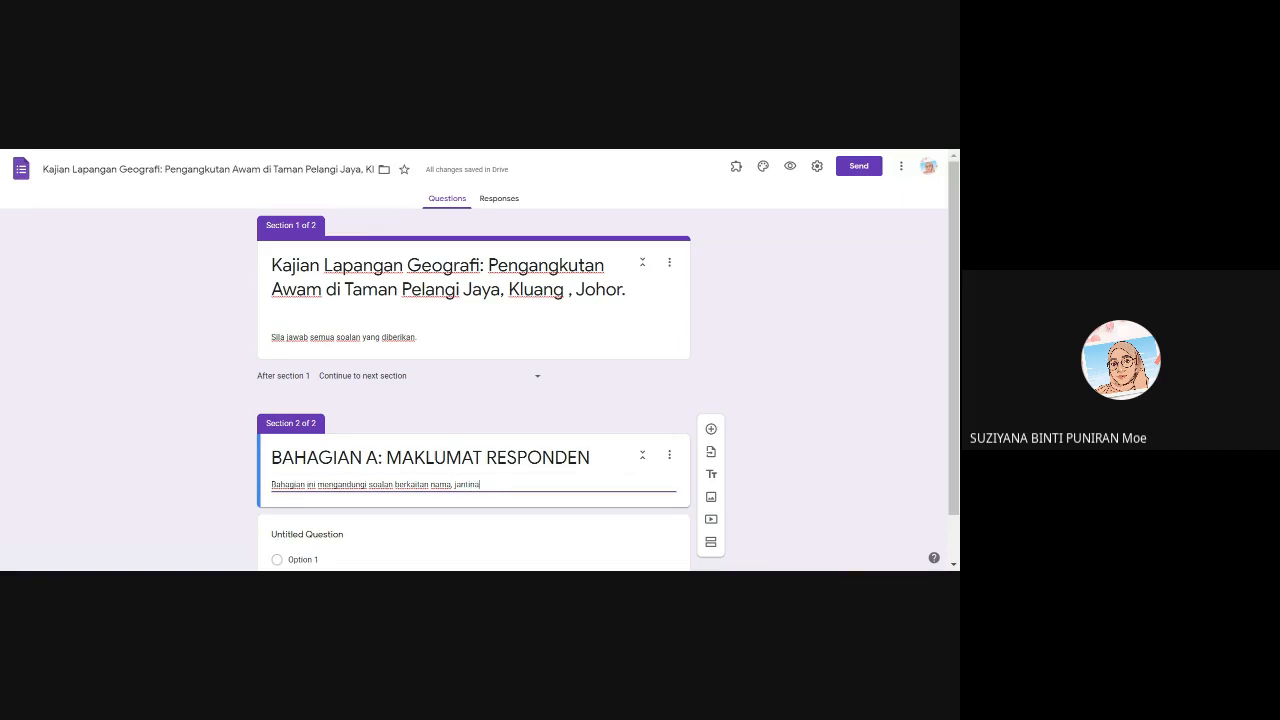
pyautogui.write(', umur, kaum dan lamat tempat tingg')
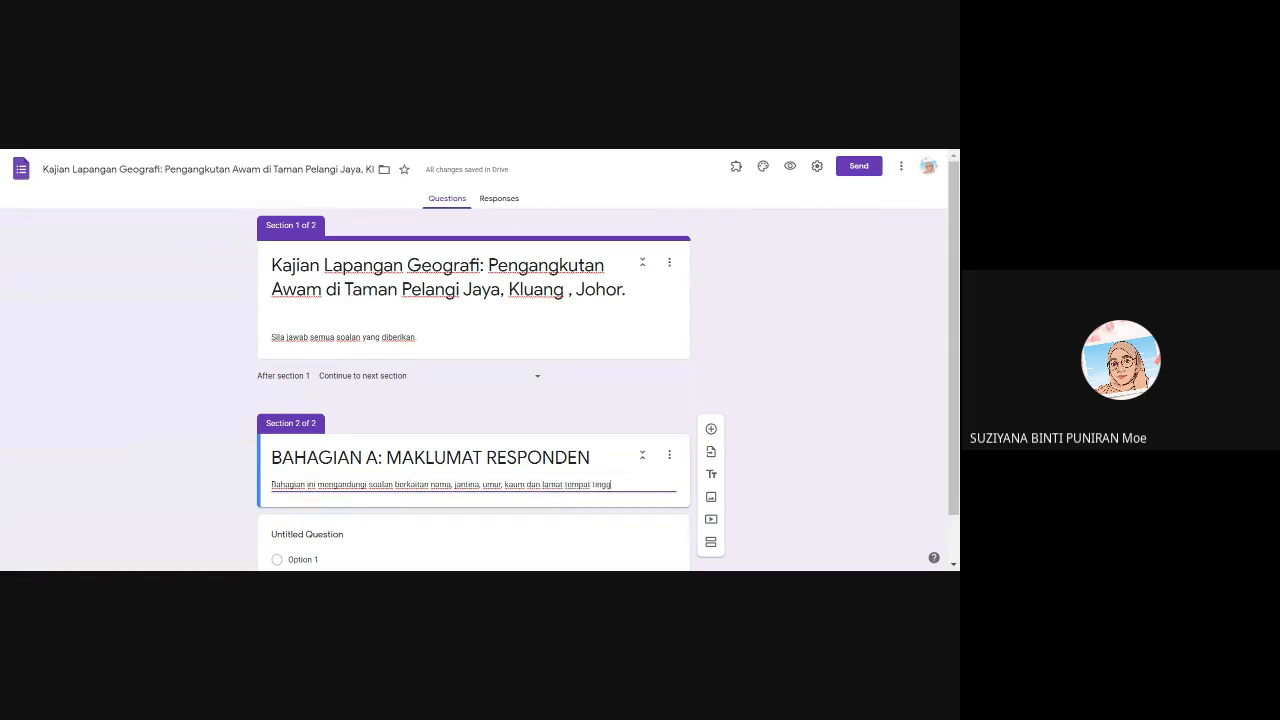
pyautogui.write('al.')
# Correct "lamat" to "alamat" in the Bahagian A description and append "Sila jawab semua soalan.".
pyautogui.scroll(-1, 541, 479)
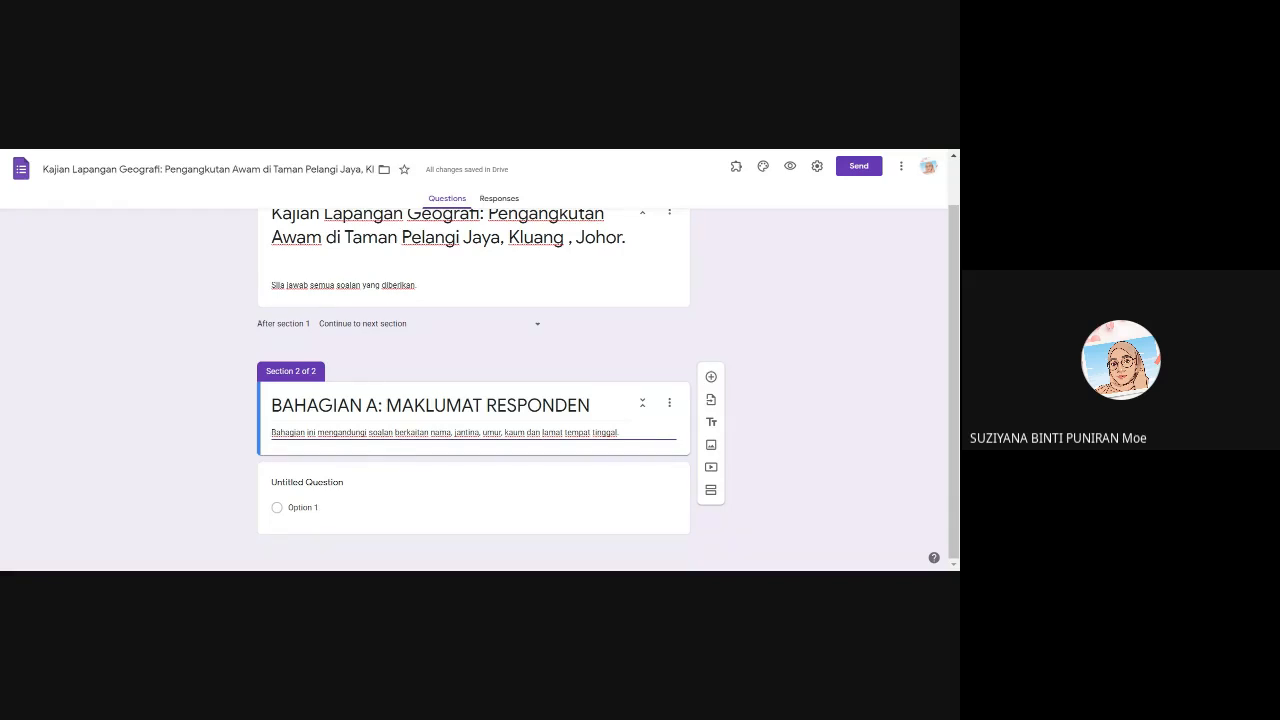
pyautogui.click(543, 432)
pyautogui.write('al. Sila jawab sem')
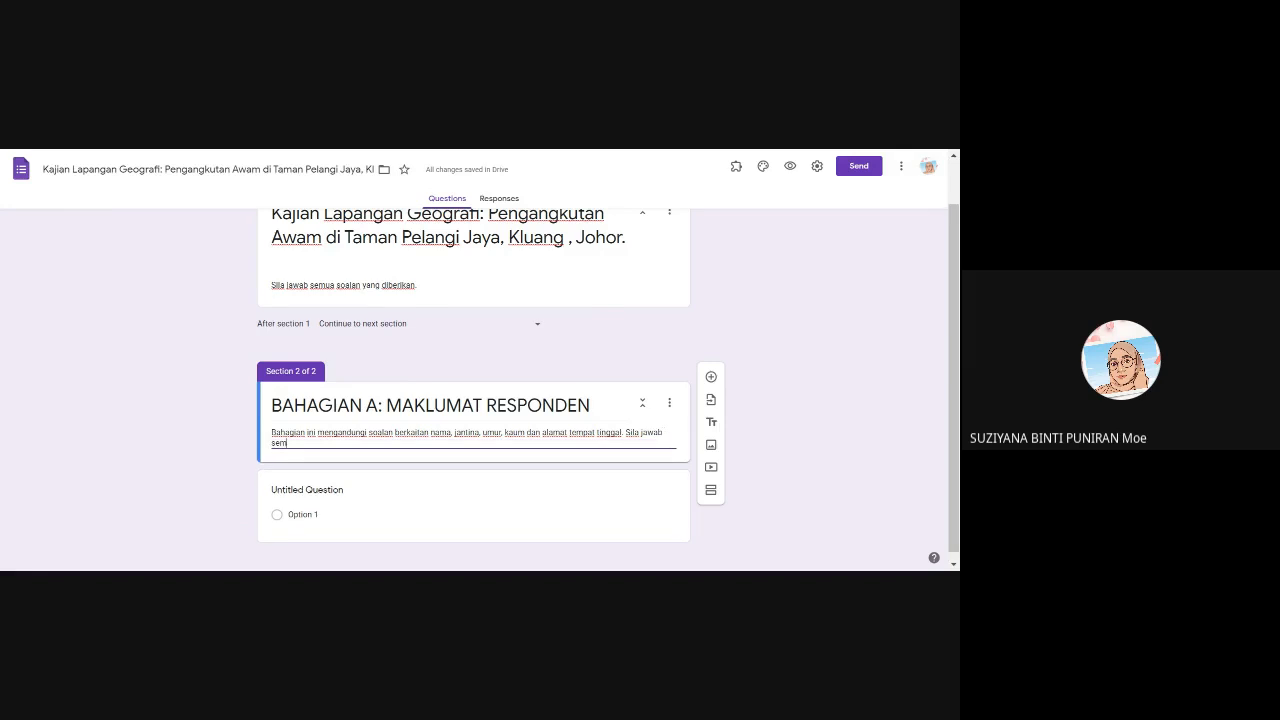
pyautogui.write('ua soalan.')
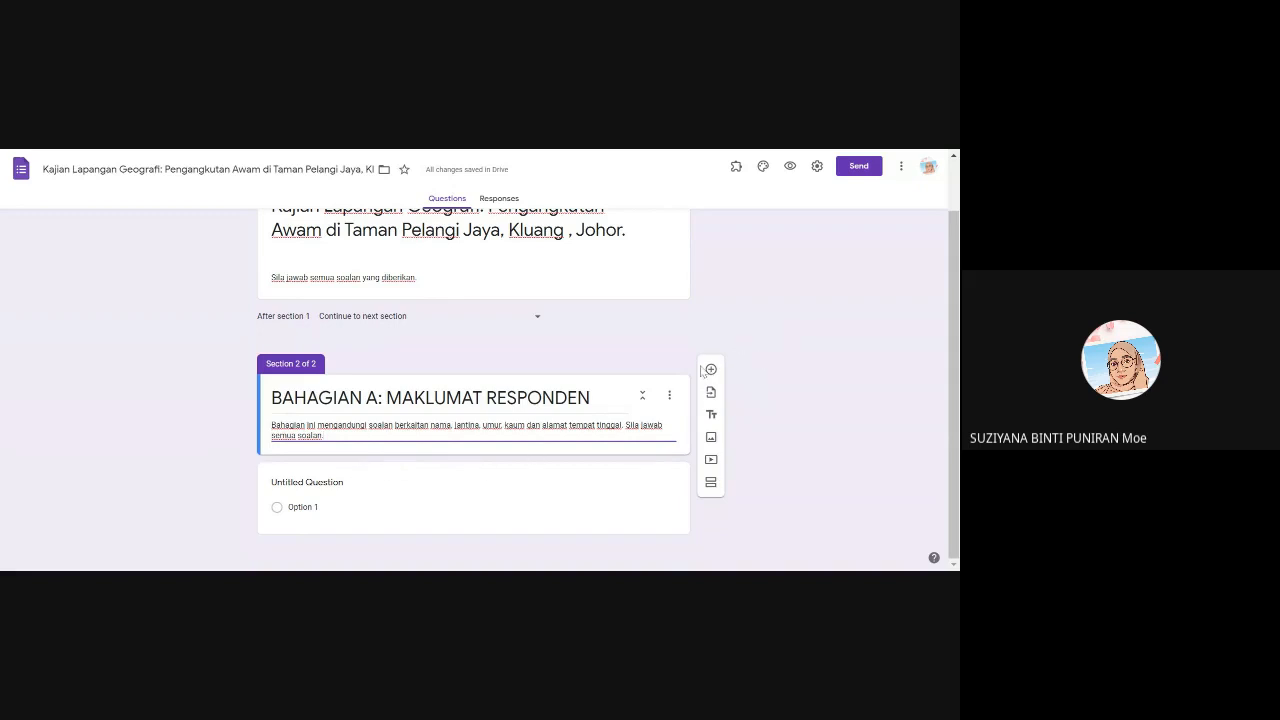
# Replace the untitled question's text in Bahagian A with "Nama".
pyautogui.click(291, 494)
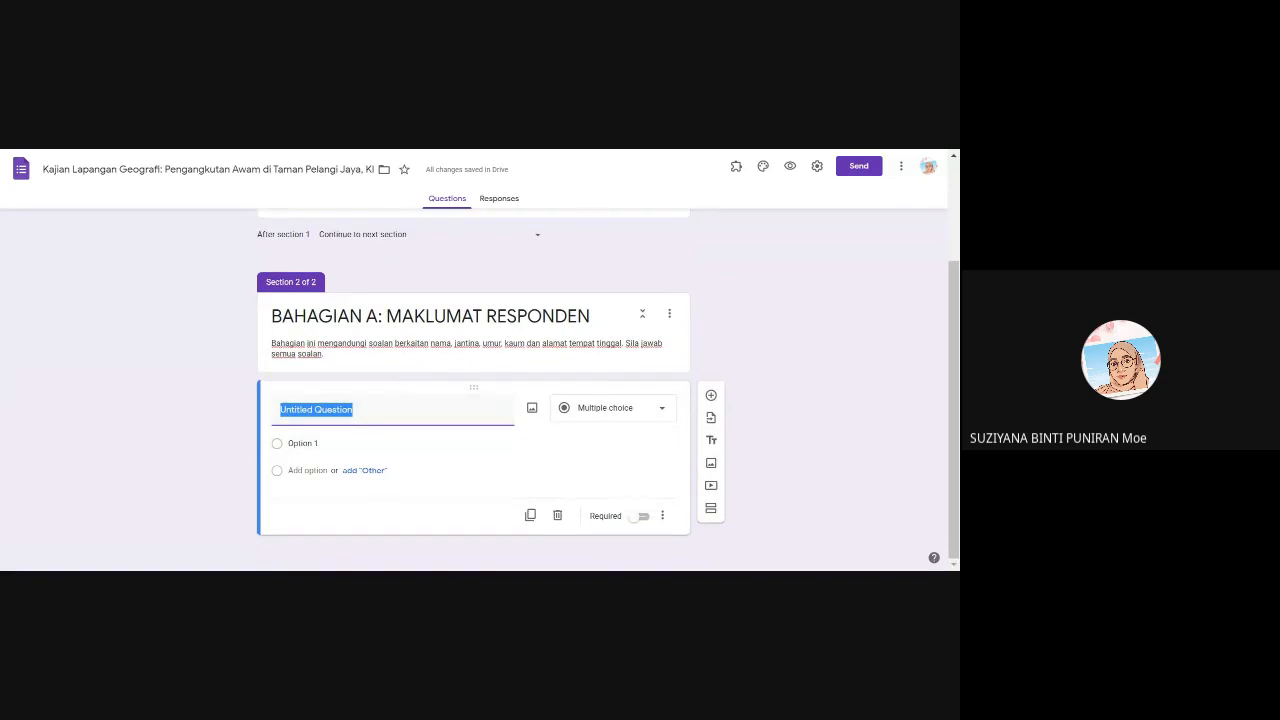
pyautogui.click(484, 351)
pyautogui.click(325, 490)
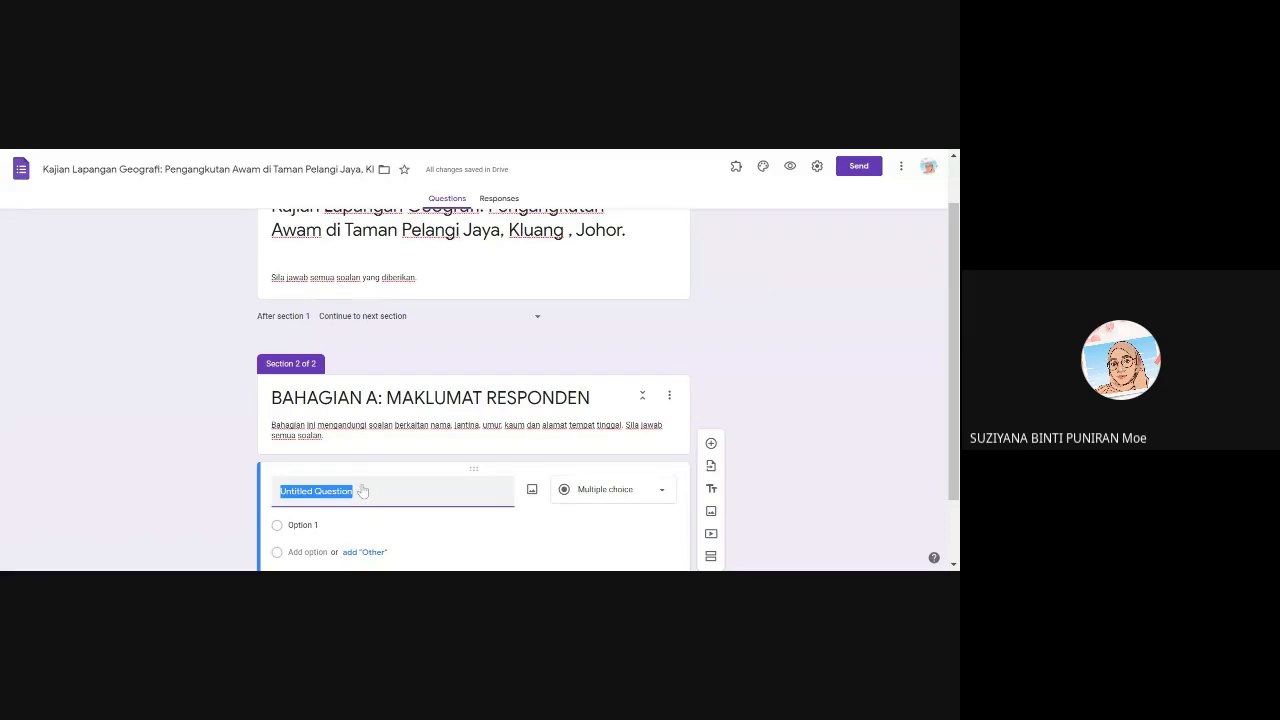
pyautogui.write('Nama')
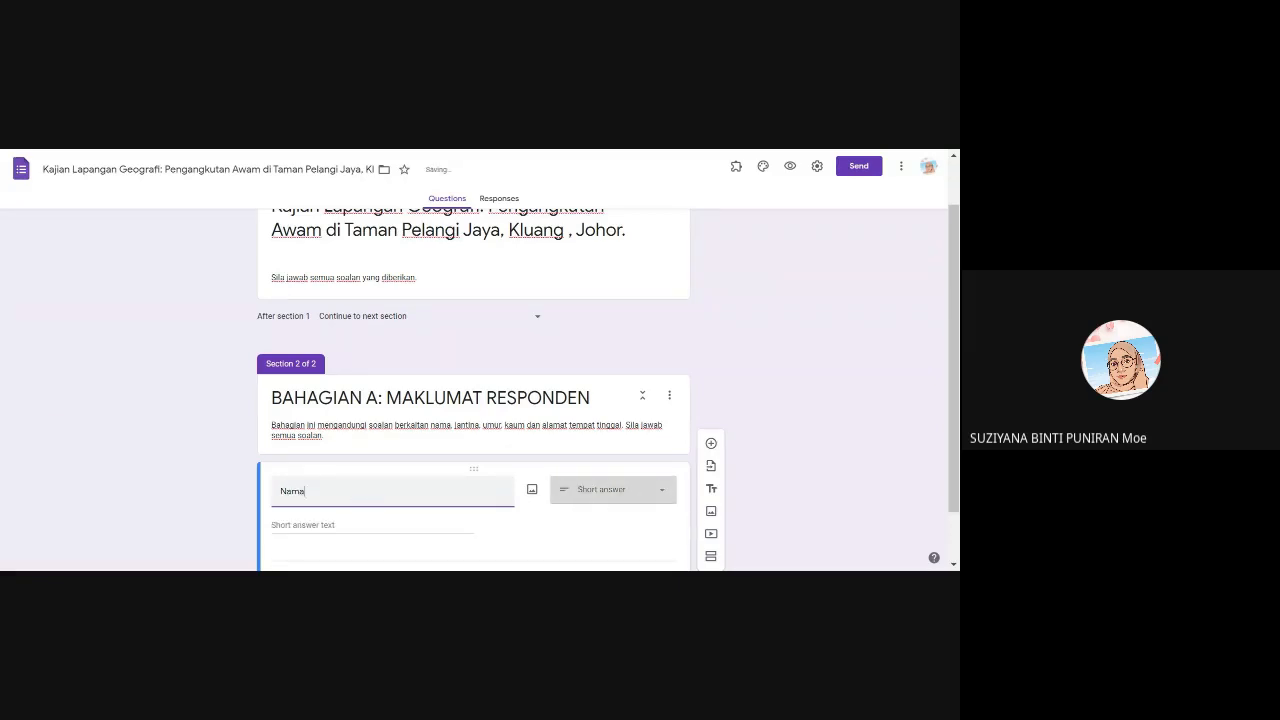
pyautogui.scroll(-1, 865, 430)
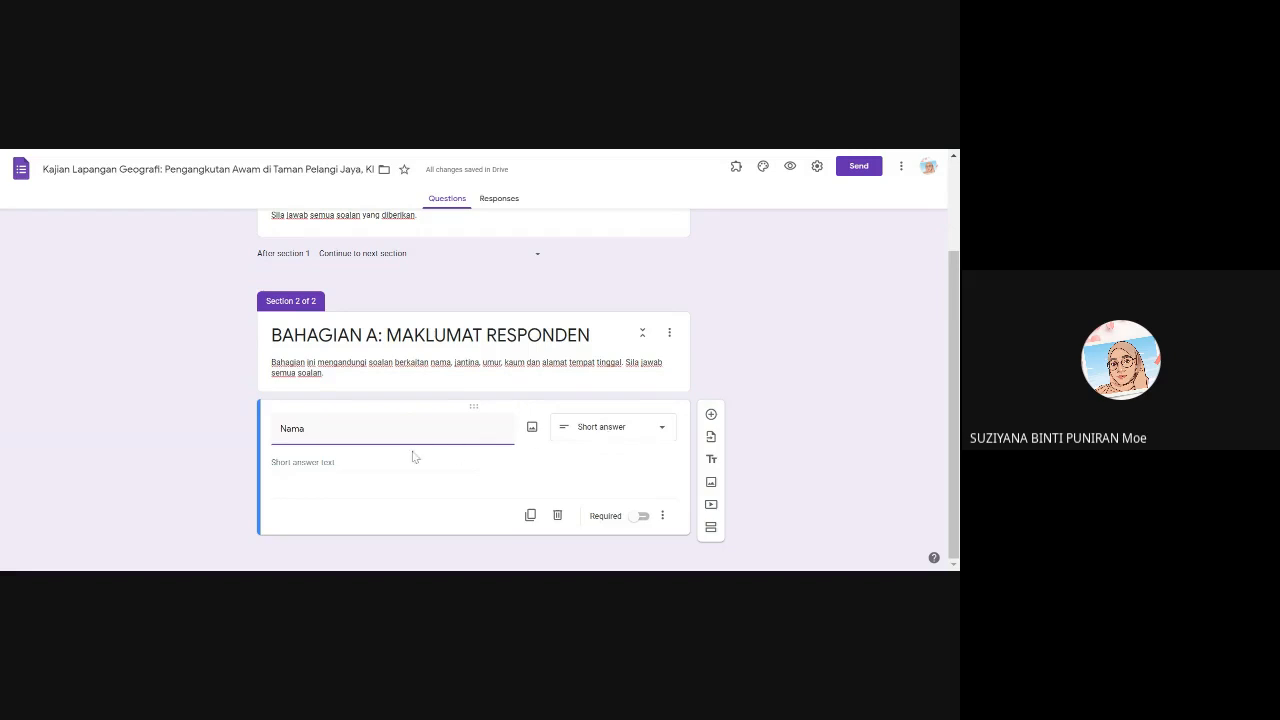
# Make the Nama question required and add a question titled "Jantina" below it.
pyautogui.click(285, 470)
pyautogui.click(643, 518)
pyautogui.click(711, 415)
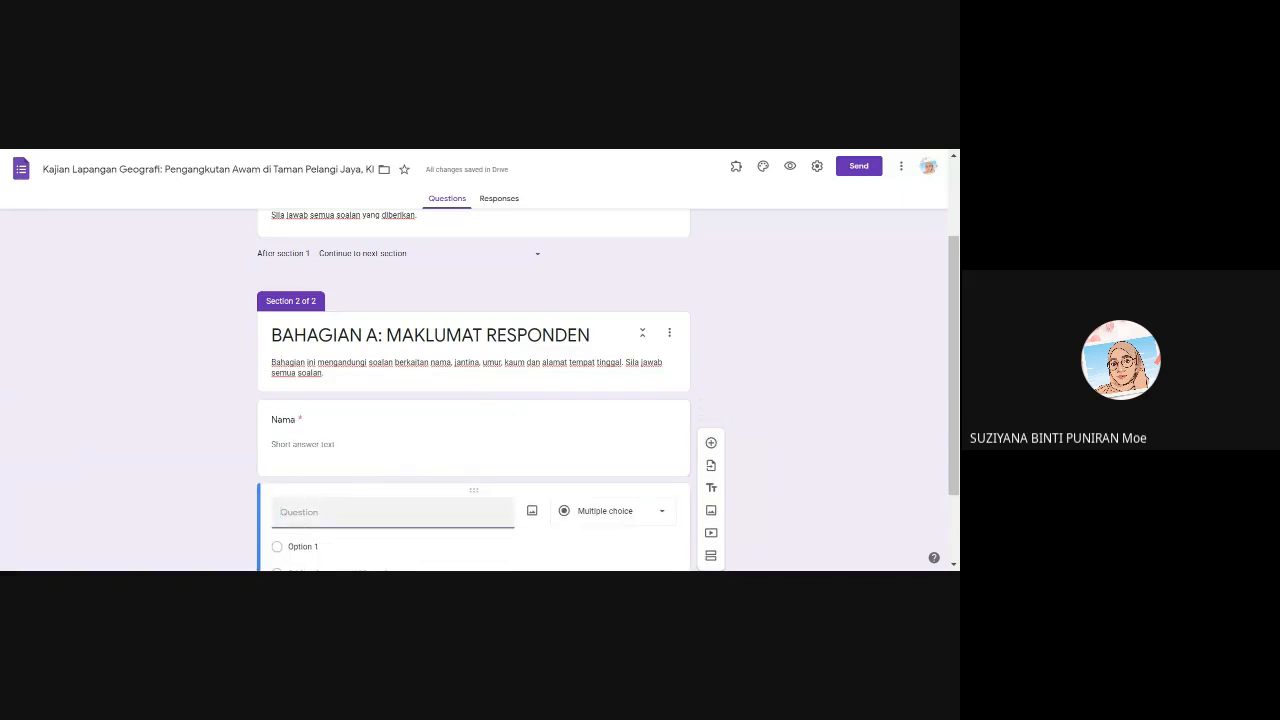
pyautogui.write('Jantina')
pyautogui.click(827, 491)
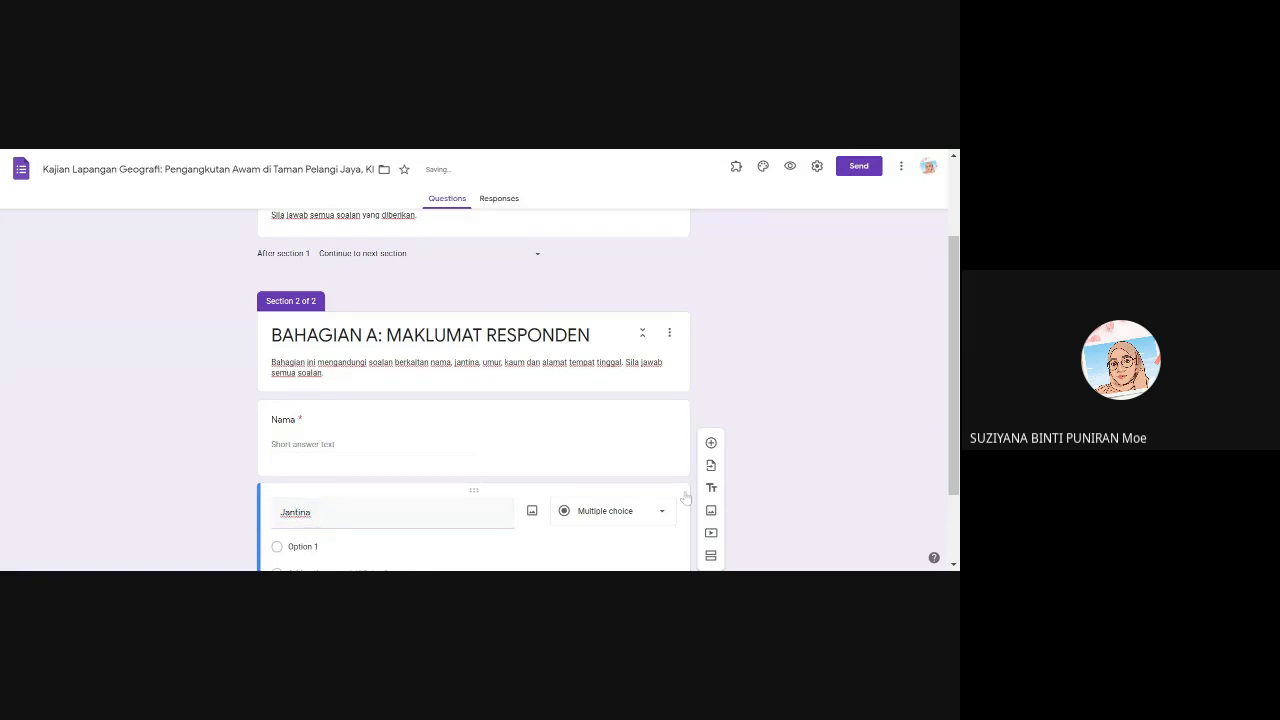
pyautogui.scroll(-2, 686, 497)
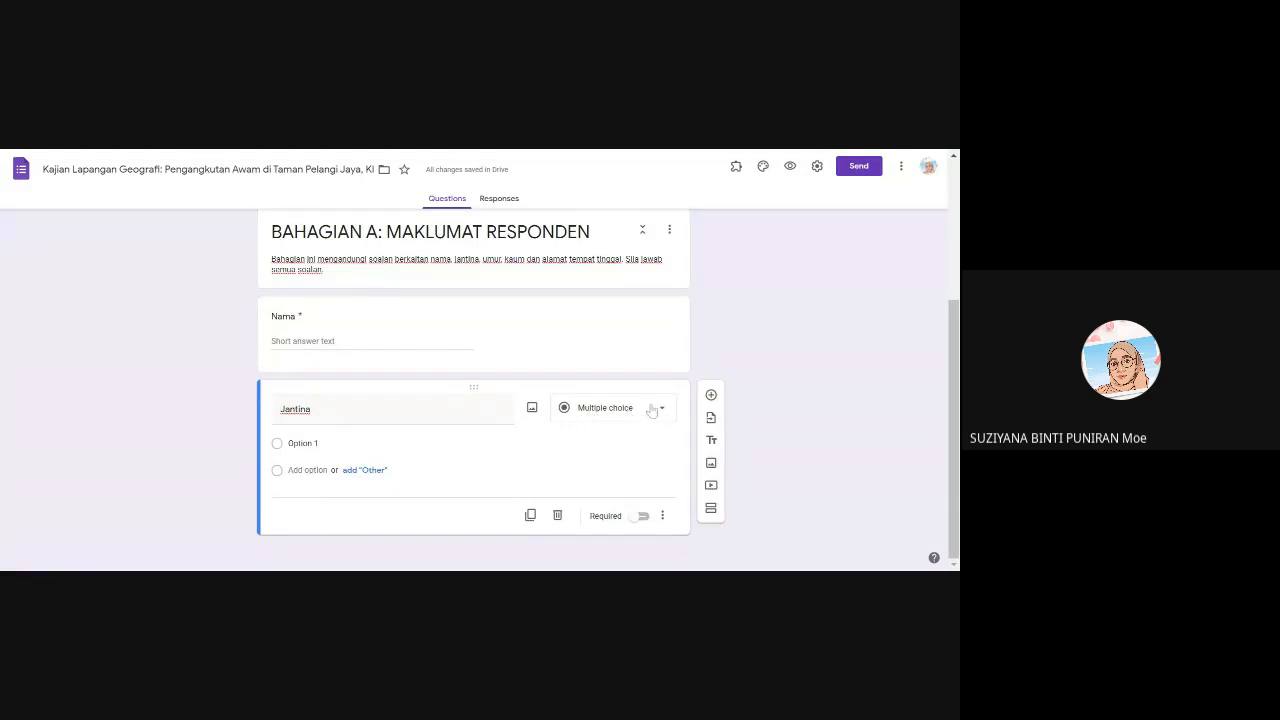
# Enter "Lelaki" and "Perempuan" as the answer options of the Jantina question.
pyautogui.click(420, 443)
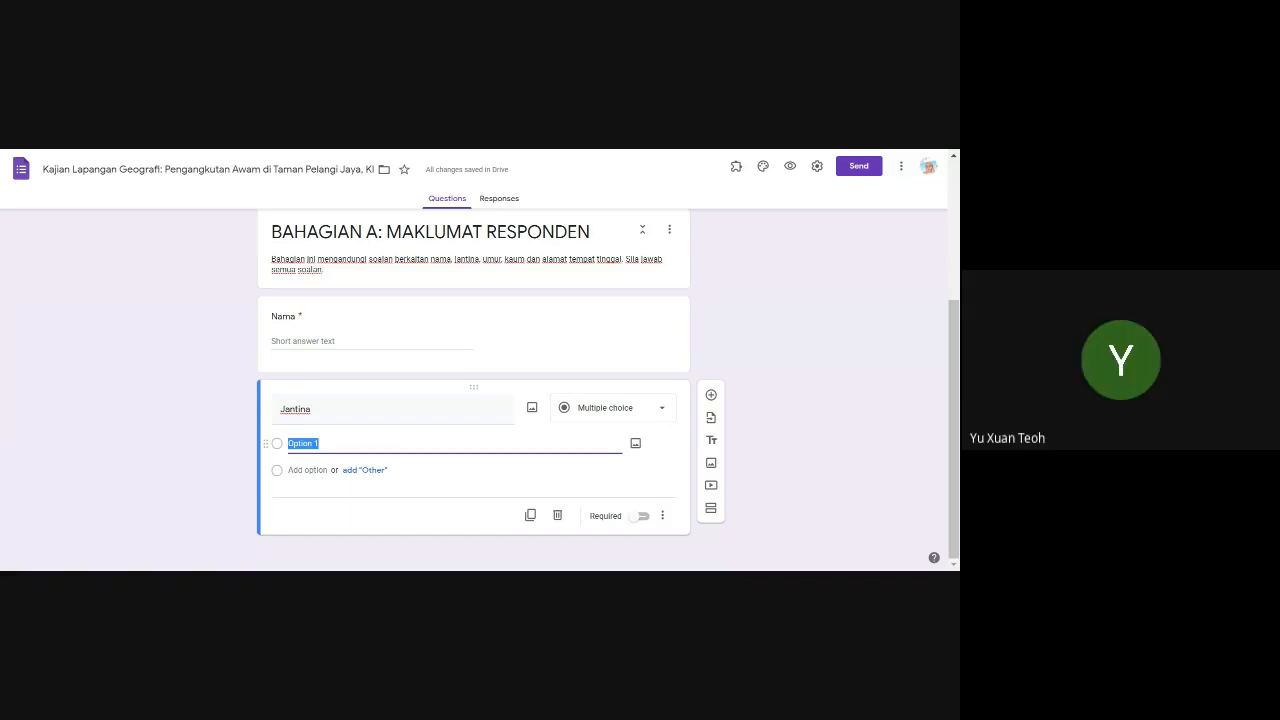
pyautogui.write('La')
pyautogui.write('laki')
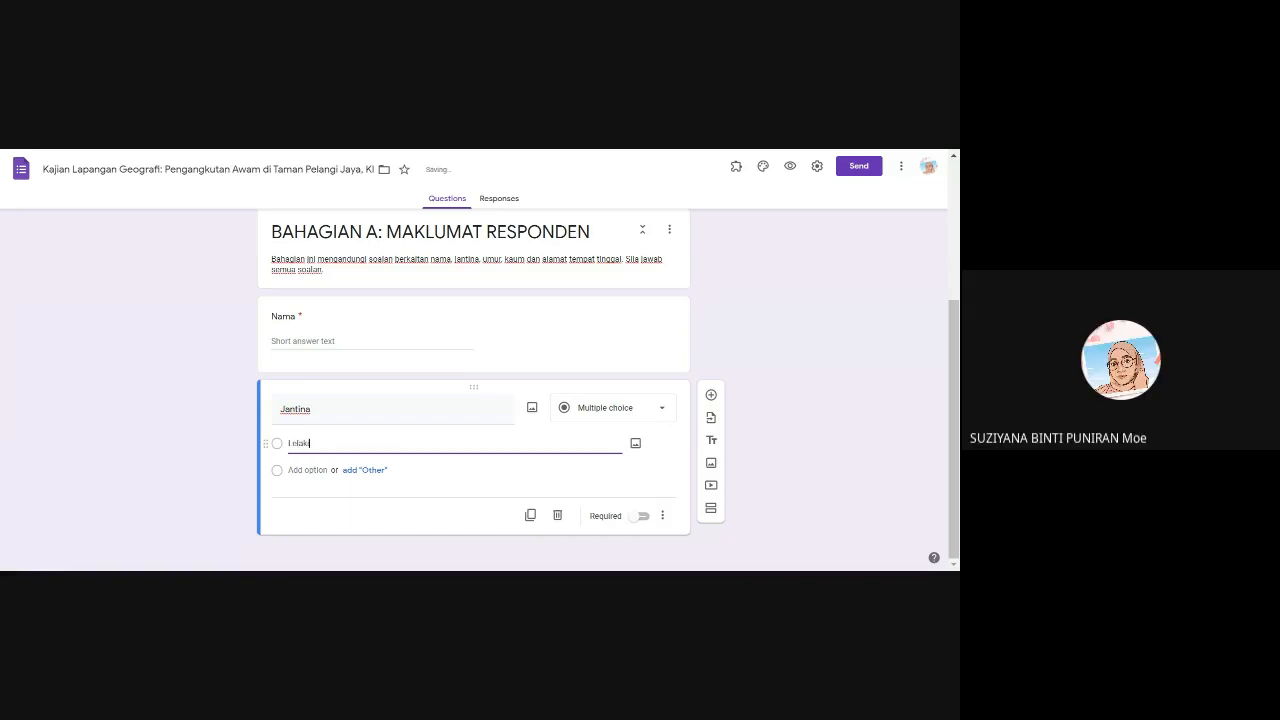
pyautogui.press('Return')
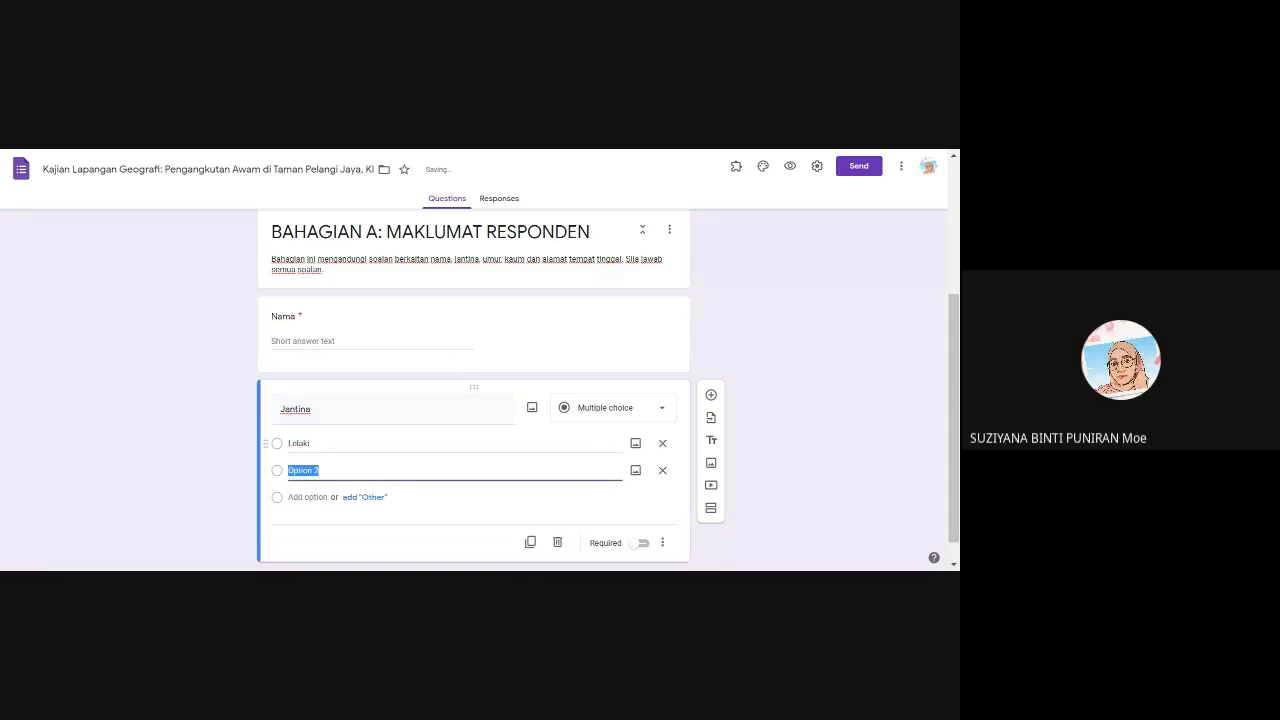
pyautogui.write('Perempuan')
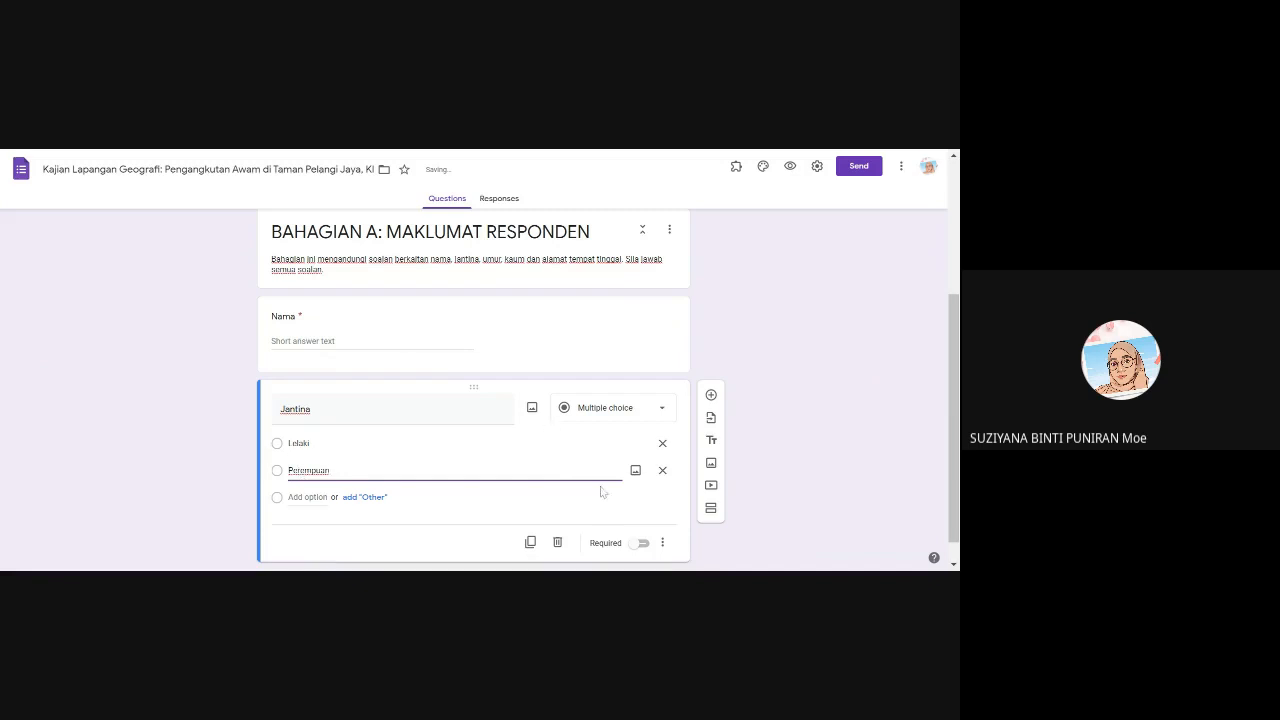
# Try the Checkboxes type on the Jantina question and return it to Multiple choice.
pyautogui.click(661, 414)
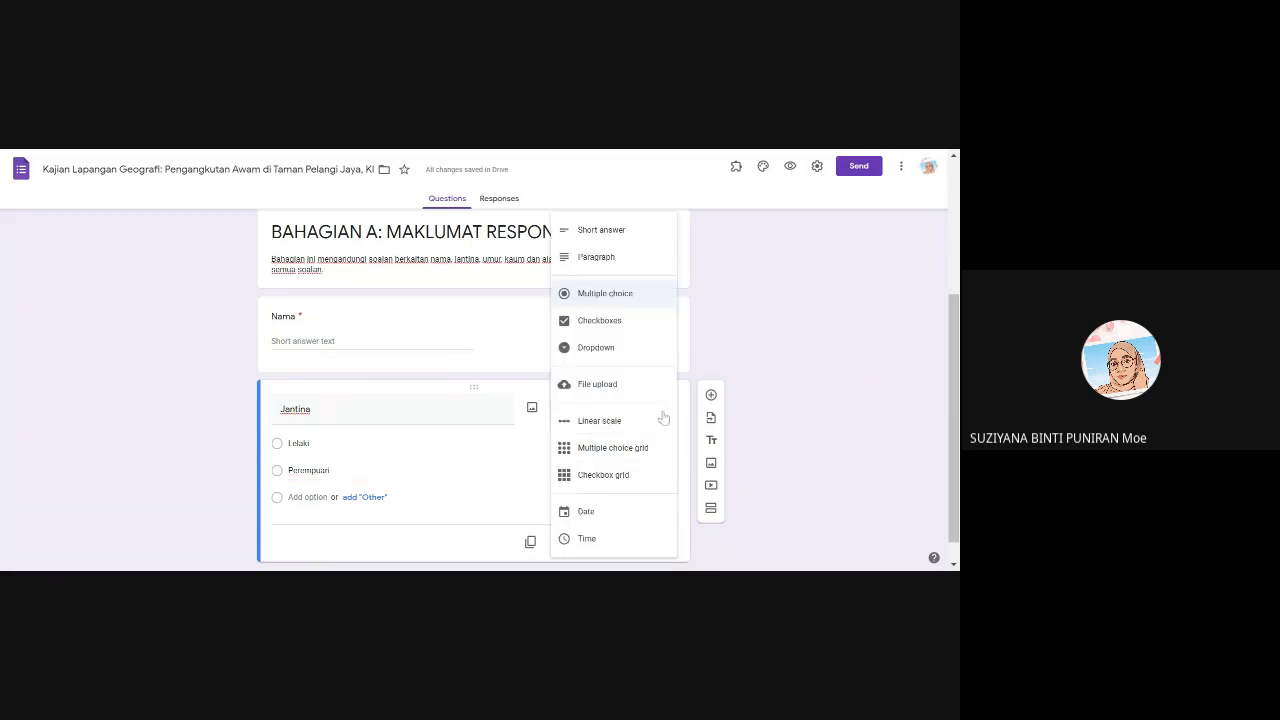
pyautogui.click(621, 330)
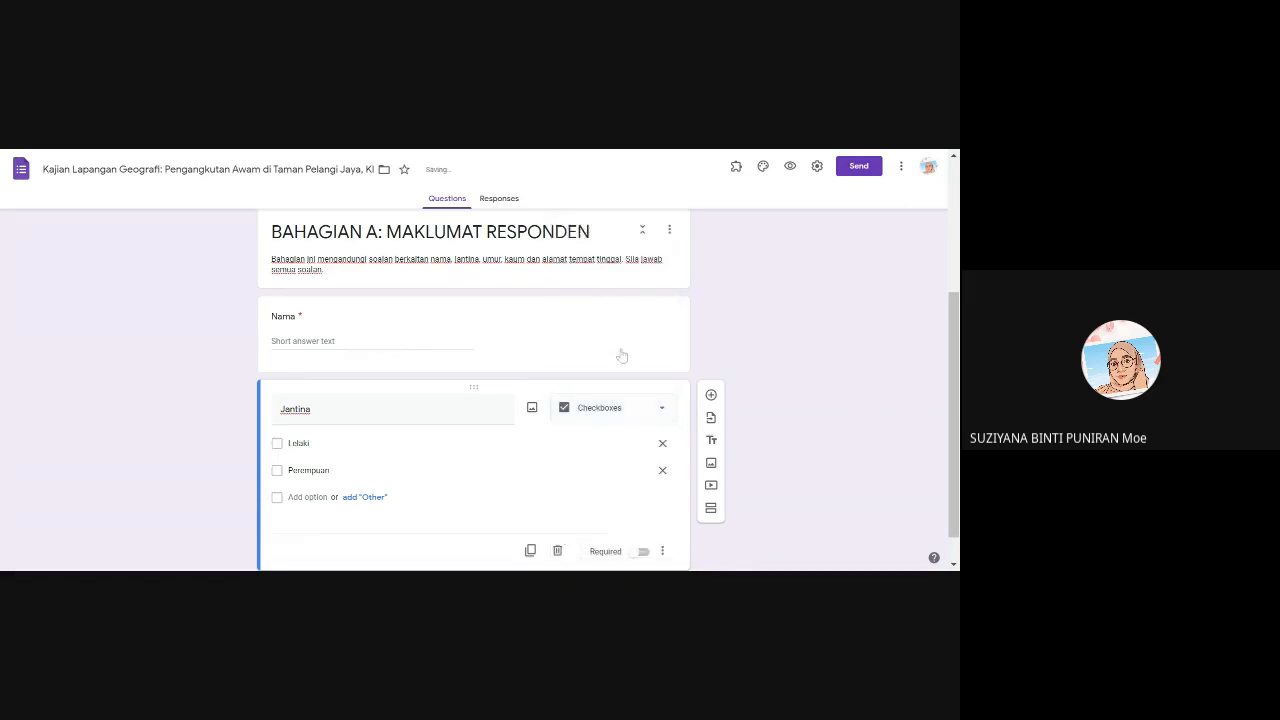
pyautogui.click(638, 416)
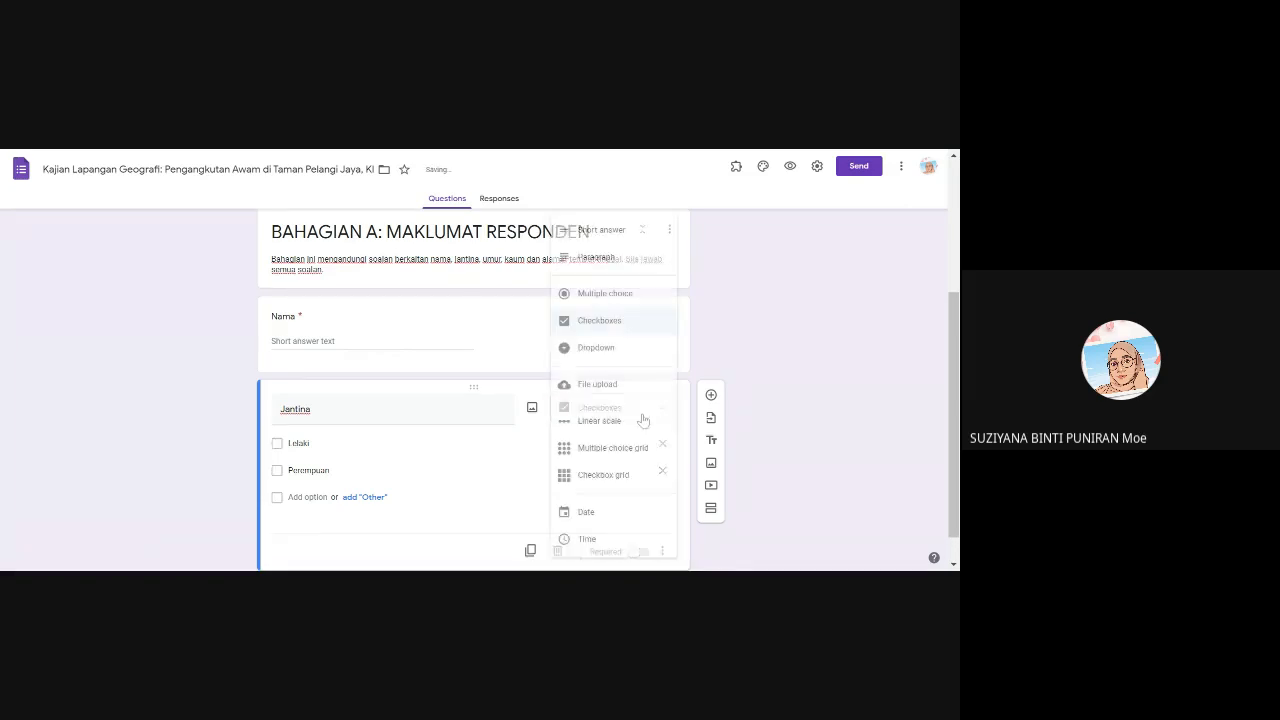
pyautogui.click(624, 296)
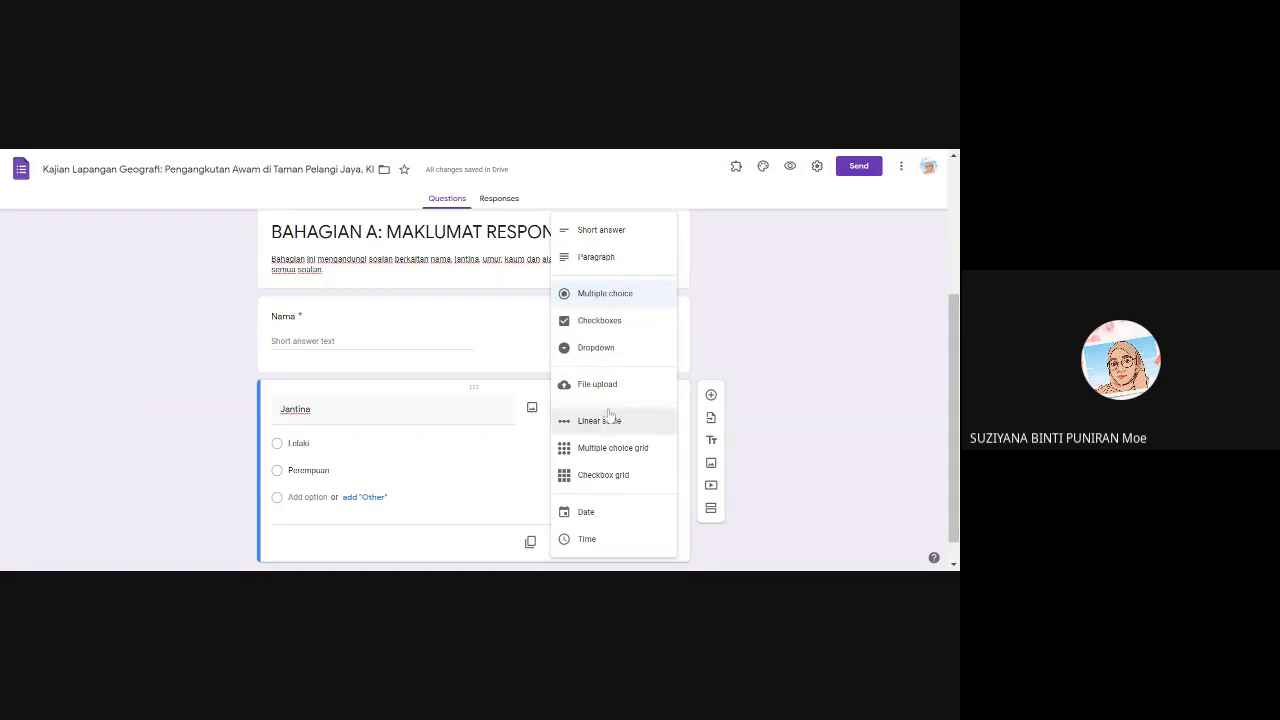
pyautogui.click(630, 298)
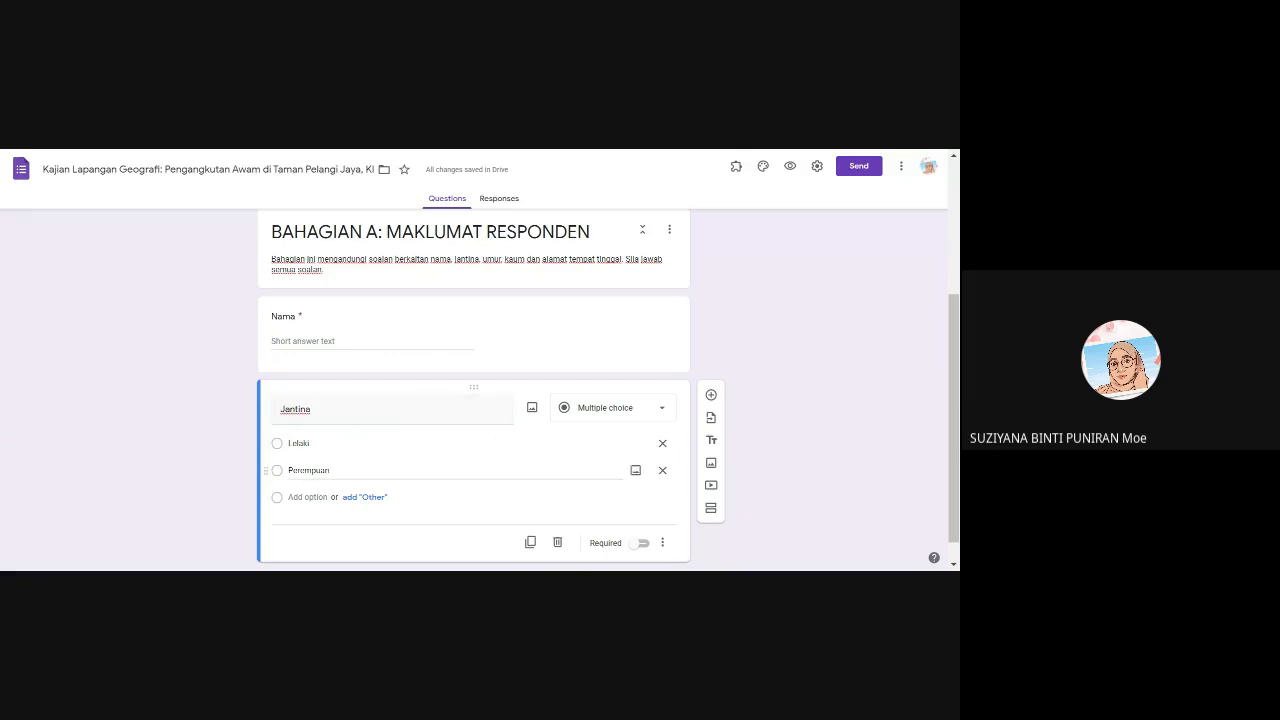
pyautogui.click(660, 417)
pyautogui.click(628, 293)
# Make the Jantina question required and add a Checkboxes question titled "Kaum" below it.
pyautogui.click(645, 544)
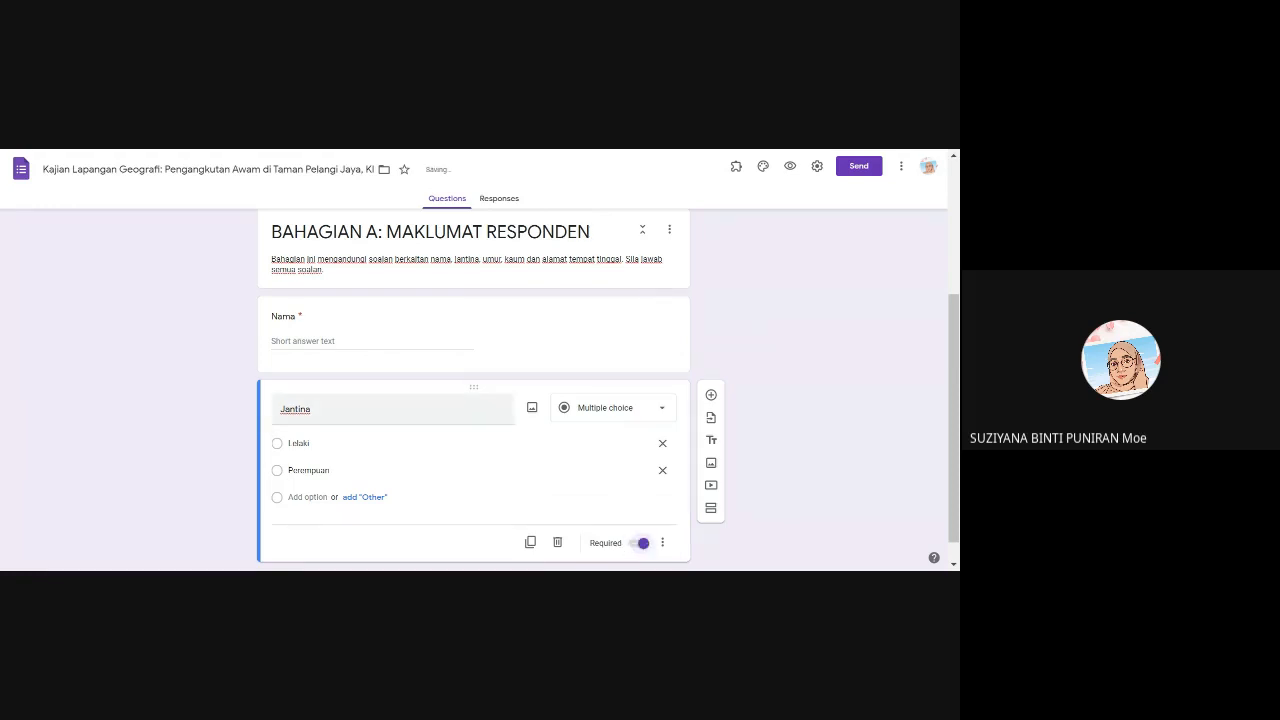
pyautogui.click(711, 396)
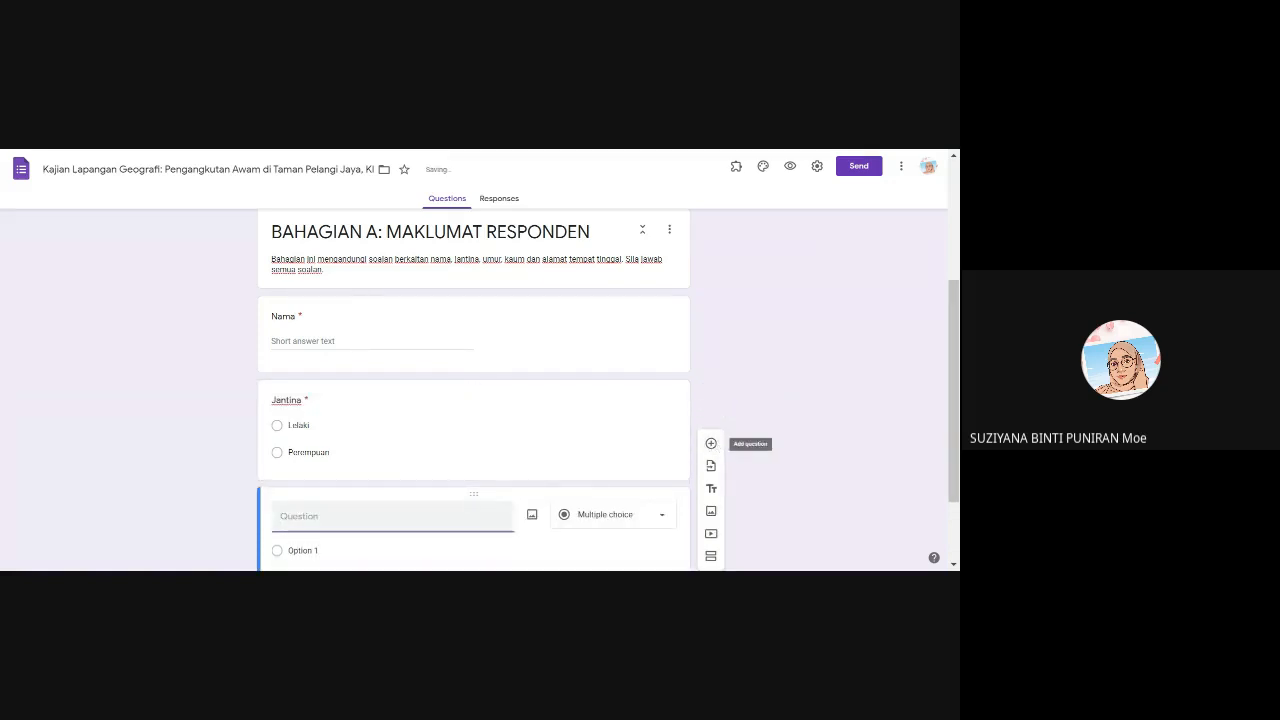
pyautogui.write('Kaum')
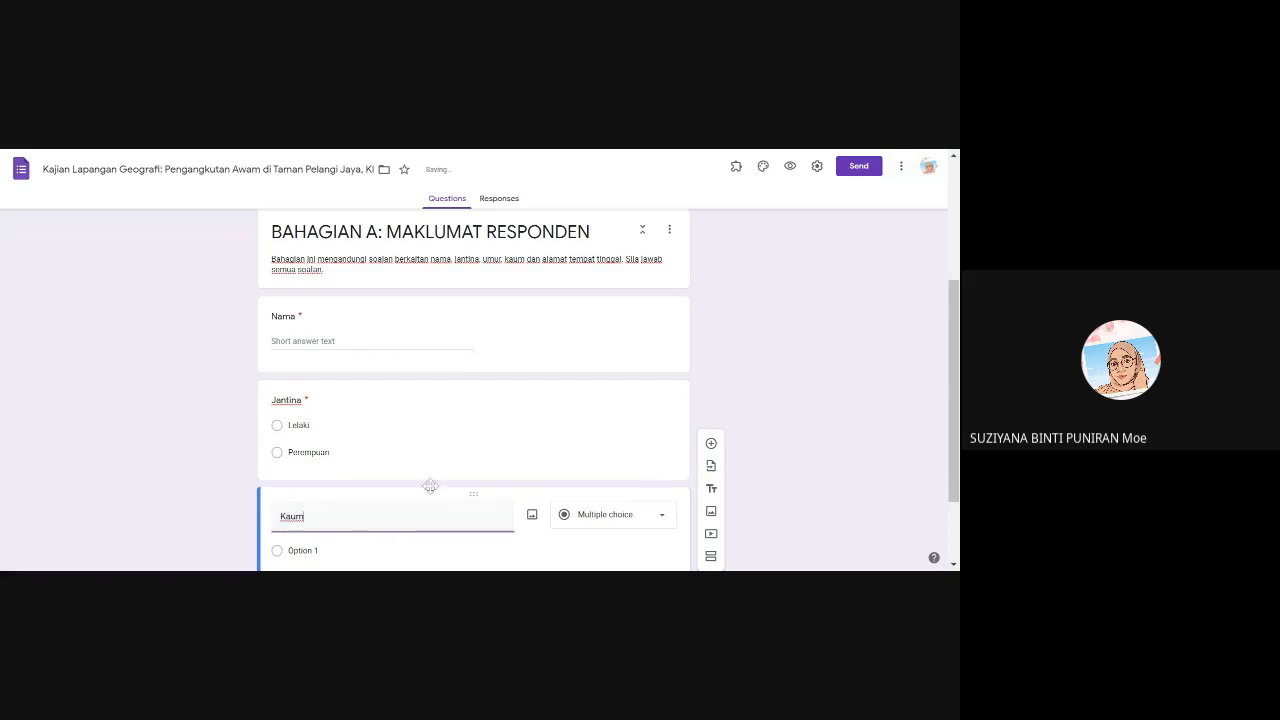
pyautogui.scroll(-1, 431, 514)
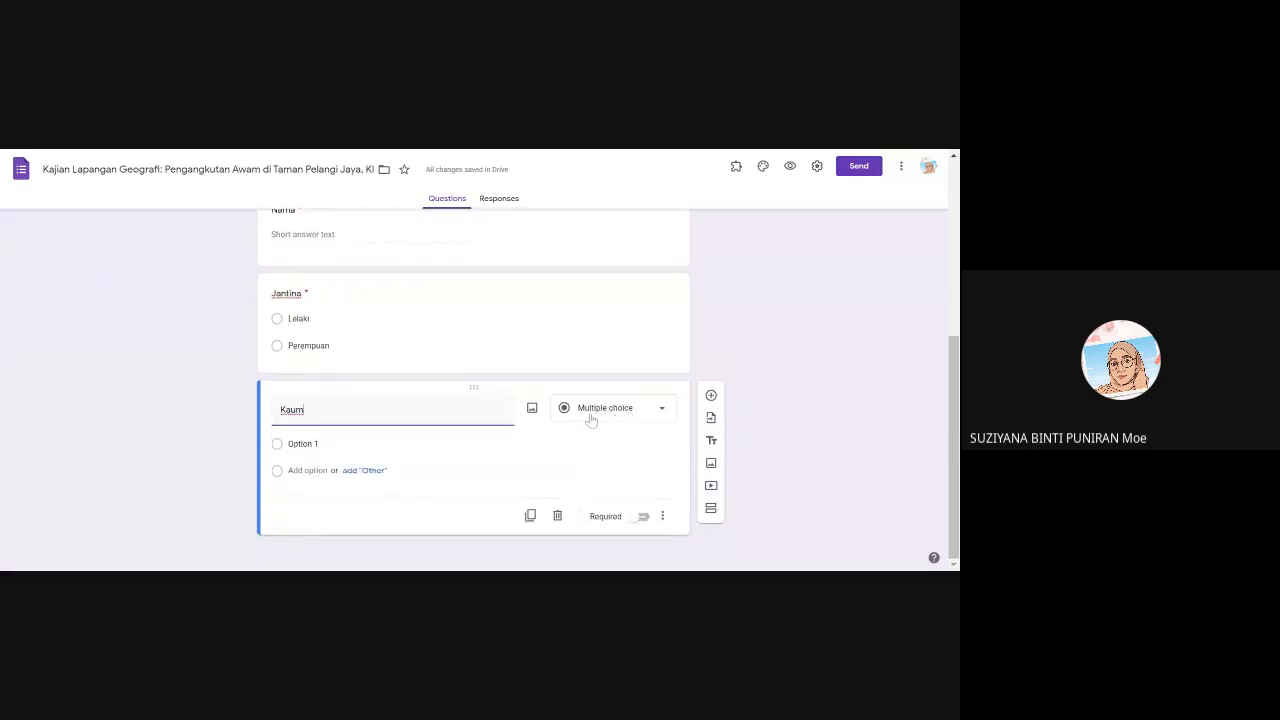
pyautogui.click(664, 410)
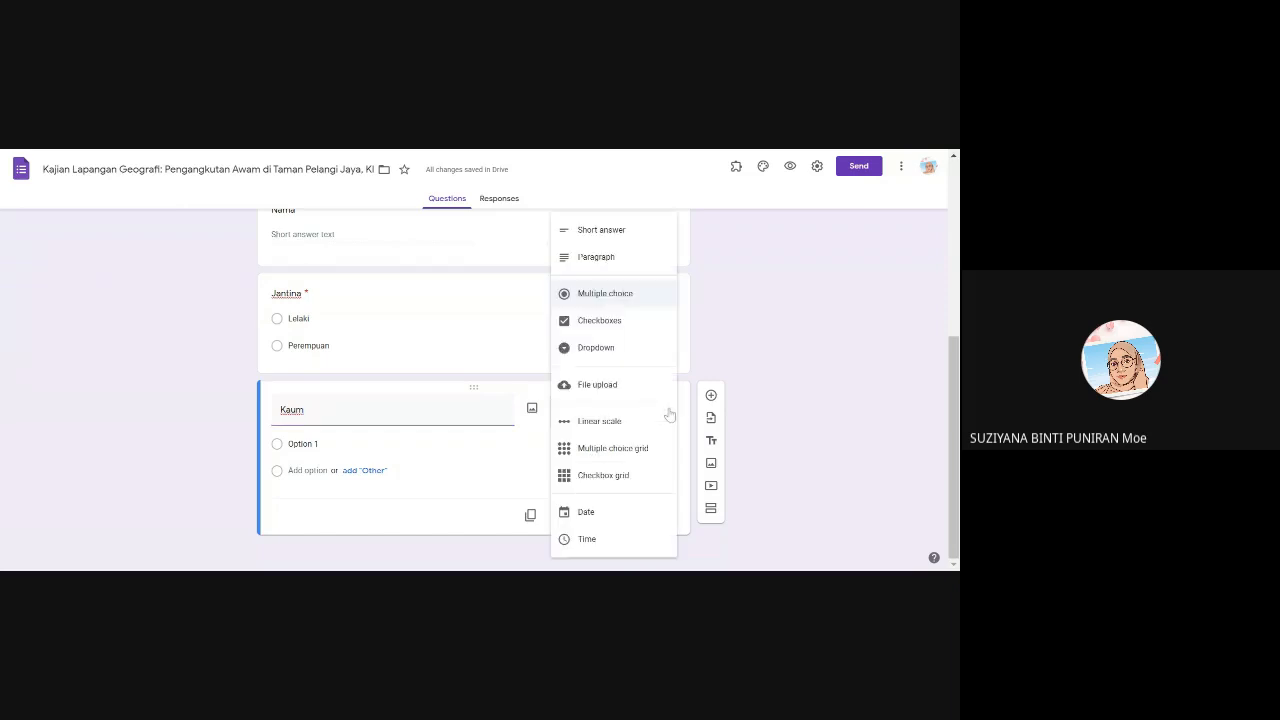
pyautogui.click(638, 322)
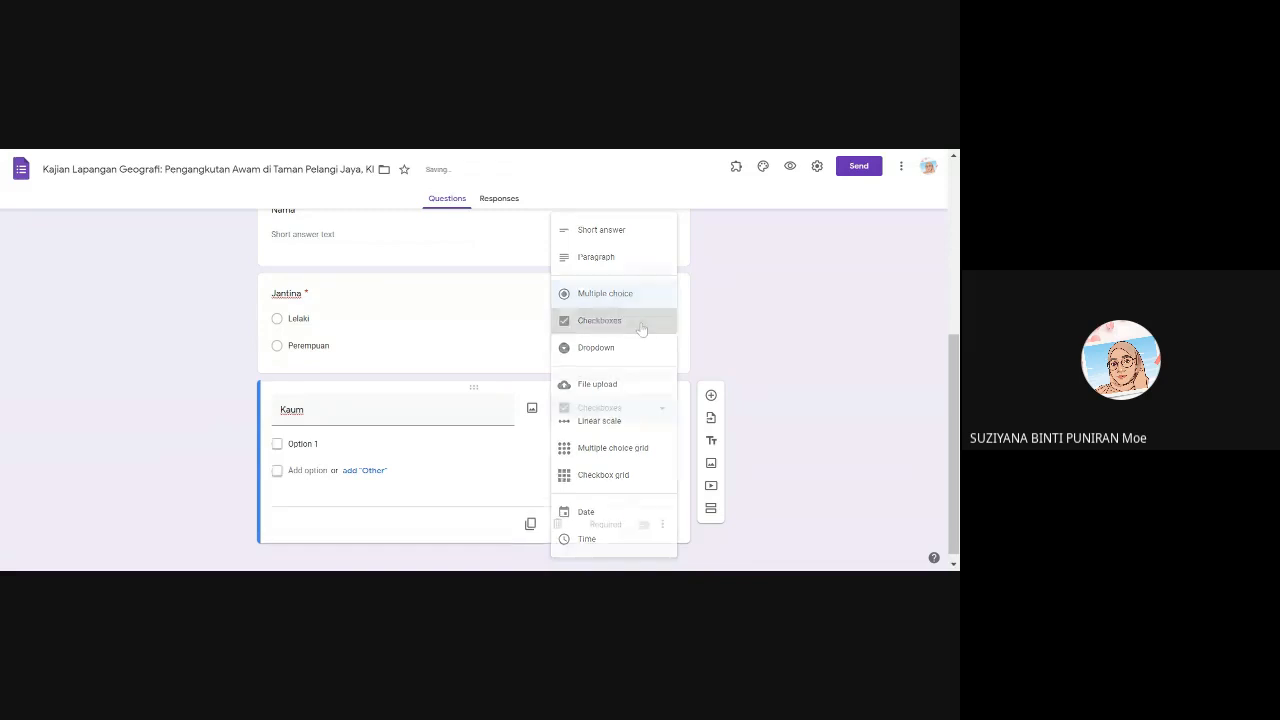
# Enter "Melayu", "Cina", "India" and "Lain-lain" as the answer options of the Kaum question.
pyautogui.click(363, 445)
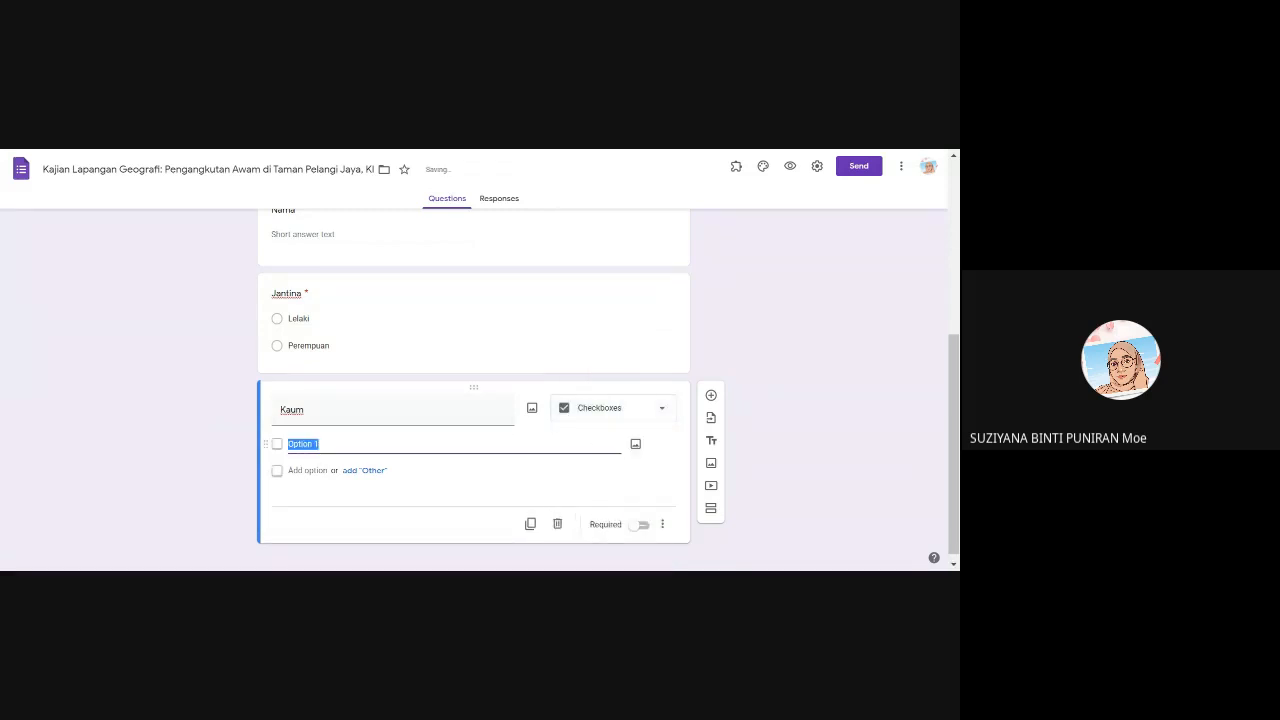
pyautogui.write('M')
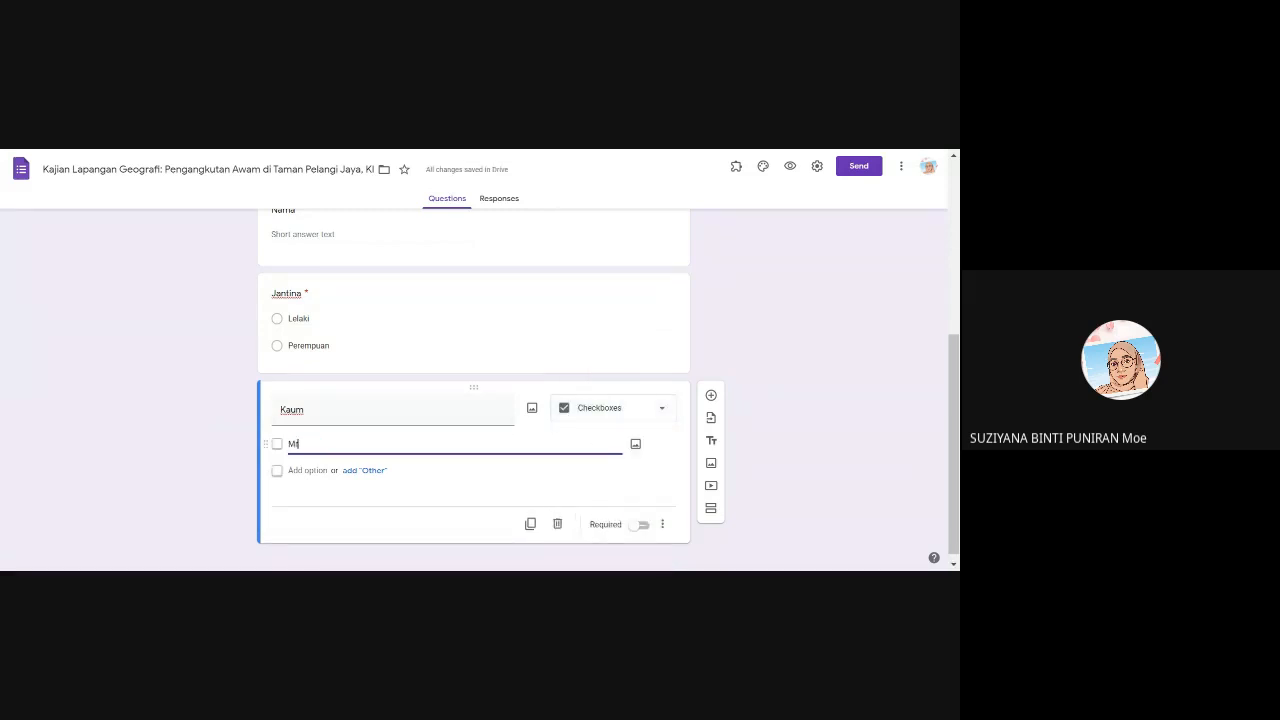
pyautogui.write('elayu')
pyautogui.press('Return')
pyautogui.write('Cina')
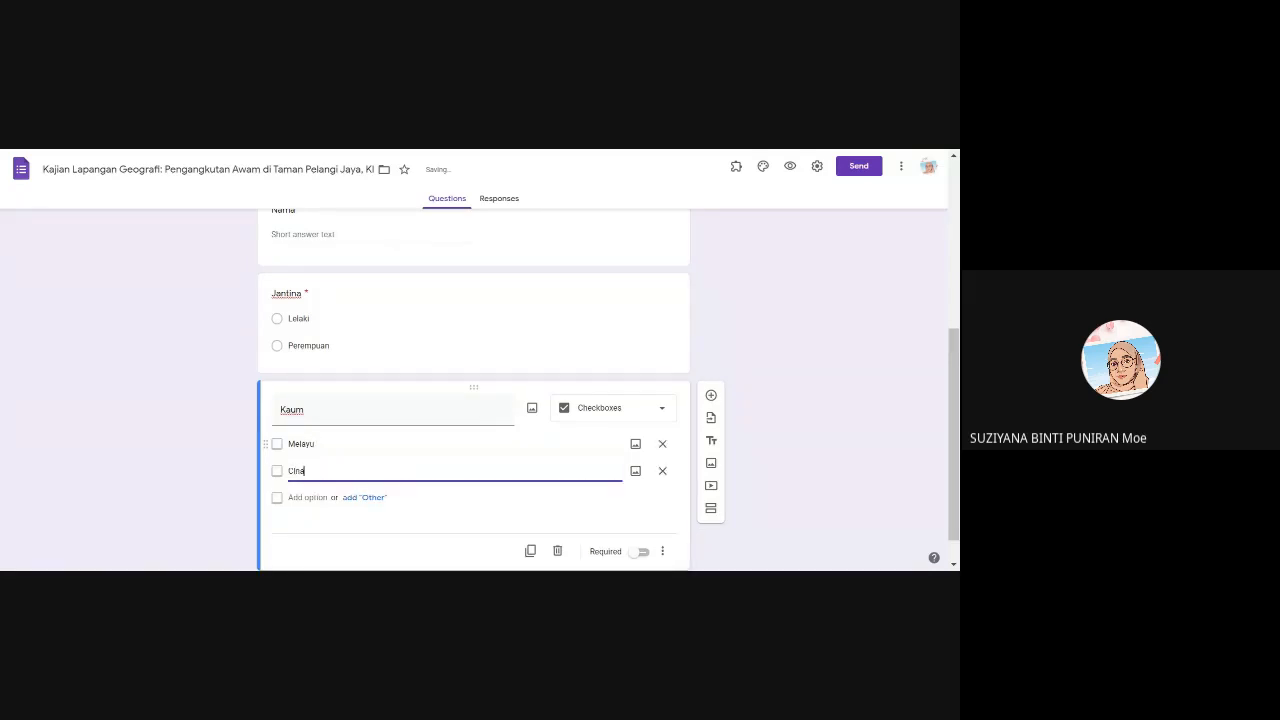
pyautogui.press('Return')
pyautogui.write('India')
pyautogui.press('Return')
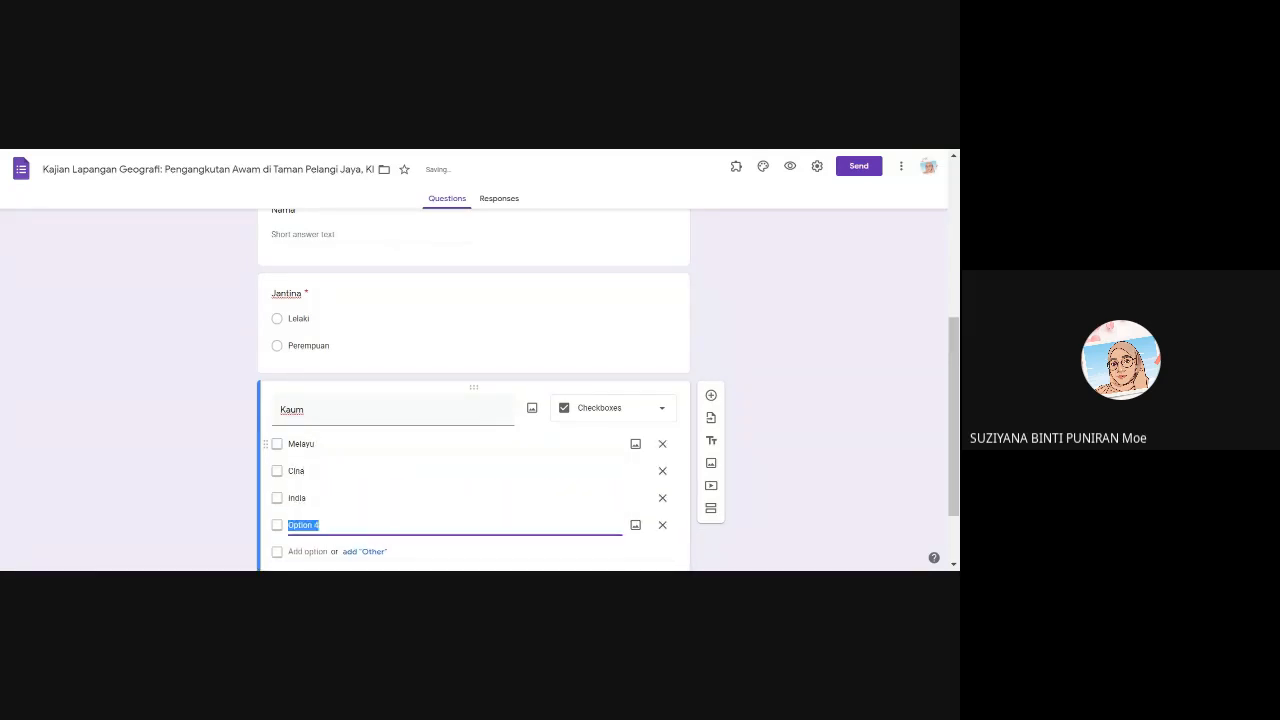
pyautogui.write('Lain-lain')
# Add an "Other" option to the Kaum question and make the question required.
pyautogui.scroll(-1, 820, 491)
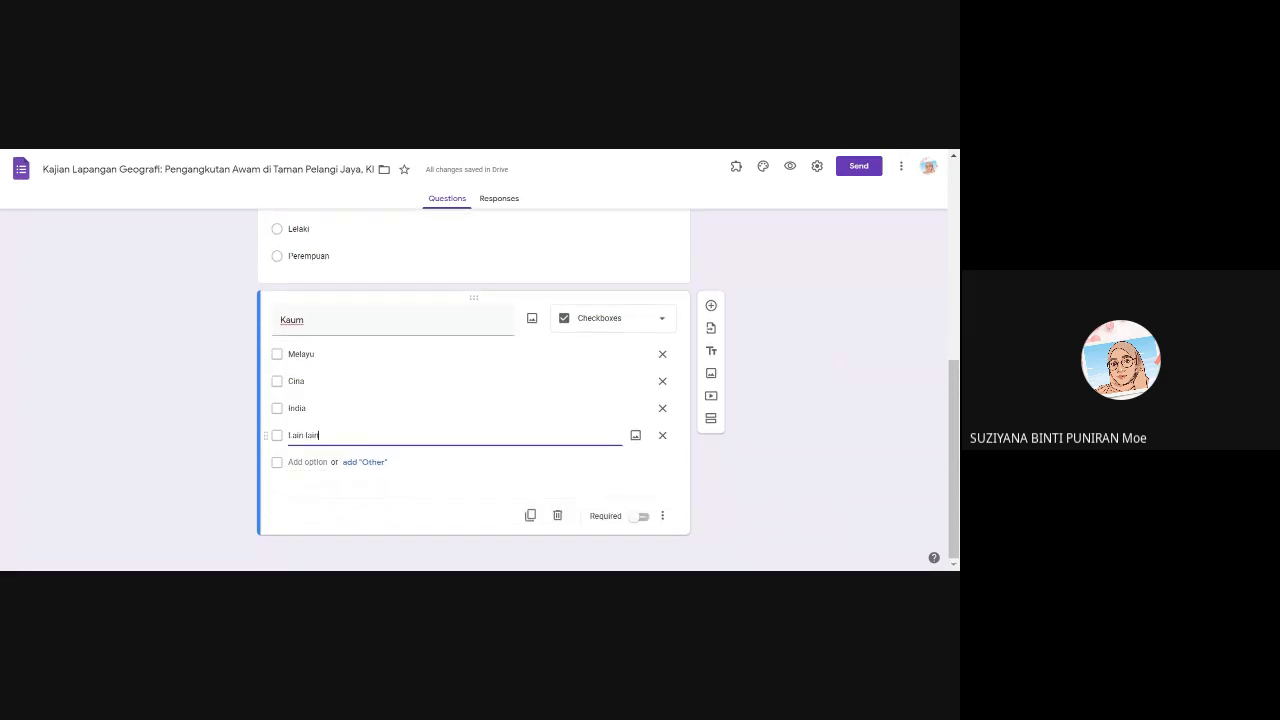
pyautogui.click(366, 464)
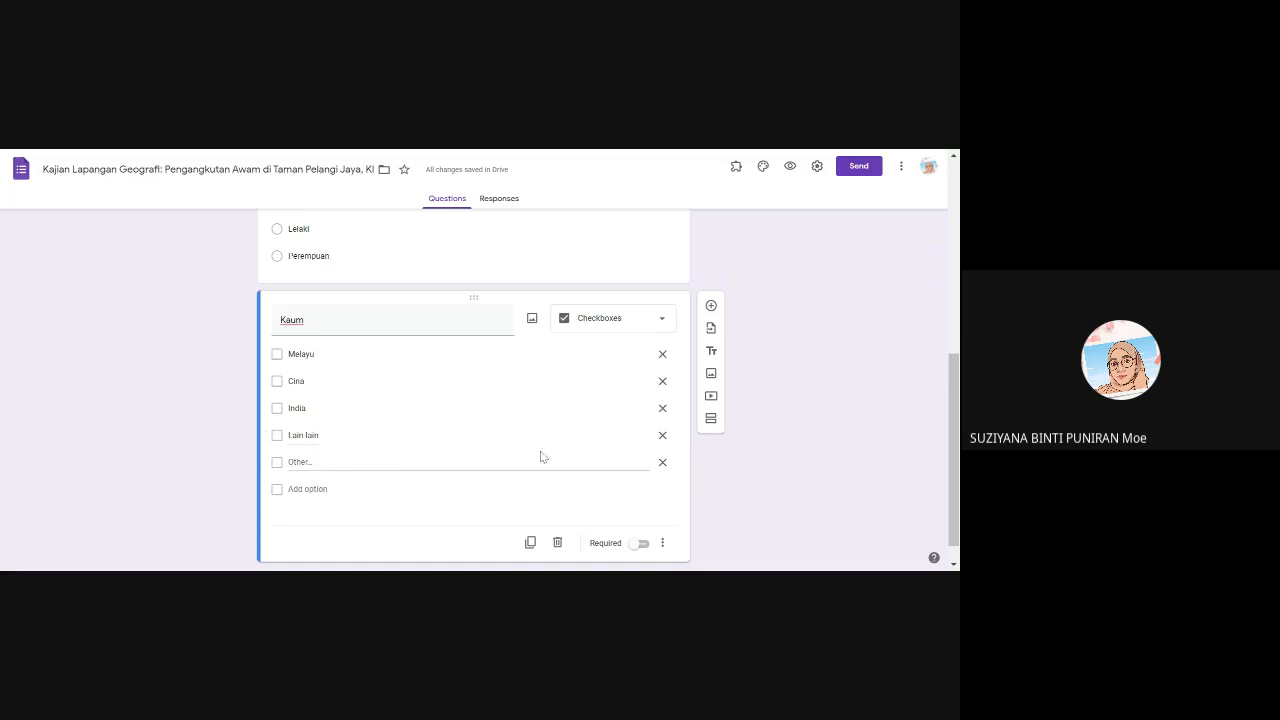
pyautogui.click(643, 545)
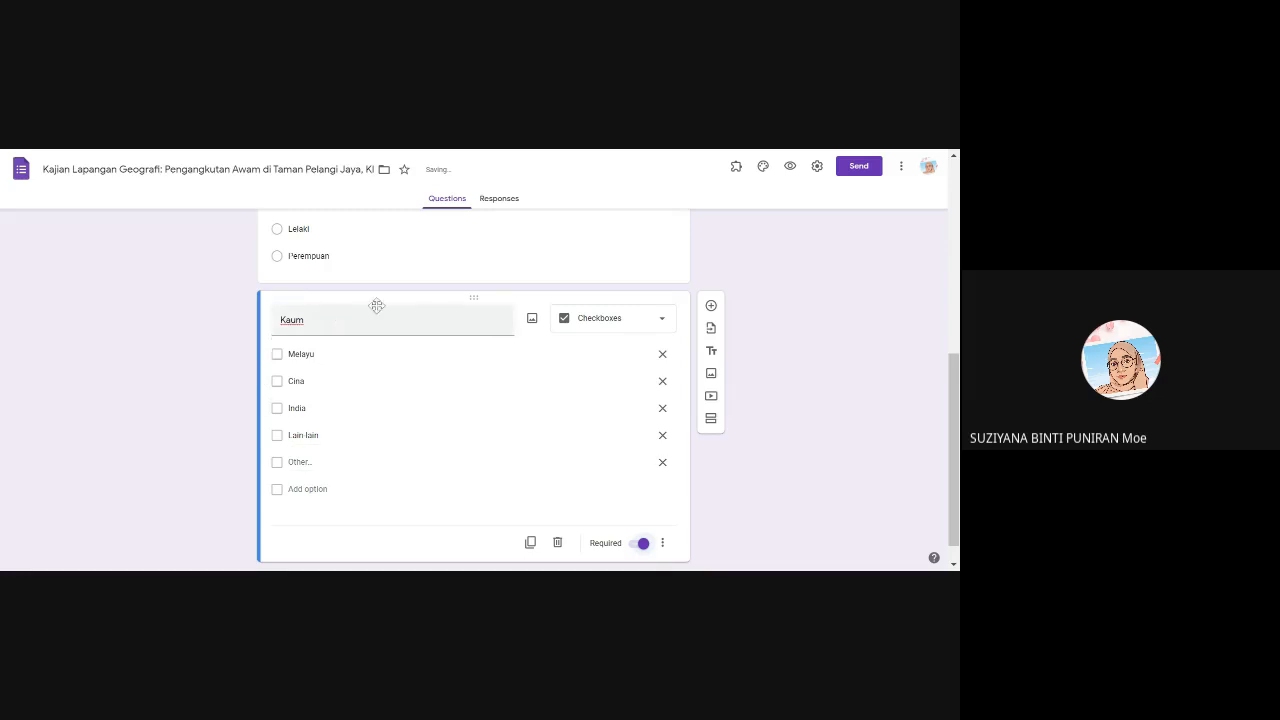
# Add a required Paragraph question titled "Alamat" below the Kaum question.
pyautogui.scroll(3, 400, 340)
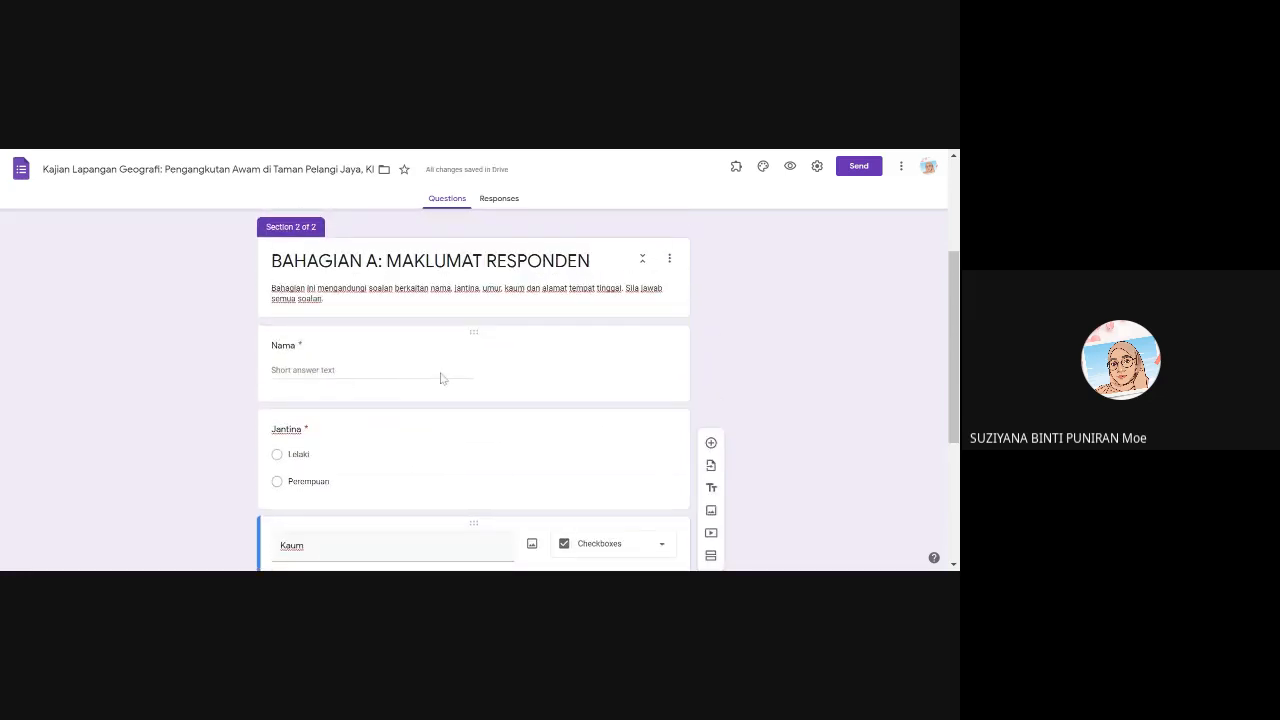
pyautogui.scroll(-3, 441, 378)
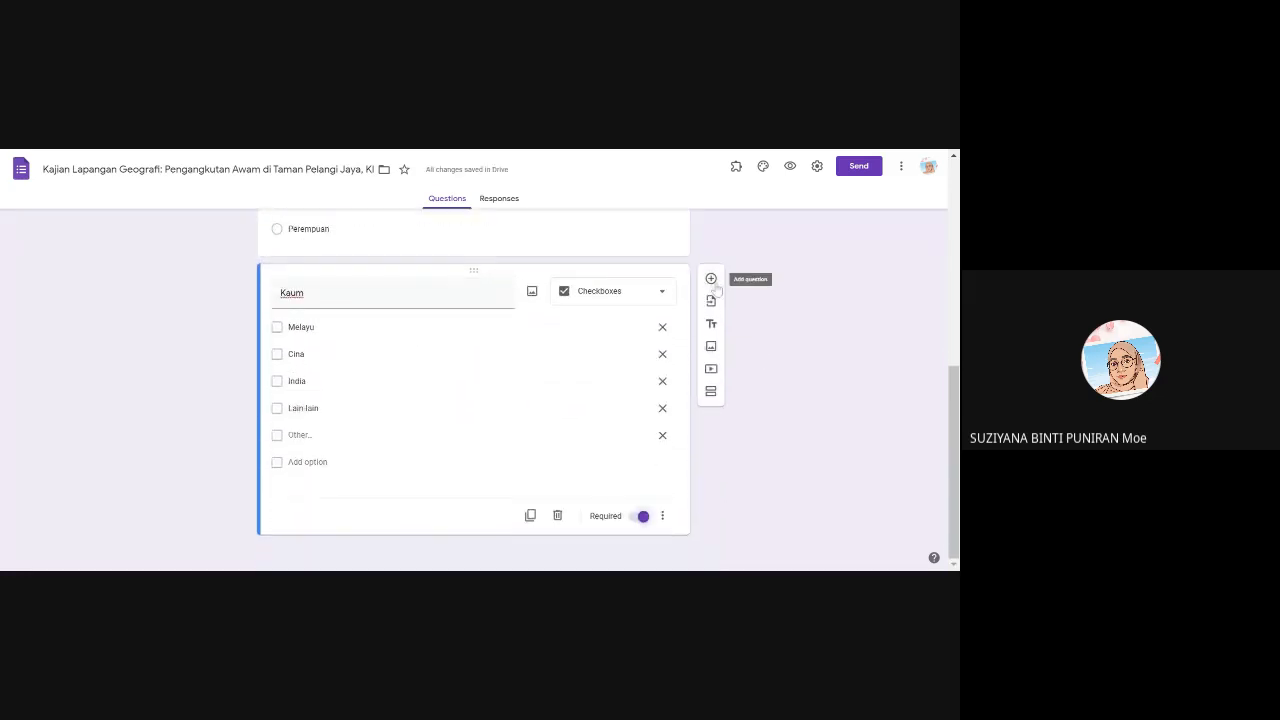
pyautogui.click(712, 280)
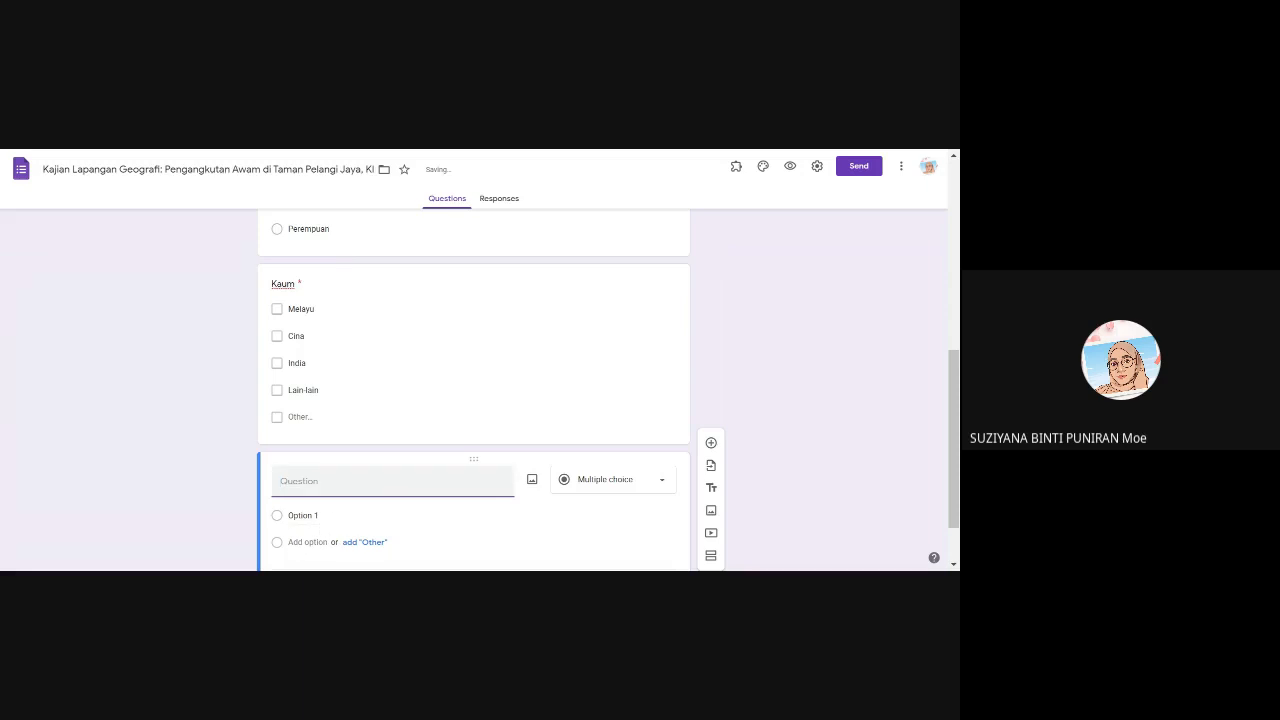
pyautogui.write('Alamat')
pyautogui.click(659, 489)
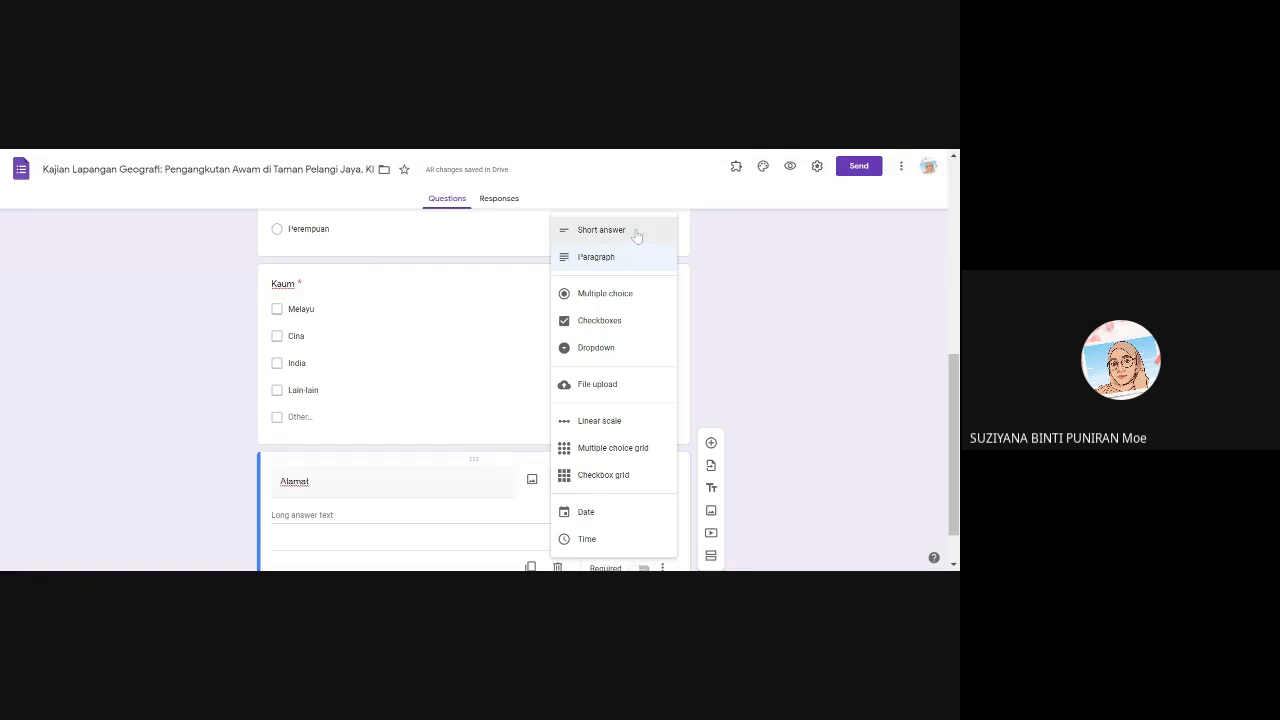
pyautogui.click(636, 258)
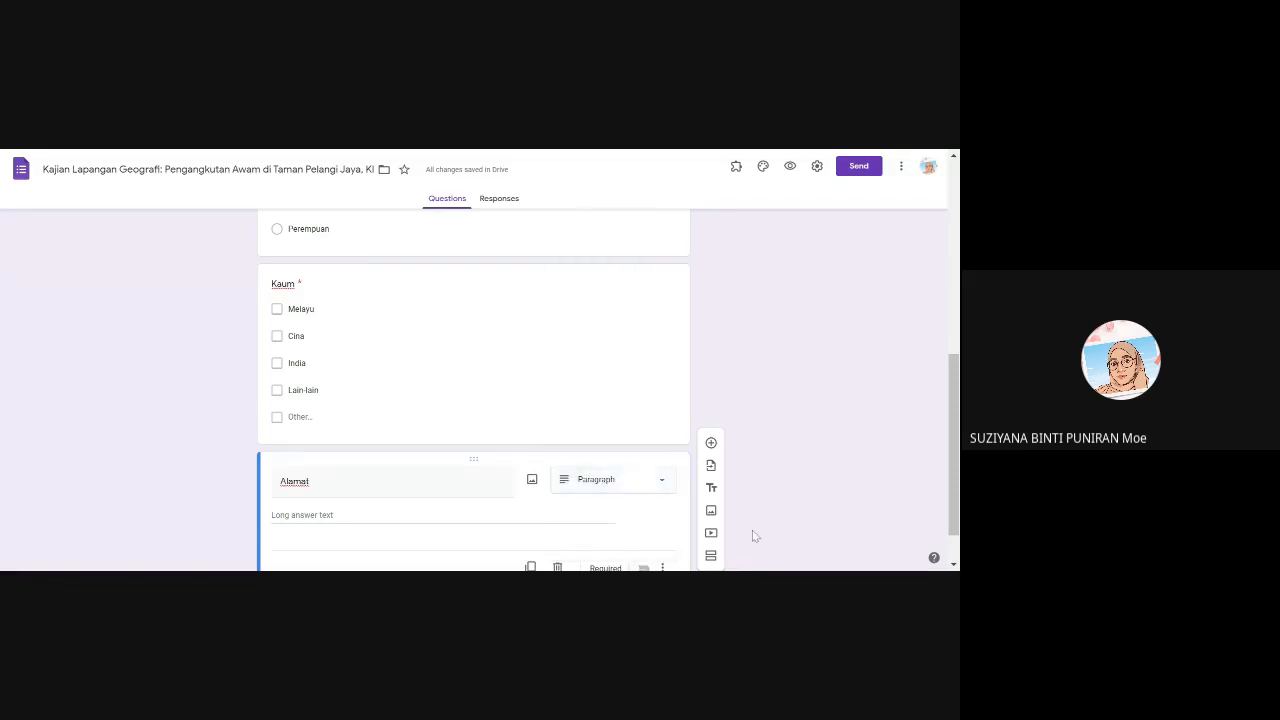
pyautogui.scroll(-1, 754, 536)
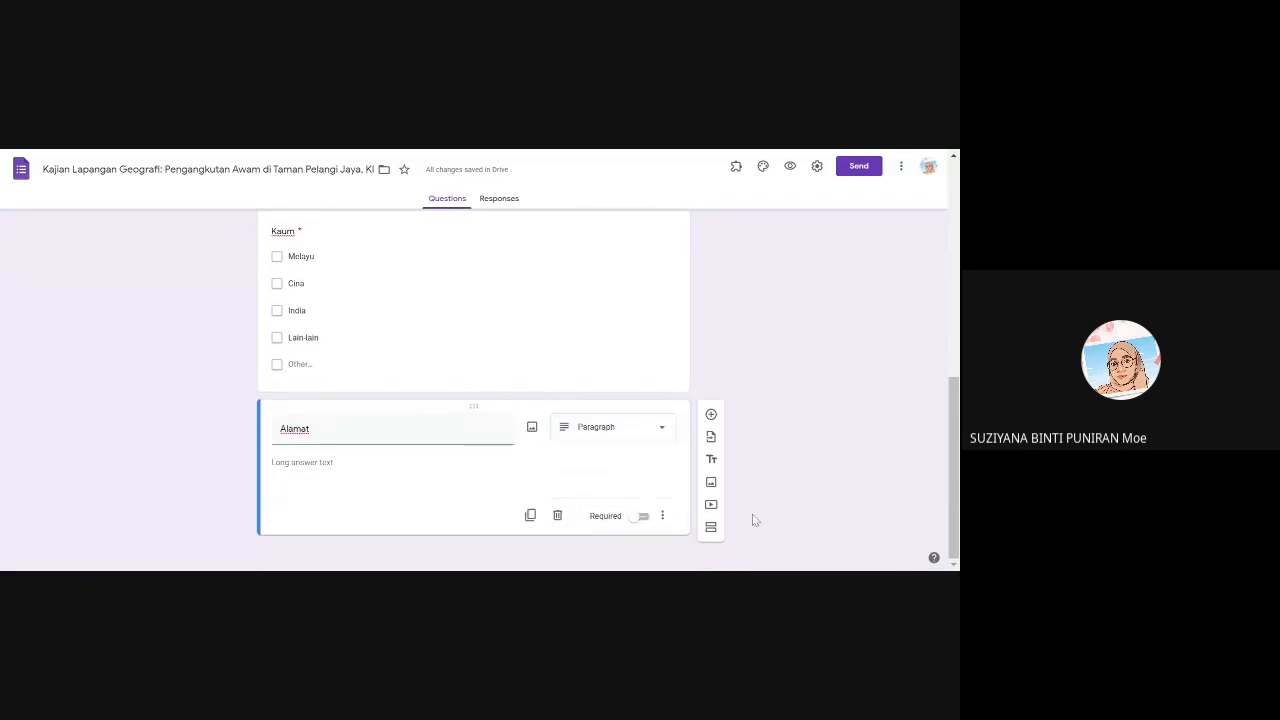
pyautogui.click(643, 516)
pyautogui.scroll(3, 822, 466)
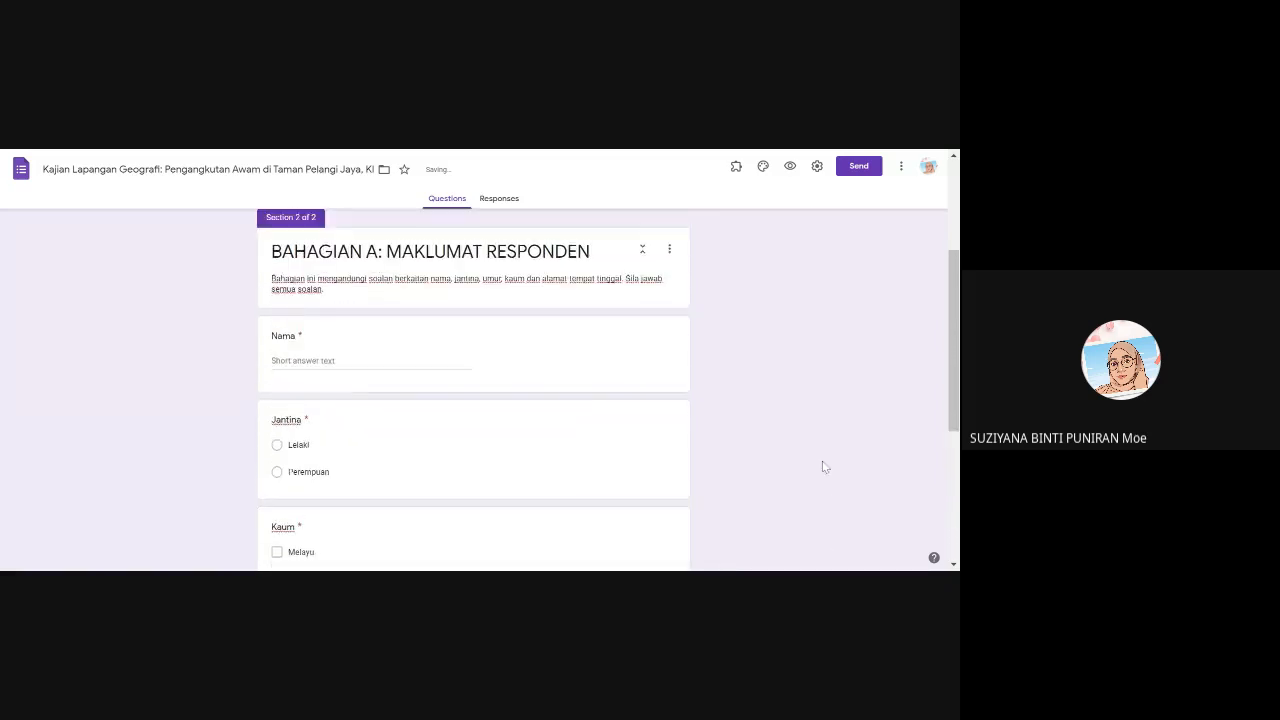
pyautogui.scroll(4, 824, 466)
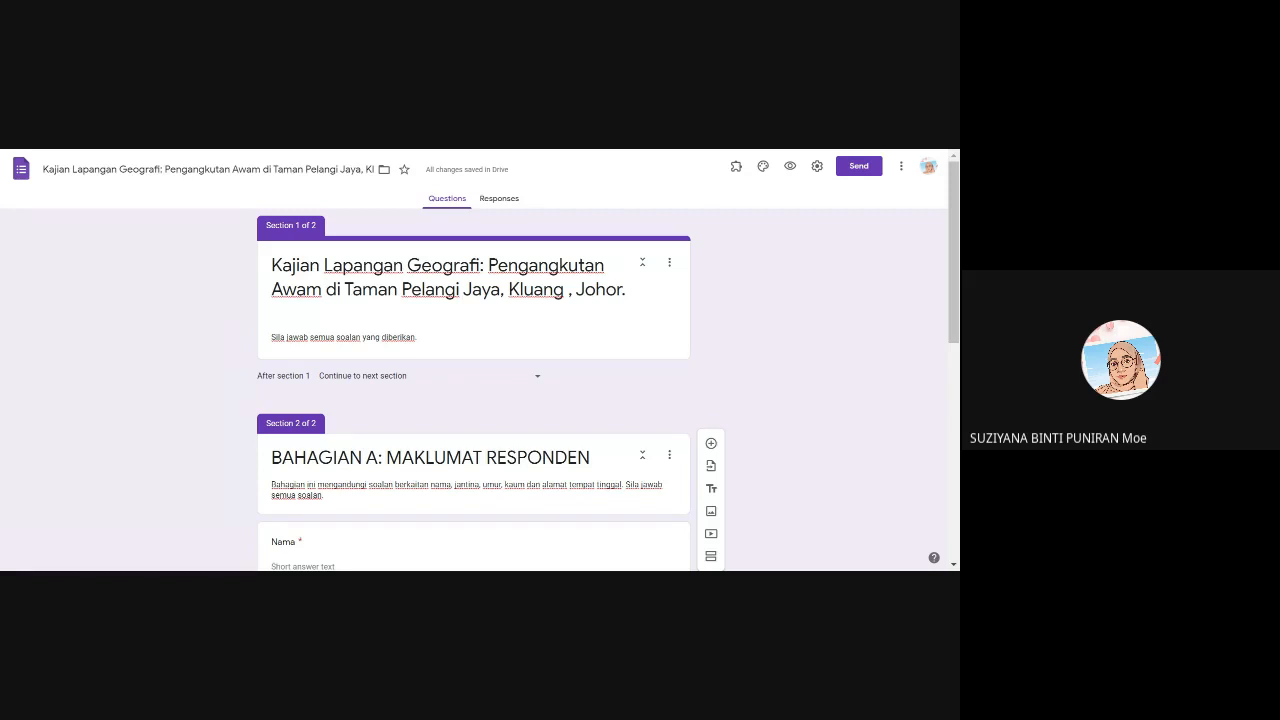
pyautogui.scroll(-3, 473, 400)
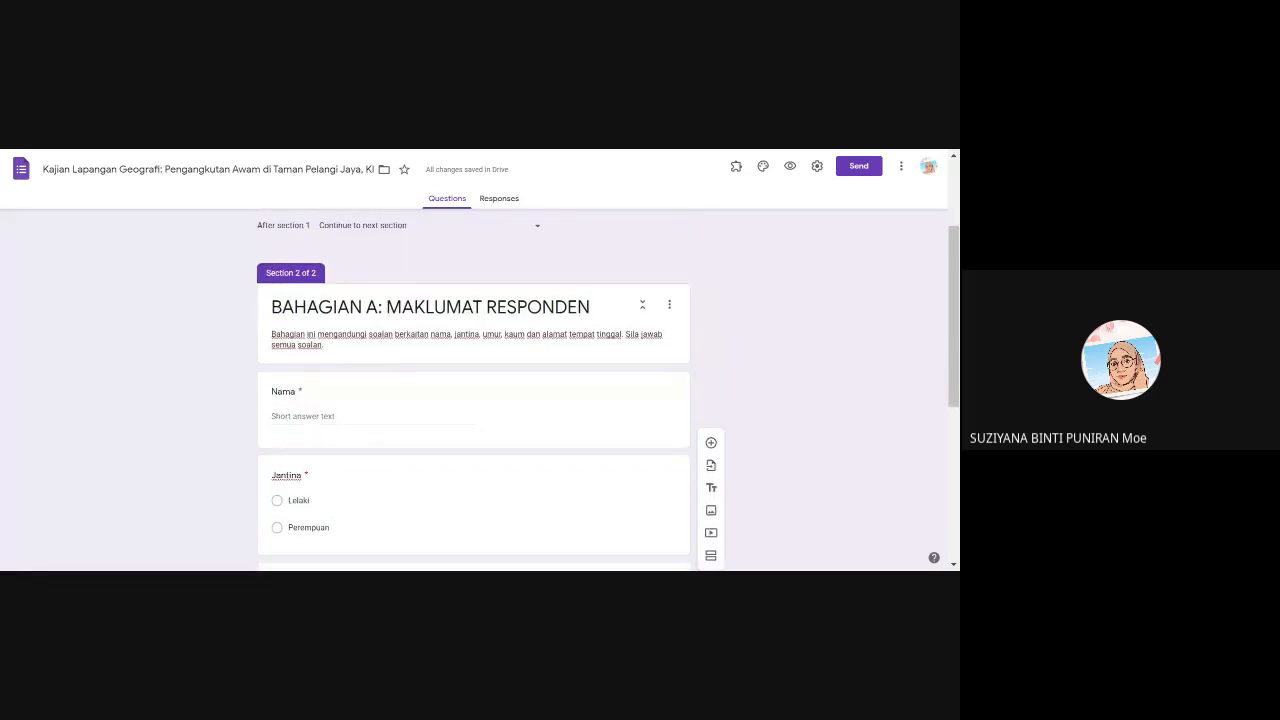
pyautogui.scroll(-1, 500, 354)
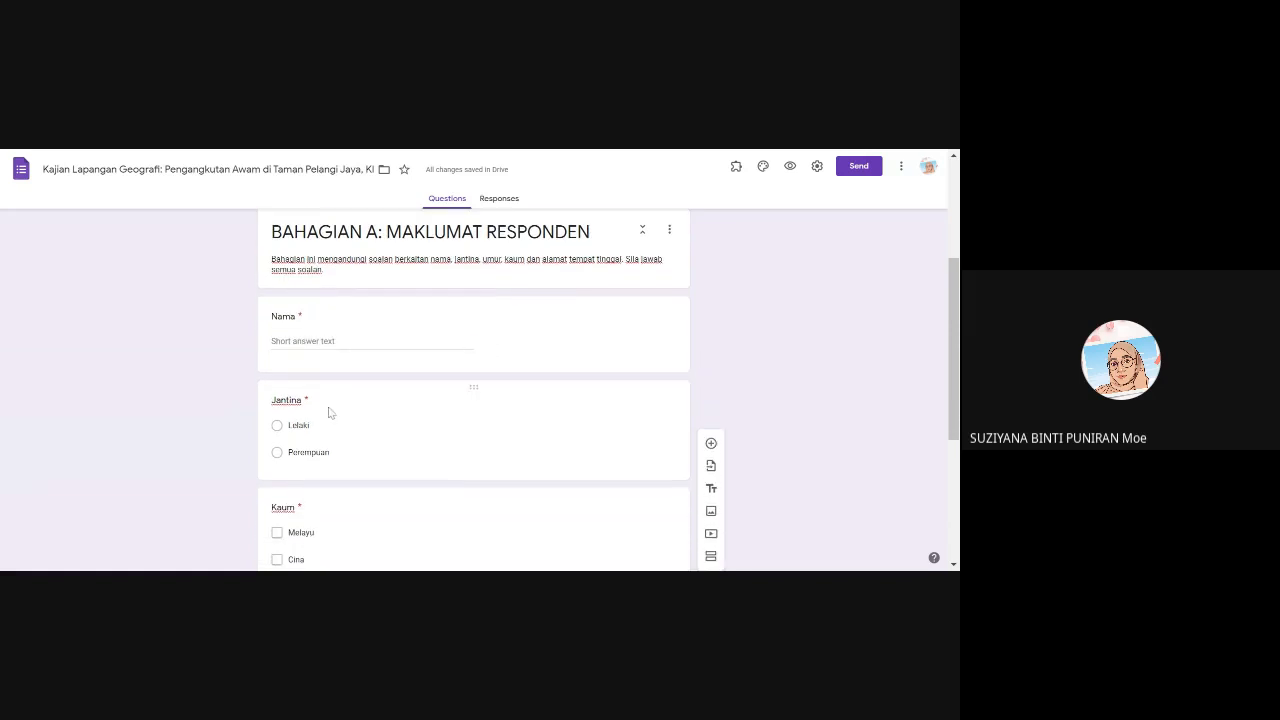
# Add a new section to the form below the Alamat question.
pyautogui.scroll(-3, 340, 410)
pyautogui.scroll(-2, 352, 415)
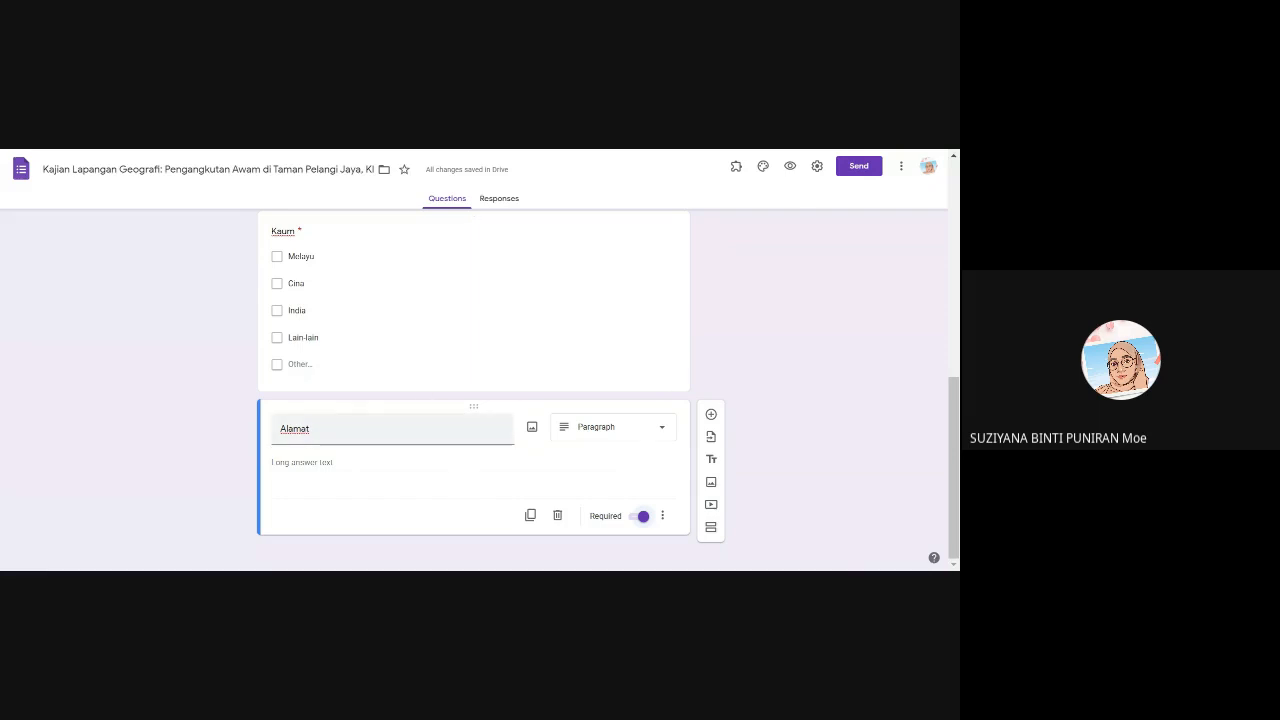
pyautogui.scroll(8, 466, 354)
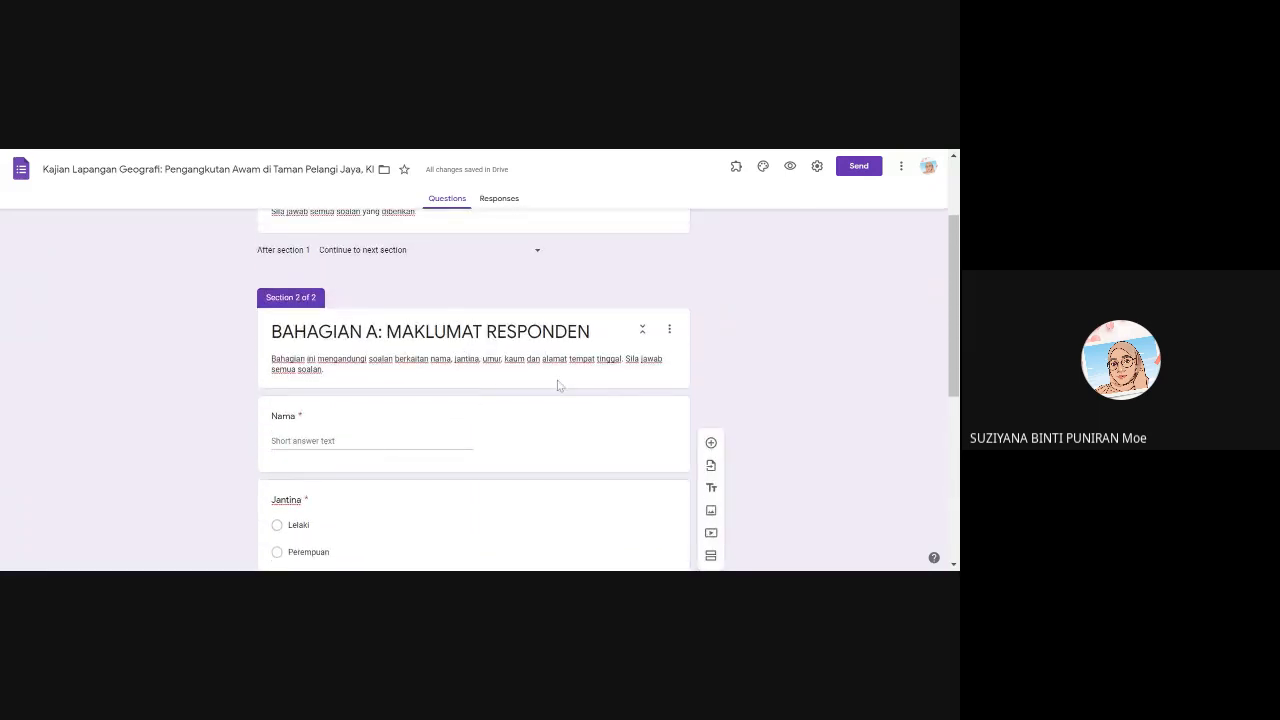
pyautogui.scroll(-8, 558, 386)
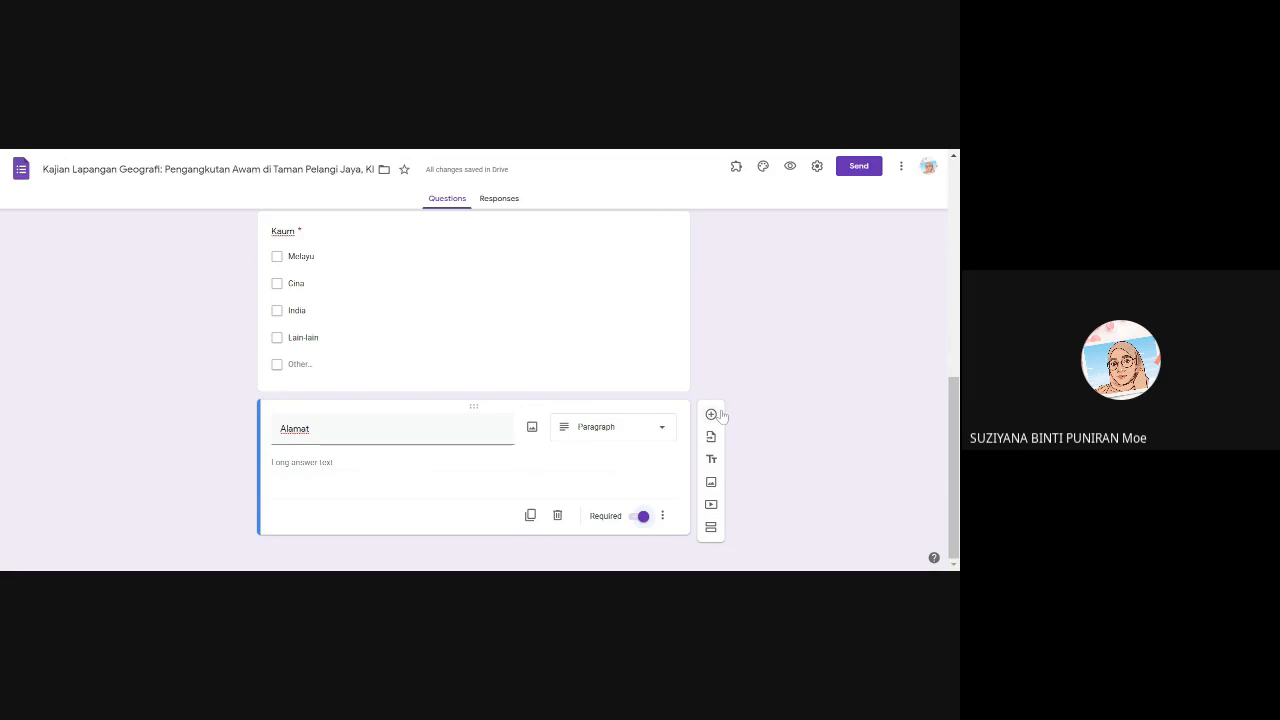
pyautogui.click(711, 530)
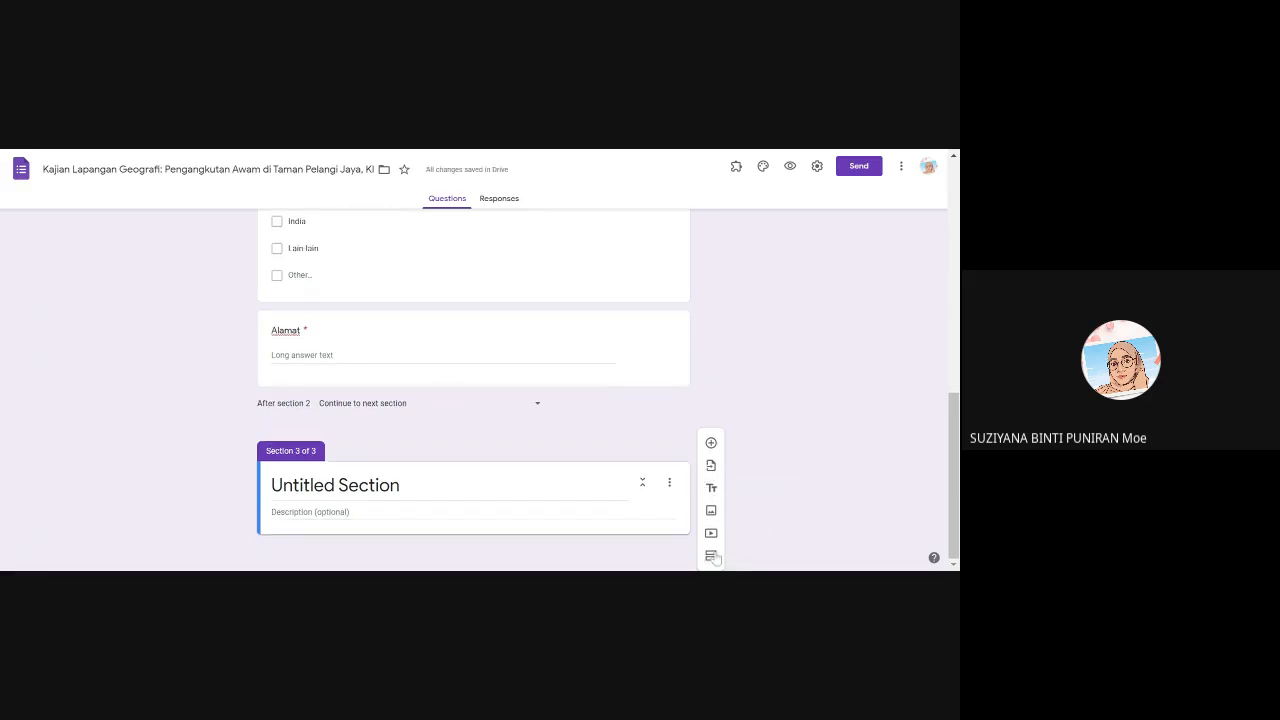
# Title the new section "BAHAGIAN B: KAJIAN MENGENAI PENGANGKUTAN AWAM DI TAMAN PELANGI JAYA, KLUANG, JOHOR.".
pyautogui.click(335, 485)
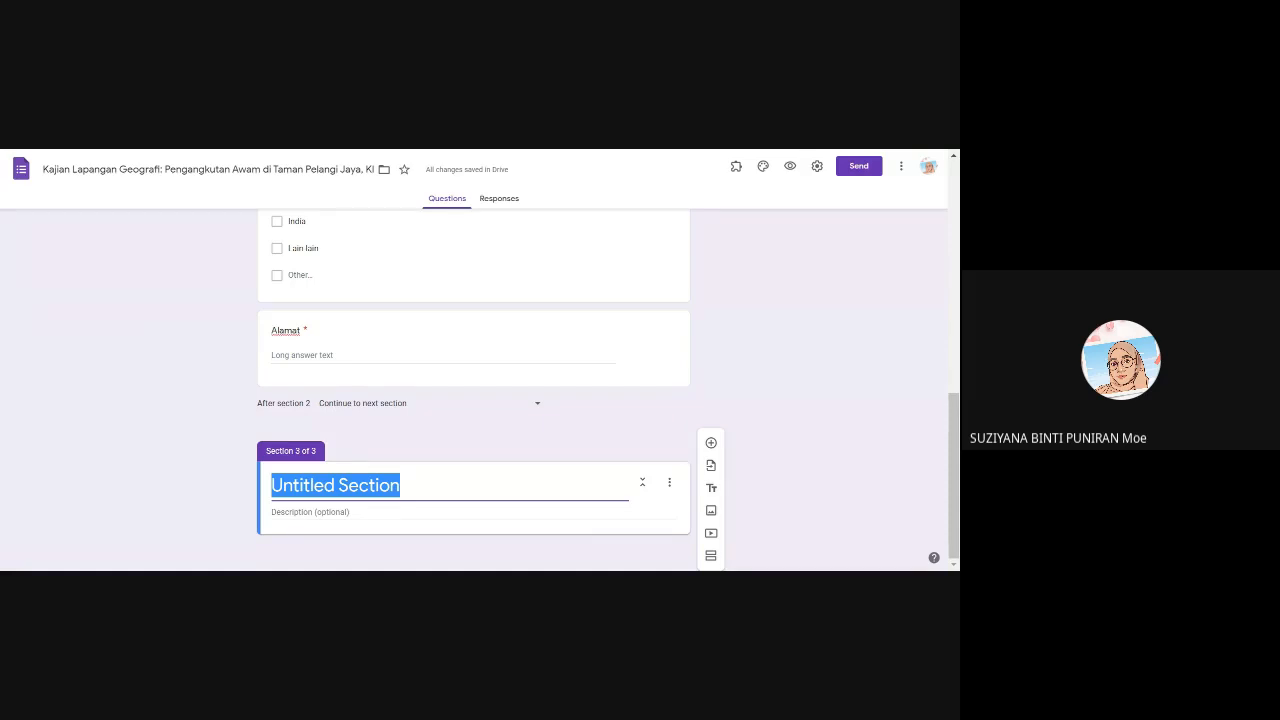
pyautogui.write('BAHAG')
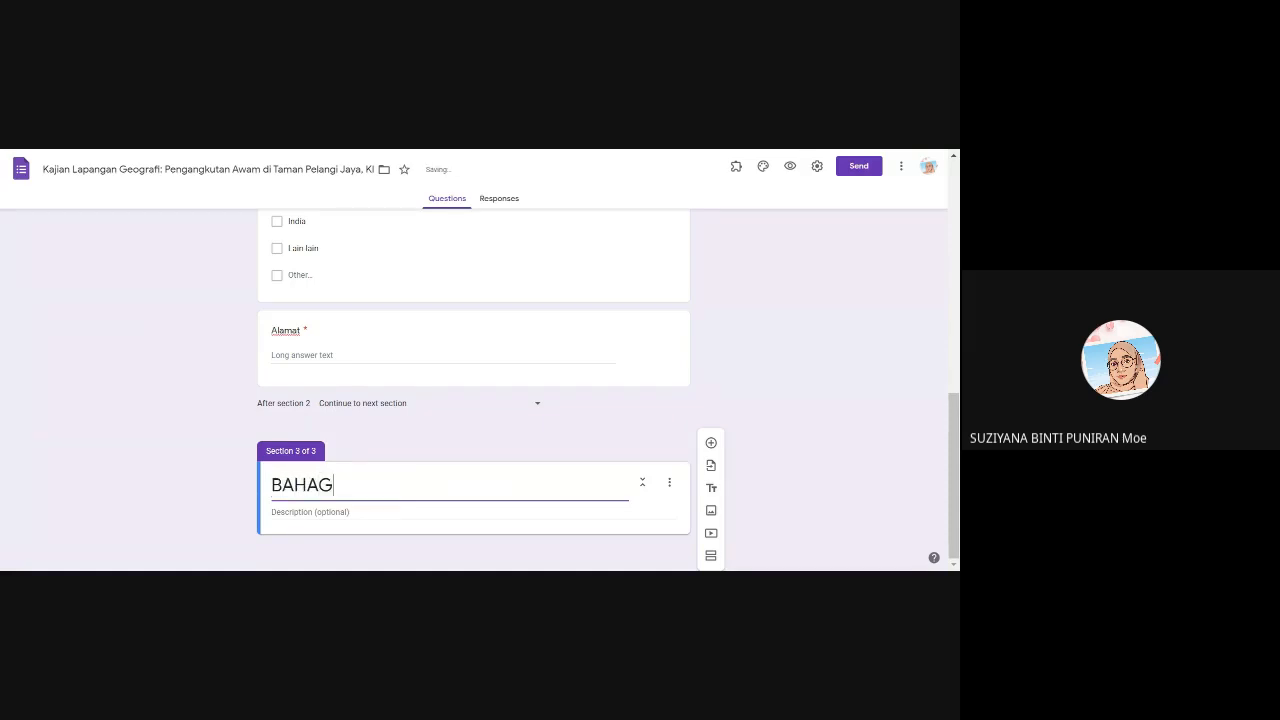
pyautogui.write('IAN B: KAJIAN MENGE')
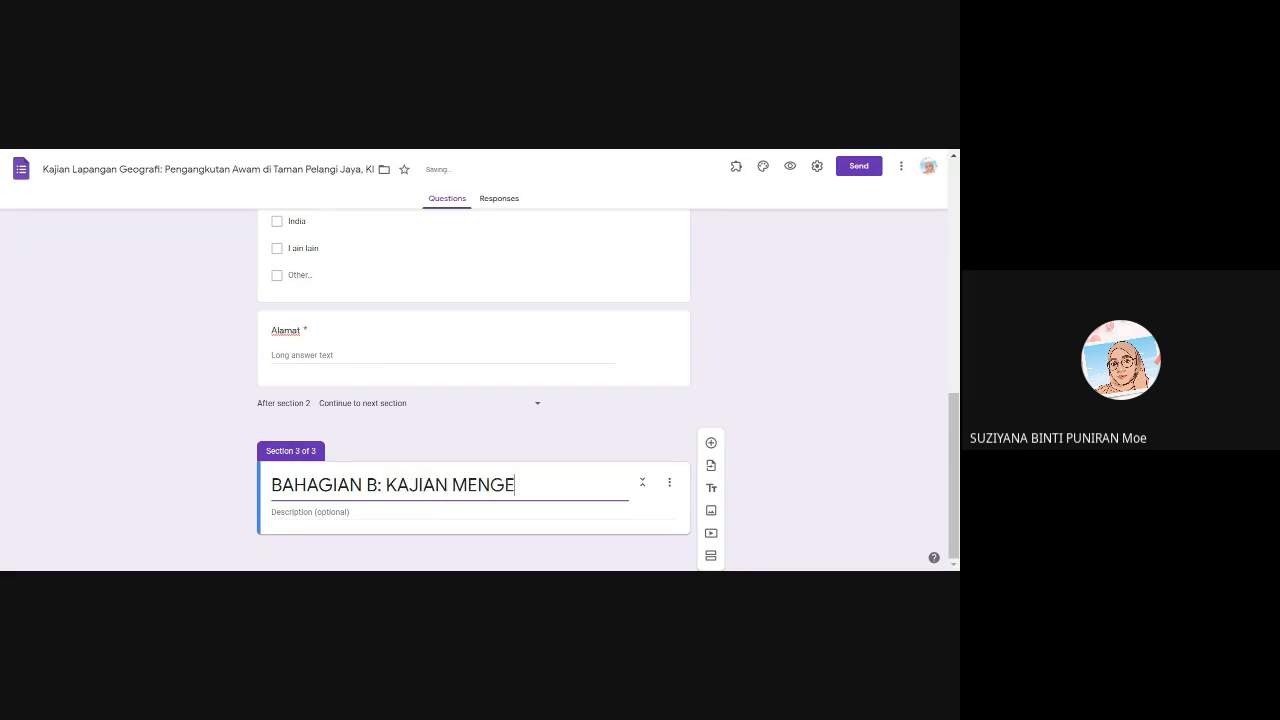
pyautogui.write('NAI PENGANG')
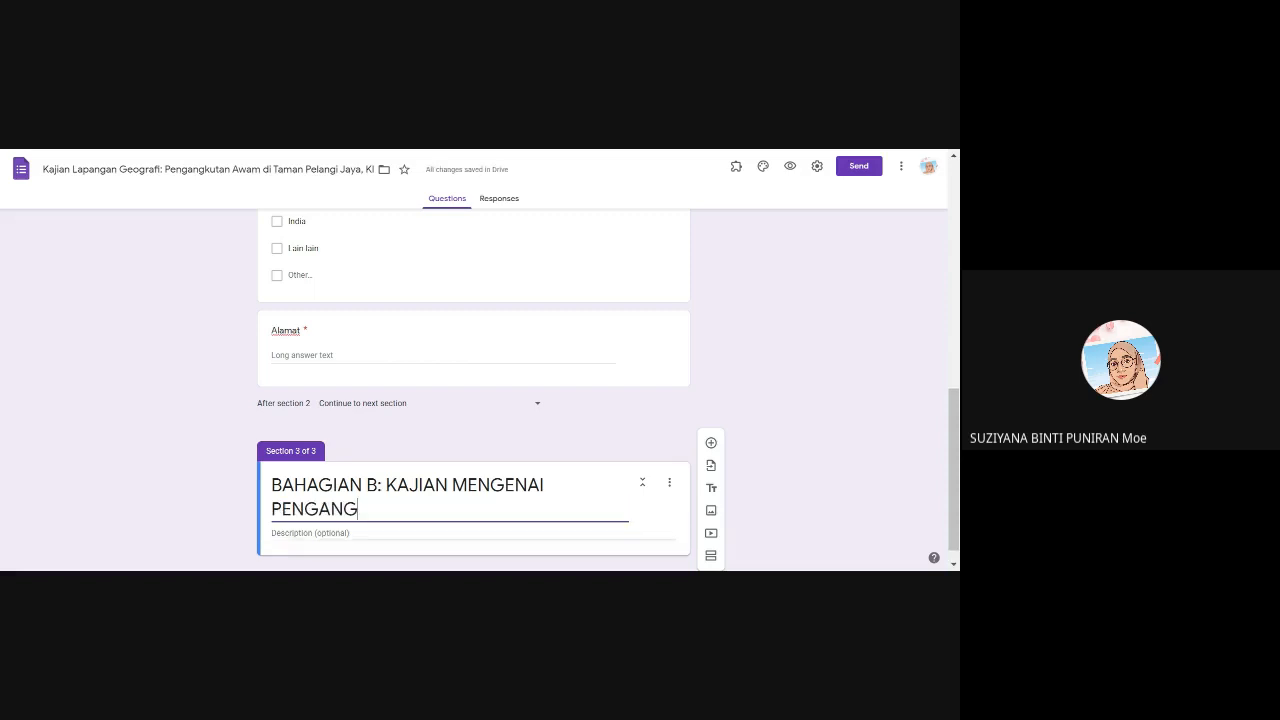
pyautogui.write('KUTAN AWAM')
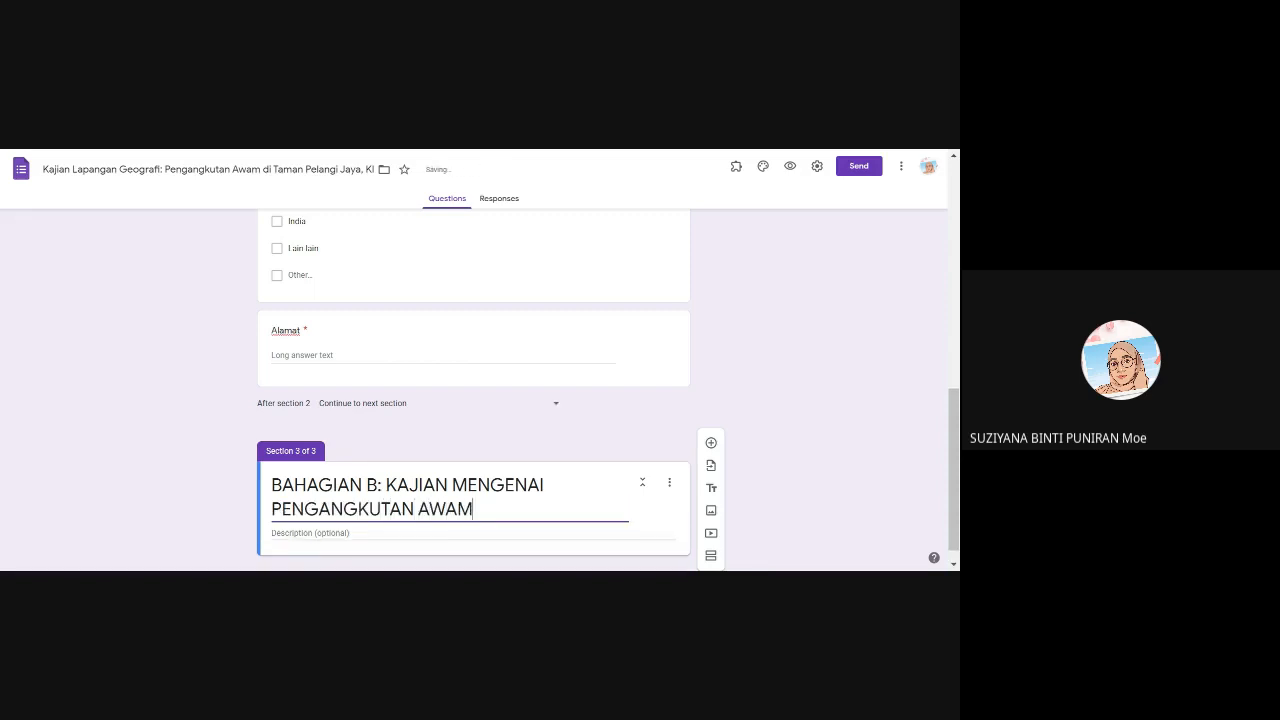
pyautogui.write(' DI TAMAN LIAN SENG')
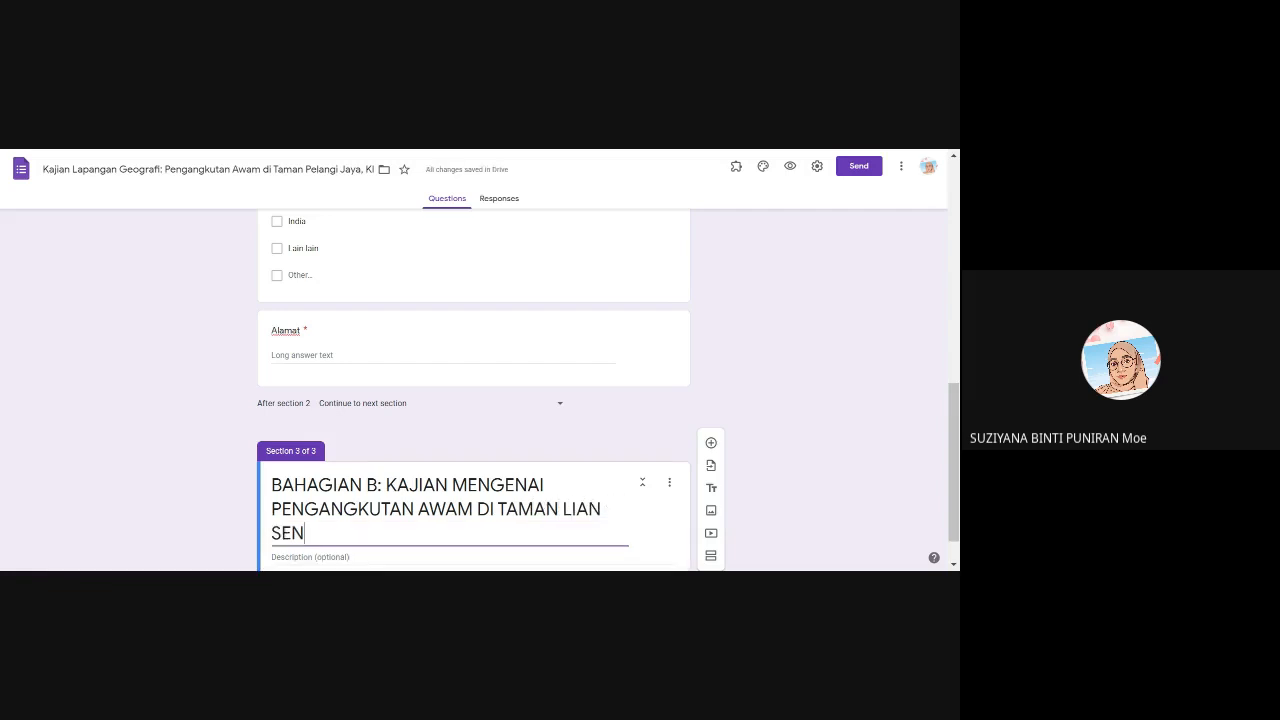
pyautogui.press('BackSpace')
pyautogui.press('BackSpace')
pyautogui.press('BackSpace')
pyautogui.press('BackSpace')
pyautogui.press('BackSpace')
pyautogui.press('BackSpace')
pyautogui.press('BackSpace')
pyautogui.press('BackSpace')
pyautogui.press('BackSpace')
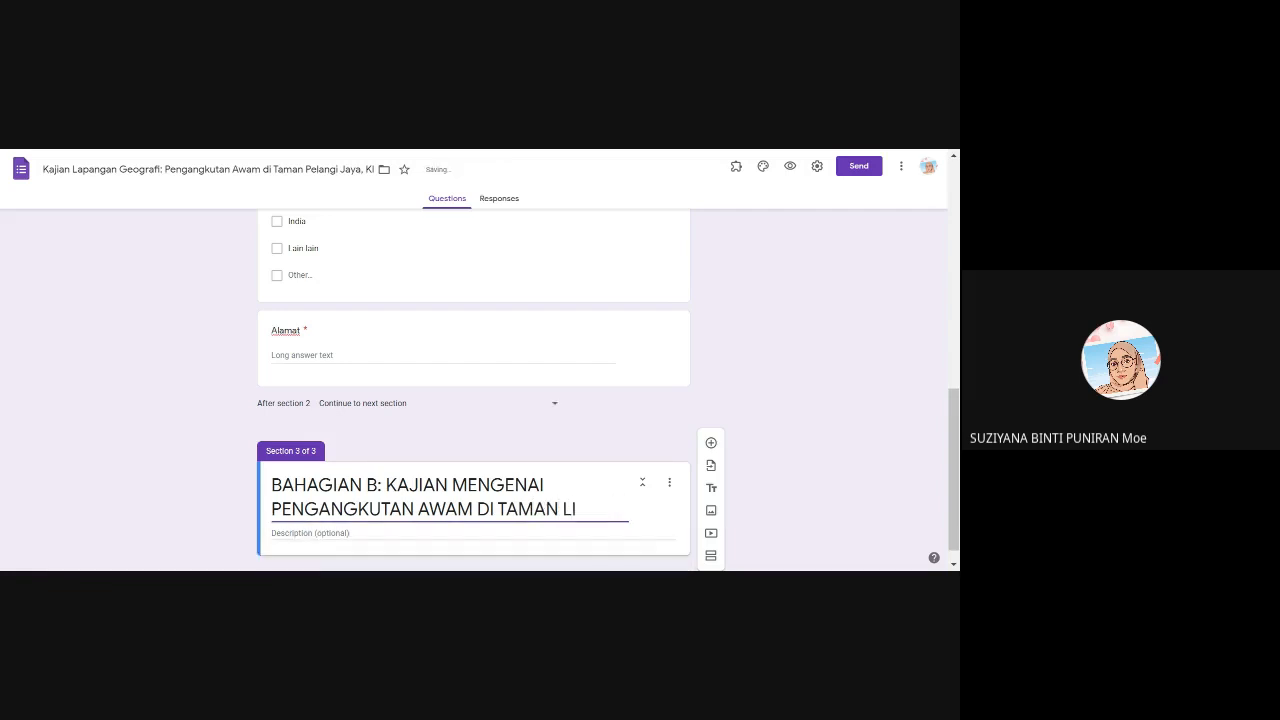
pyautogui.write('PELANGI JAYA')
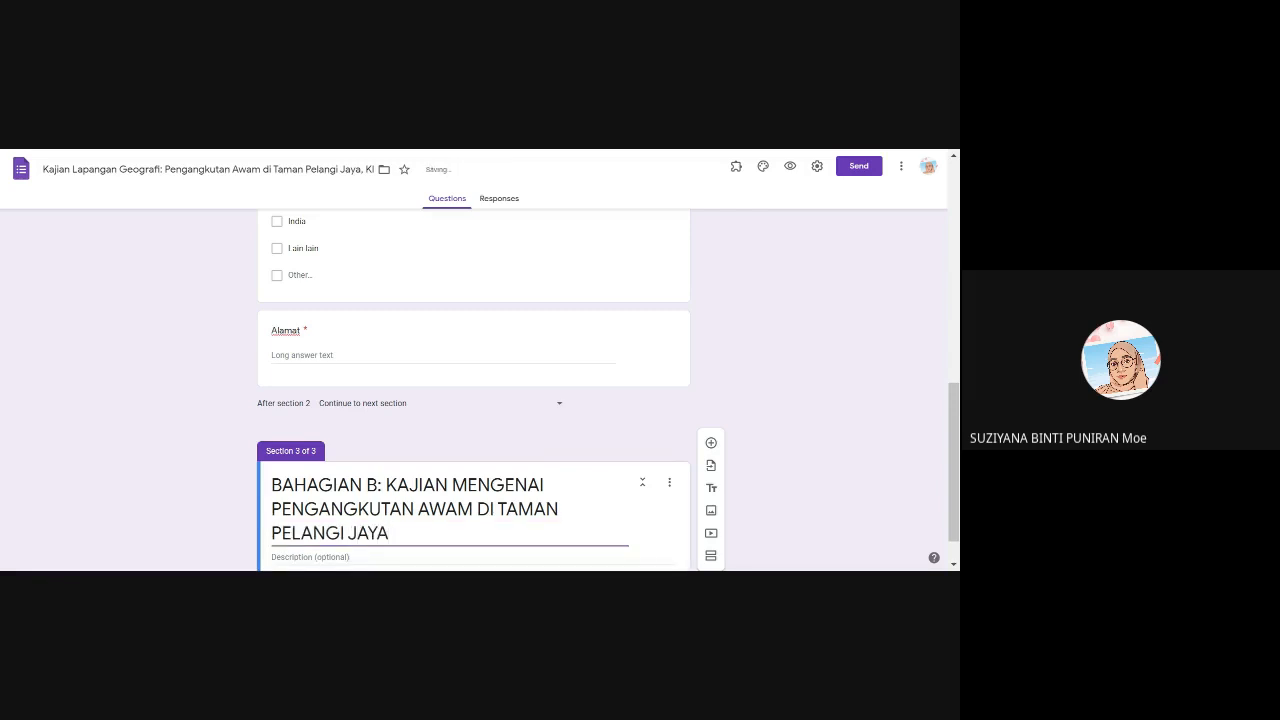
pyautogui.write(', KLUANG, JOHRO')
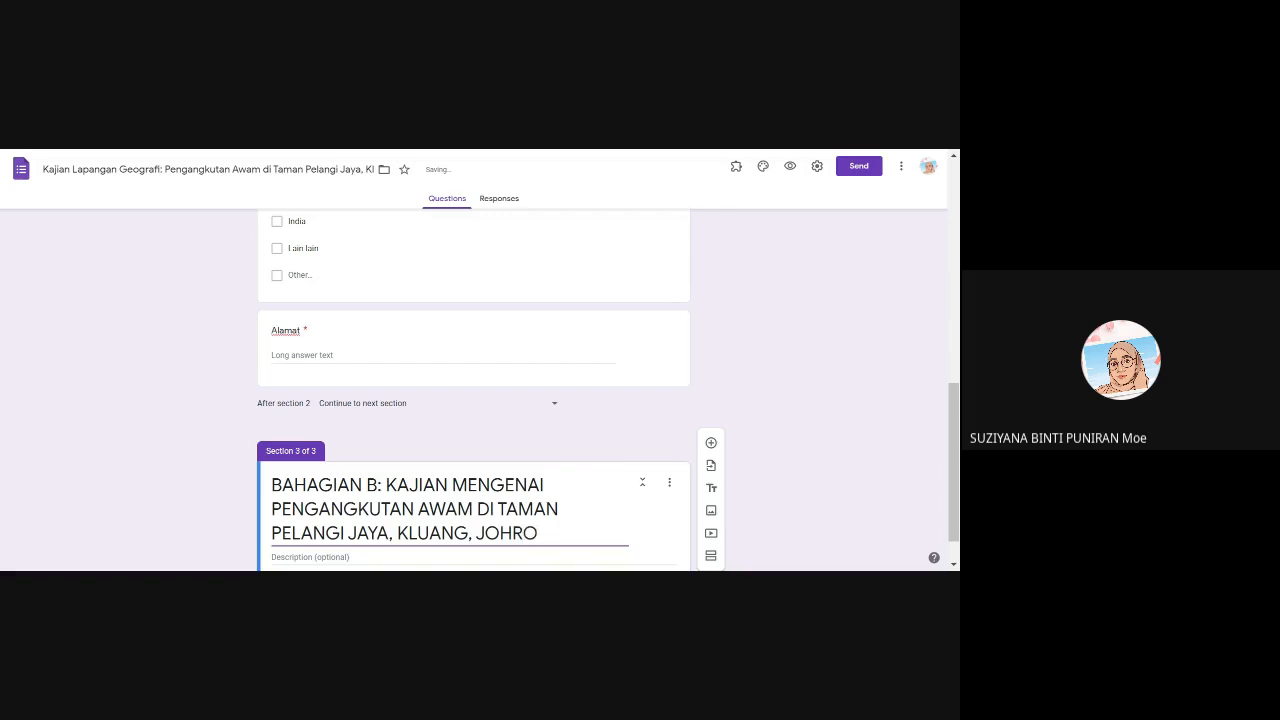
pyautogui.press('BackSpace')
pyautogui.press('BackSpace')
pyautogui.write('OR')
pyautogui.scroll(-1, 791, 497)
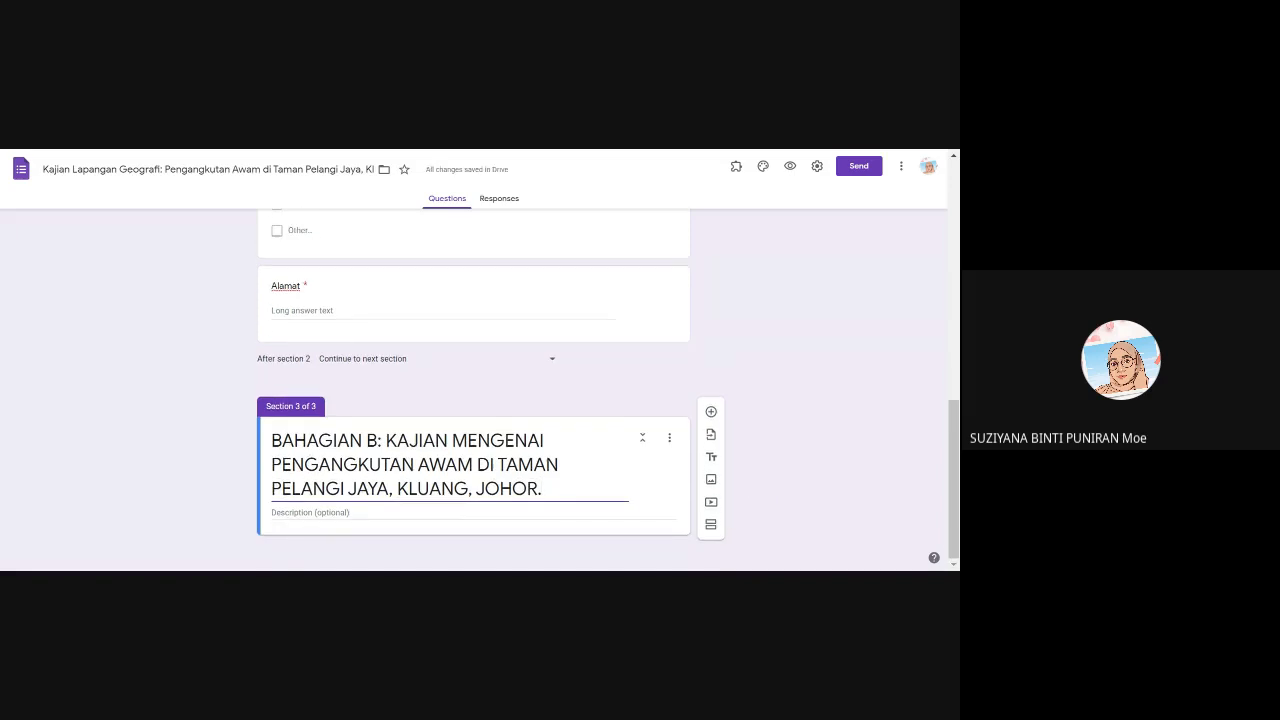
# Give section B the description "Sila jawab soalan yang diberikan." and add a question starting with "1." below it.
pyautogui.press('Return')
pyautogui.write('s')
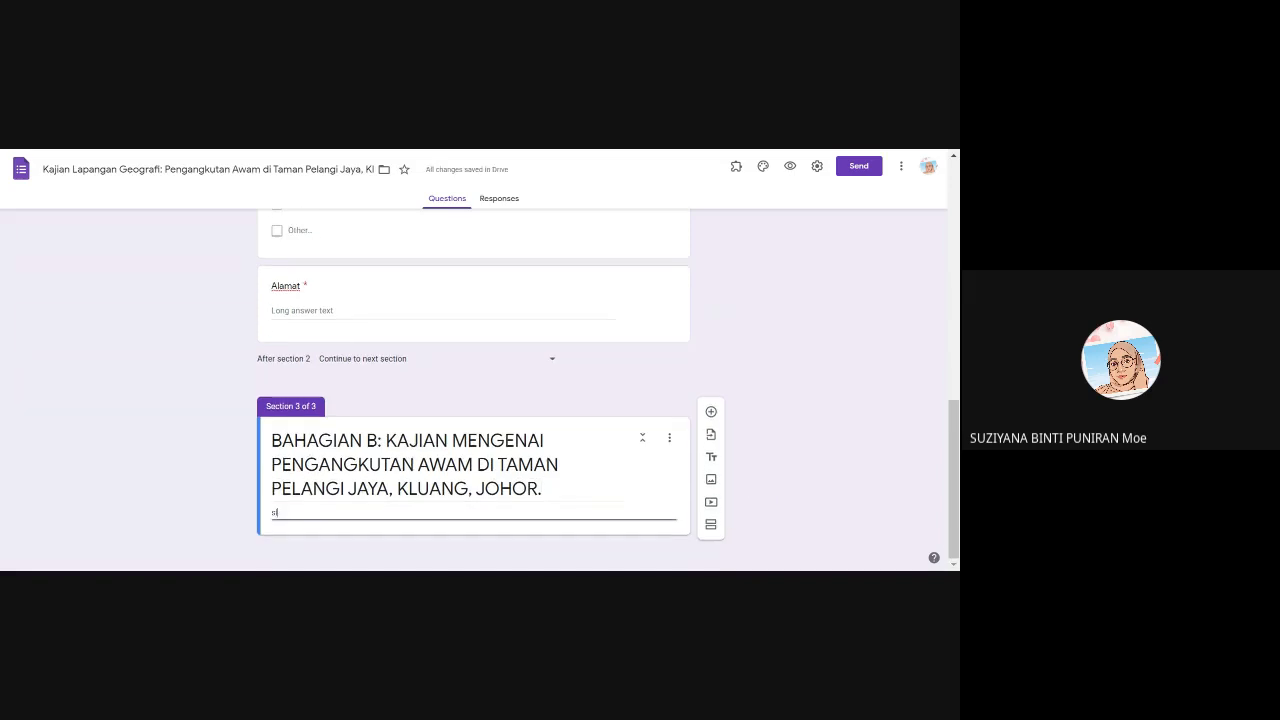
pyautogui.press('BackSpace')
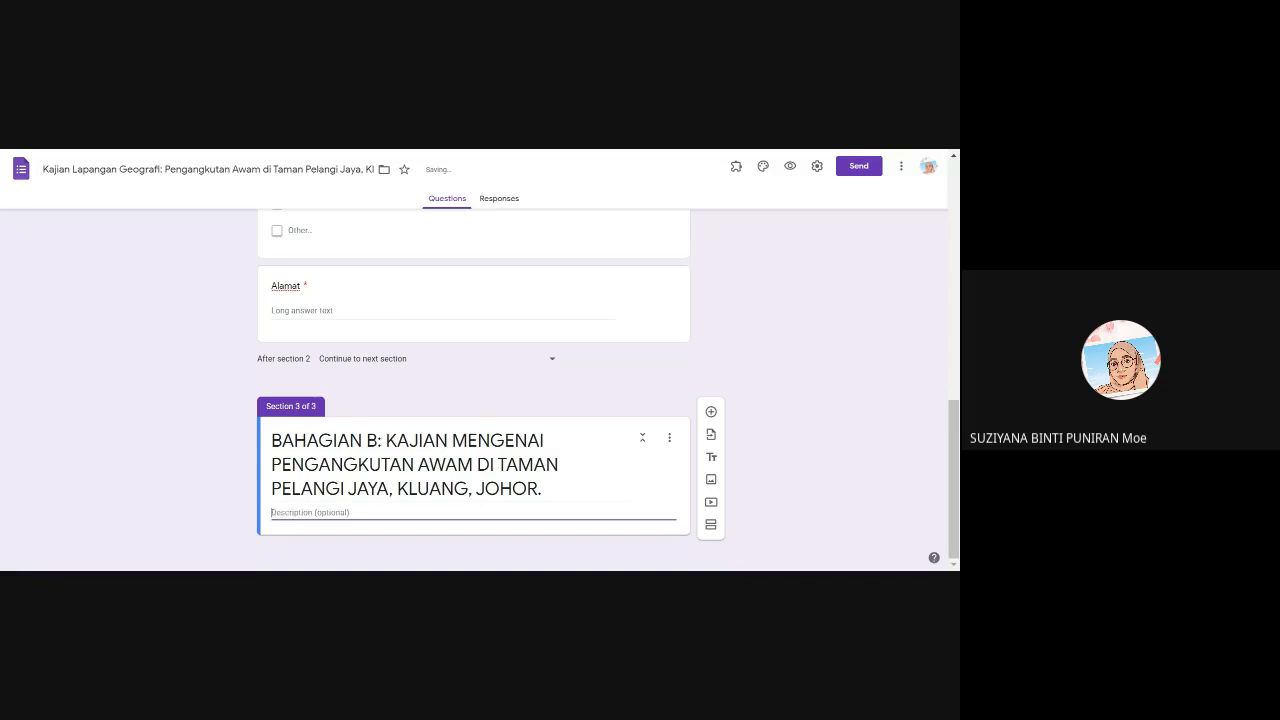
pyautogui.write('Sila jawab soalan yang diberikan.')
pyautogui.click(792, 486)
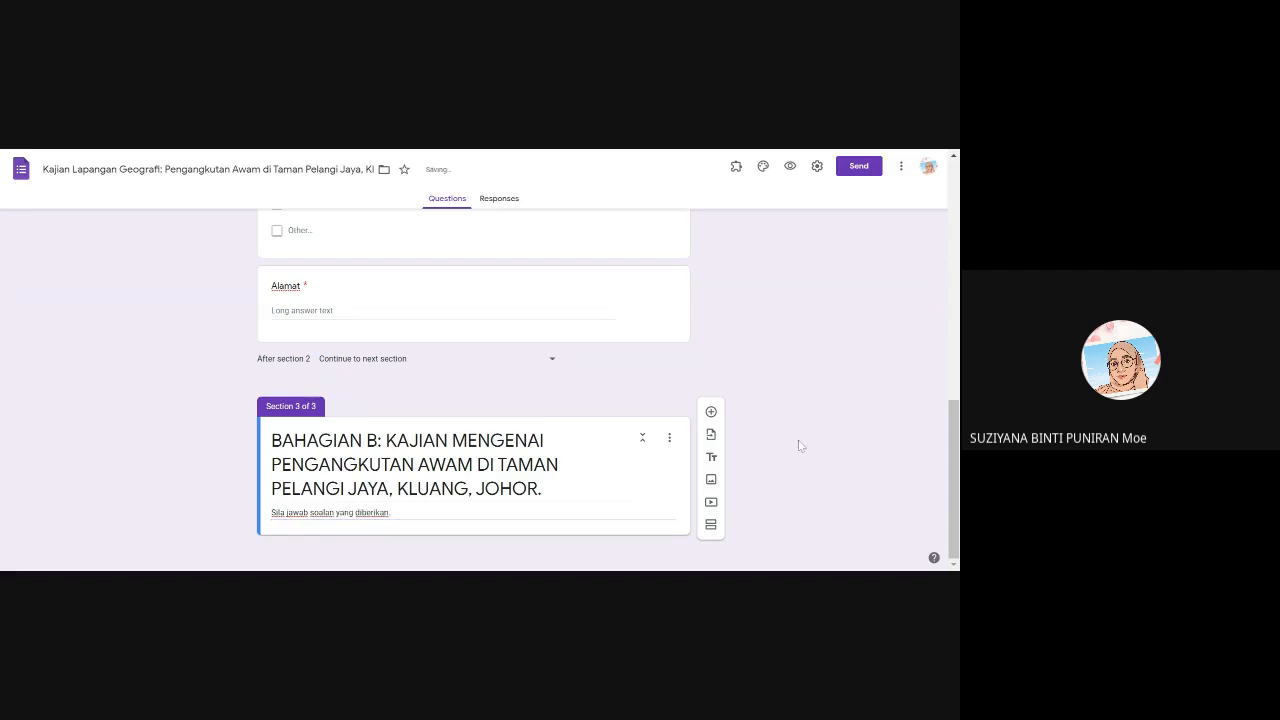
pyautogui.click(711, 411)
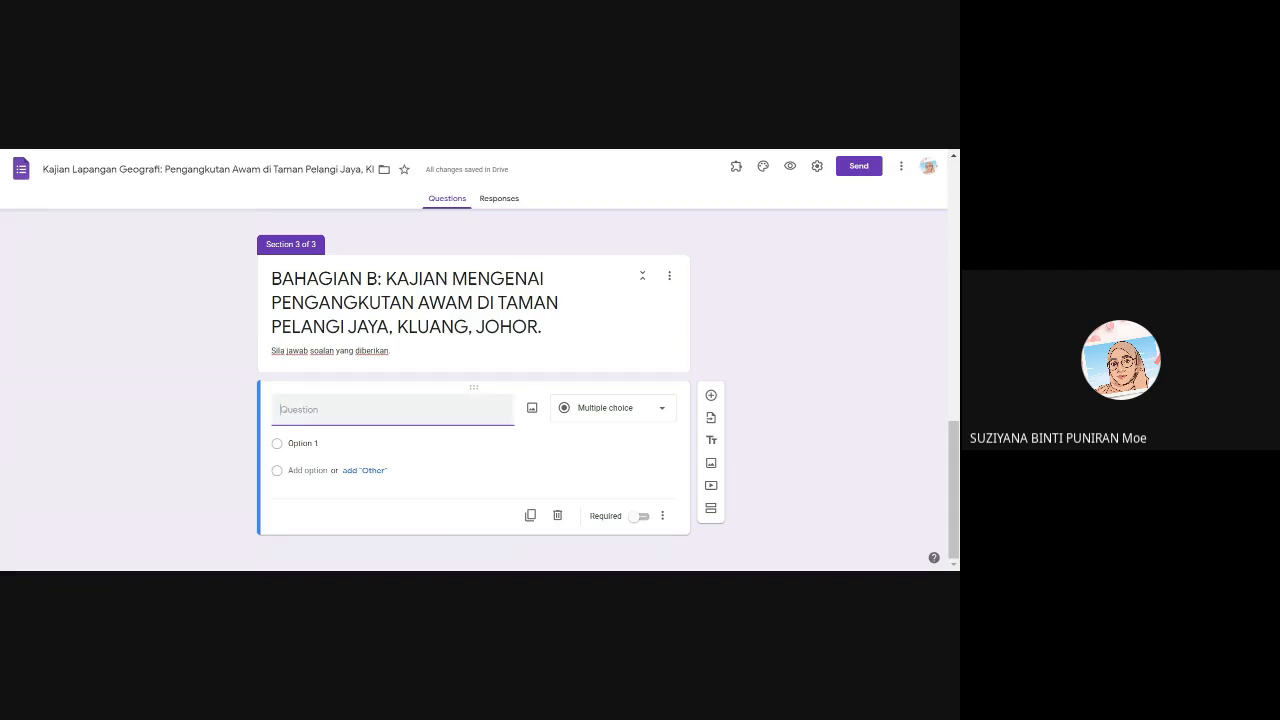
pyautogui.write('1.')
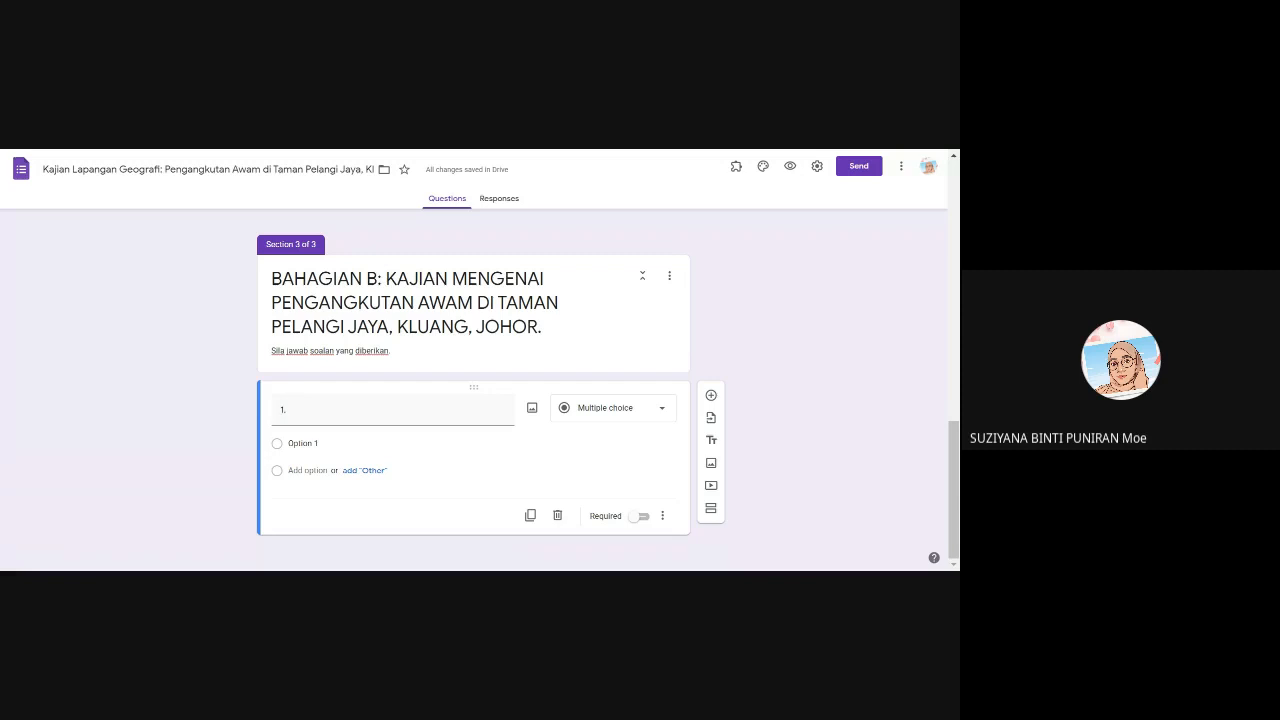
# Add a new question to section A and reorder the questions so it sits between Jantina and Kaum.
pyautogui.scroll(15, 463, 414)
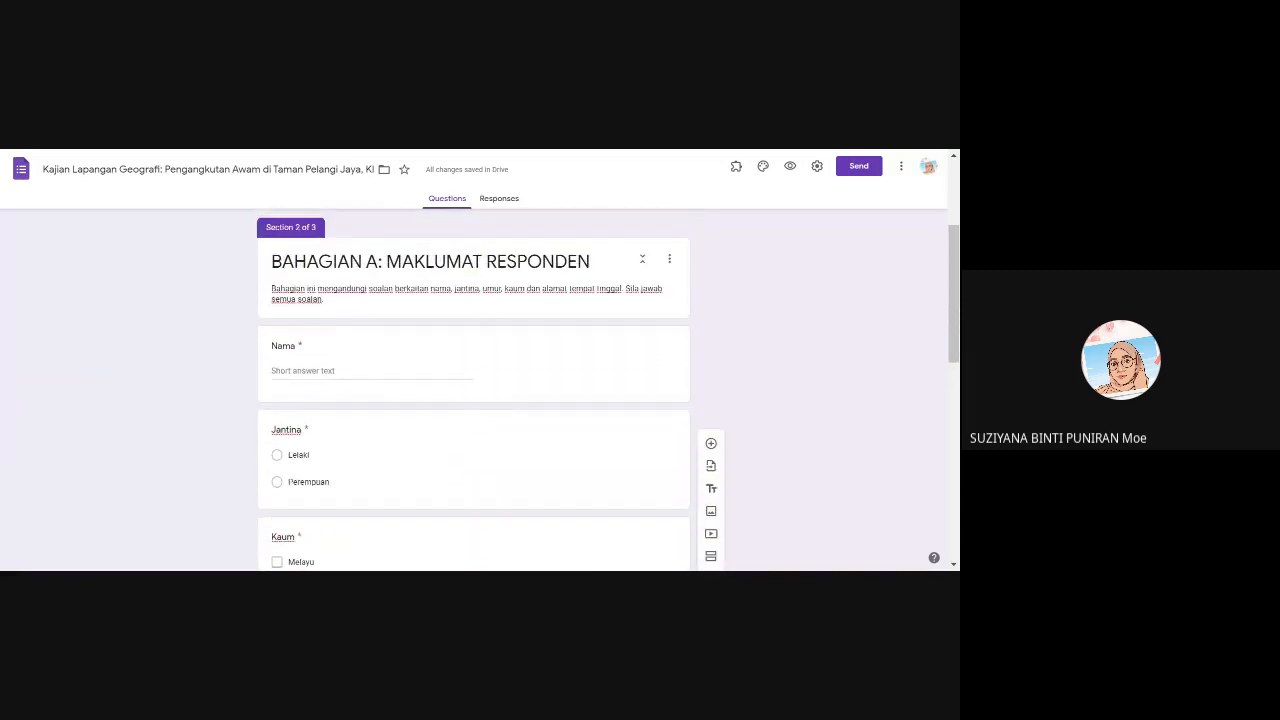
pyautogui.click(480, 295)
pyautogui.scroll(-2, 534, 368)
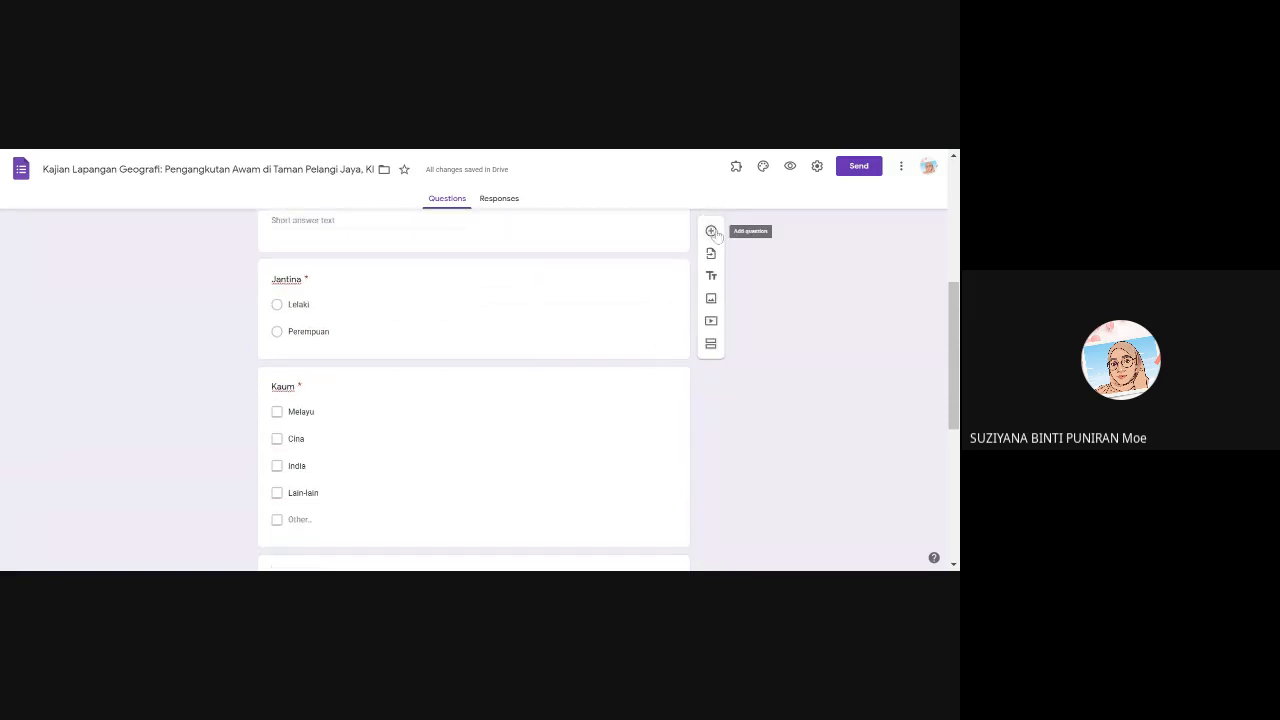
pyautogui.click(712, 232)
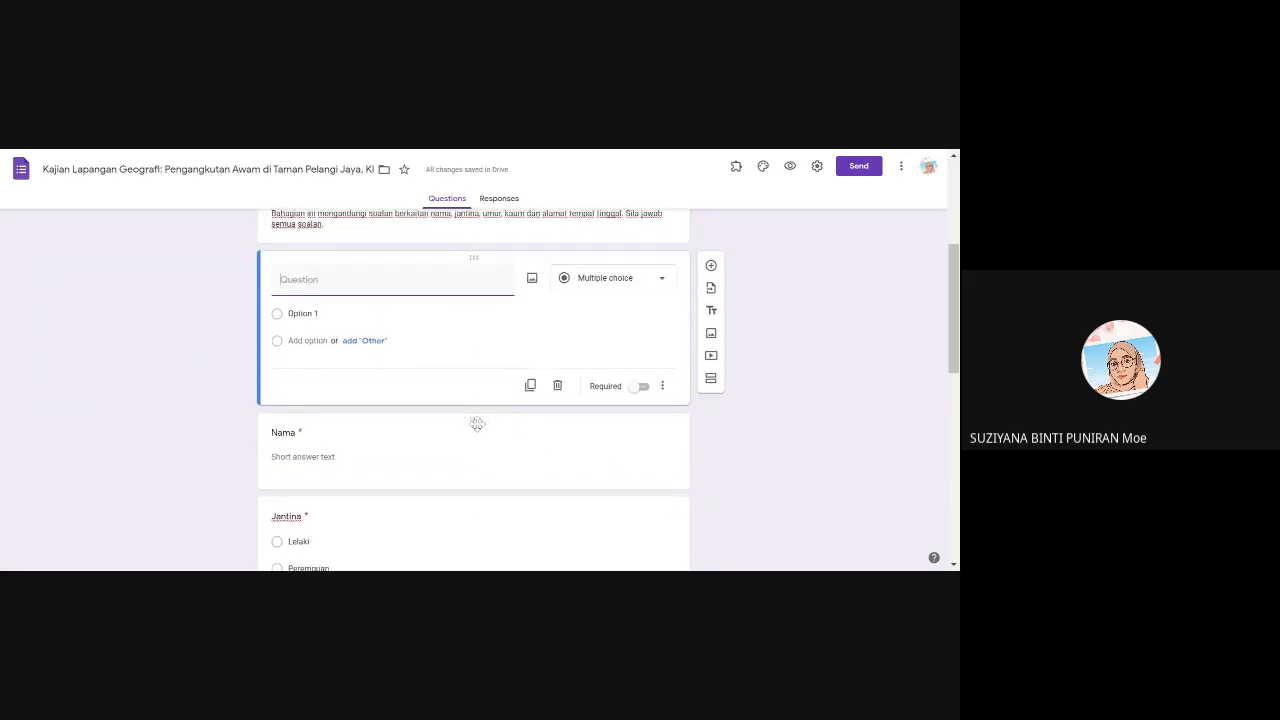
pyautogui.moveTo(477, 424); pyautogui.dragTo(463, 323)
pyautogui.scroll(-1, 463, 480)
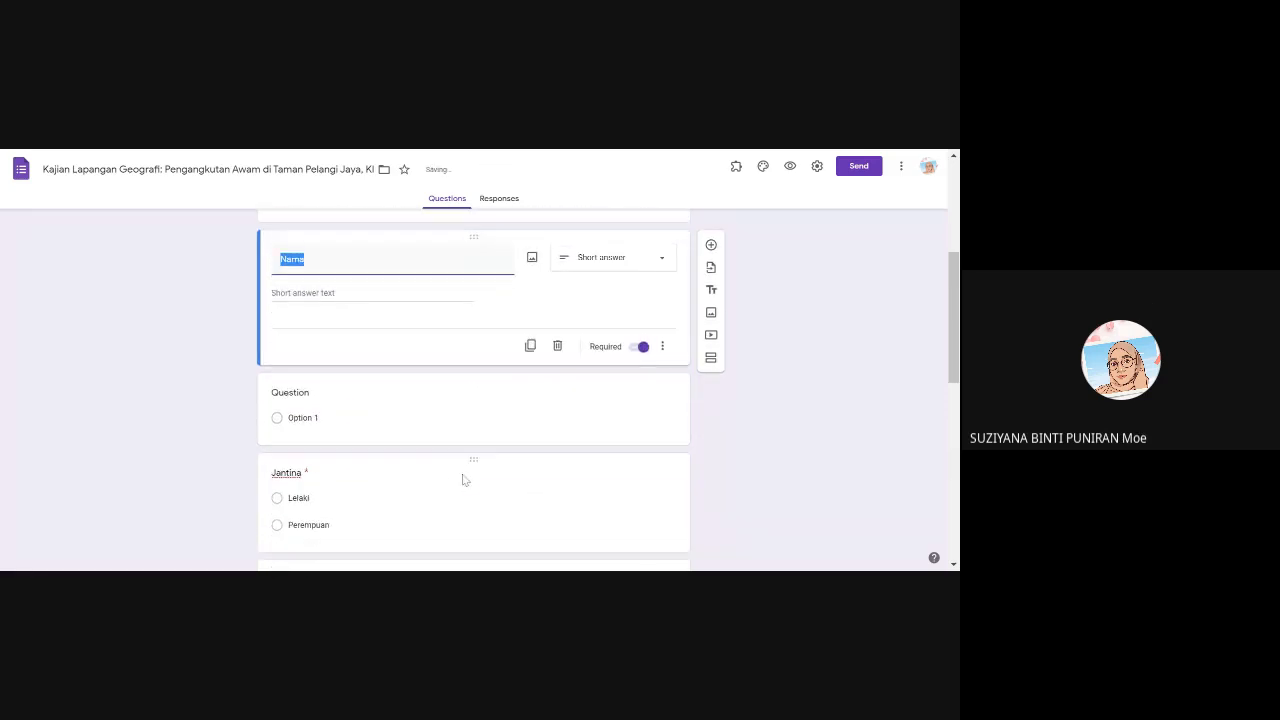
pyautogui.click(463, 480)
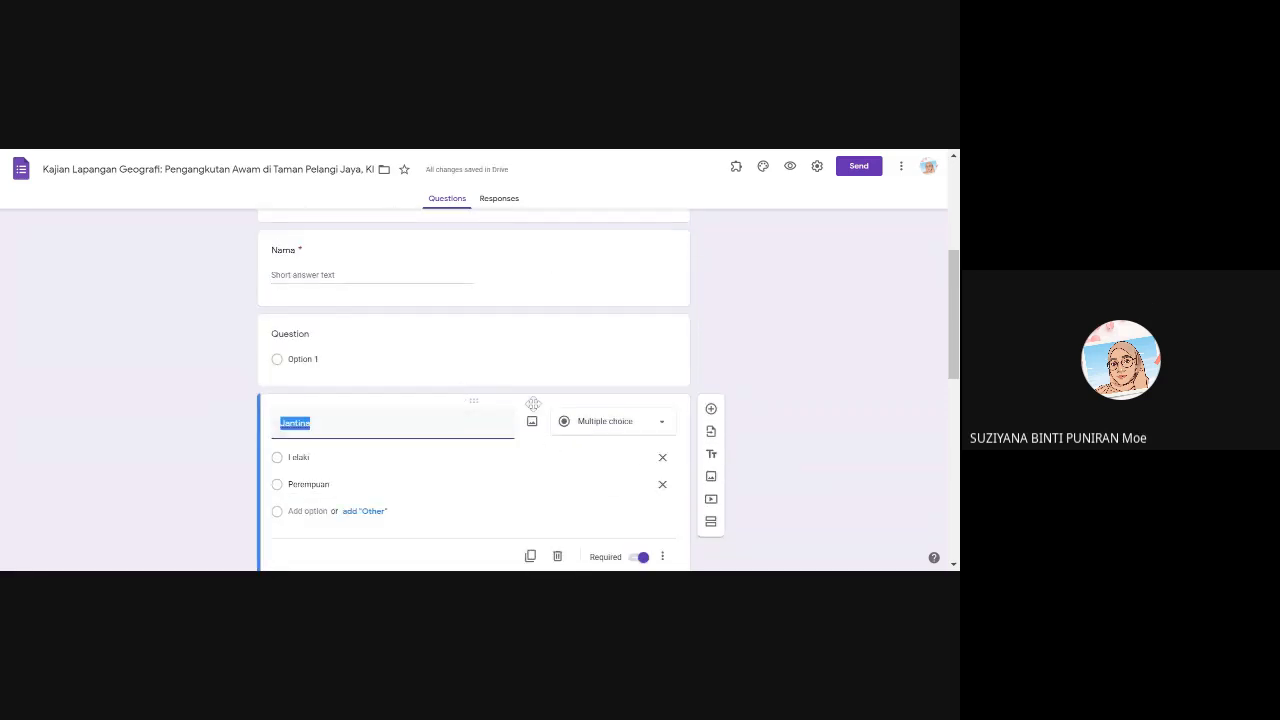
pyautogui.moveTo(477, 403); pyautogui.dragTo(470, 346)
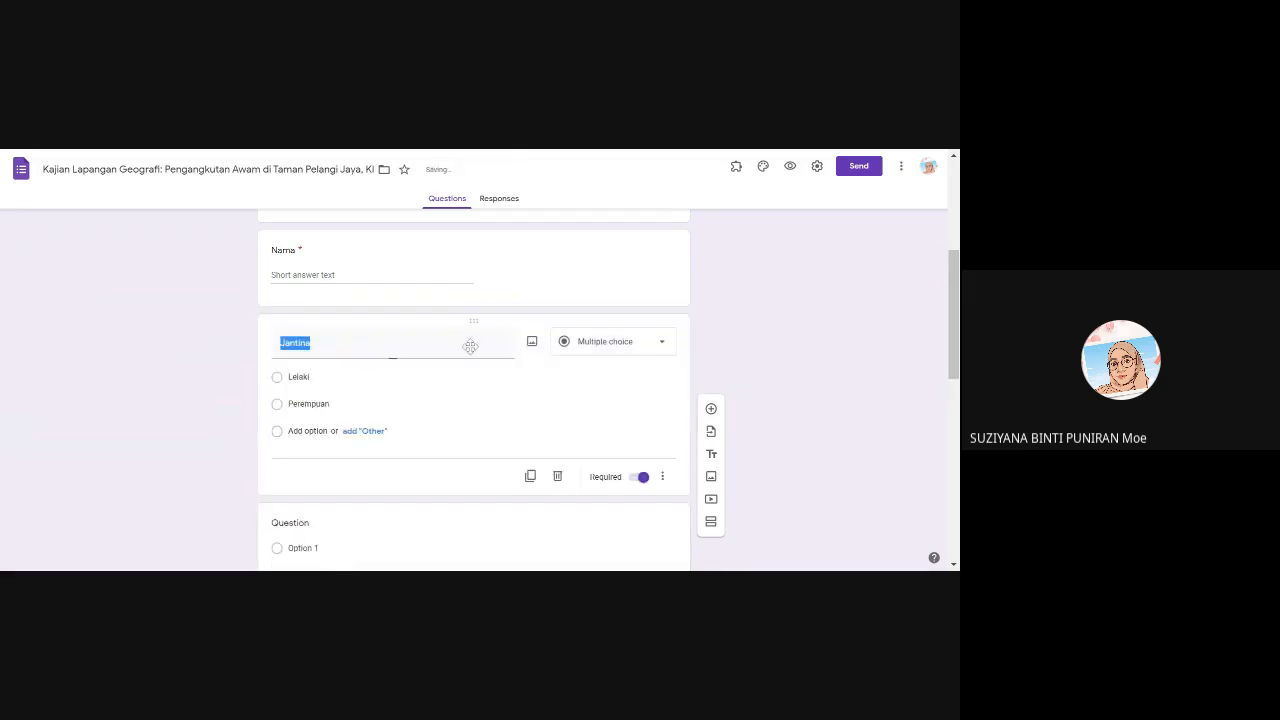
# Title the blank question above Kaum "Umur" and set its type to Dropdown.
pyautogui.scroll(-3, 470, 346)
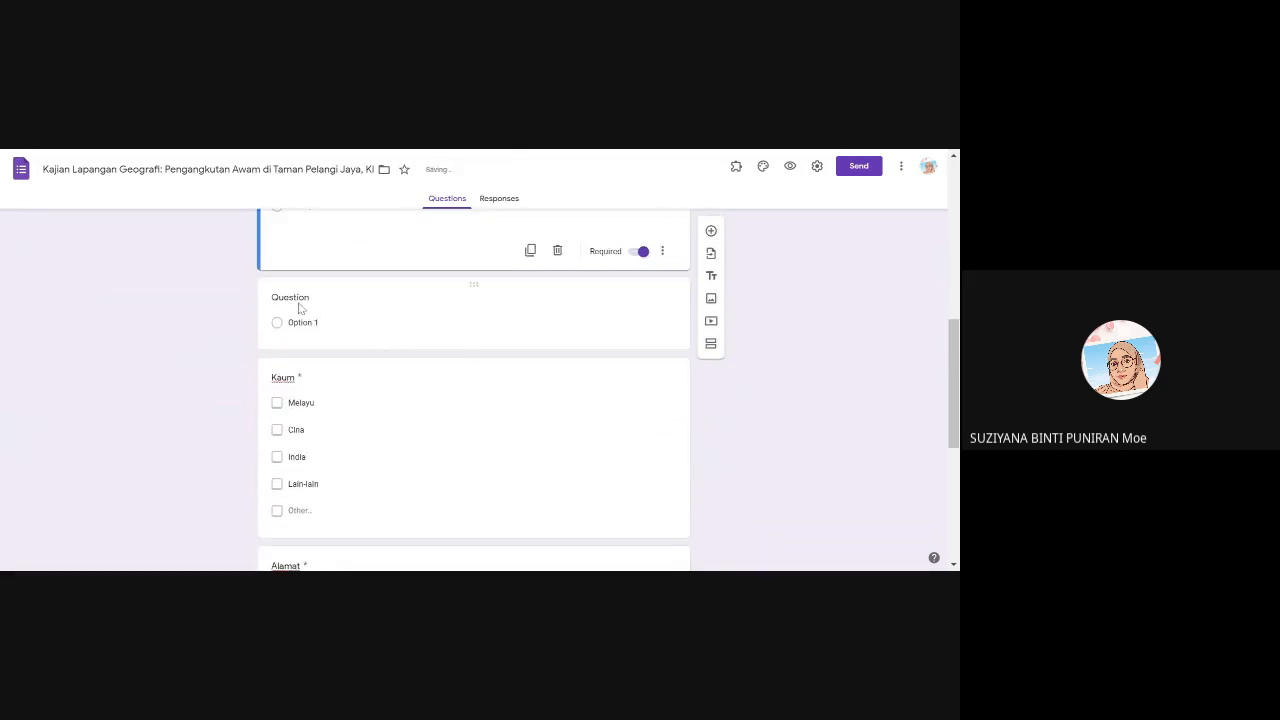
pyautogui.click(304, 305)
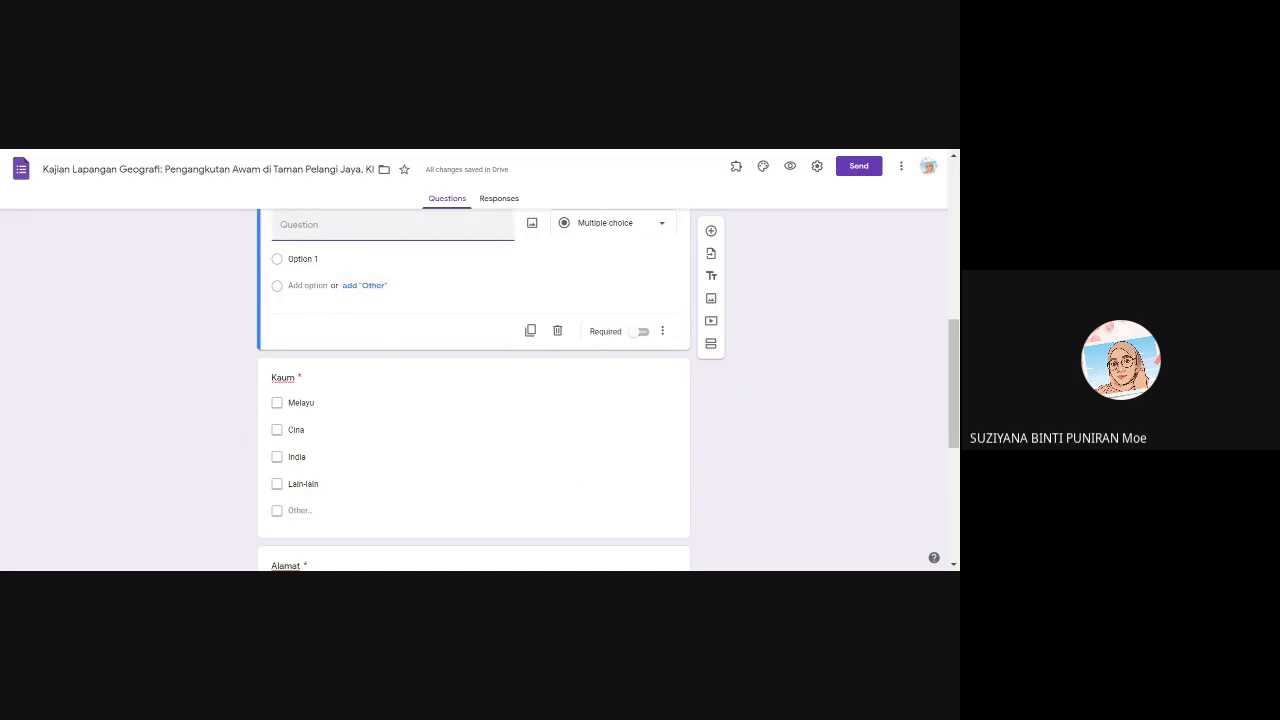
pyautogui.write('Umur')
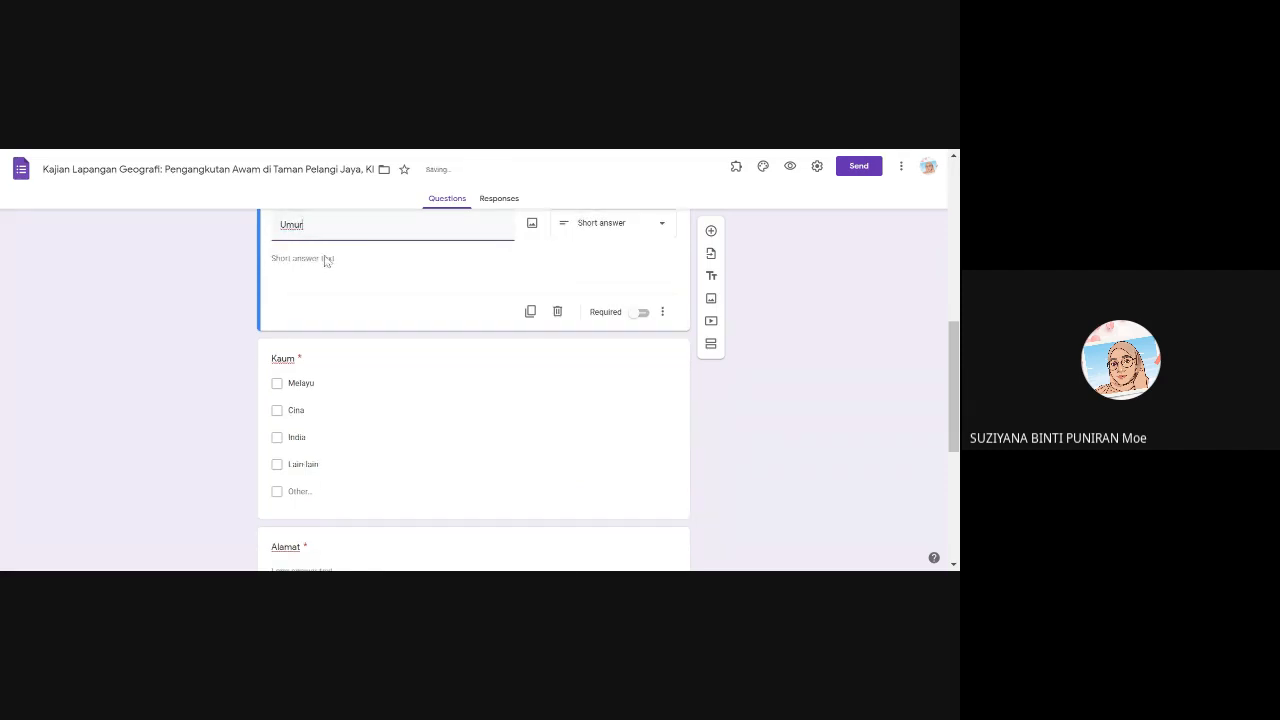
pyautogui.click(636, 229)
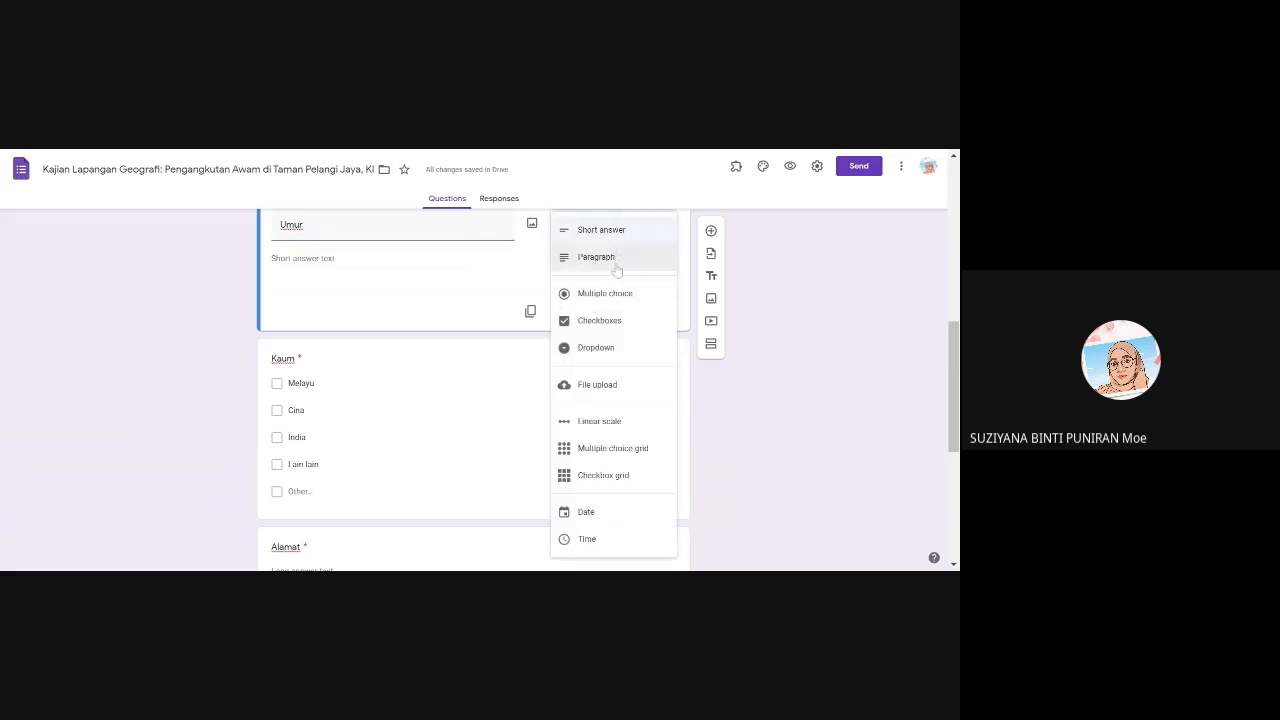
pyautogui.click(625, 347)
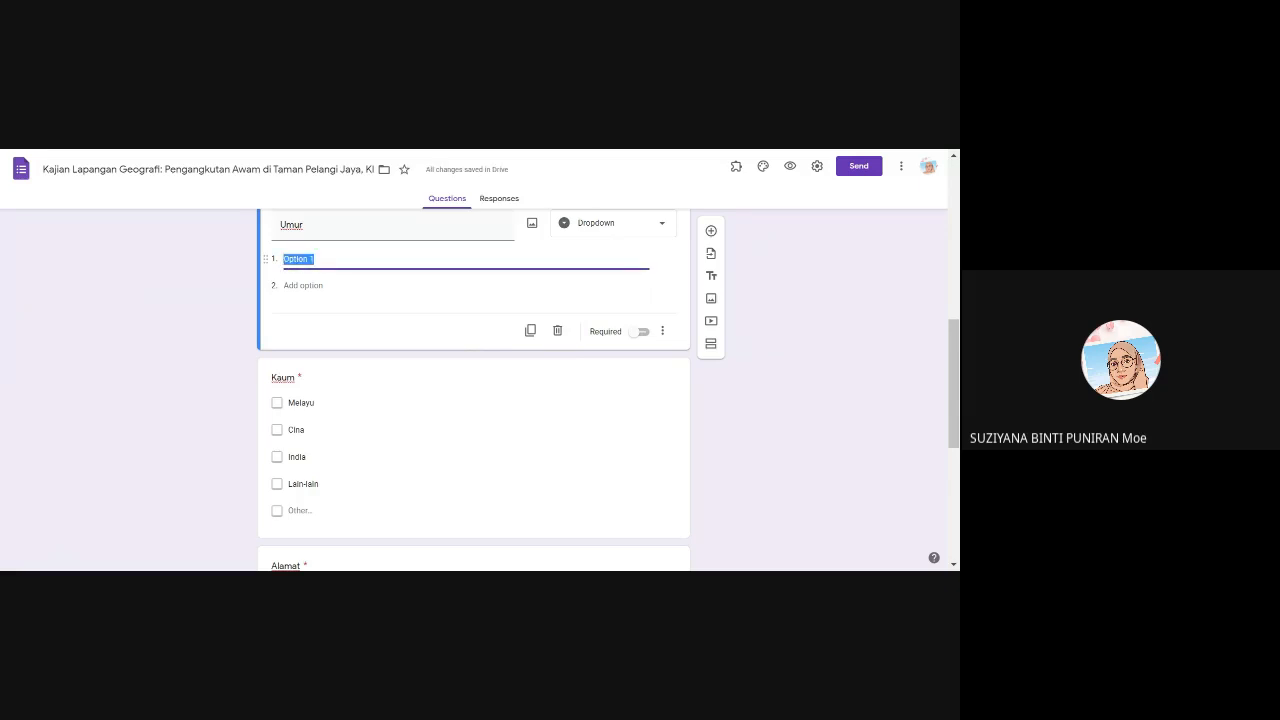
# Enter the first three Umur options as "45 tahun ke atas", "40 hingga 45 tahun" and "35 hingga 30 tahun".
pyautogui.write('1')
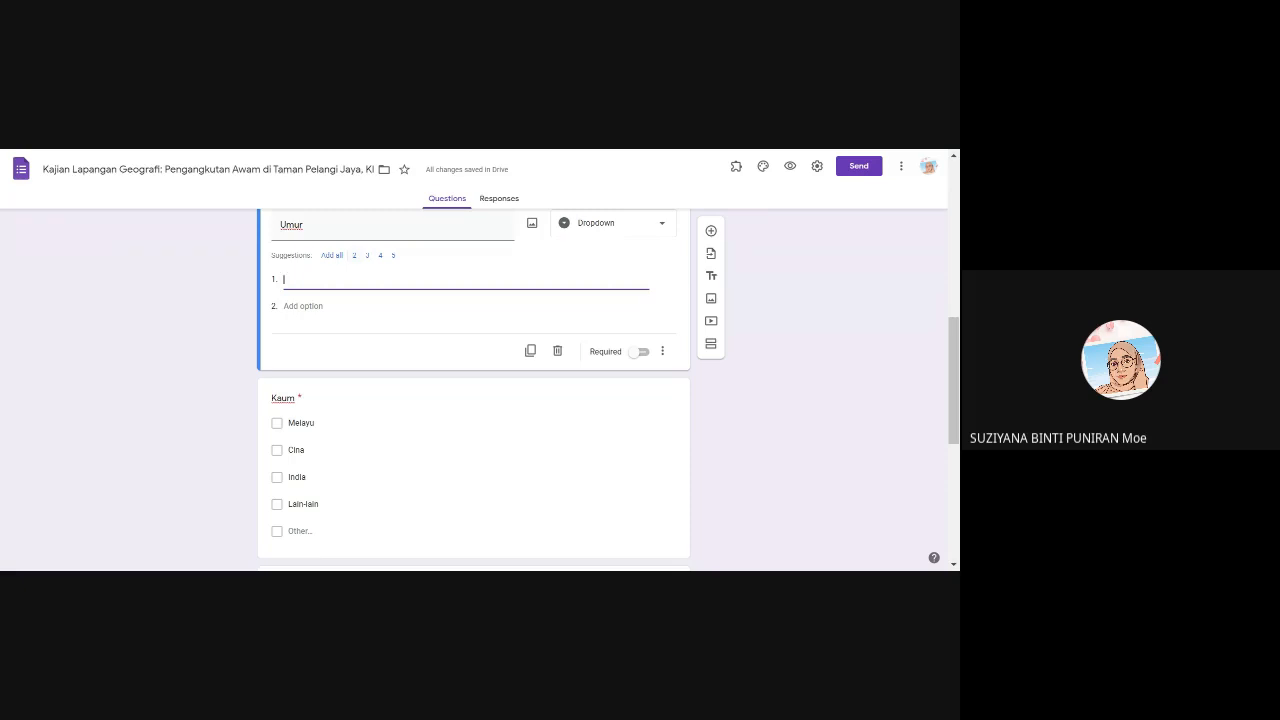
pyautogui.write('45 tahun ke atas')
pyautogui.click(330, 307)
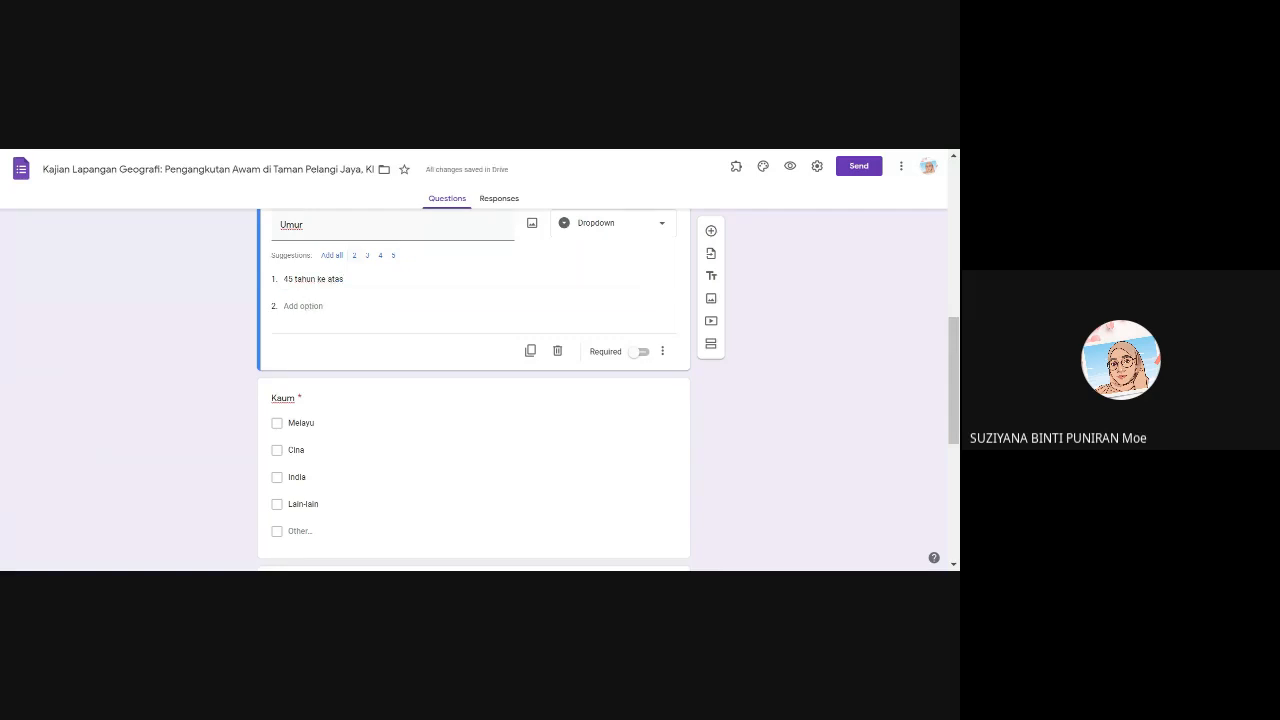
pyautogui.write('40')
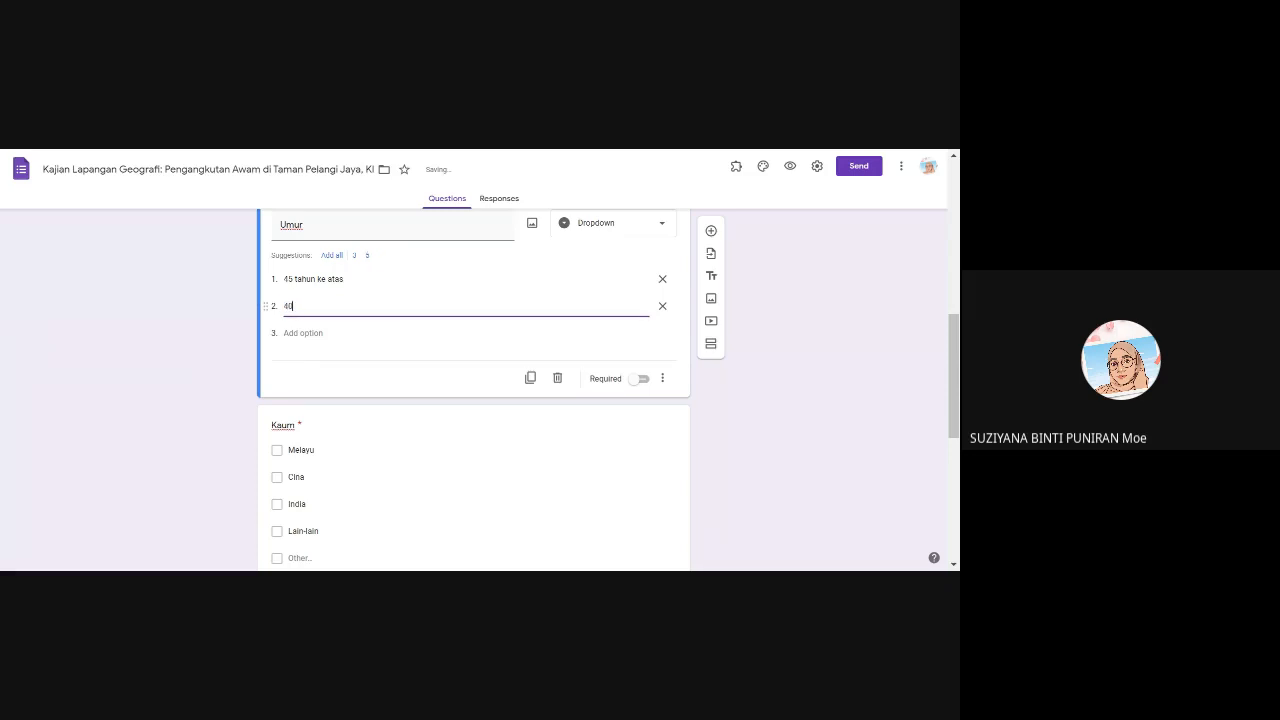
pyautogui.write(' hingga 45 tahun')
pyautogui.press('Return')
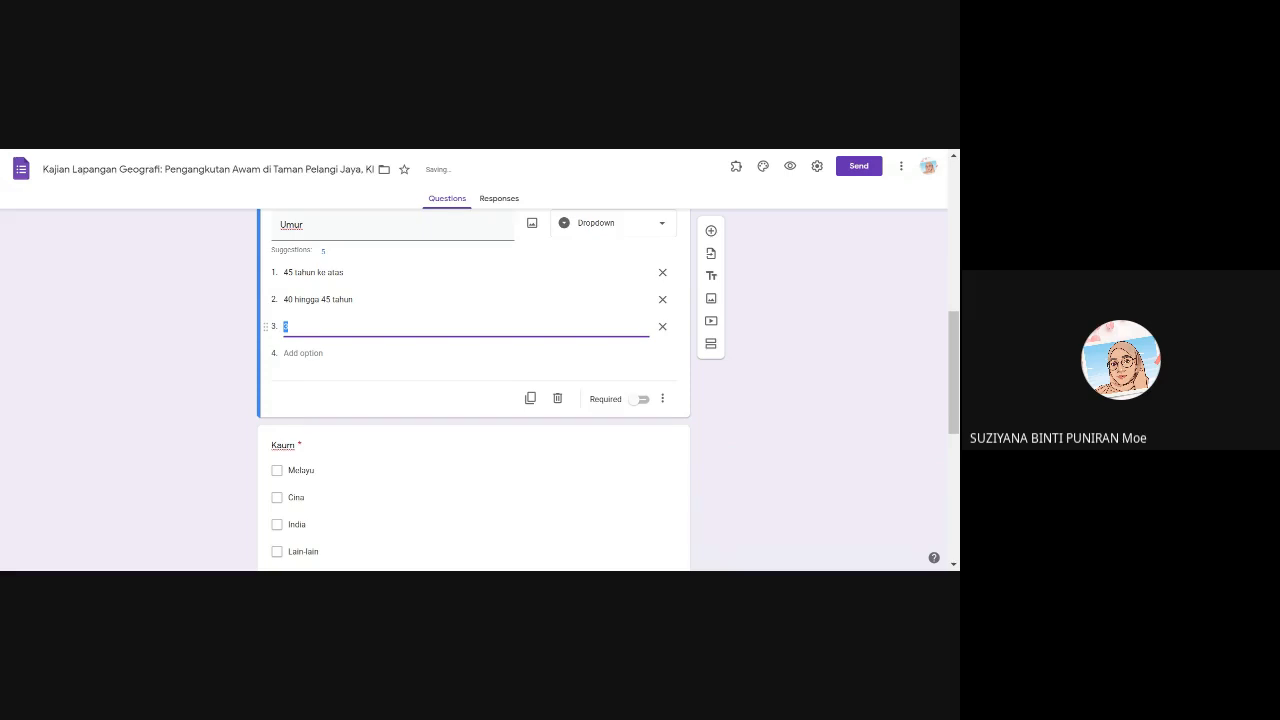
pyautogui.write('35 hingga 30 tahun')
pyautogui.press('Return')
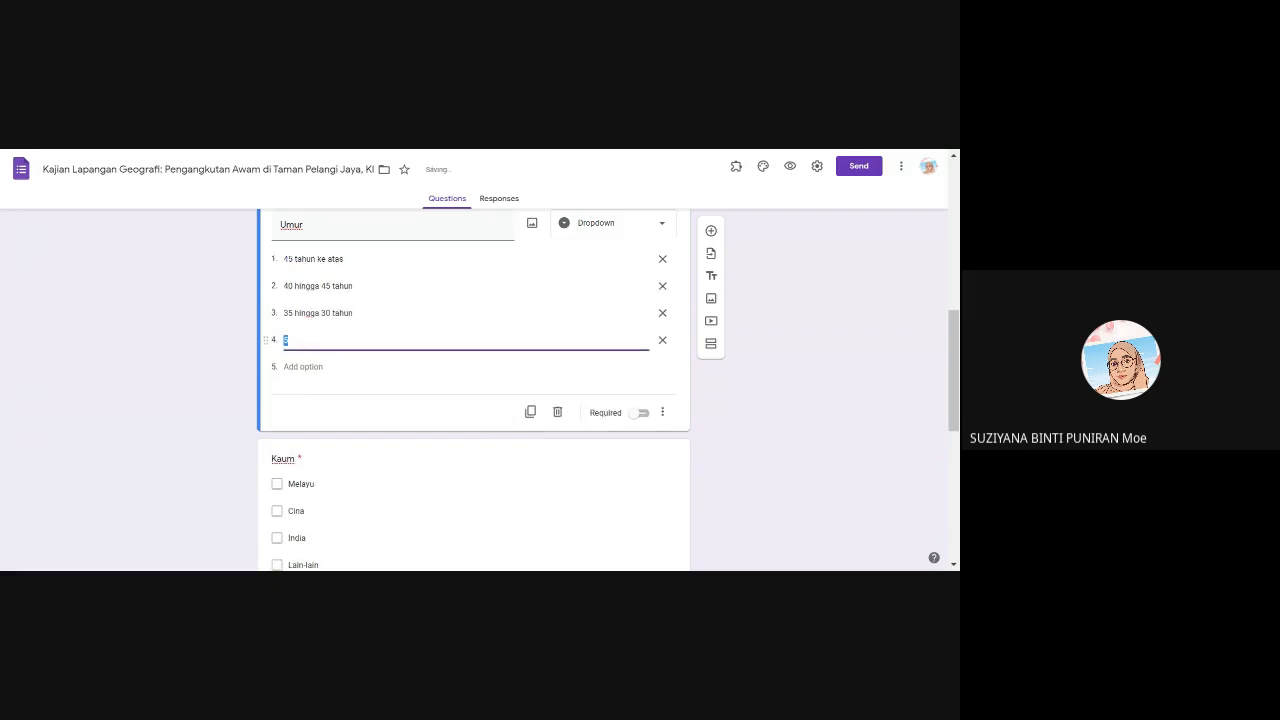
# Add the Umur options "30 tahun hingga 25 tahun", "25 tahun hingga 20 tahun" and "20 hingga 15 tahun".
pyautogui.write('30 tahun hingga 25 tahun')
pyautogui.press('Return')
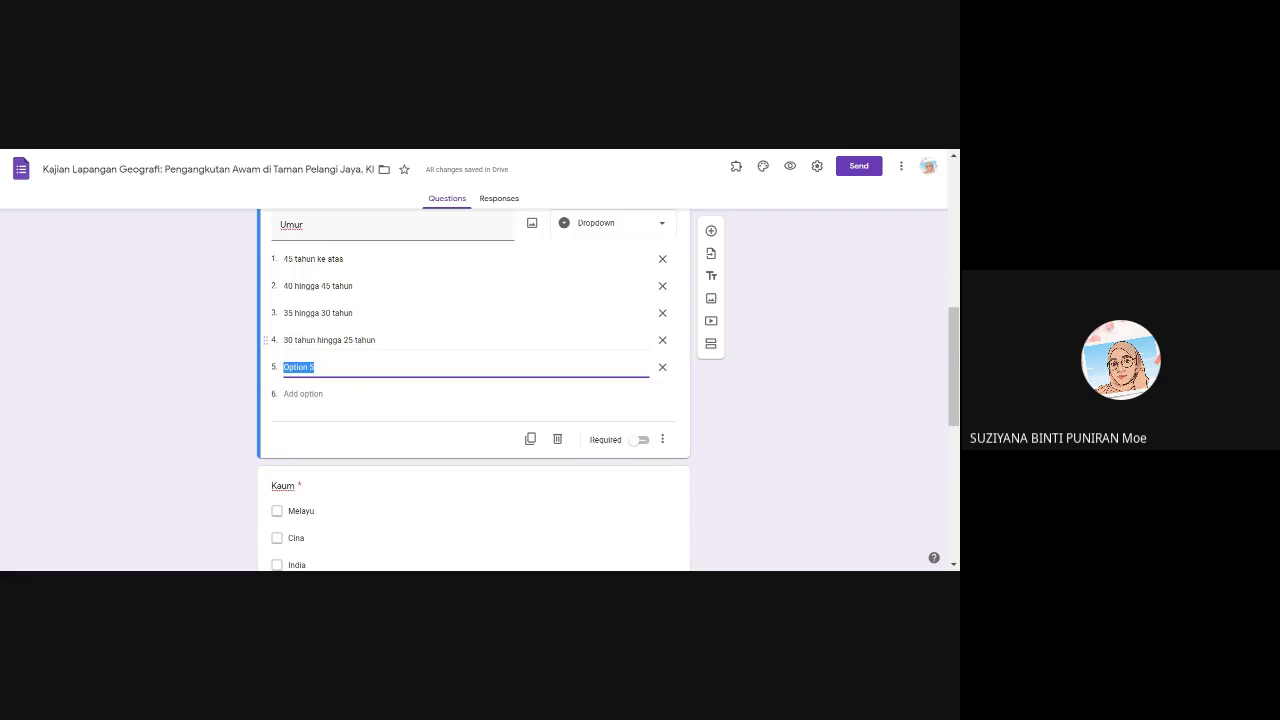
pyautogui.write('25 tahun hingga 20 tahun')
pyautogui.press('Return')
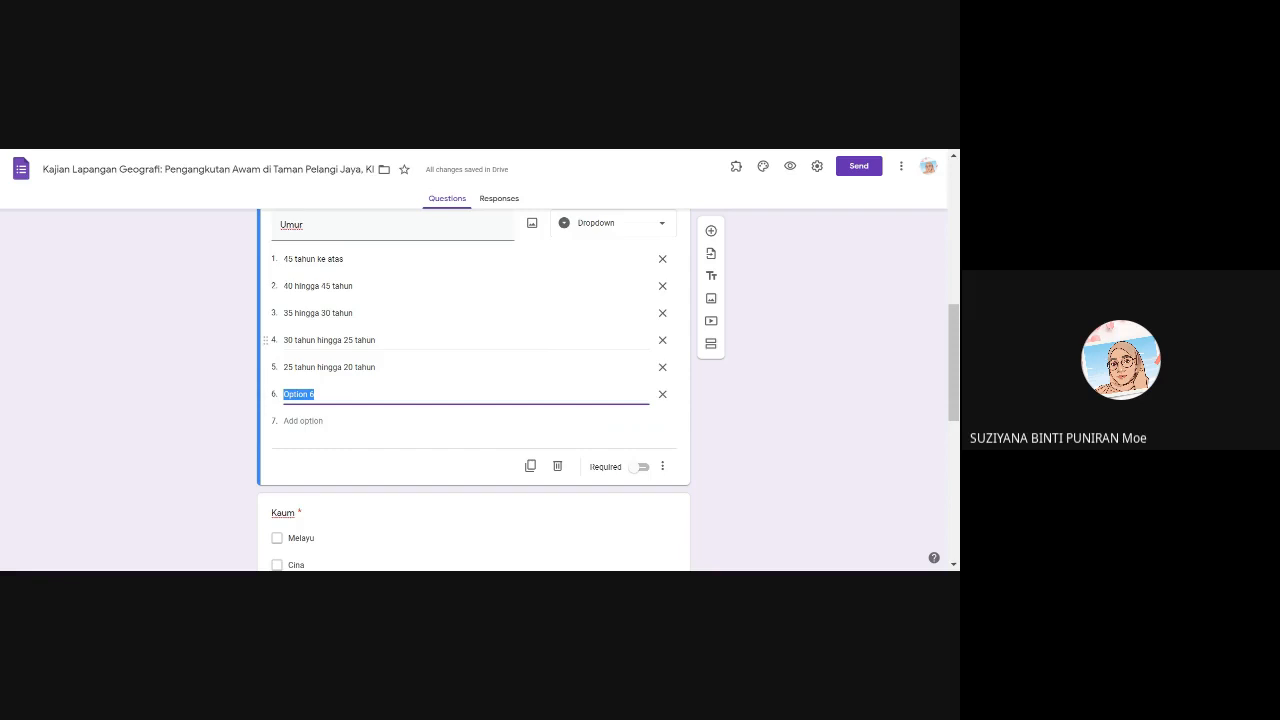
pyautogui.write('20 hingga 15 tahun')
pyautogui.press('Return')
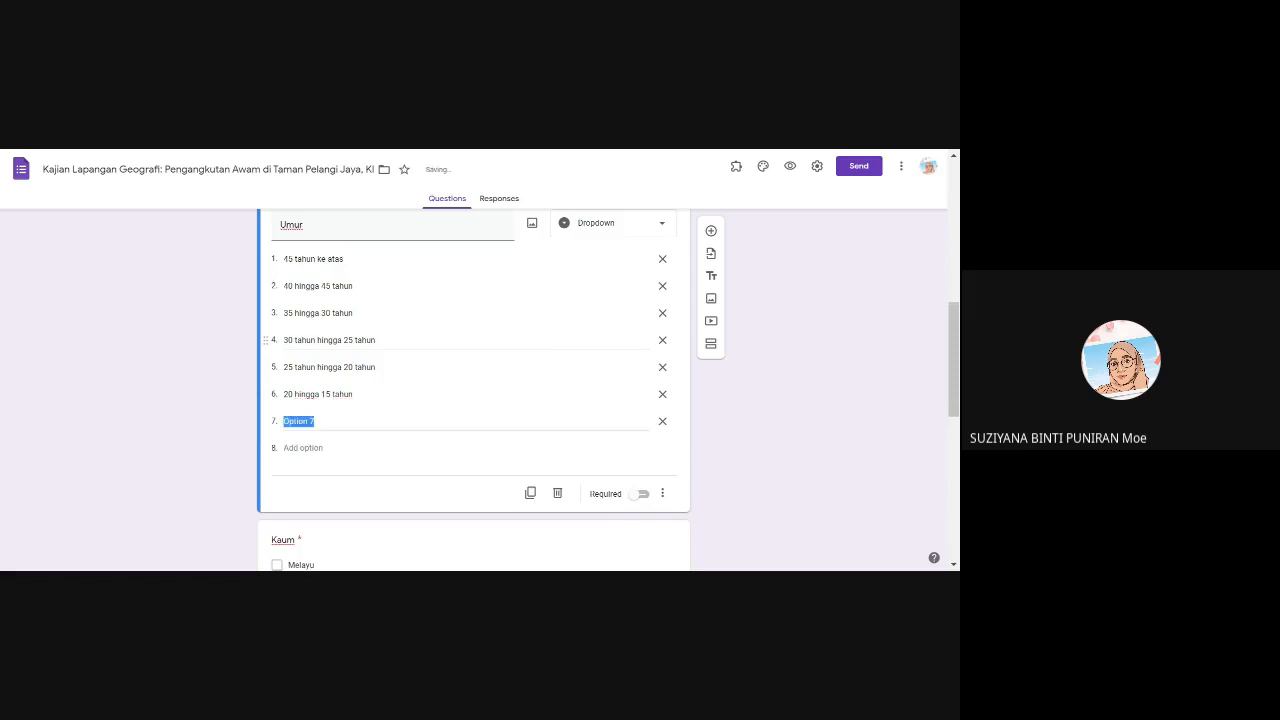
# Reword the sixth Umur option as "20 tahun hingga 15 tahun" and enter "bawah 15 tahun" as the seventh.
pyautogui.click(294, 394)
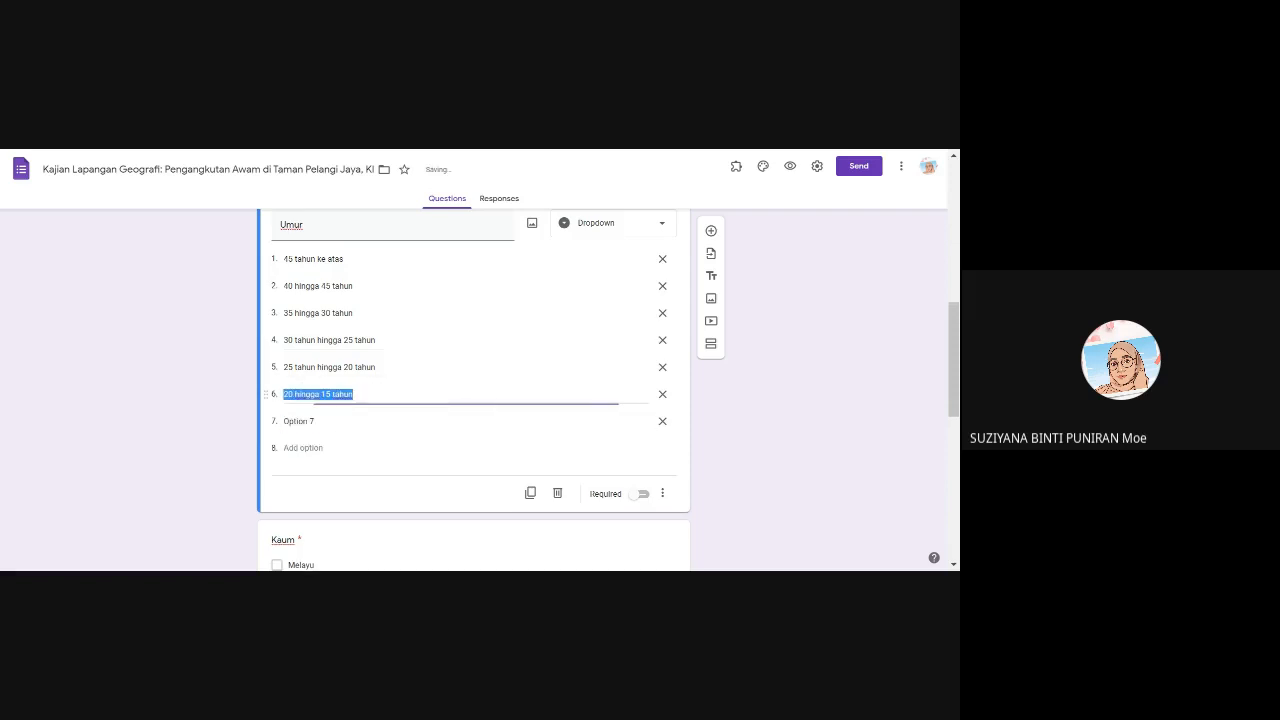
pyautogui.click(294, 394)
pyautogui.write('tahun')
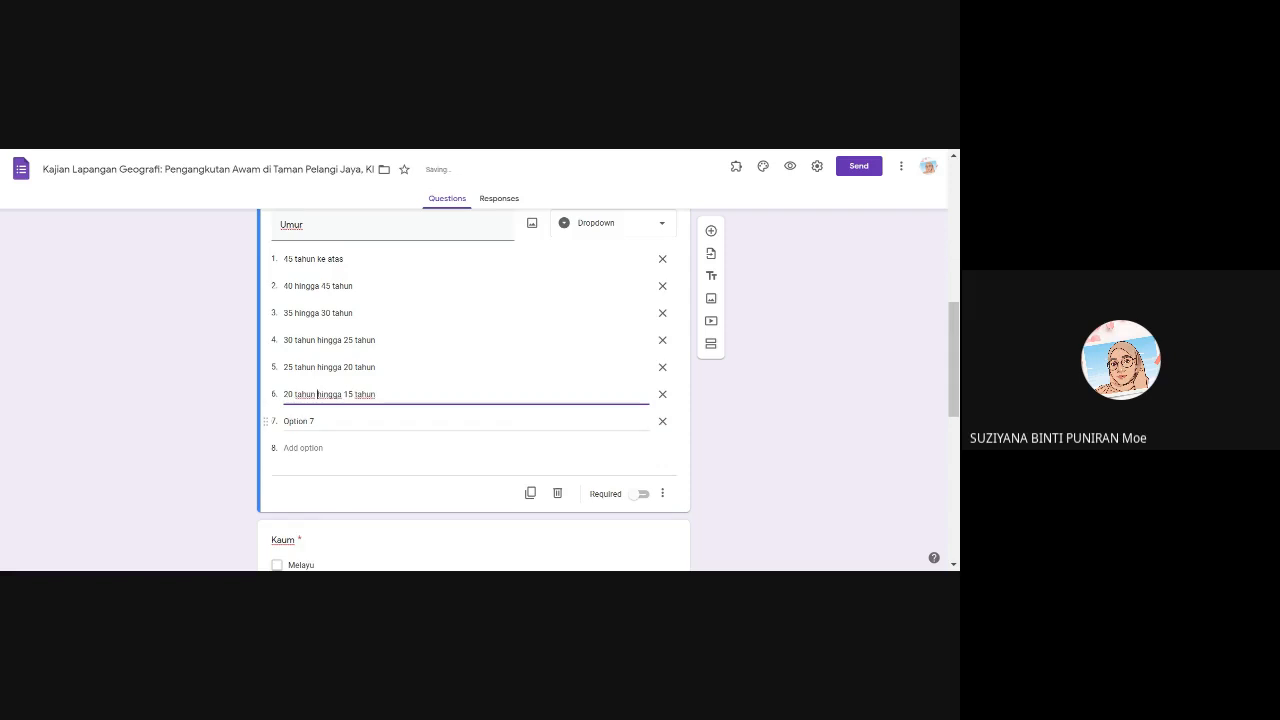
pyautogui.click(308, 421)
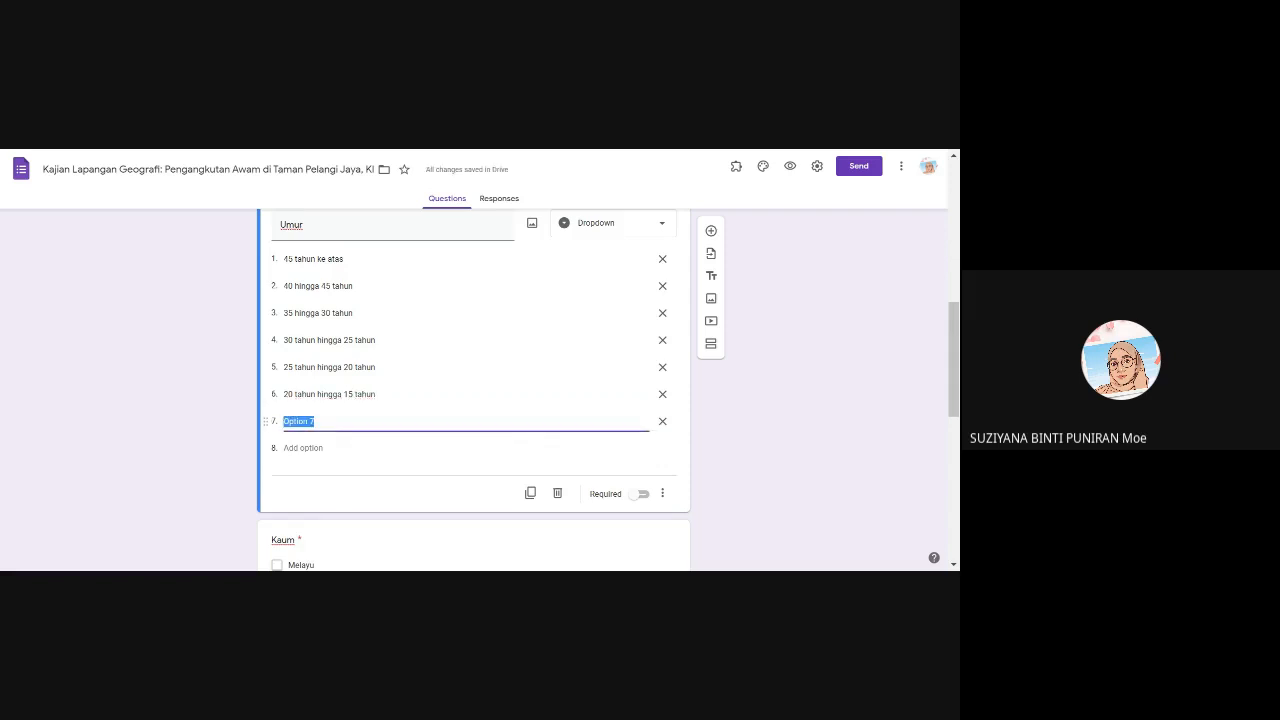
pyautogui.write('bawah 15 tahun')
pyautogui.click(790, 484)
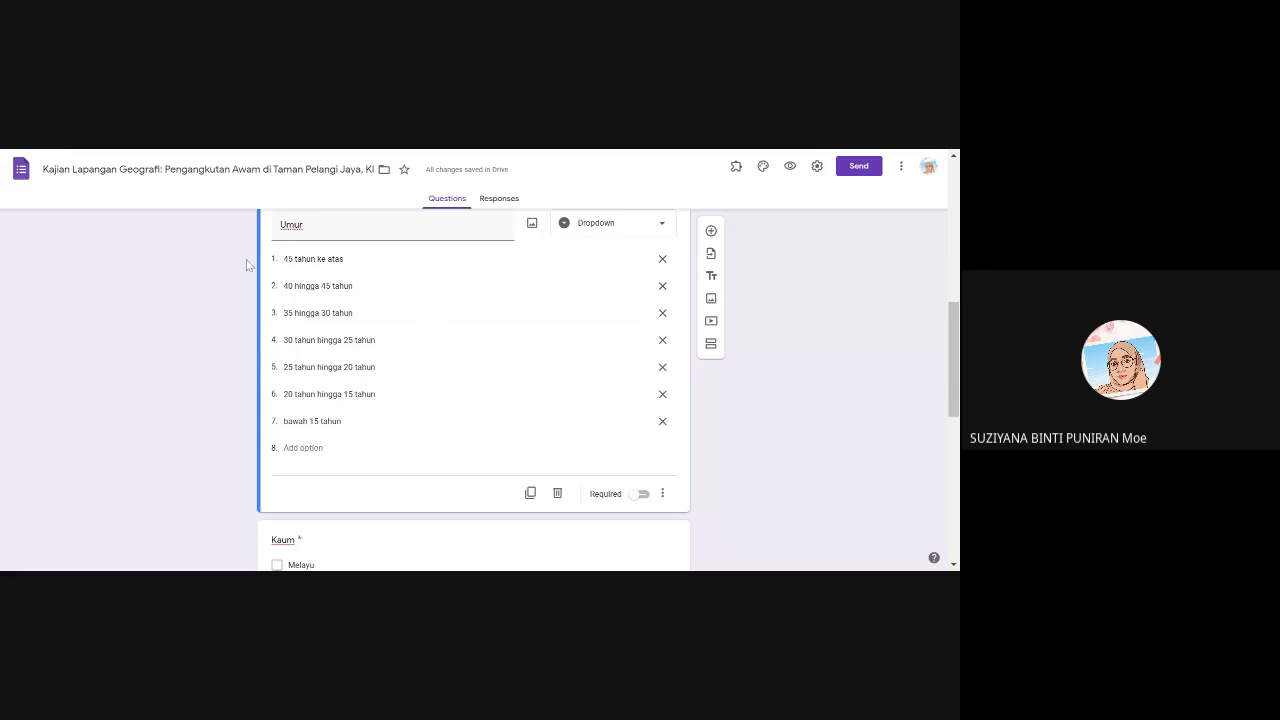
# Reorder the Umur options from youngest to oldest, starting with "bawah 15 tahun" and ending with "45 tahun ke atas".
pyautogui.click(313, 259)
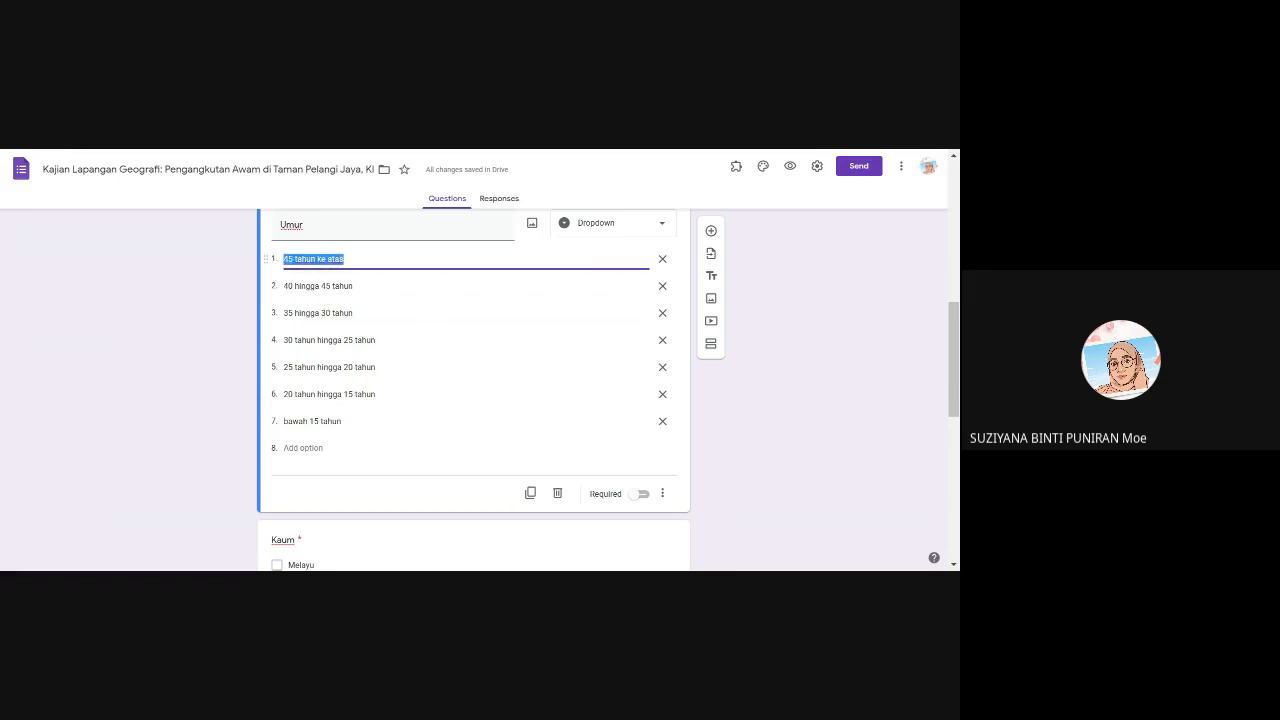
pyautogui.click(313, 421)
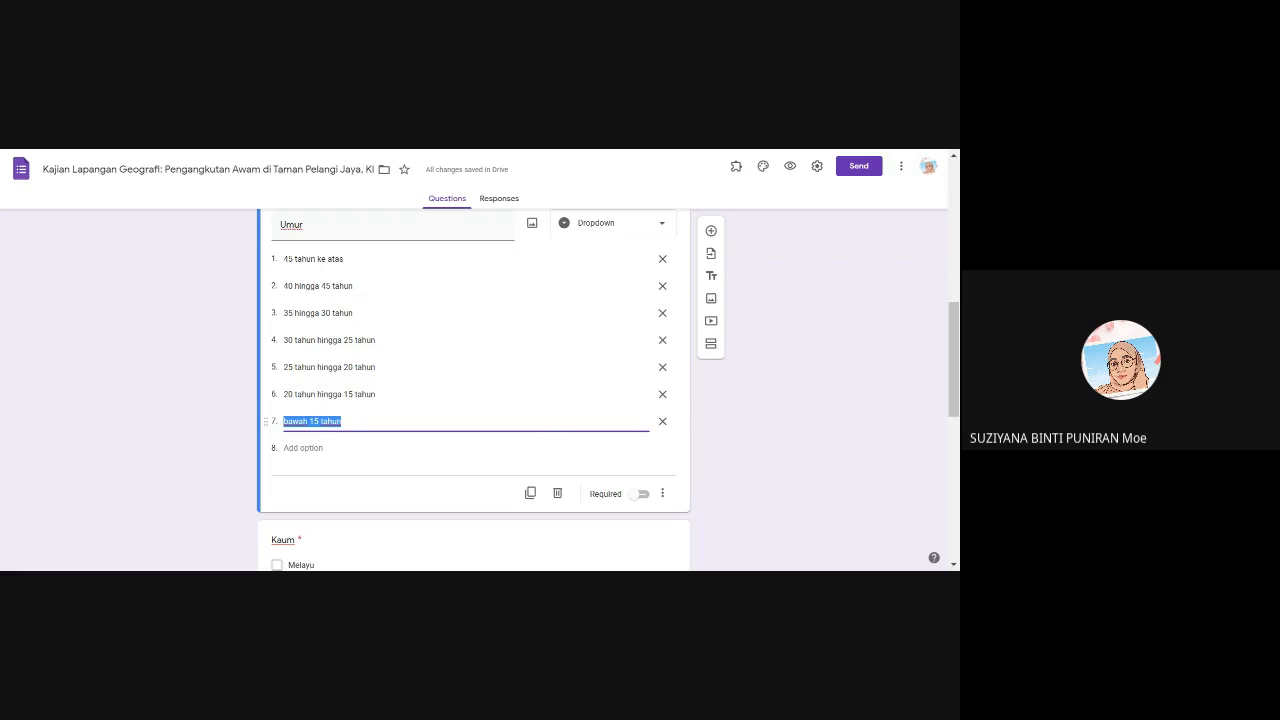
pyautogui.click(208, 420)
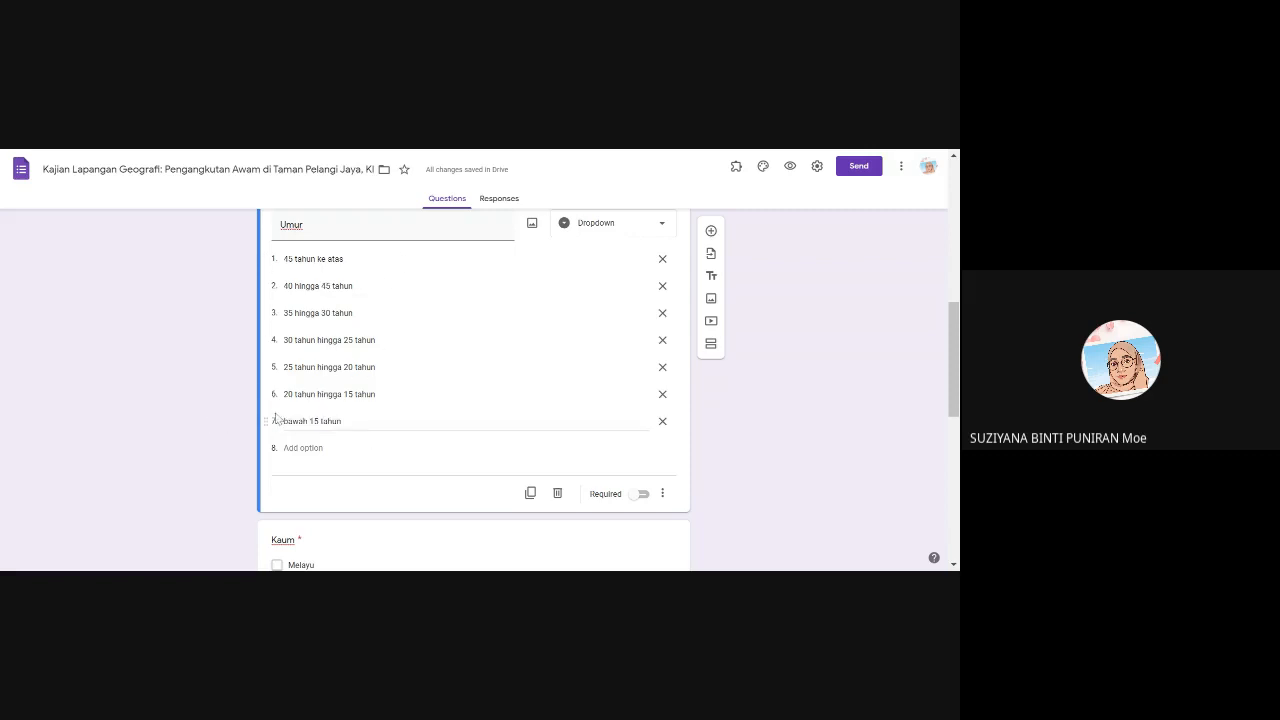
pyautogui.moveTo(266, 421); pyautogui.dragTo(274, 255)
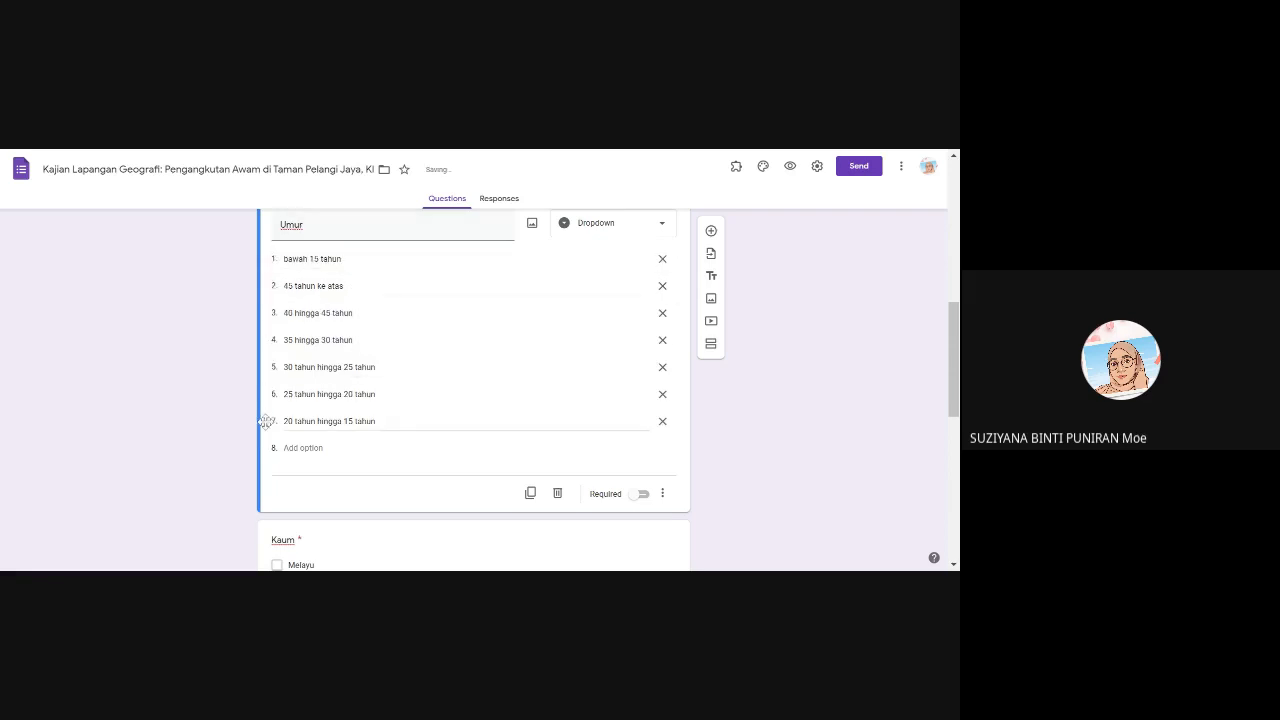
pyautogui.moveTo(264, 421); pyautogui.dragTo(274, 290)
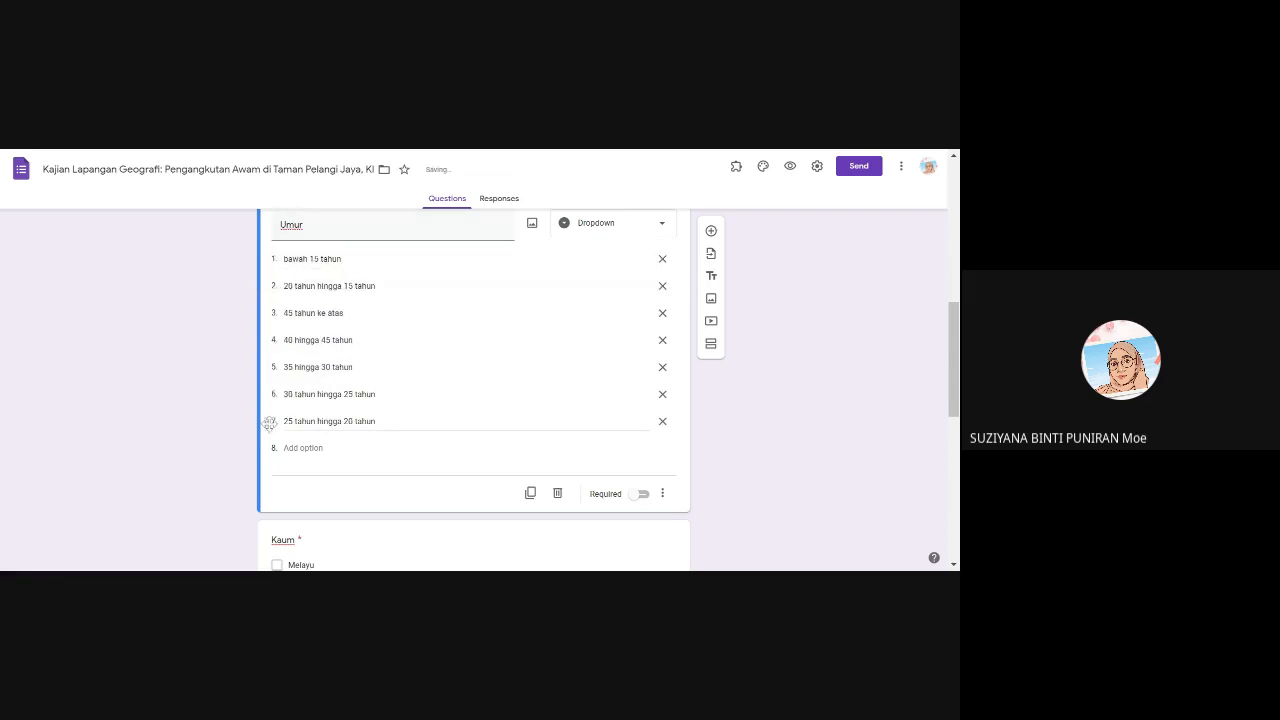
pyautogui.moveTo(266, 422); pyautogui.dragTo(276, 313)
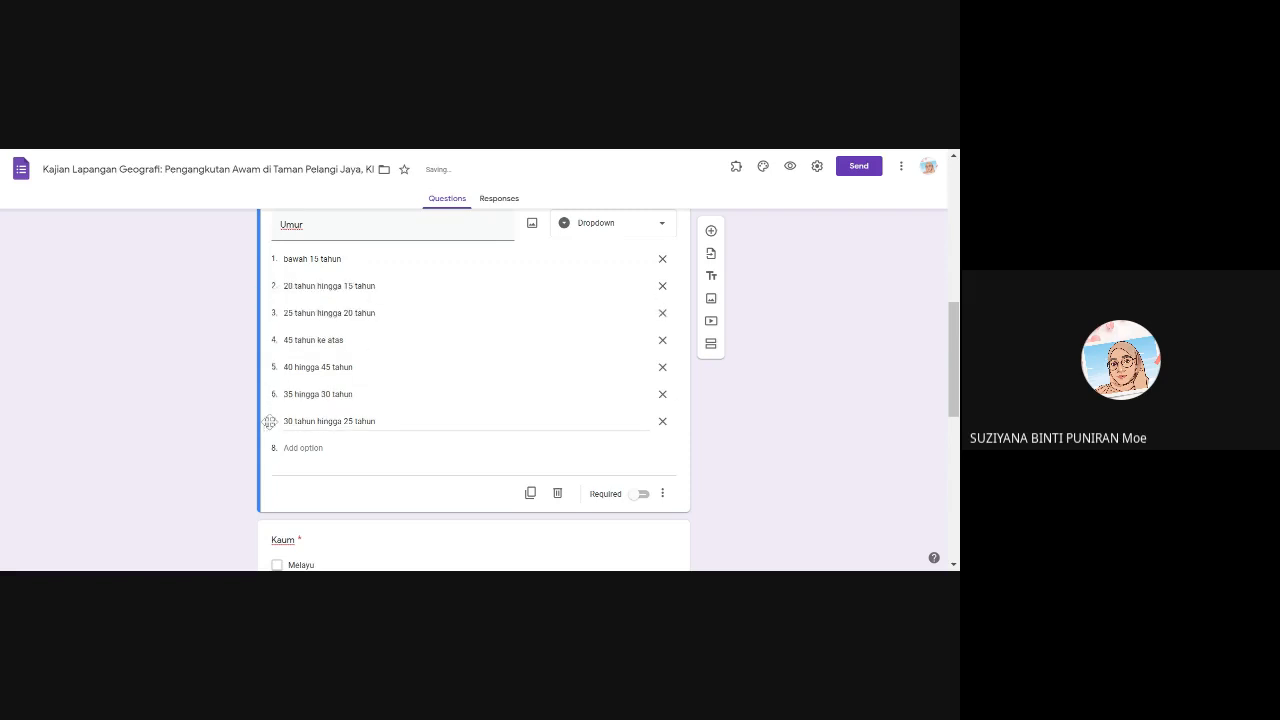
pyautogui.moveTo(268, 421); pyautogui.dragTo(277, 340)
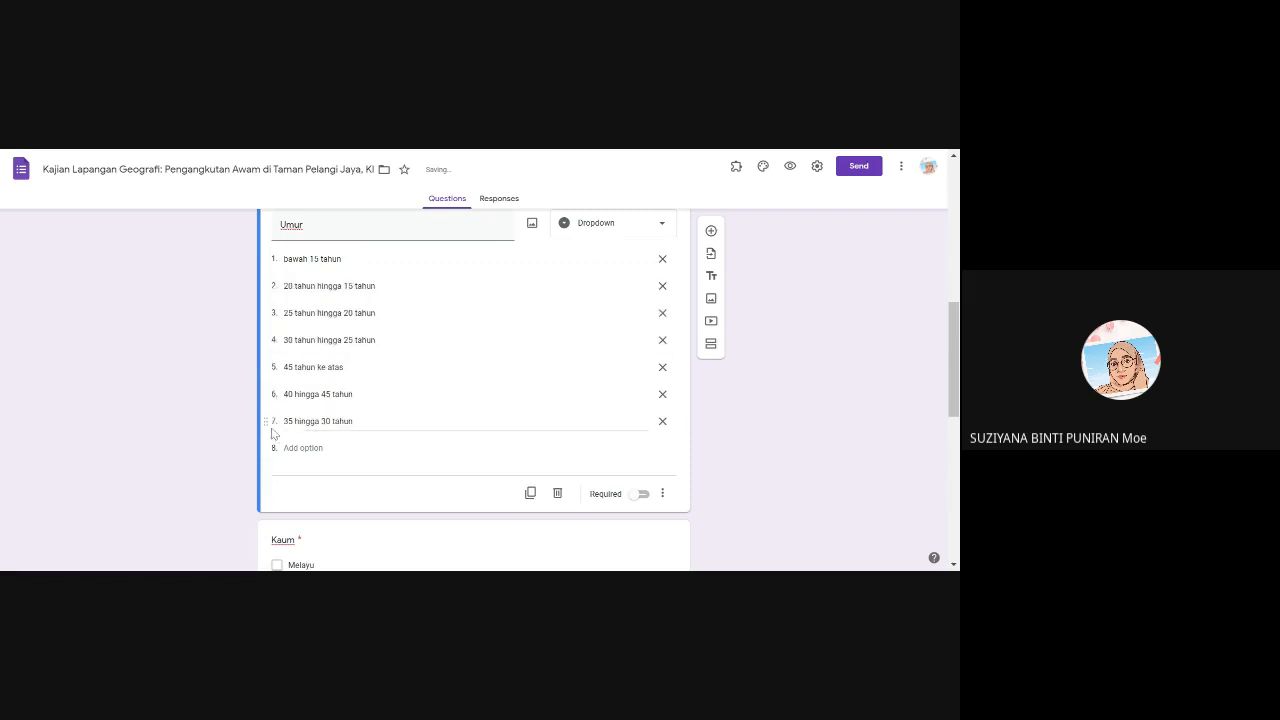
pyautogui.moveTo(275, 425); pyautogui.dragTo(271, 371)
pyautogui.moveTo(266, 394); pyautogui.dragTo(270, 421)
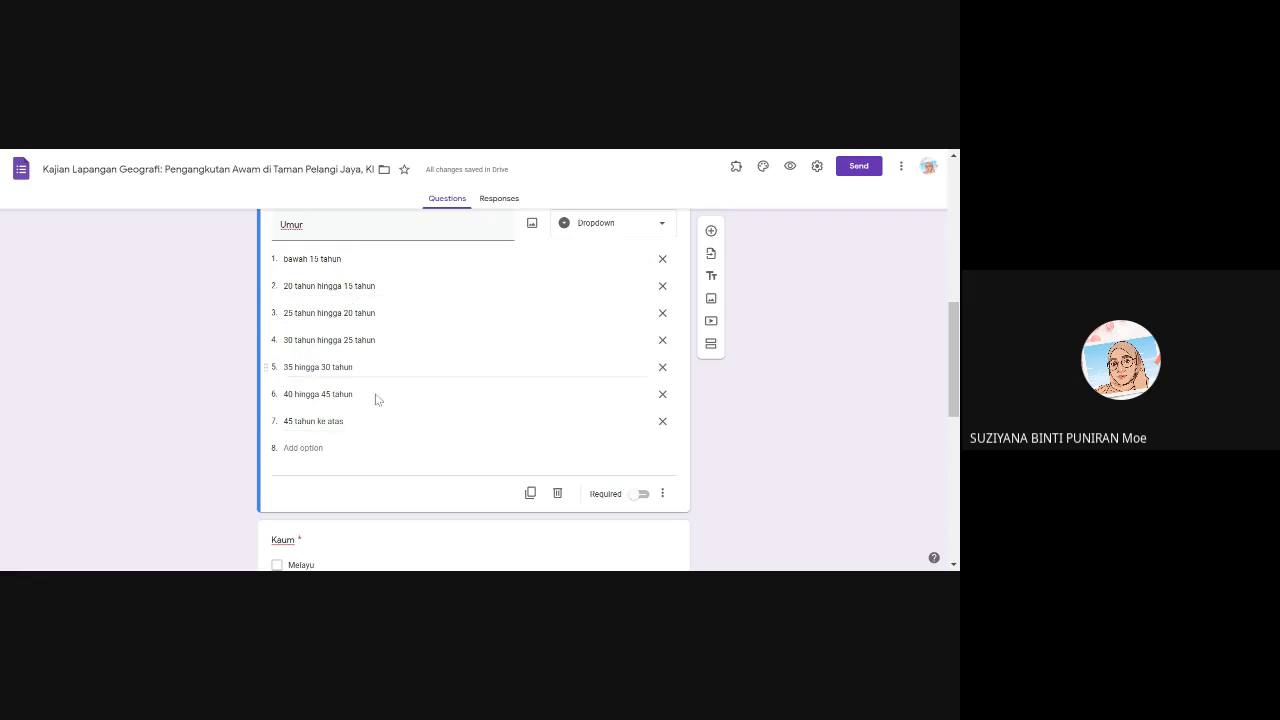
# Make the Umur question required.
pyautogui.click(641, 494)
pyautogui.scroll(2, 737, 413)
pyautogui.scroll(-3, 737, 412)
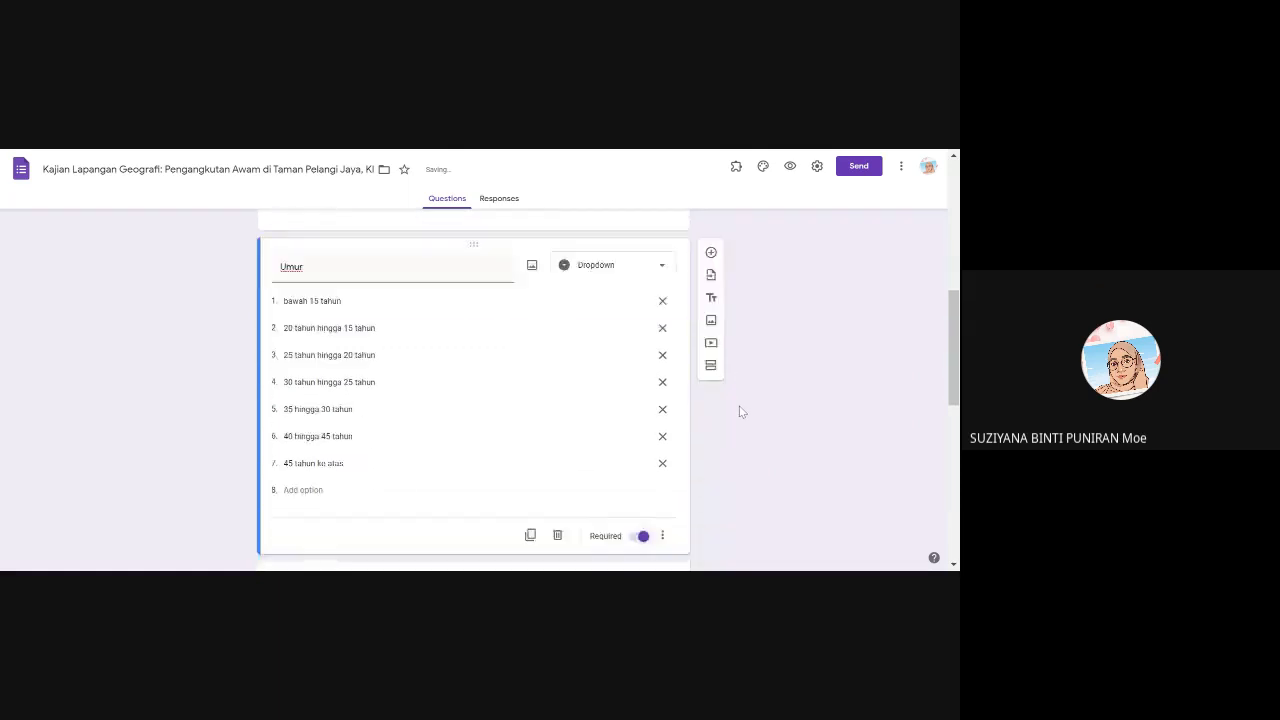
# Complete the text of section B's first question as "1. Apakah jenis pengangkutan awam yang terdapata di Taman Pelangi Jaya, Kluang?".
pyautogui.scroll(-10, 744, 420)
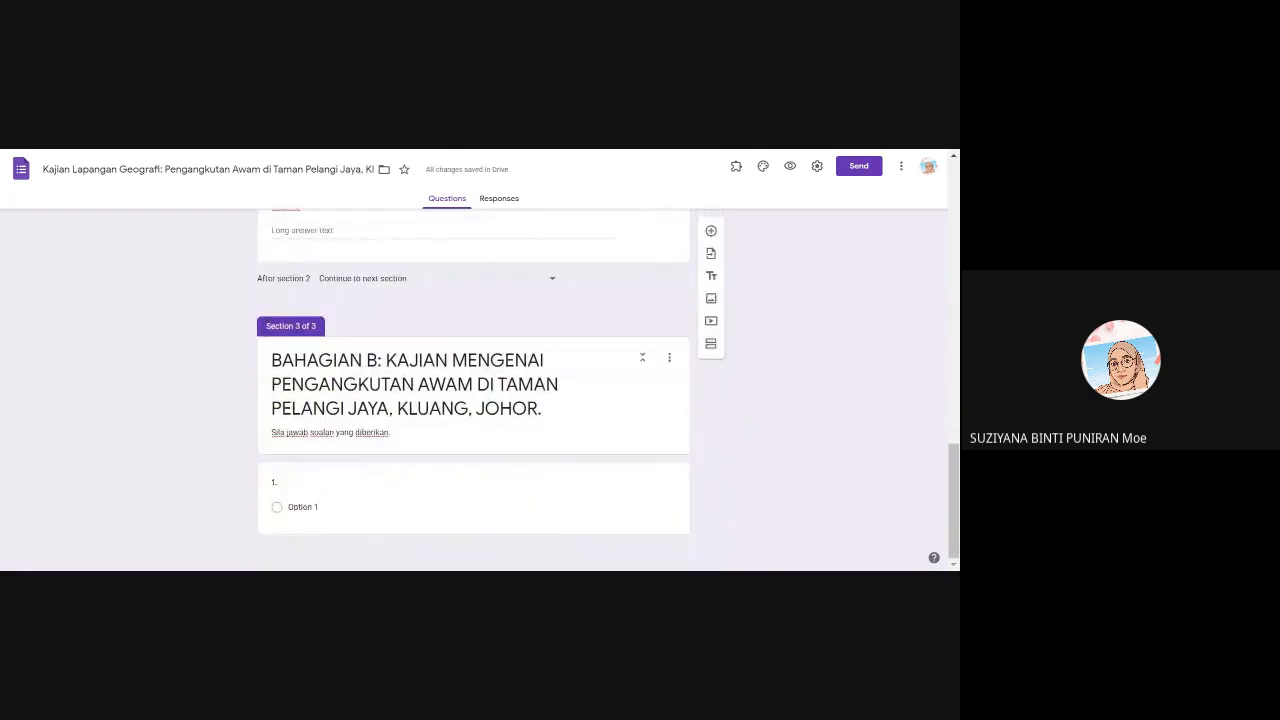
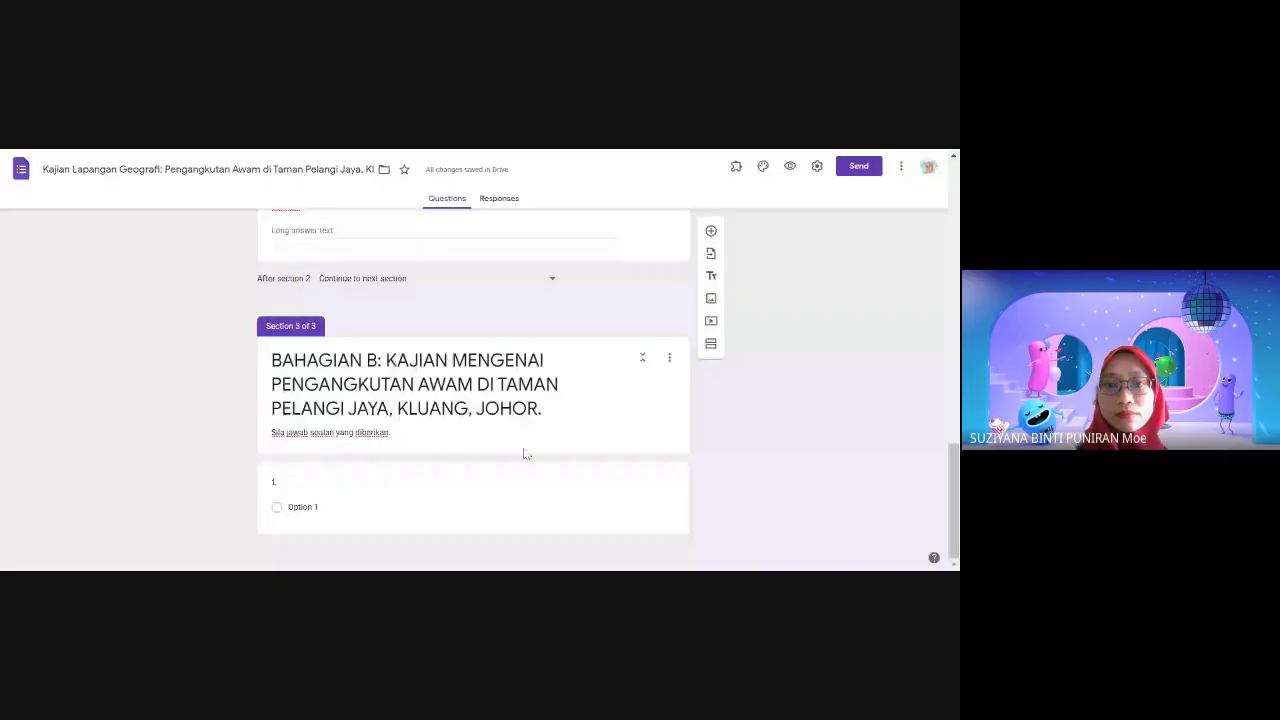
pyautogui.click(551, 449)
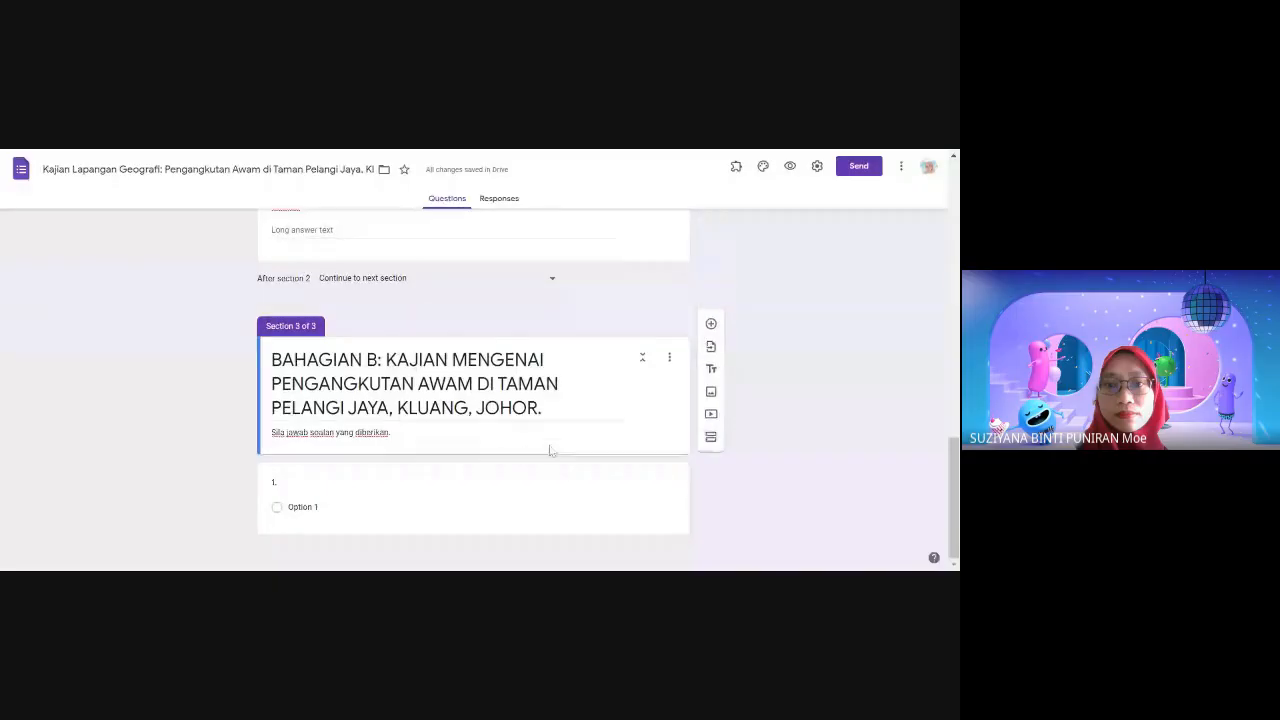
pyautogui.click(309, 487)
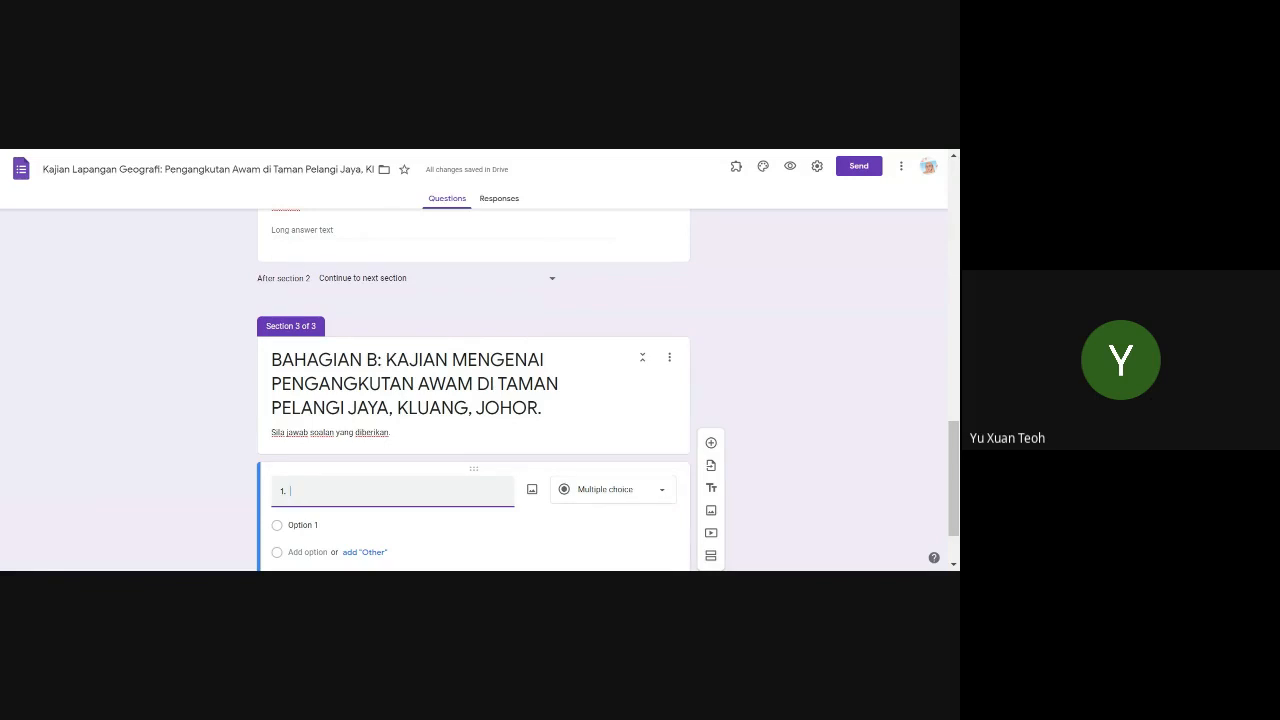
pyautogui.write('Apakah')
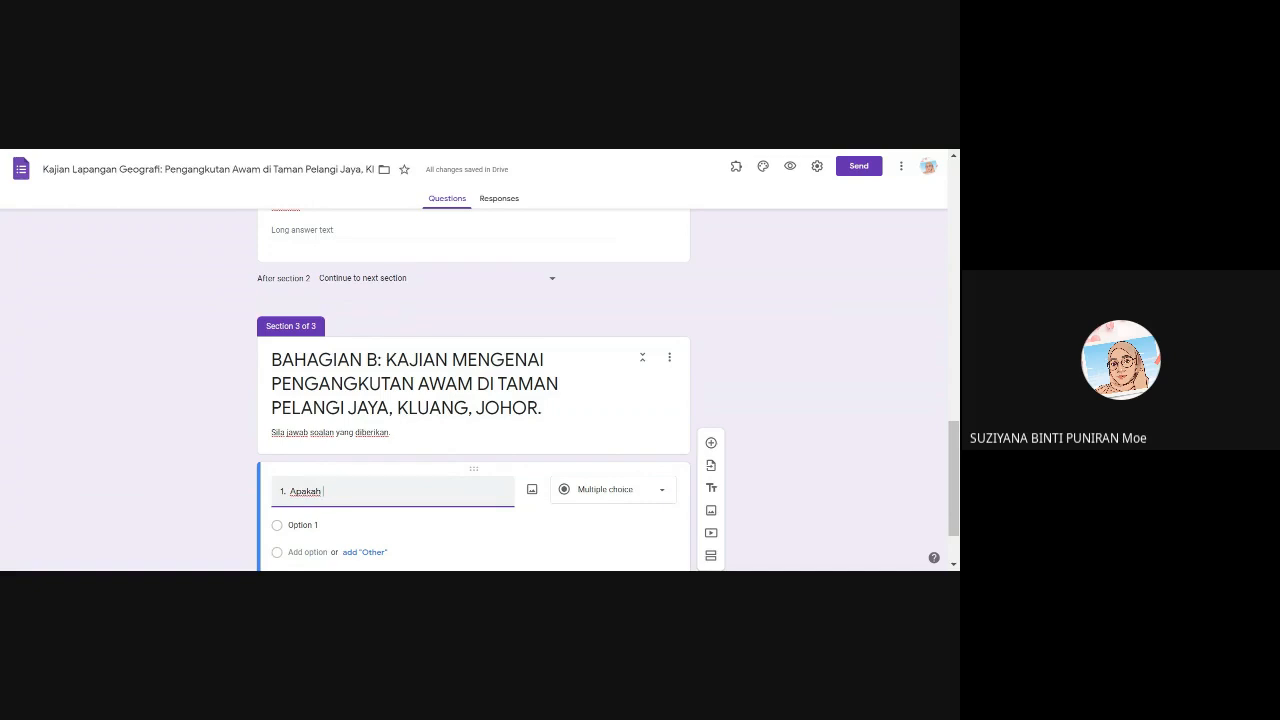
pyautogui.write('jenis pengangkutan awam yang te')
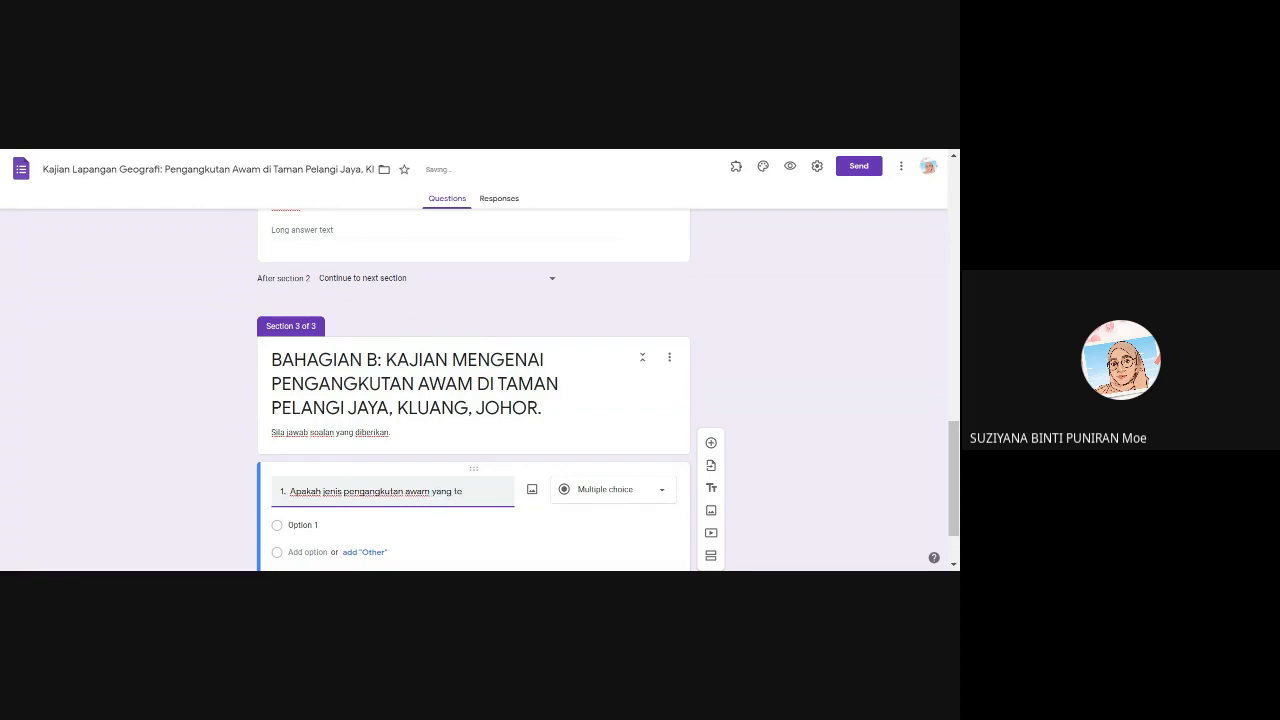
pyautogui.write('rdapata di Taman Pe')
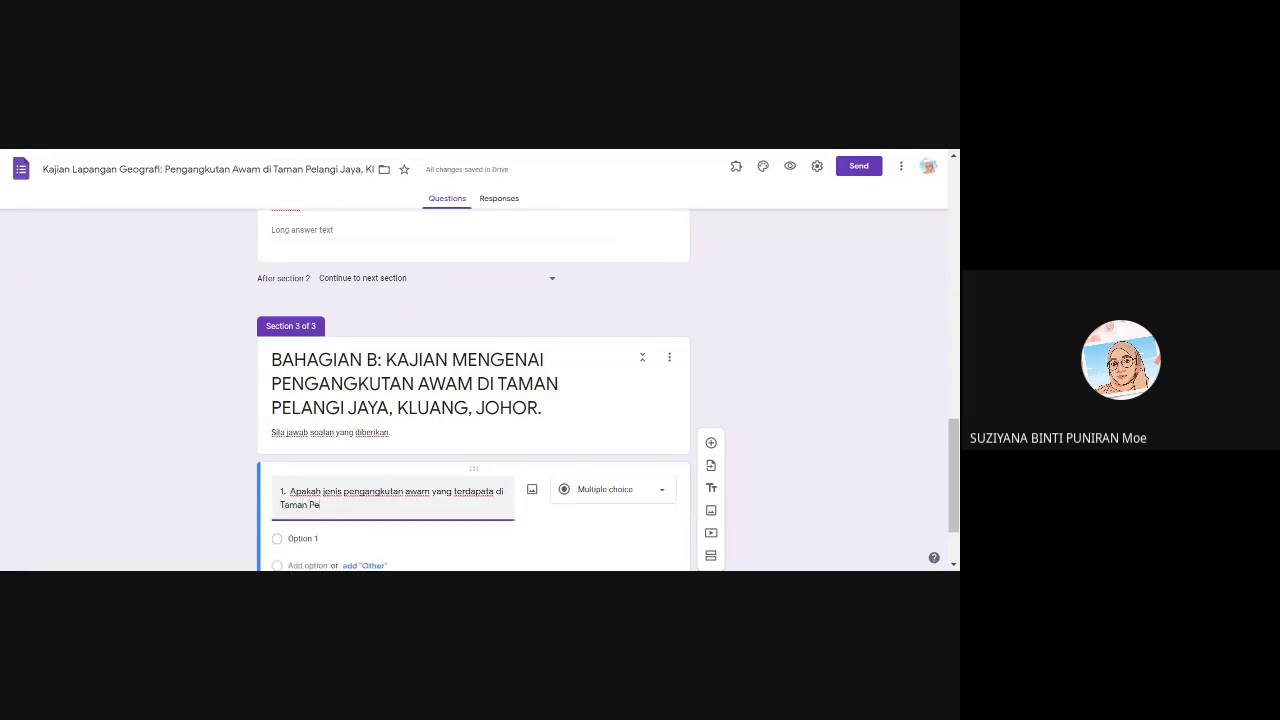
pyautogui.write('langi Jyaa')
pyautogui.press('BackSpace')
pyautogui.press('BackSpace')
pyautogui.write('aya, kLuang.')
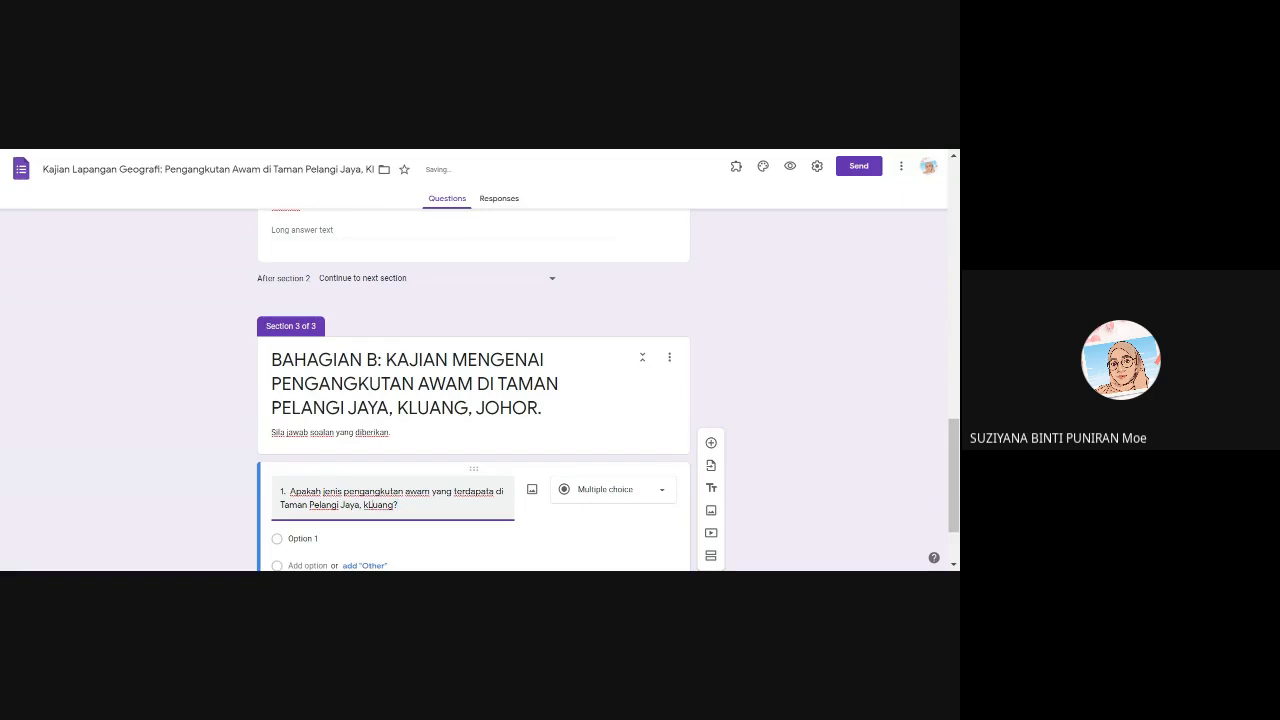
pyautogui.press('BackSpace')
pyautogui.press('BackSpace')
pyautogui.write('Kl')
pyautogui.scroll(-1, 614, 474)
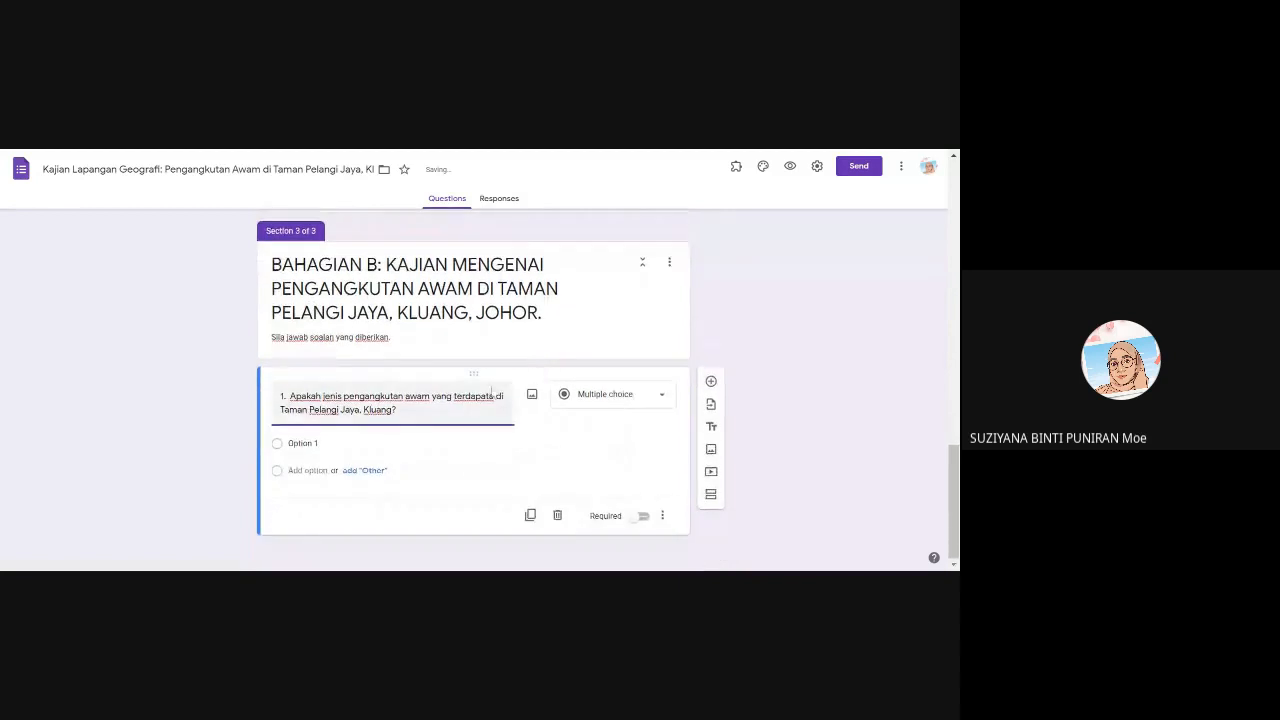
# Keep section B's first question as Multiple choice and enter "Grab" and "Teksi" as its first two options.
pyautogui.click(648, 403)
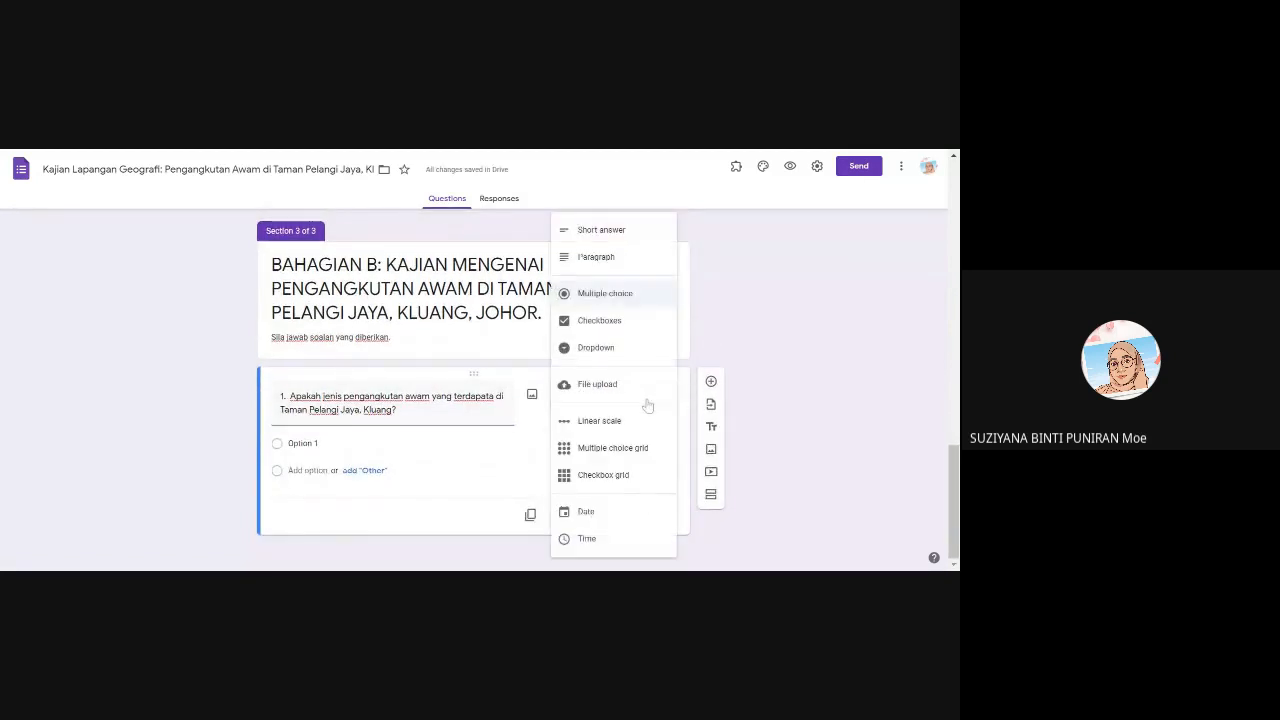
pyautogui.click(641, 294)
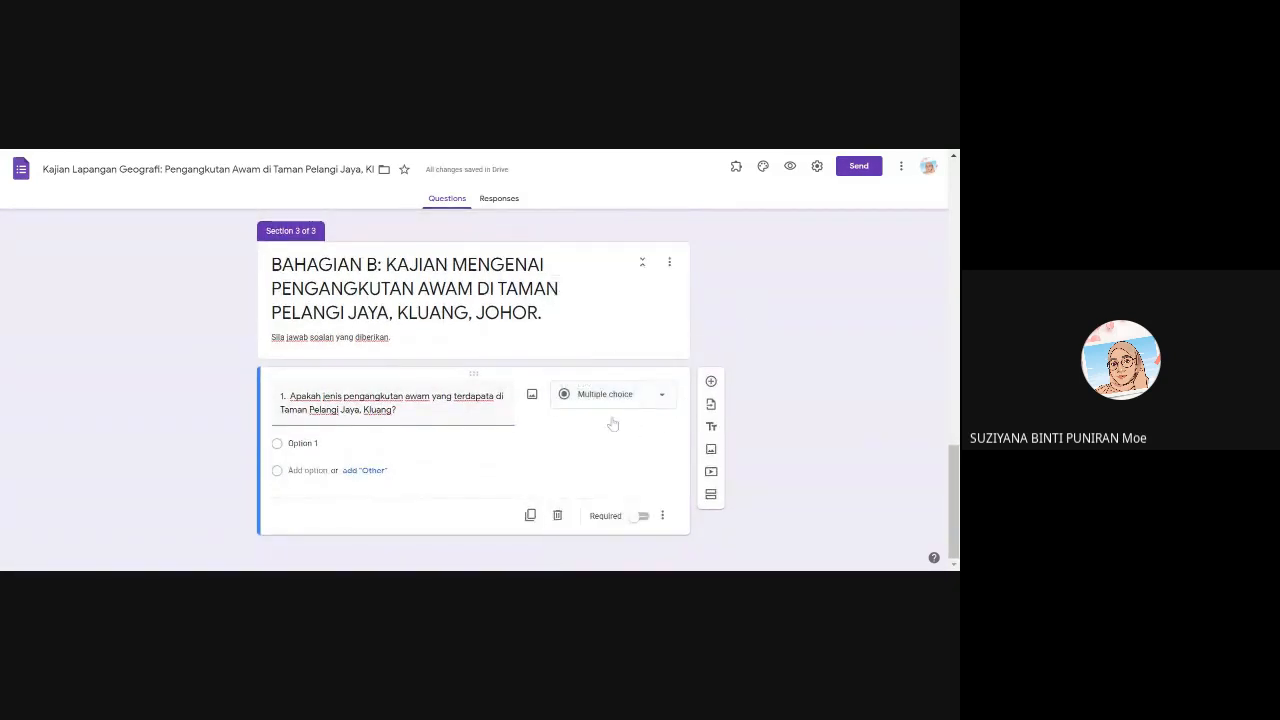
pyautogui.click(303, 443)
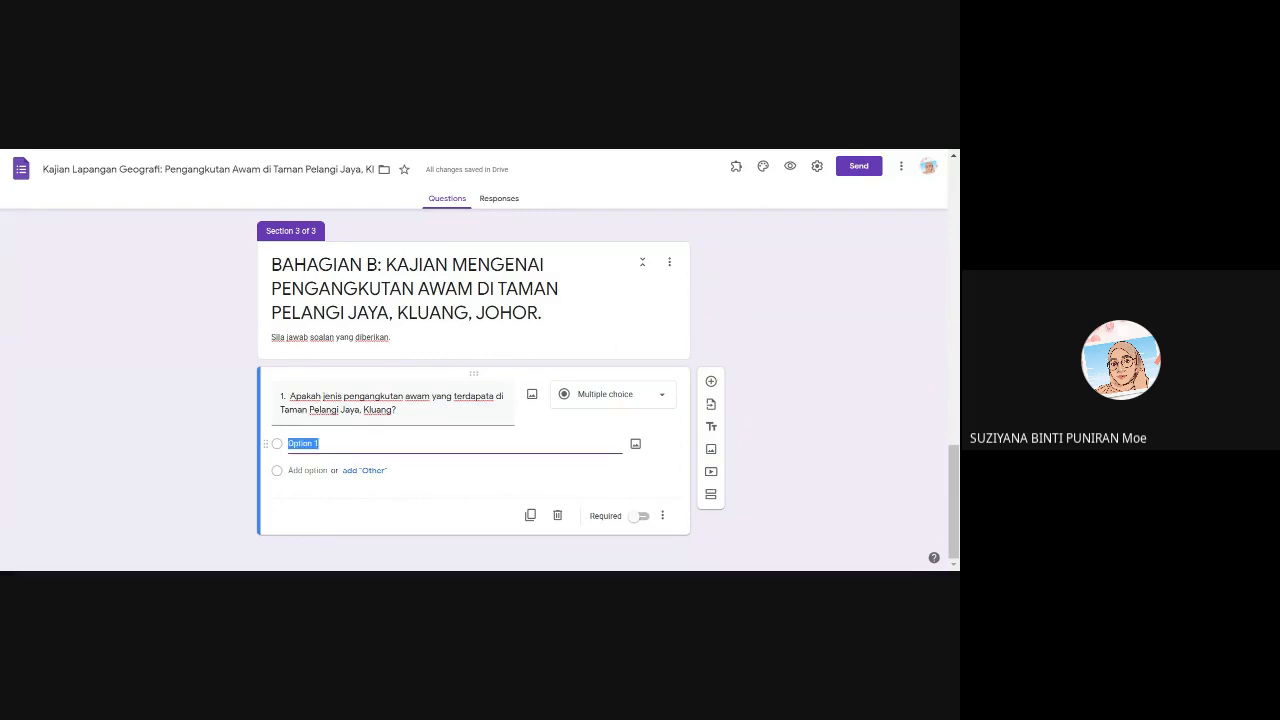
pyautogui.write('Gi')
pyautogui.write('ab')
pyautogui.press('Return')
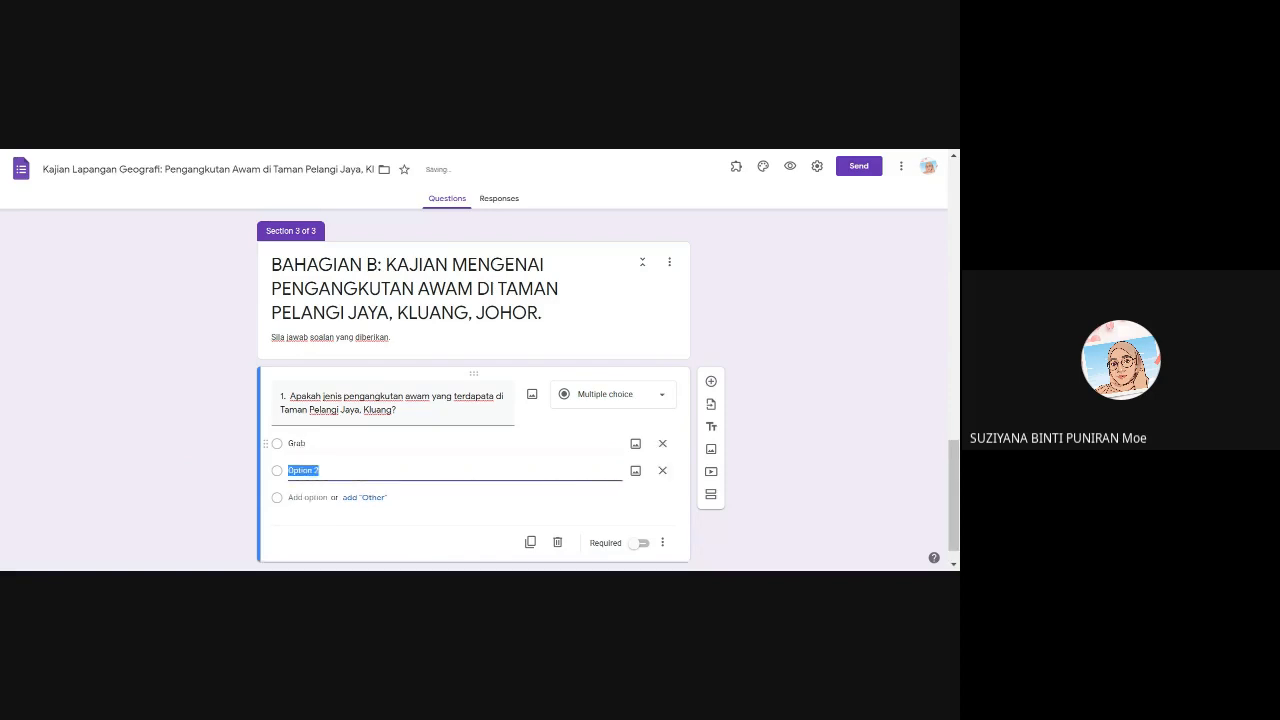
pyautogui.write('Teksi')
pyautogui.press('Return')
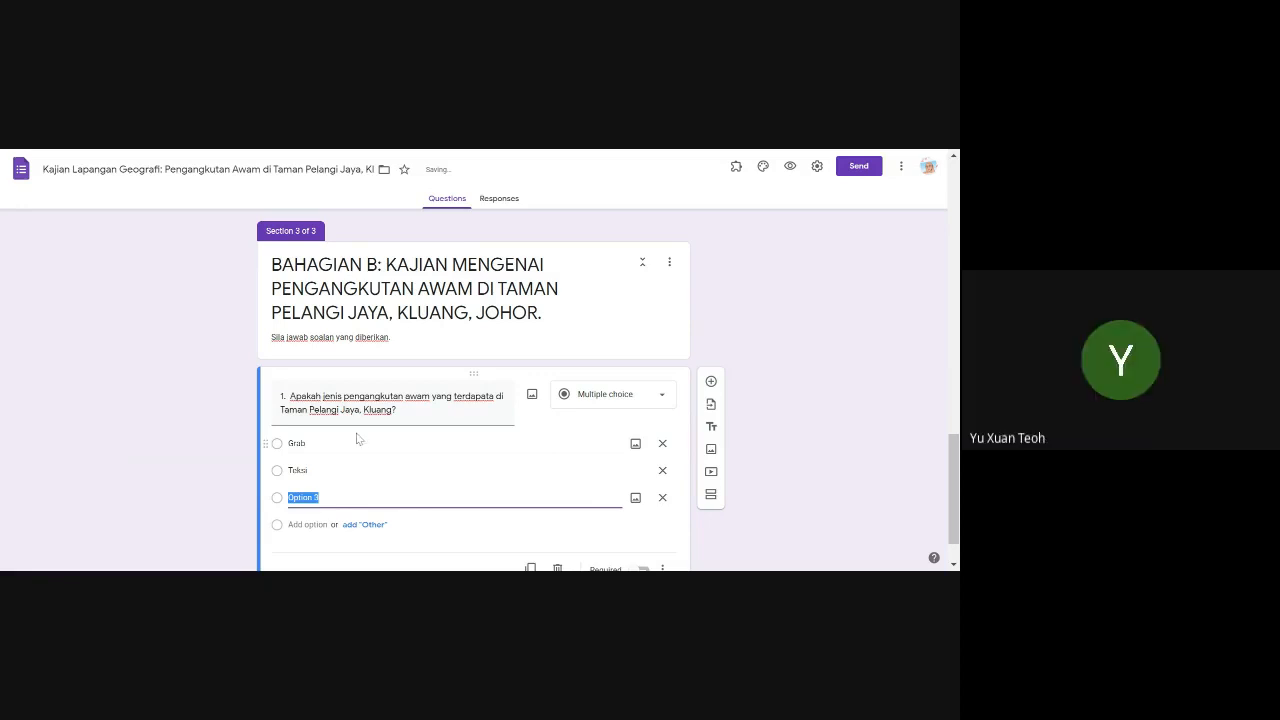
# Enter "Bas" and "Van" as the third and fourth options of the public transport types question.
pyautogui.scroll(-1, 357, 425)
pyautogui.write('Bus')
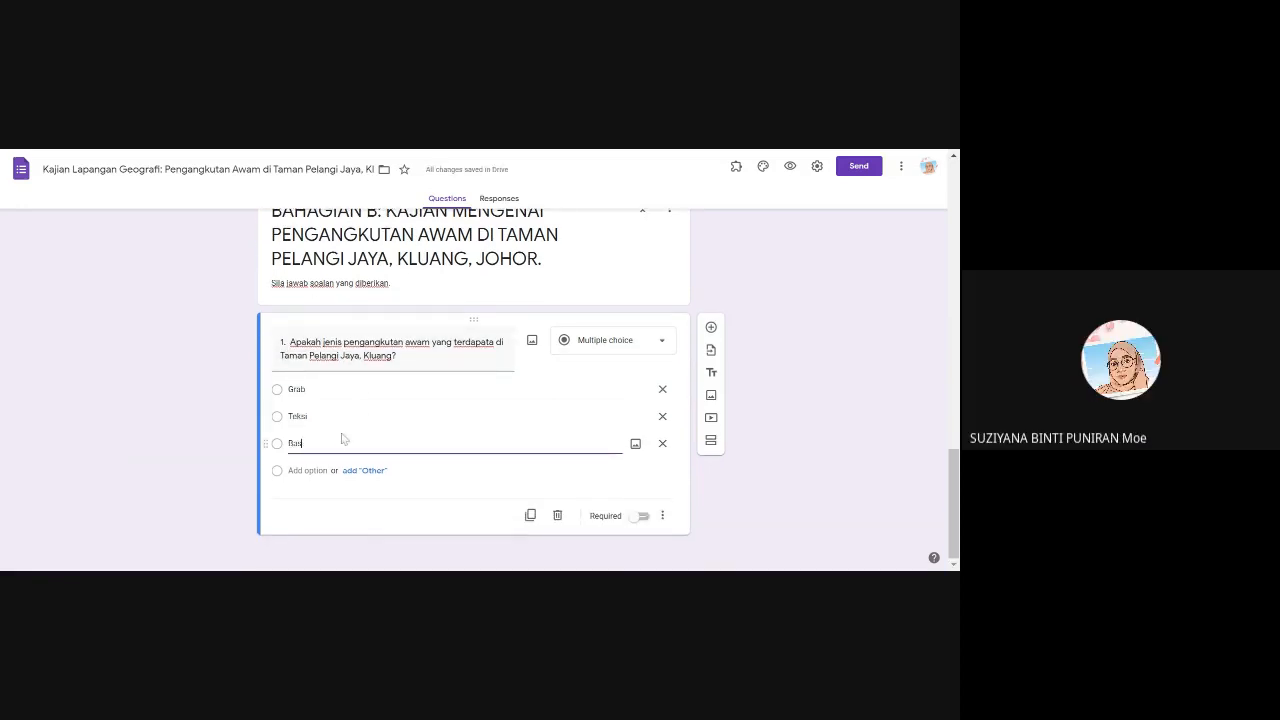
pyautogui.press('Return')
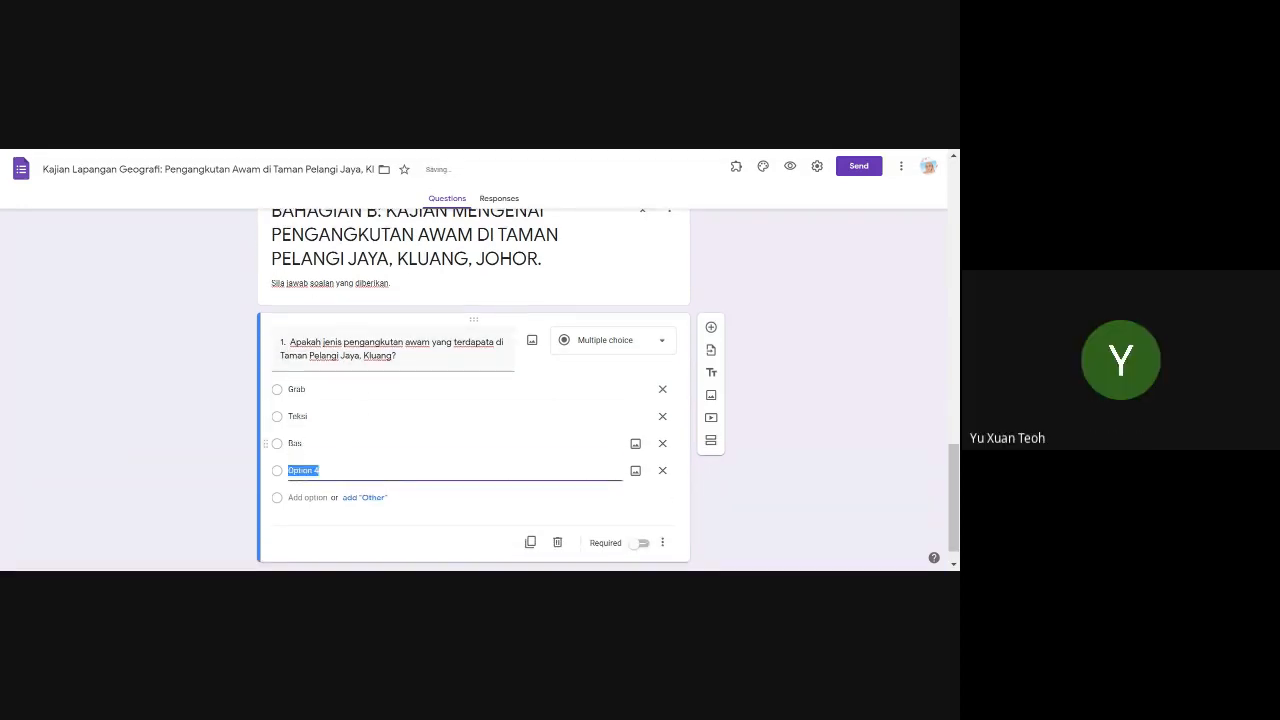
pyautogui.write('Van')
pyautogui.press('Return')
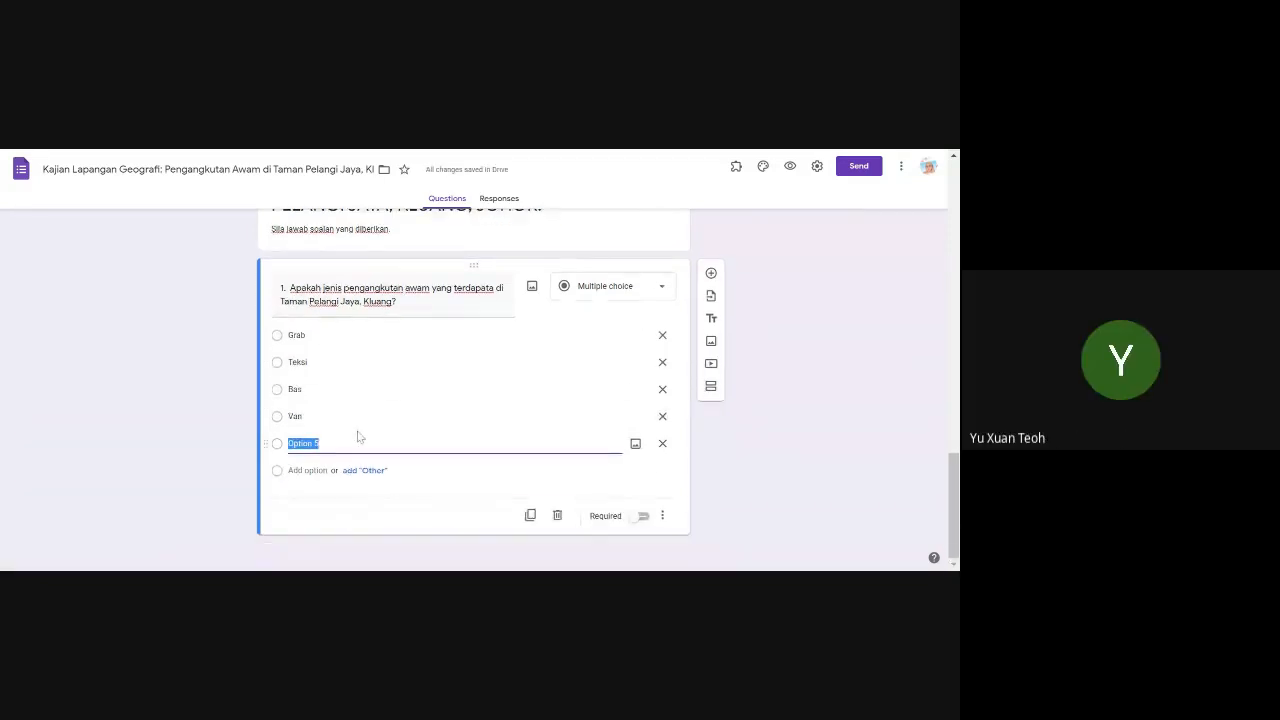
# Add "Lori" and an "Other" choice as the last options, and make the transport types question required.
pyautogui.write('Lor')
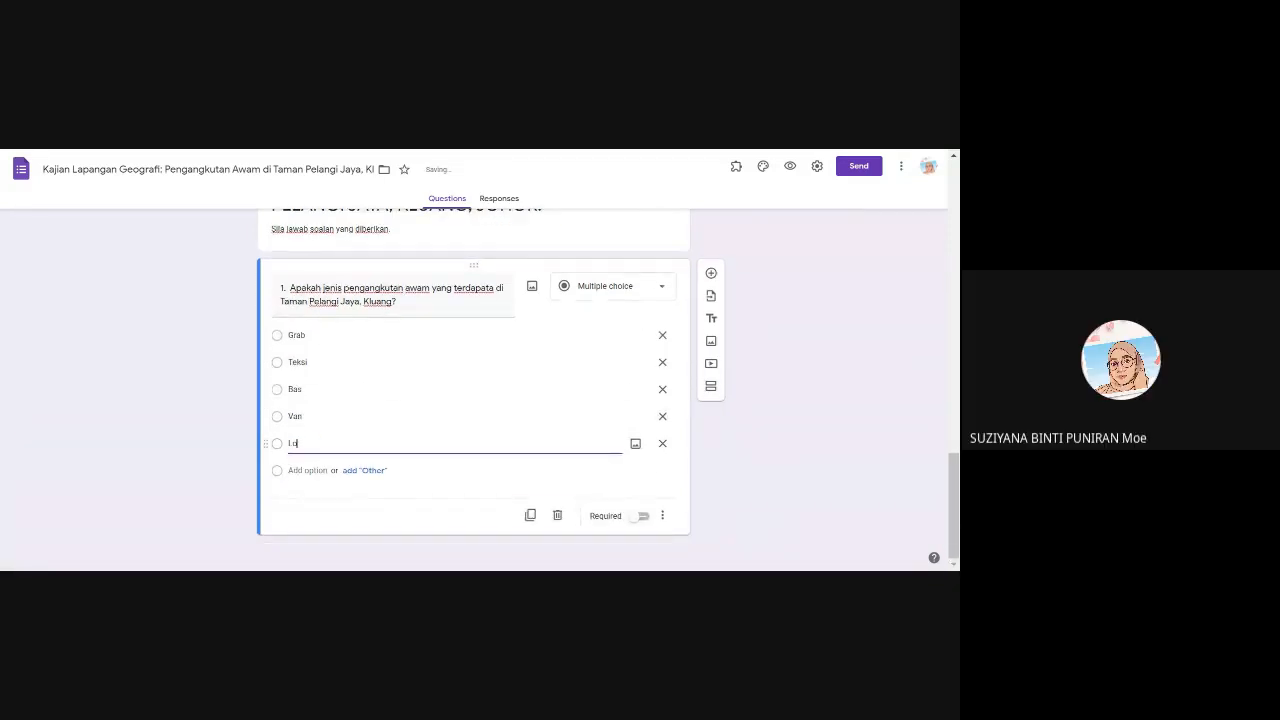
pyautogui.write('i')
pyautogui.click(368, 470)
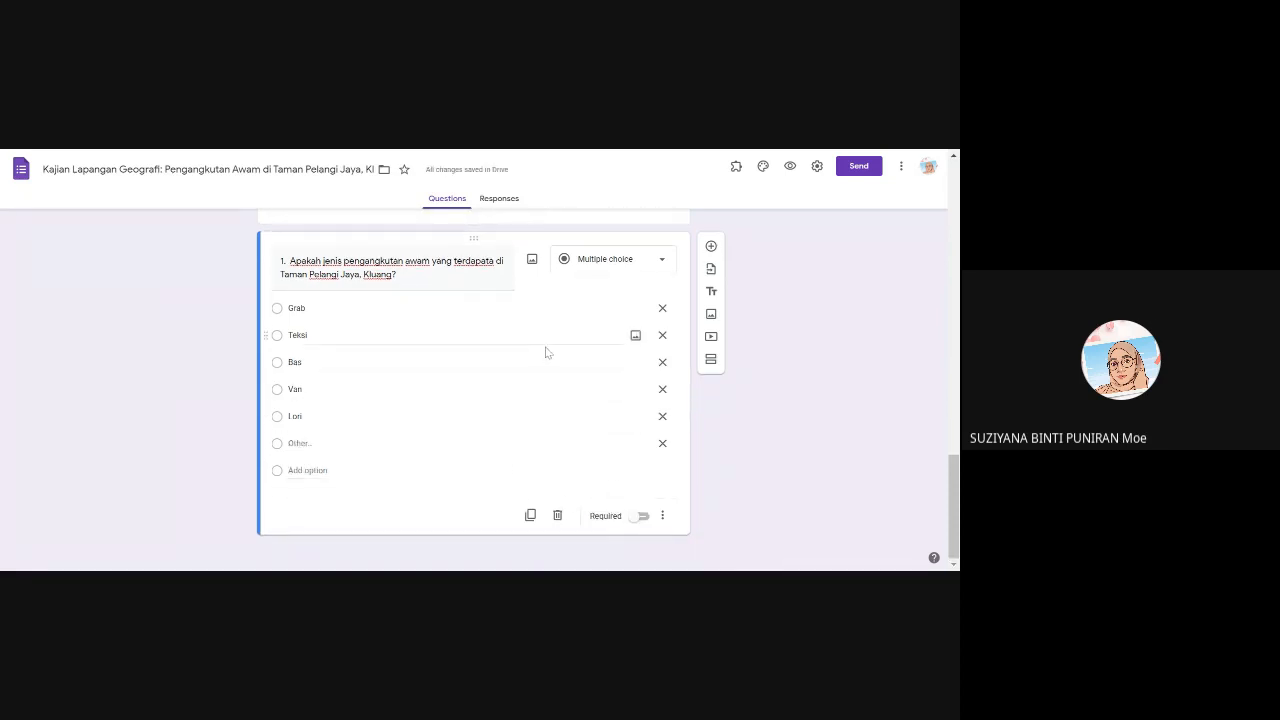
pyautogui.click(640, 516)
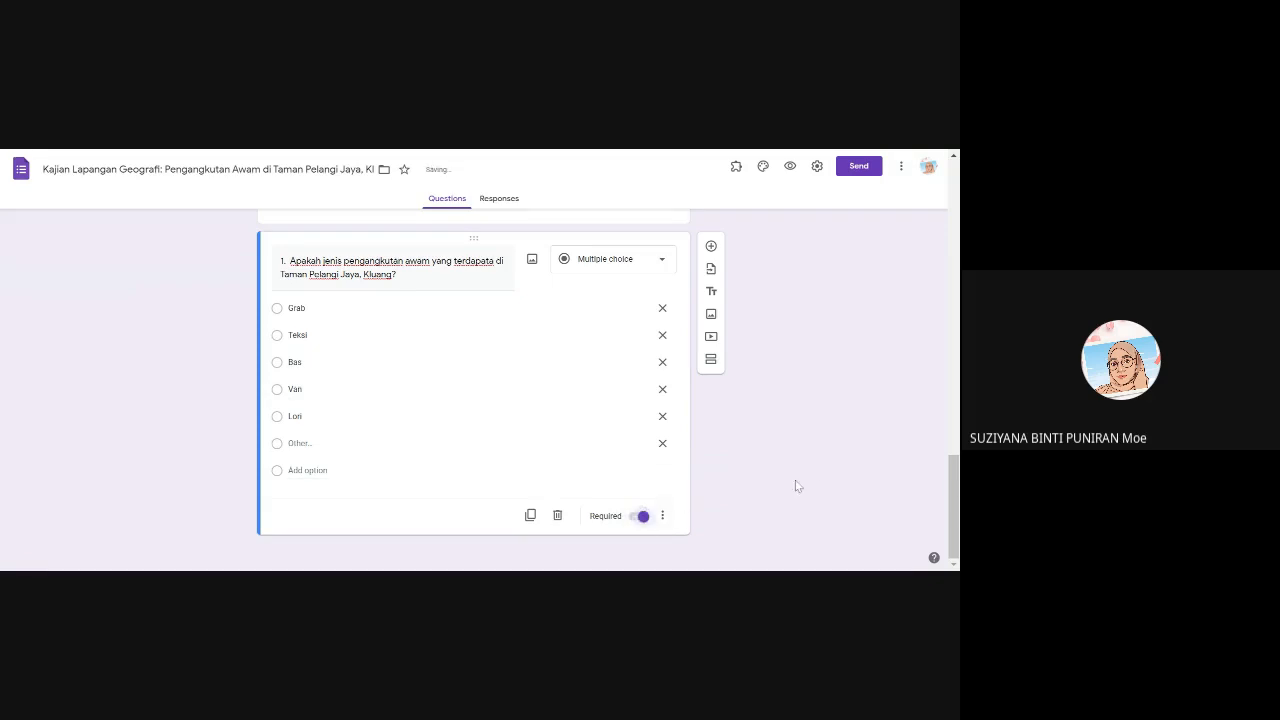
# Add a second section B question reading "Apakah faktor penggunaan pengangkutan awam di kawasan kajian iaitu Taman Pelangi Jaya?".
pyautogui.click(710, 247)
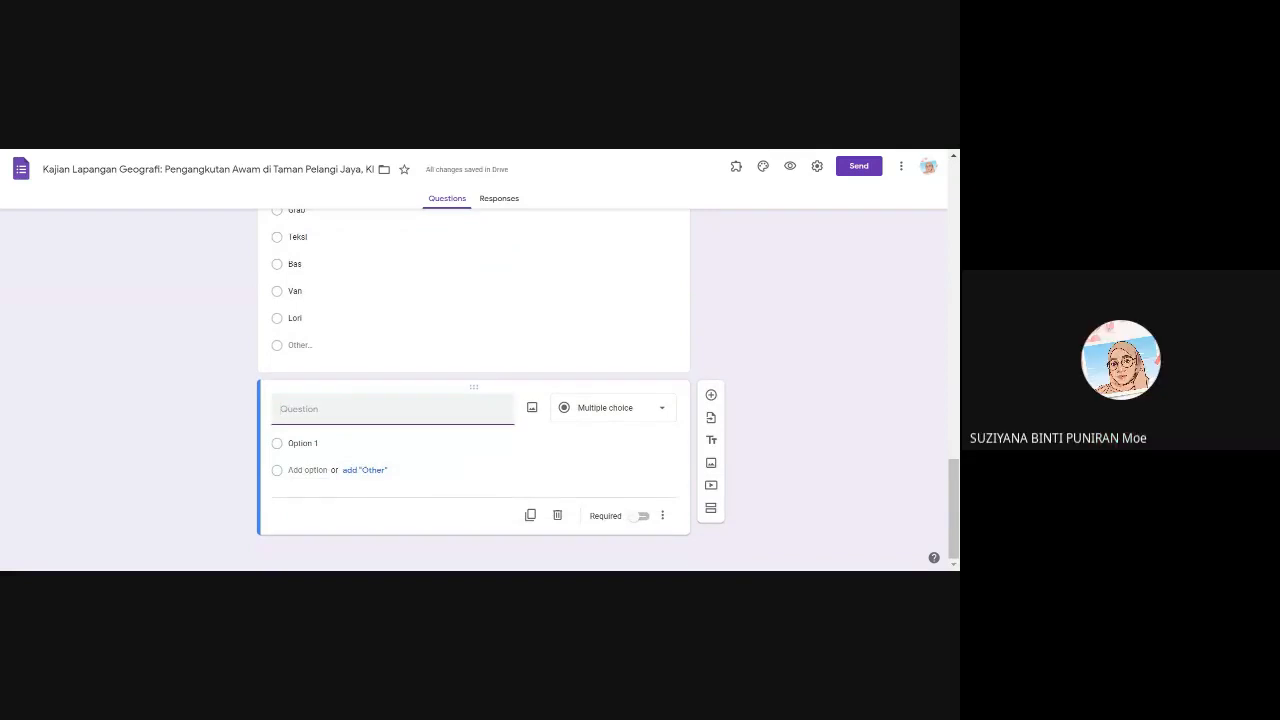
pyautogui.click(160, 360)
pyautogui.click(390, 409)
pyautogui.write('Apakah faktor penggunaan pengangkutan awam di kawasan kajian?')
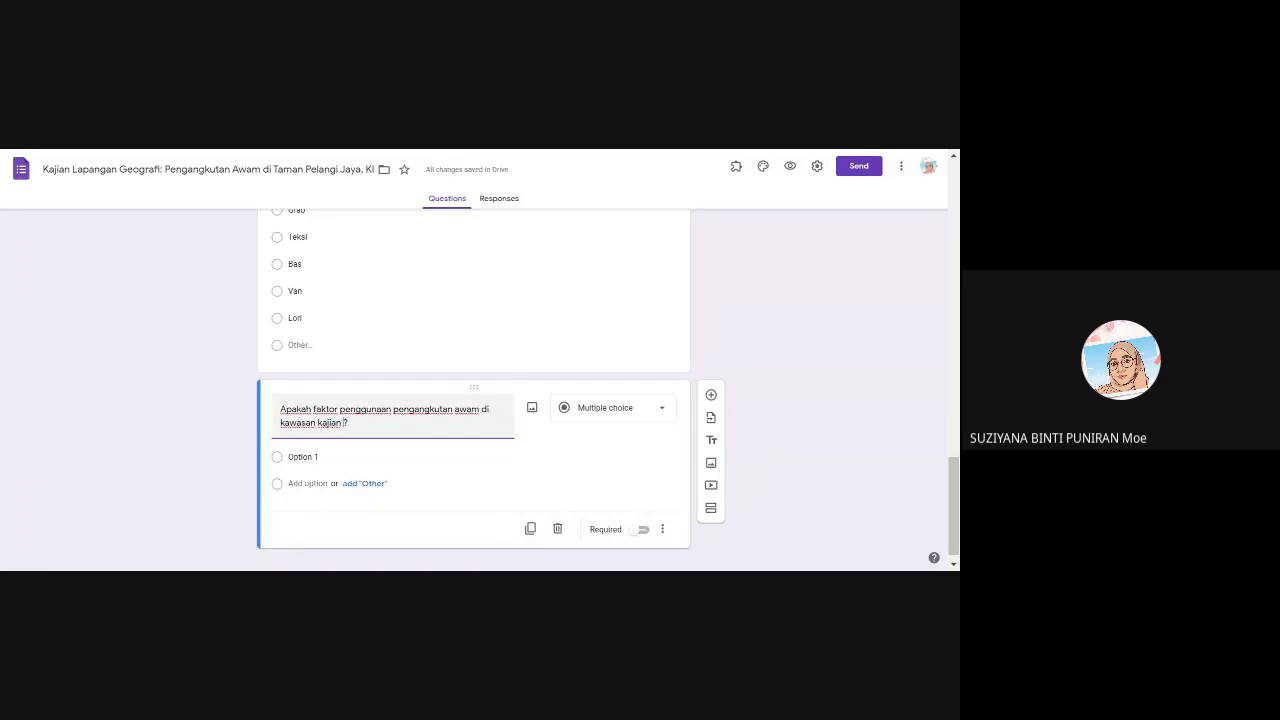
pyautogui.write('ini')
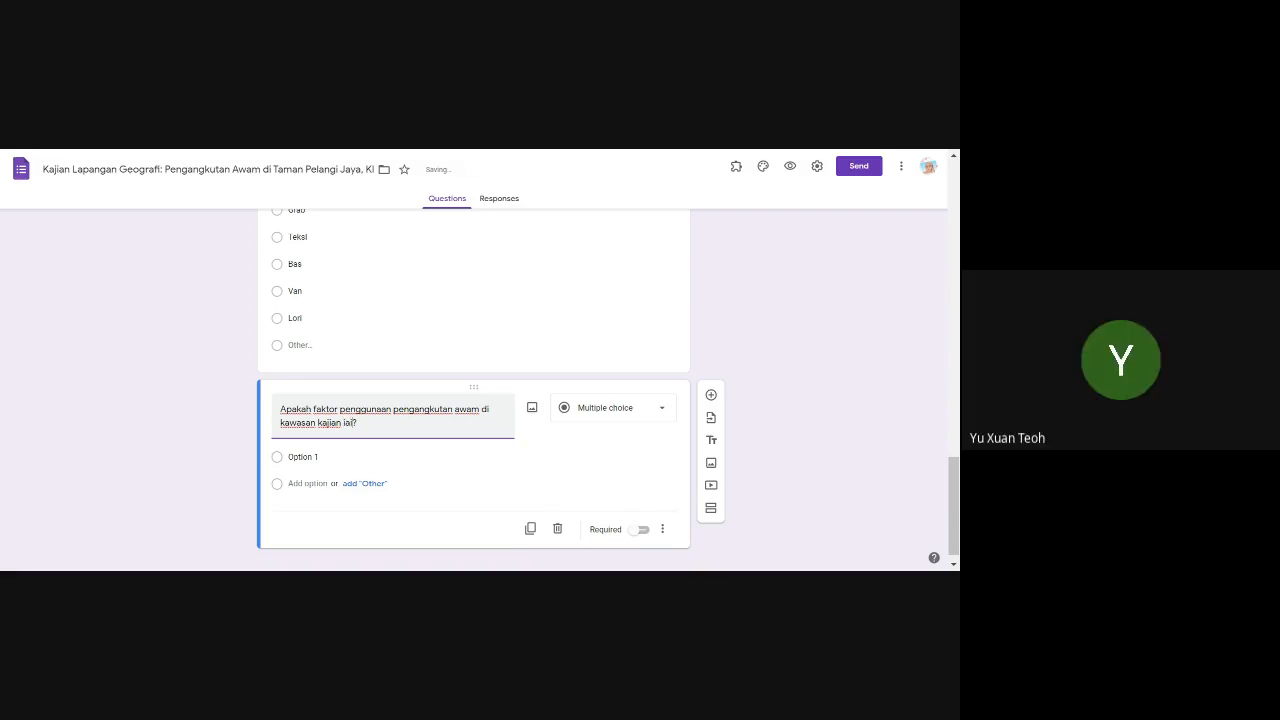
pyautogui.write('tu T')
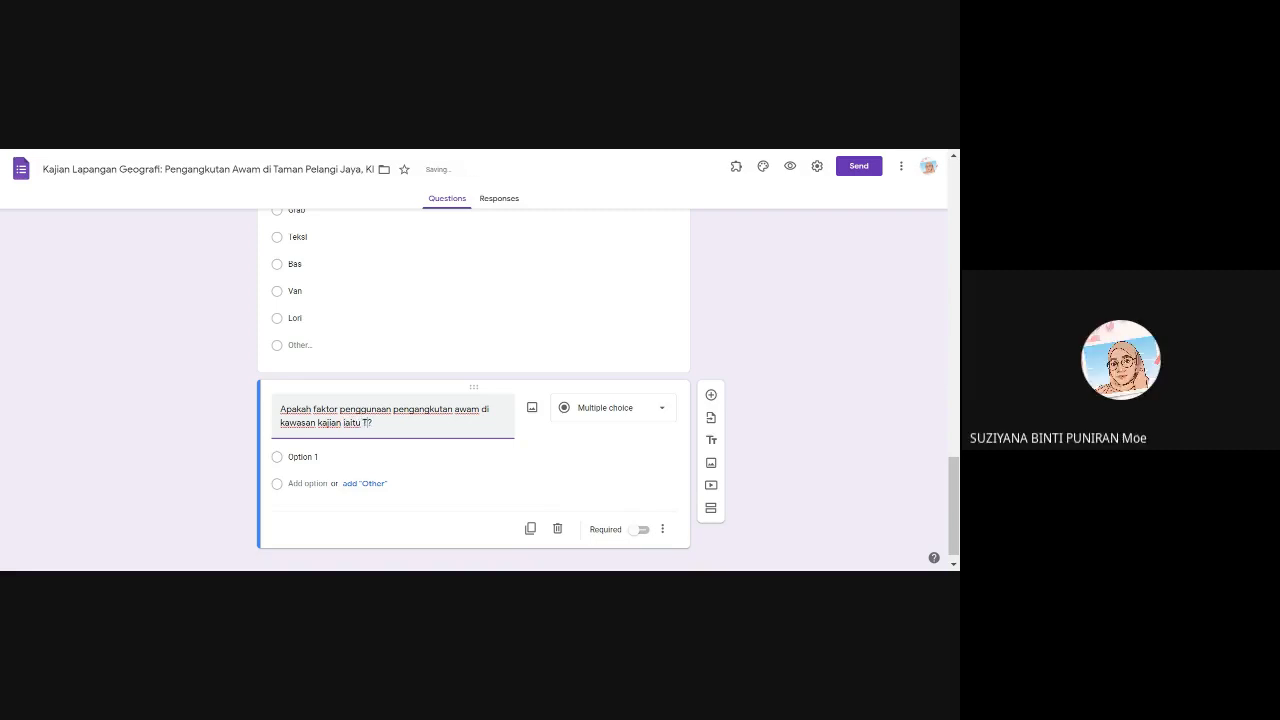
pyautogui.write('aman Pelangi jaya')
# Enter "Pergi ke Sekolah" and "Pergi Shopping Mall: Kluang Mall" as the first two options of the usage factors question.
pyautogui.click(303, 457)
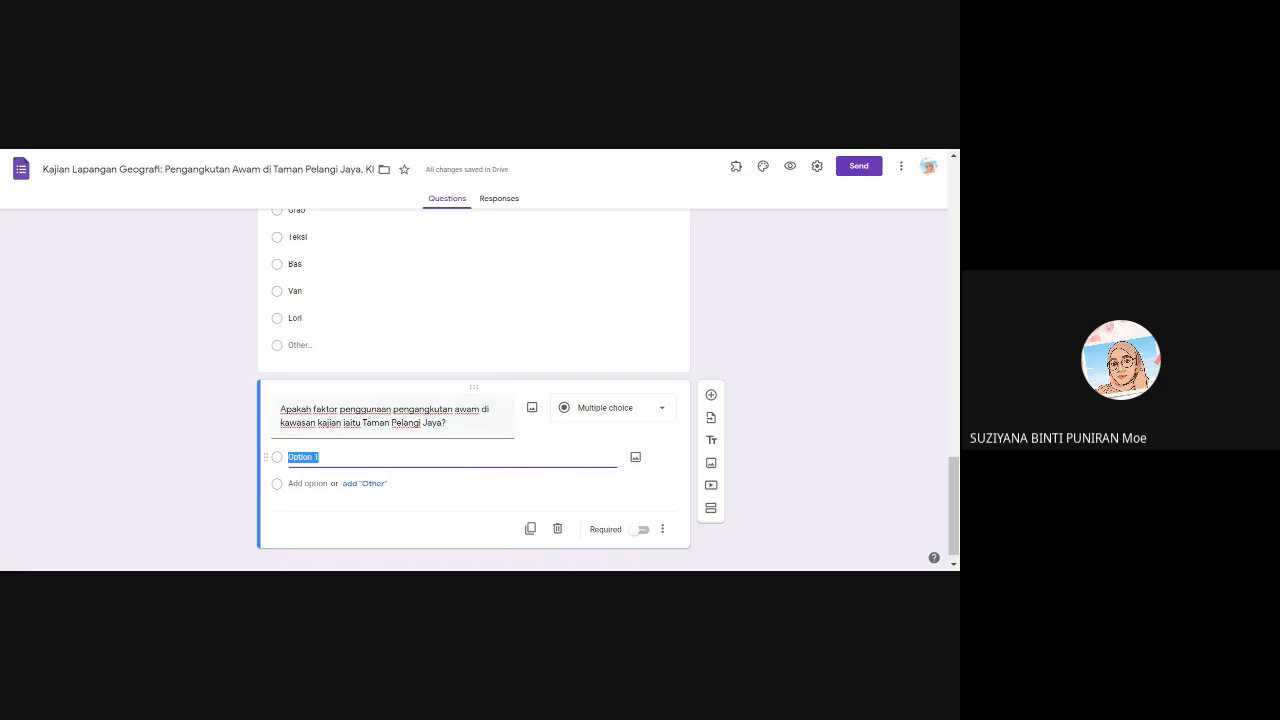
pyautogui.write('Pergi')
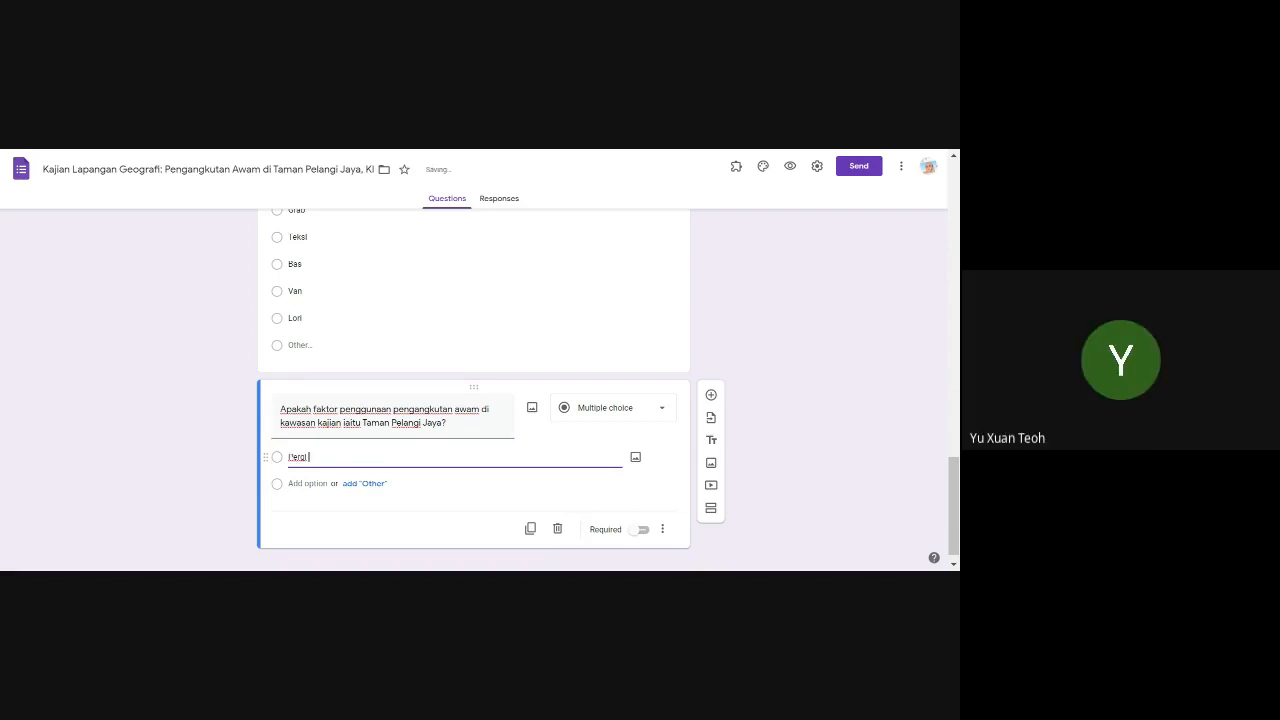
pyautogui.write(' Ke')
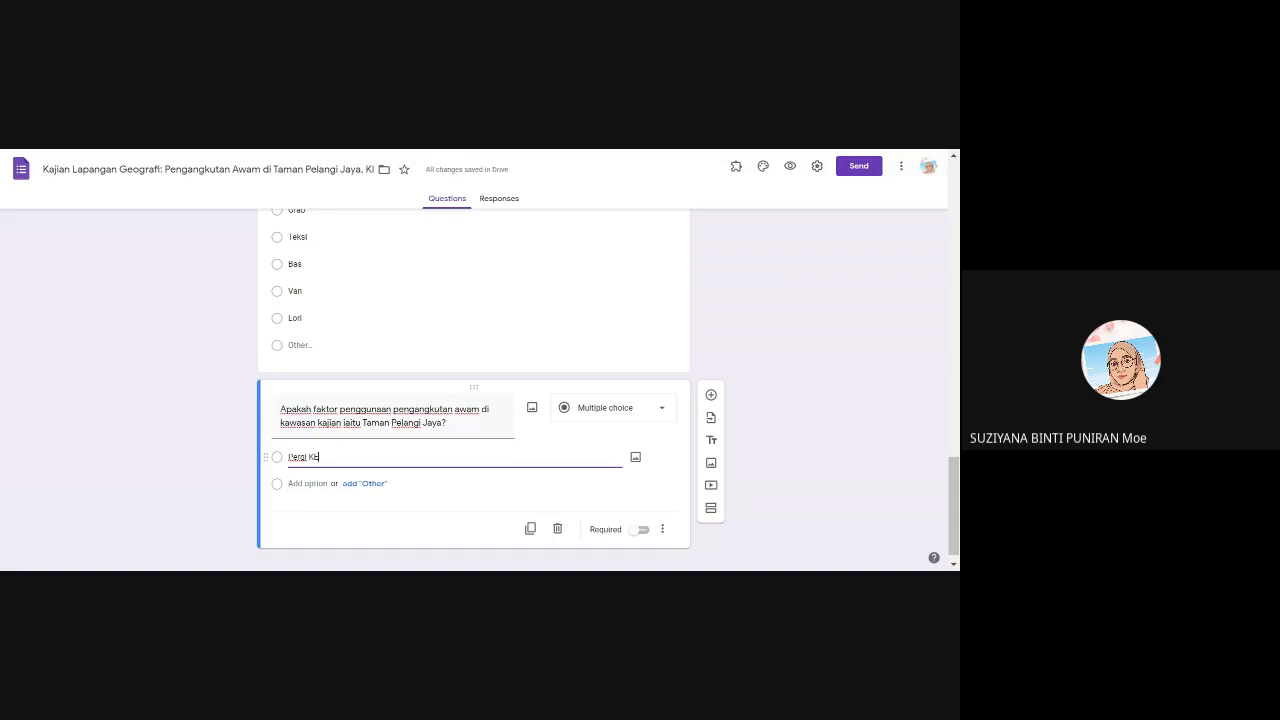
pyautogui.write('Ke')
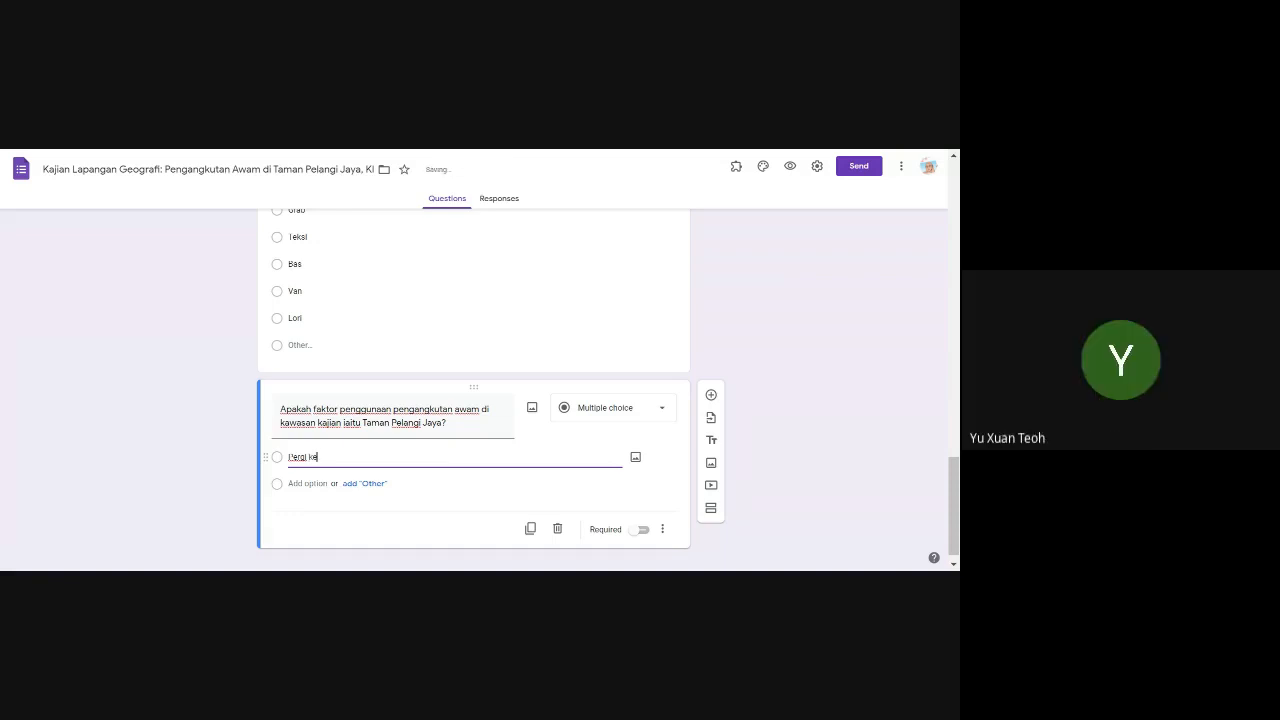
pyautogui.write(' Sekolah')
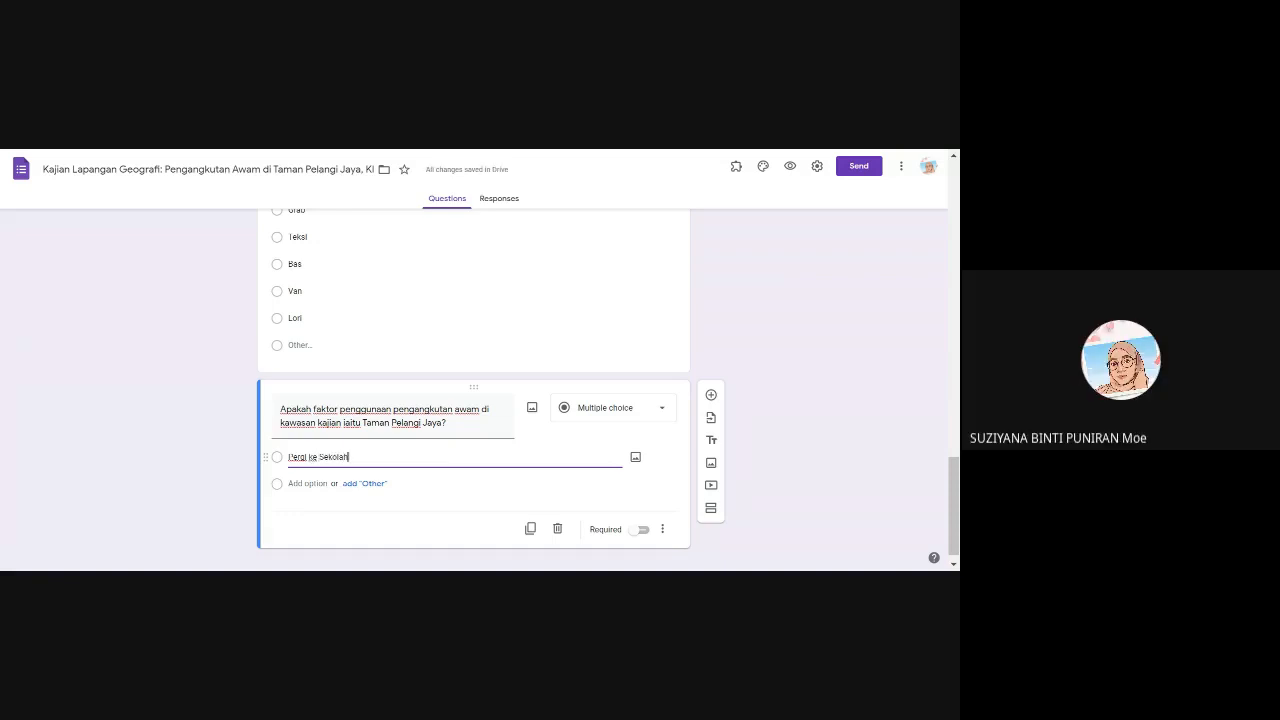
pyautogui.press('Return')
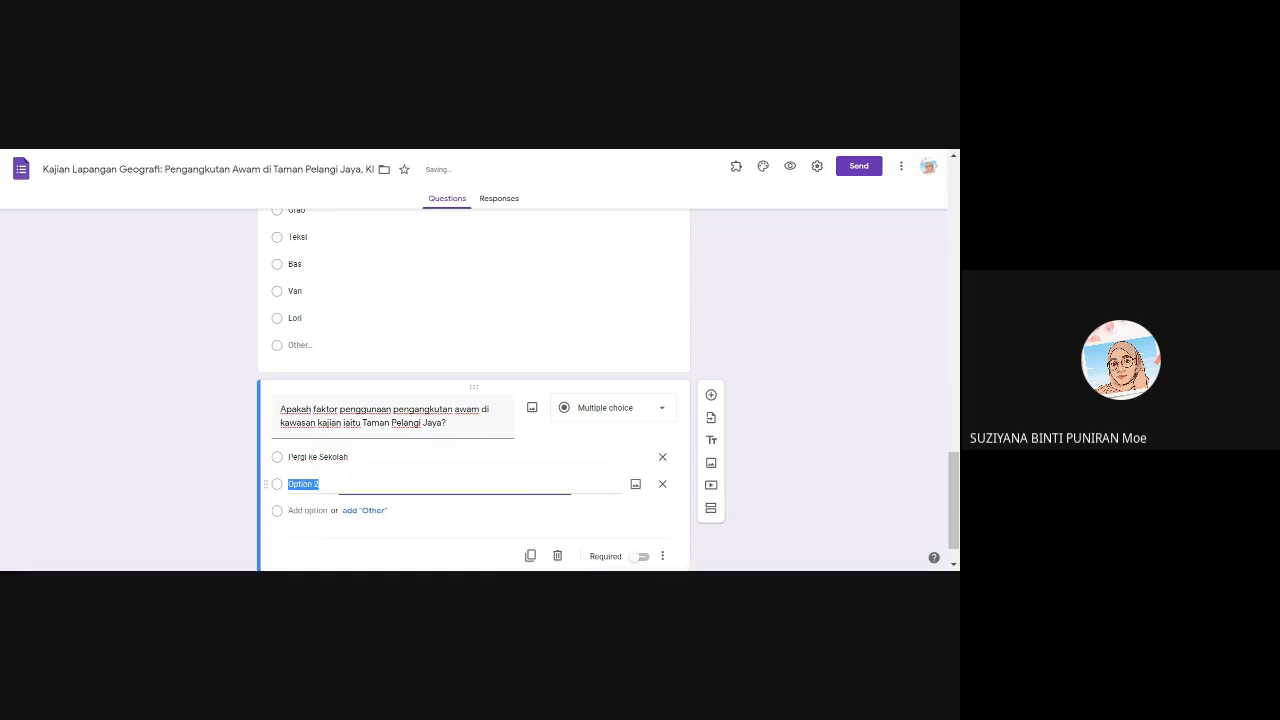
pyautogui.write('Pe')
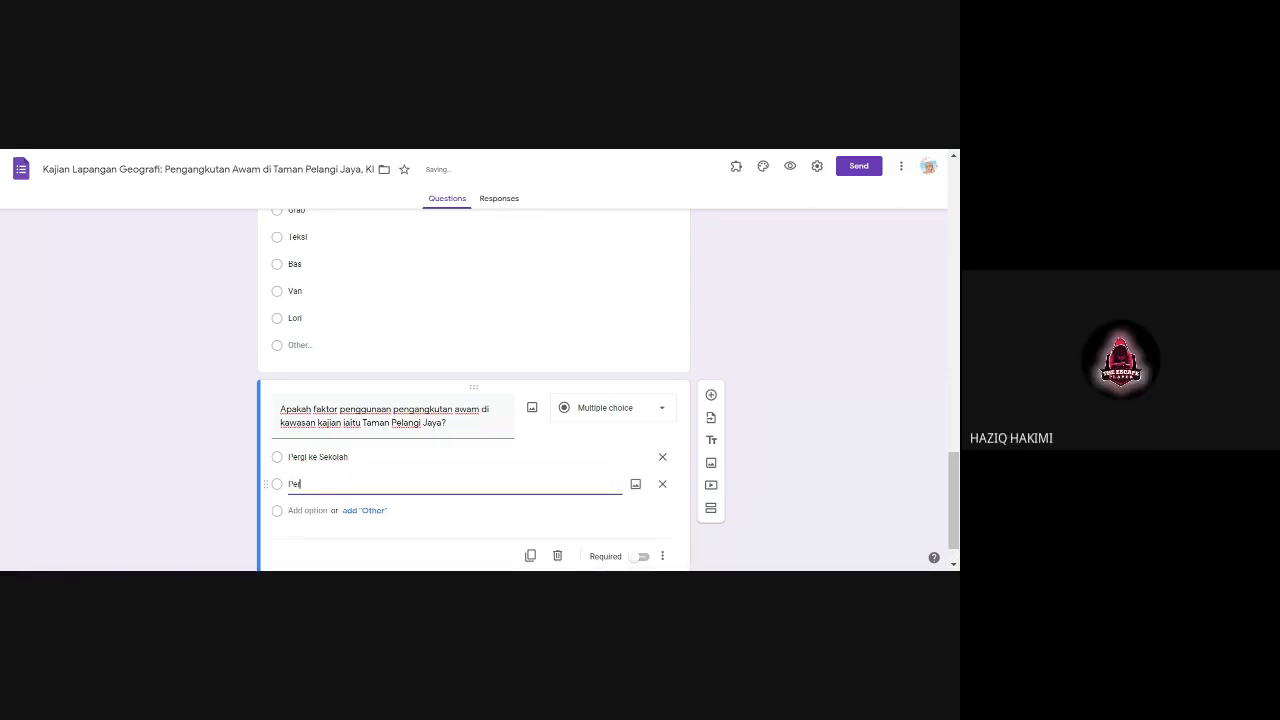
pyautogui.write('rgi S')
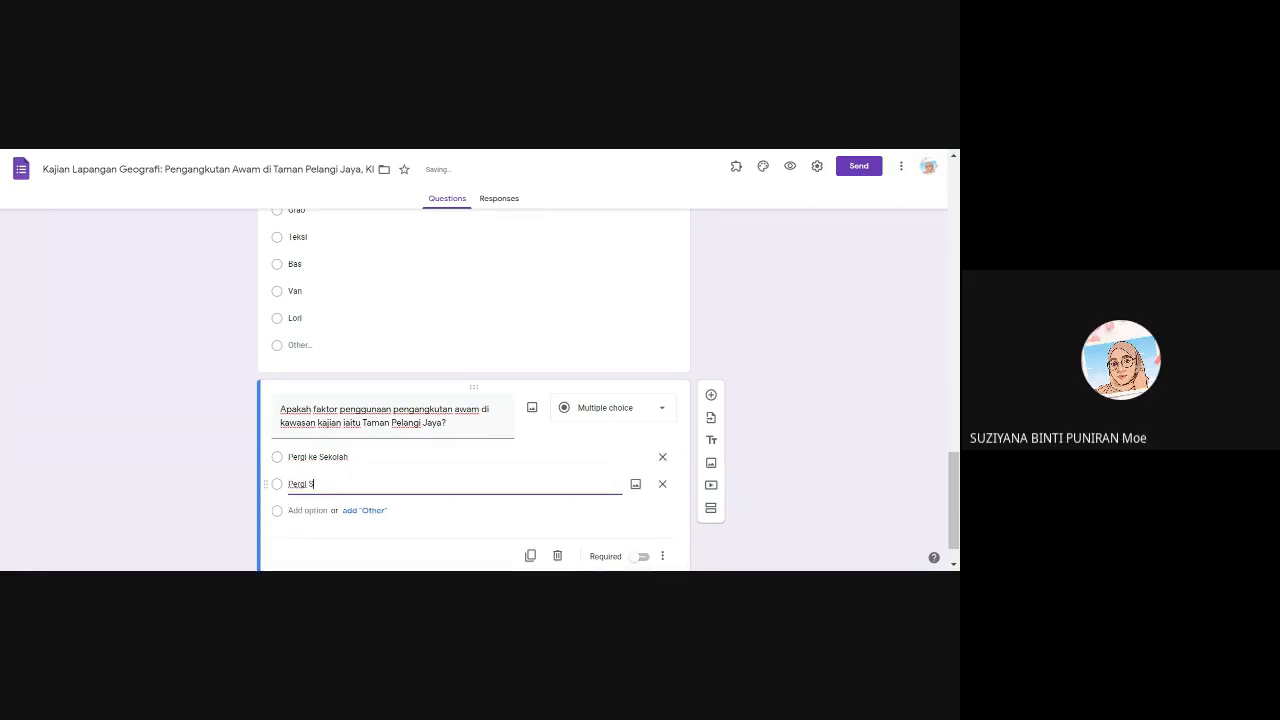
pyautogui.write('hopping Mall: Kluang Mall')
# Add "Pergi Kerja" as the third option of the usage factors question.
pyautogui.click(312, 510)
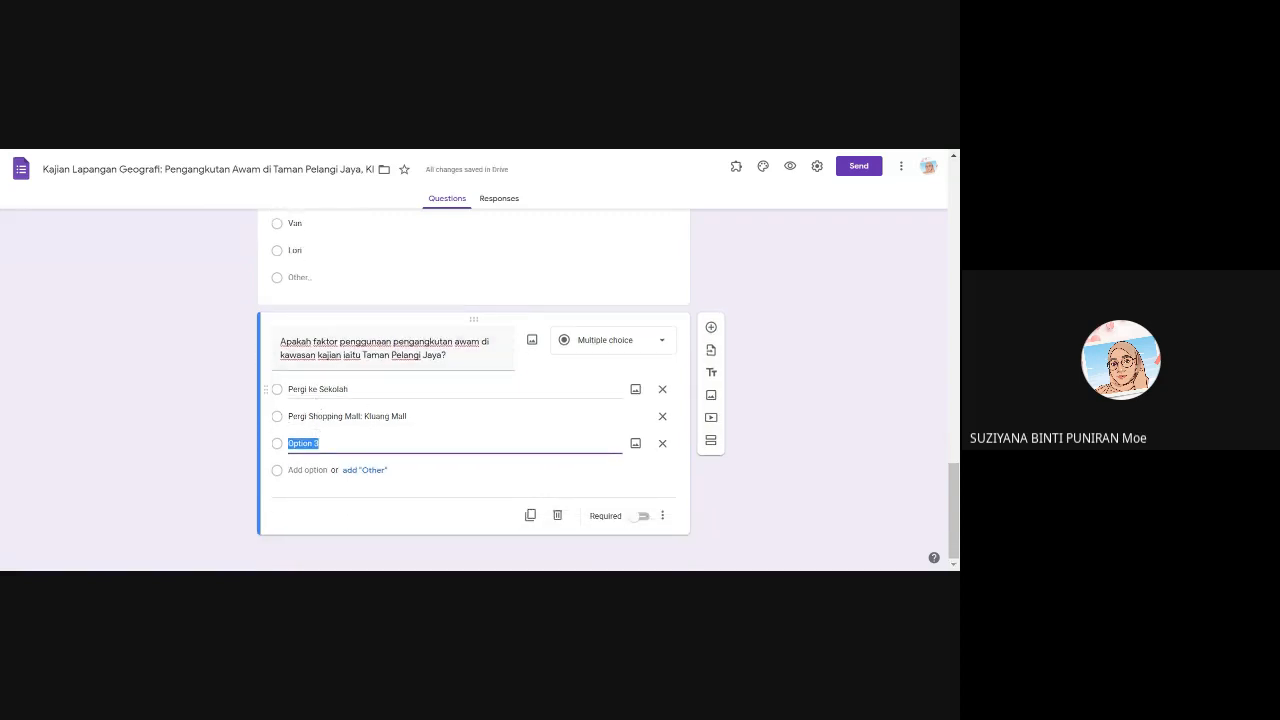
pyautogui.click(318, 389)
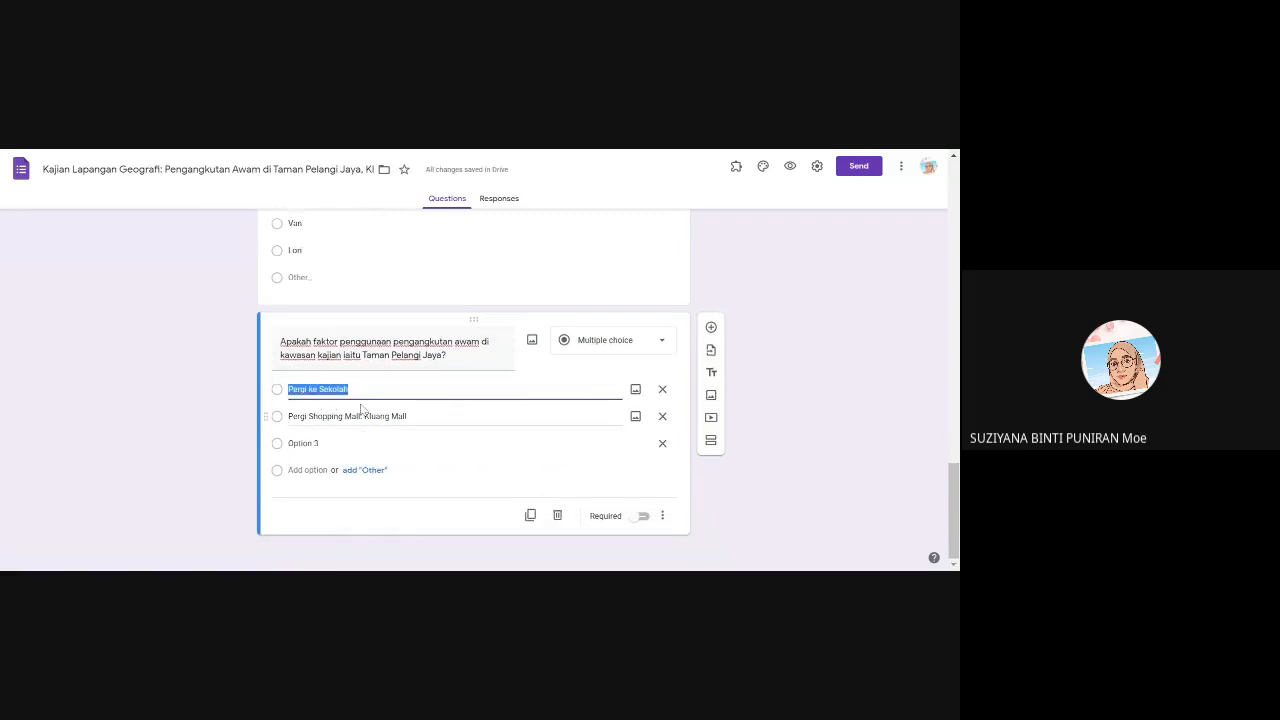
pyautogui.press('Tab')
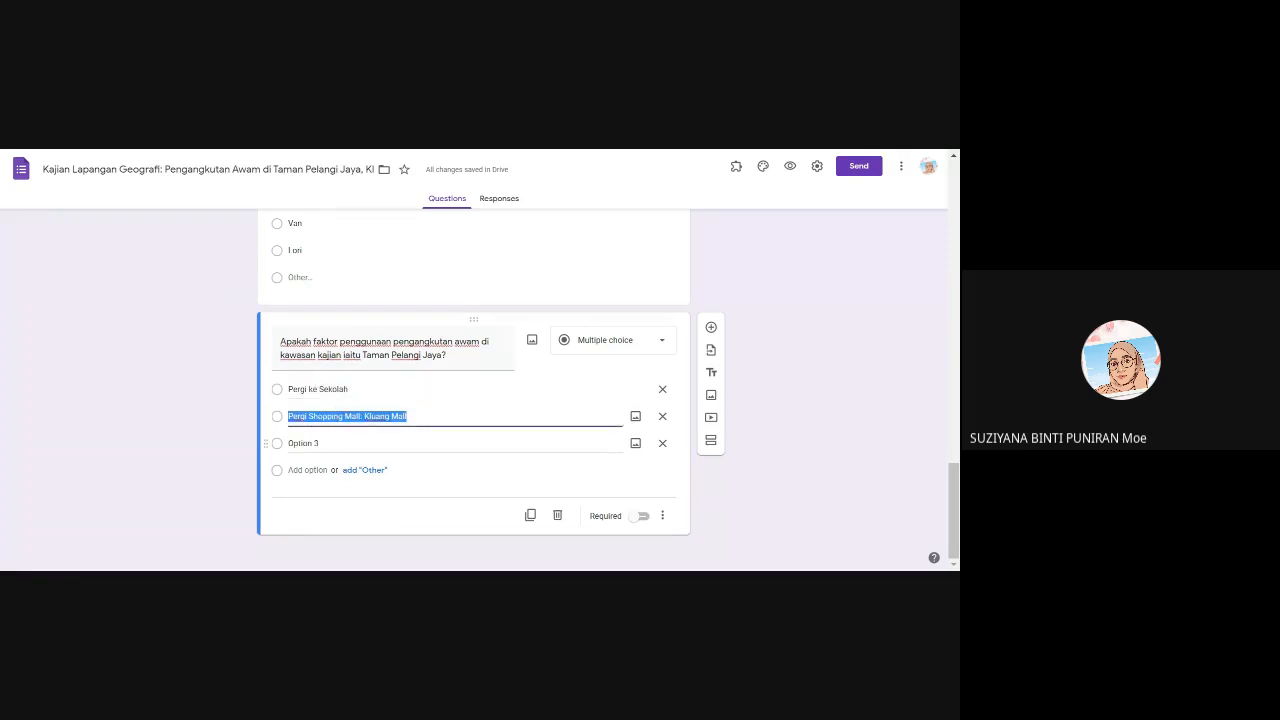
pyautogui.press('Tab')
pyautogui.write('Pergi')
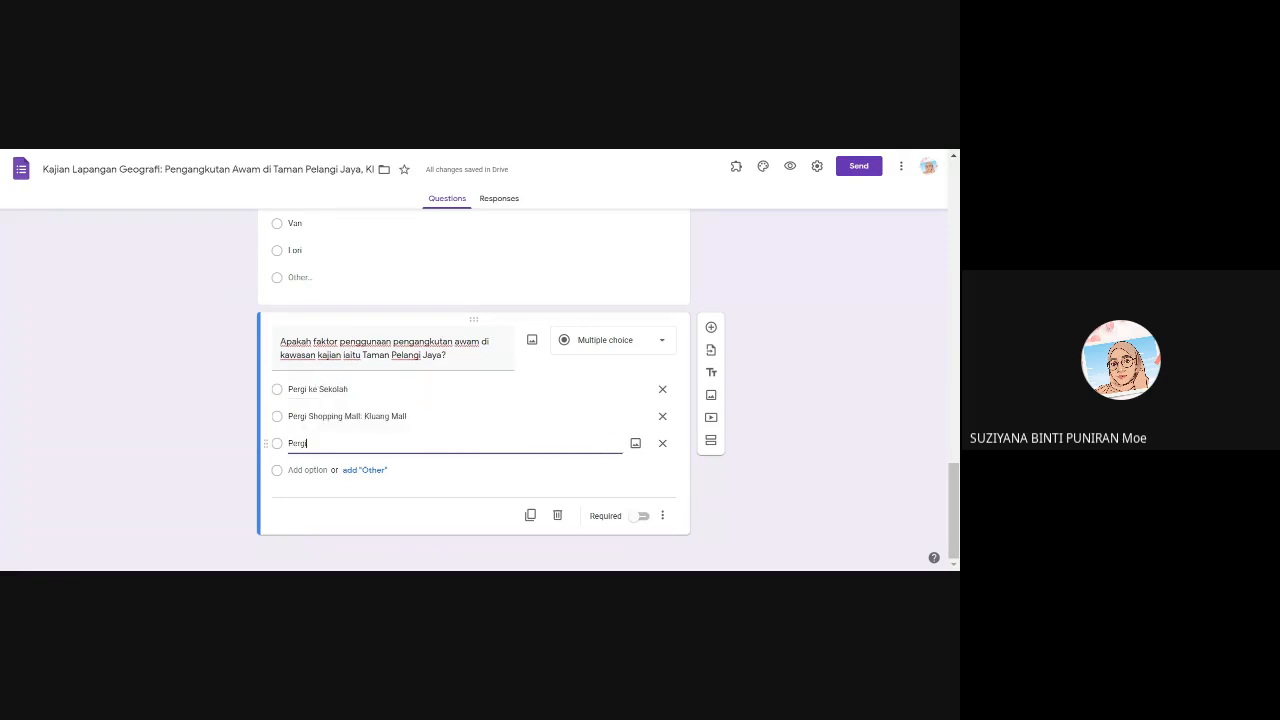
pyautogui.write(' Kerja')
pyautogui.press('Return')
# Enter "Membeli keperluan rumah" and "Bersiar-siar" as the fourth and fifth options of the usage factors question.
pyautogui.write('P')
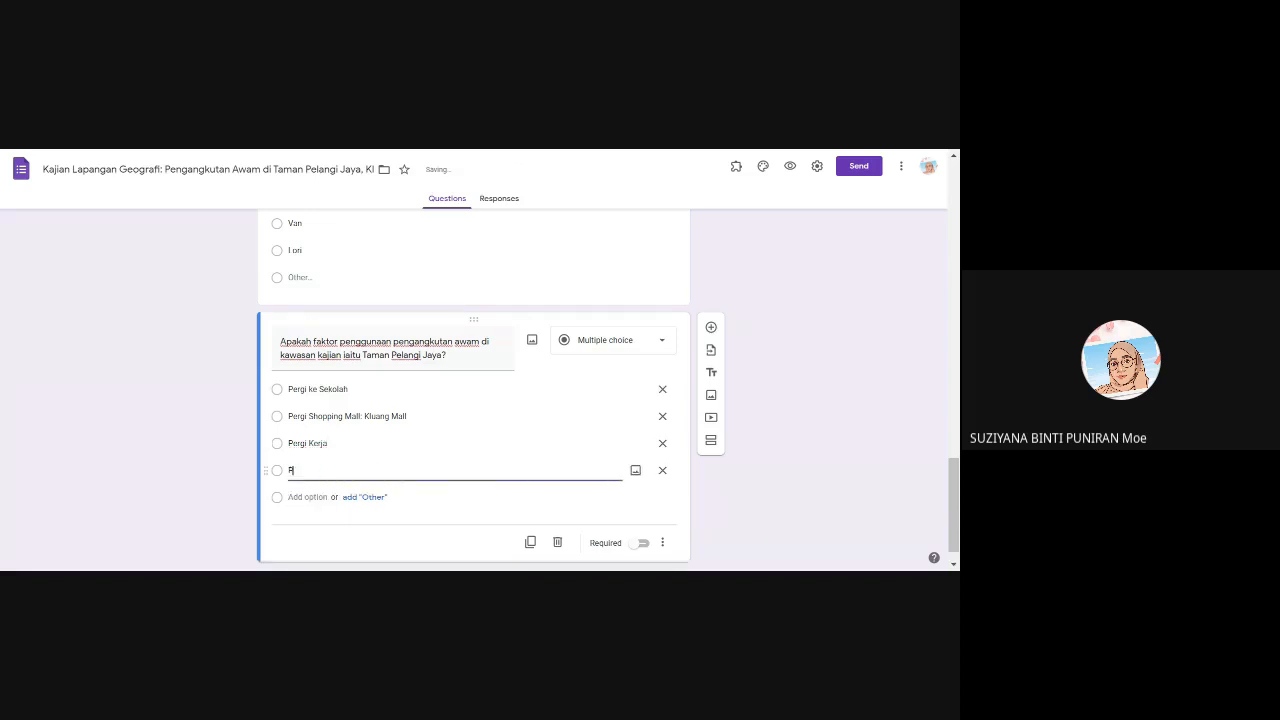
pyautogui.write('eMembeli keperluan r')
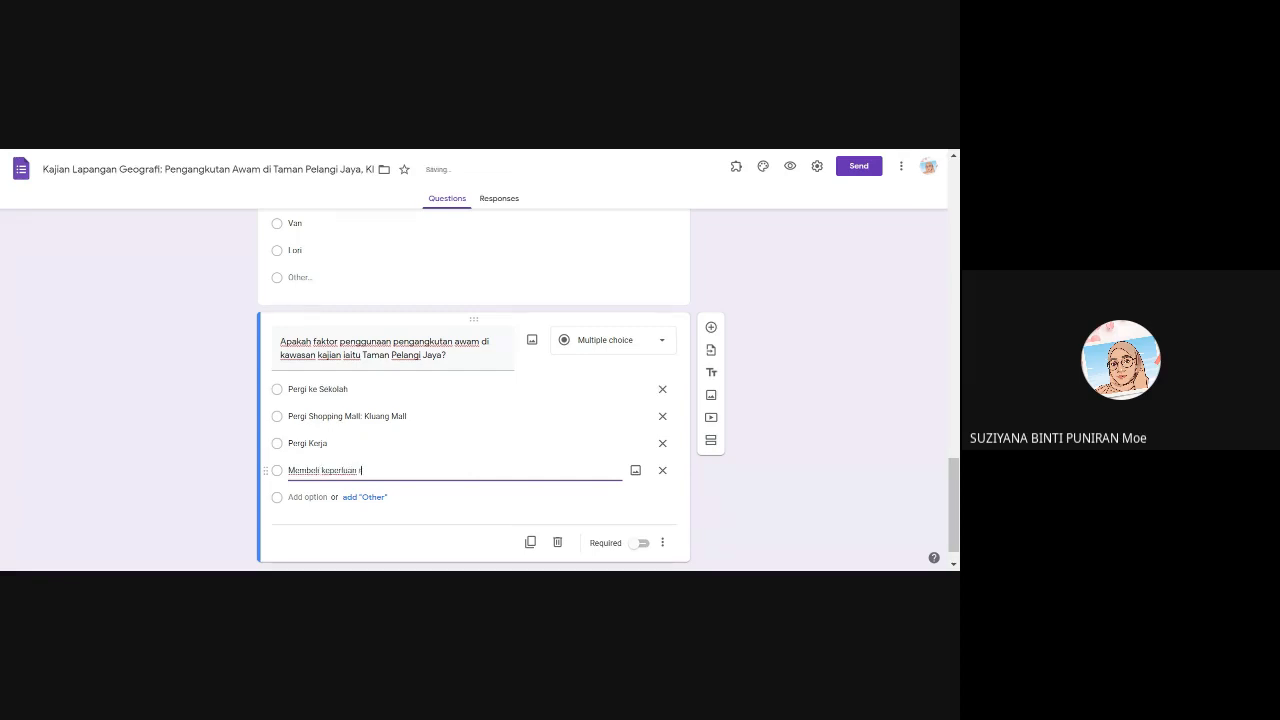
pyautogui.write('umah')
pyautogui.press('Return')
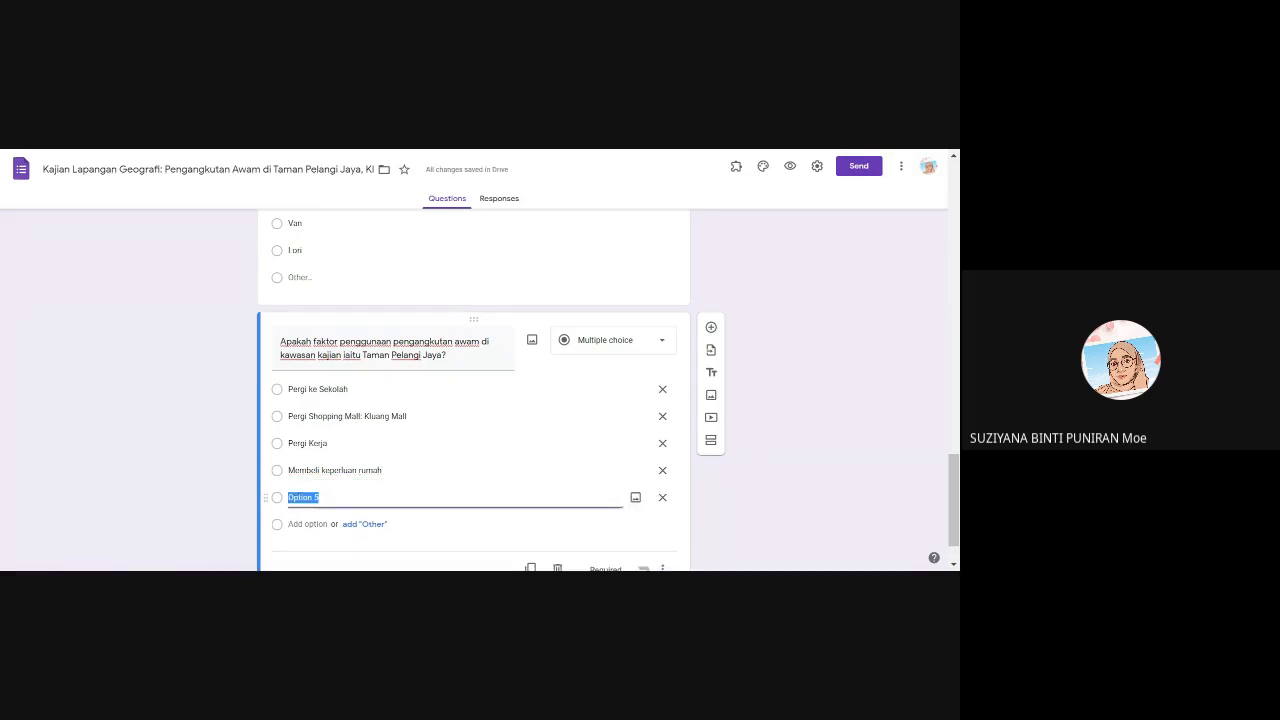
pyautogui.write('Bersiar-siar')
# Prefix the usage factors question with the number "2." and make it required.
pyautogui.click(400, 348)
pyautogui.click(382, 342)
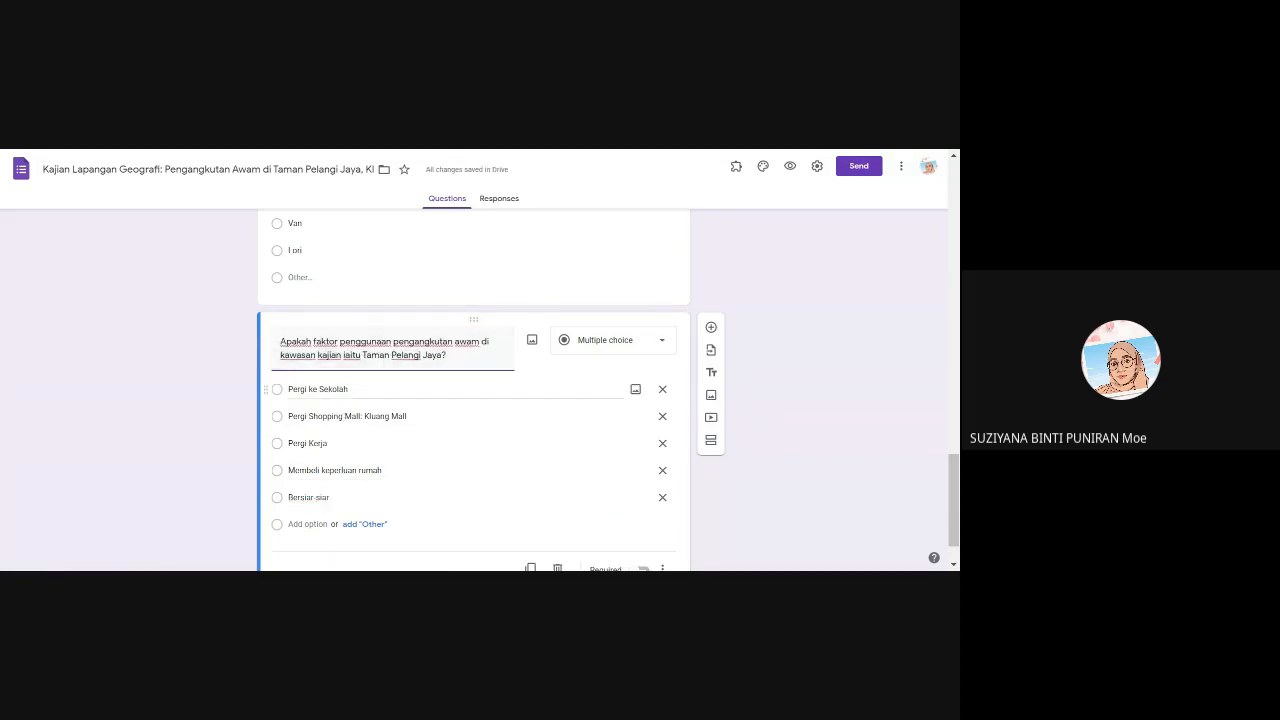
pyautogui.click(290, 389)
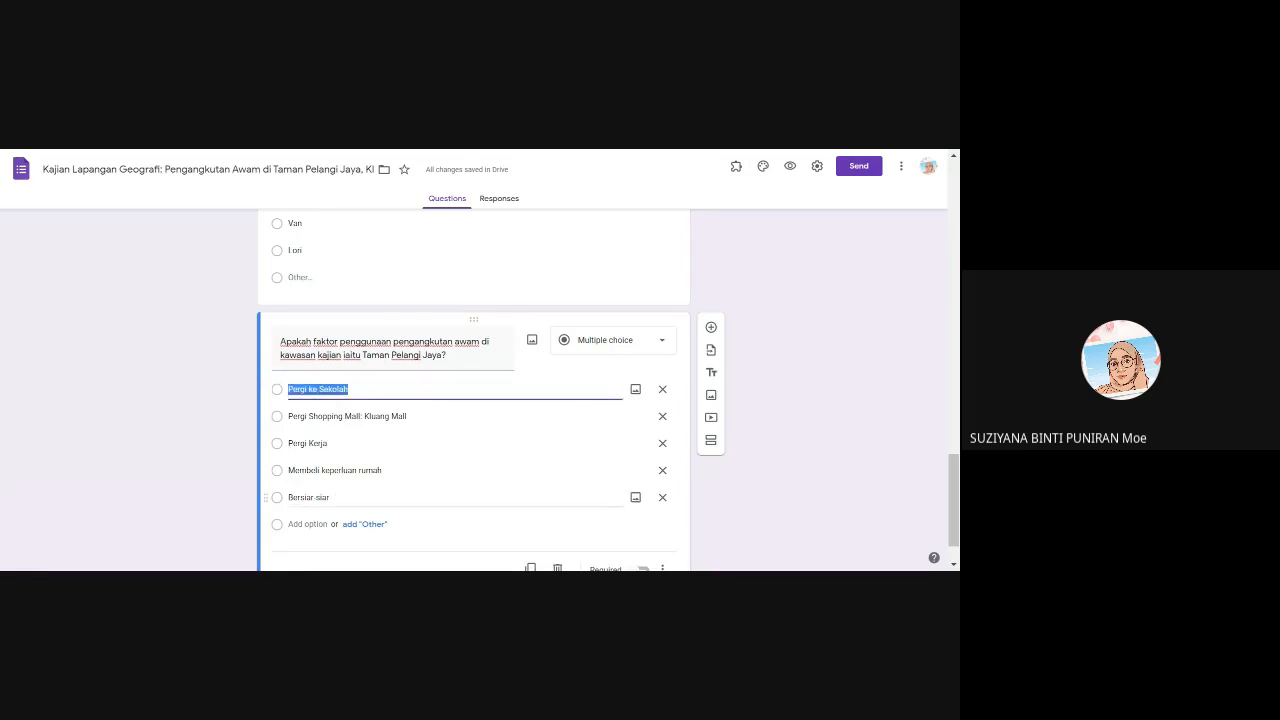
pyautogui.scroll(-1, 780, 486)
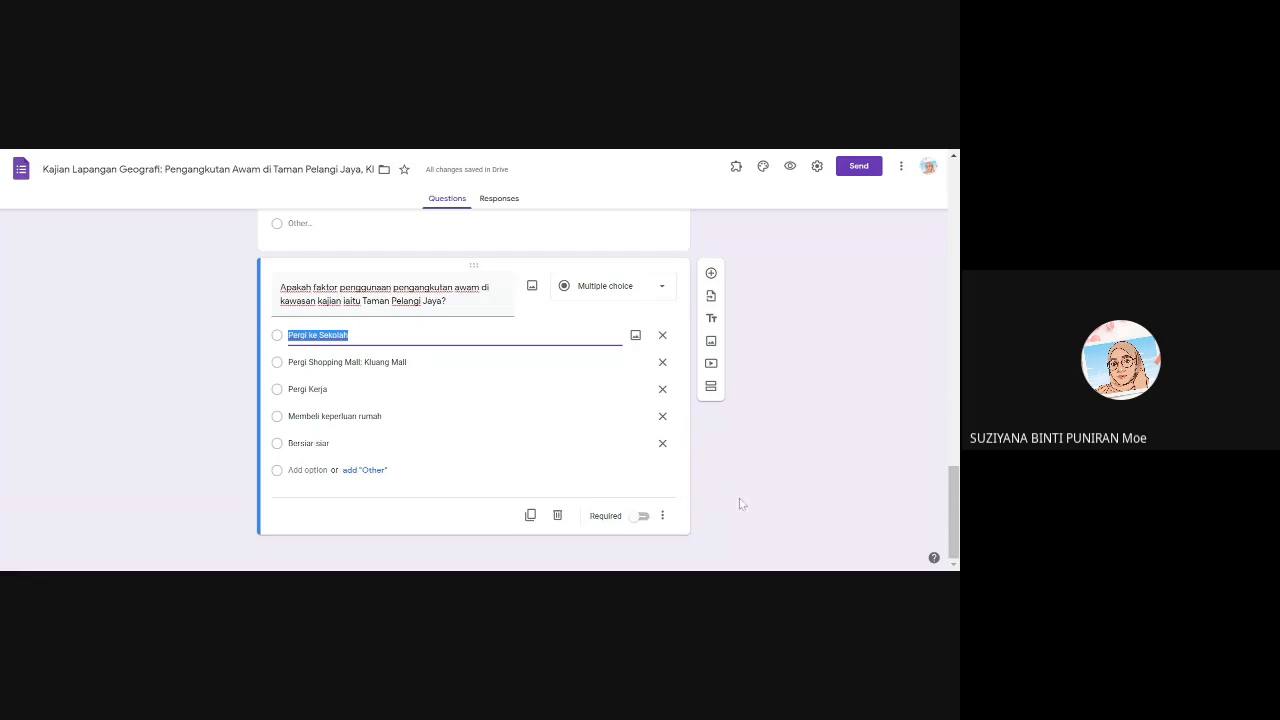
pyautogui.click(641, 517)
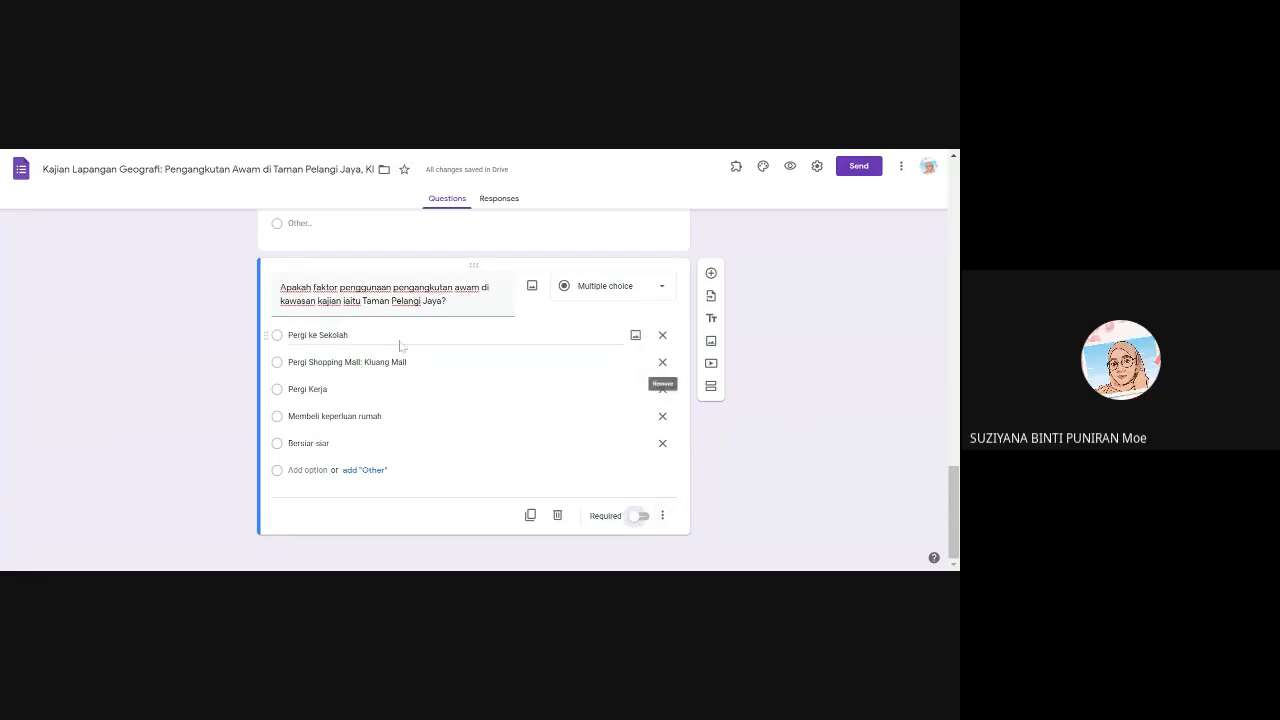
pyautogui.click(380, 298)
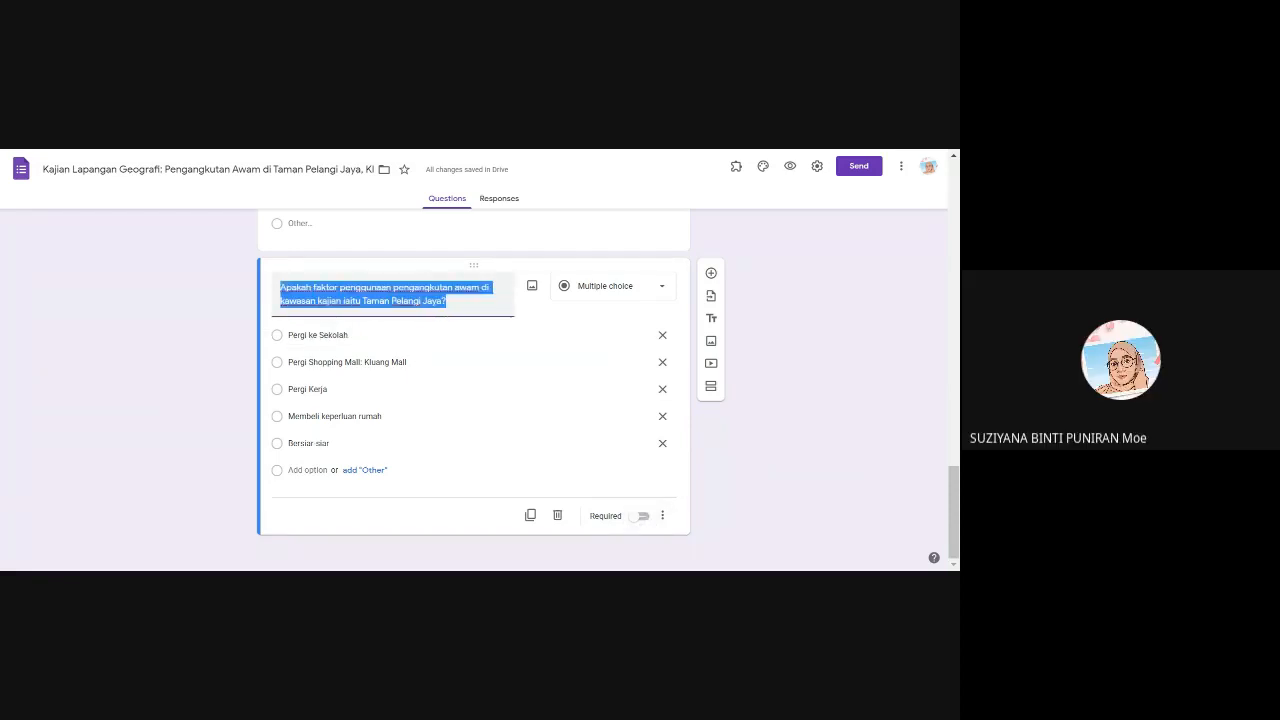
pyautogui.click(281, 288)
pyautogui.write('2.')
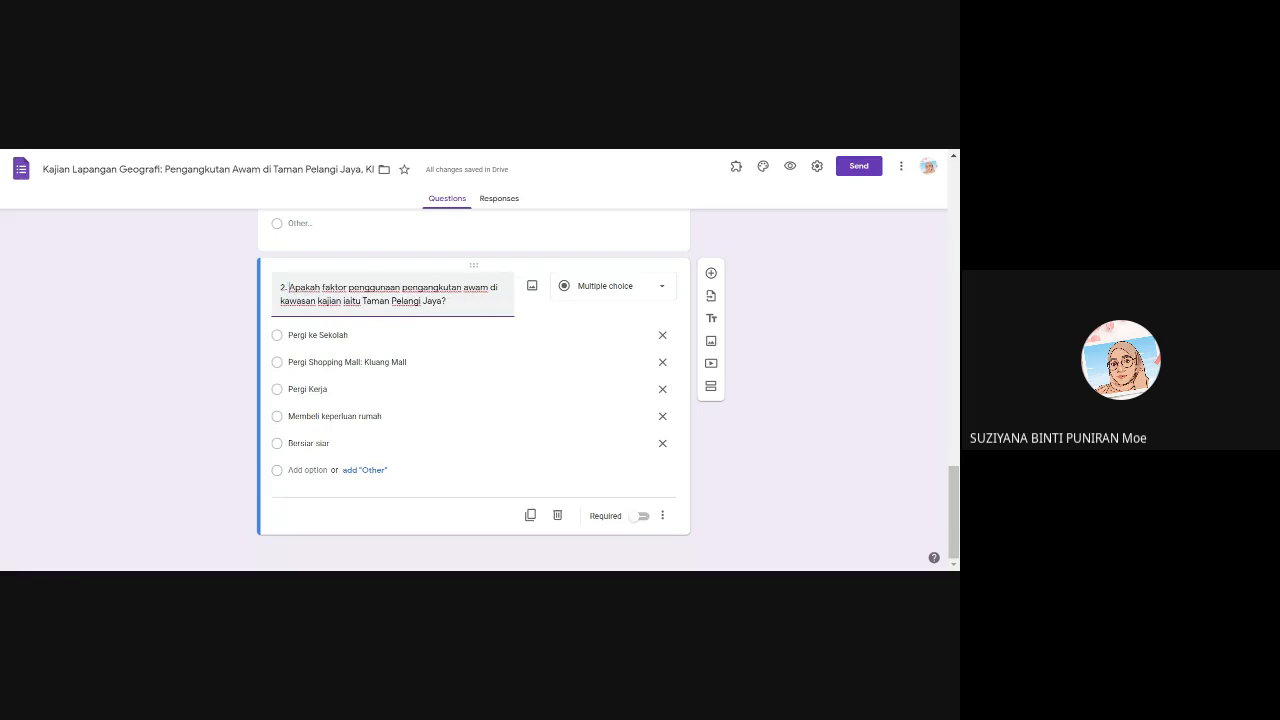
pyautogui.click(643, 518)
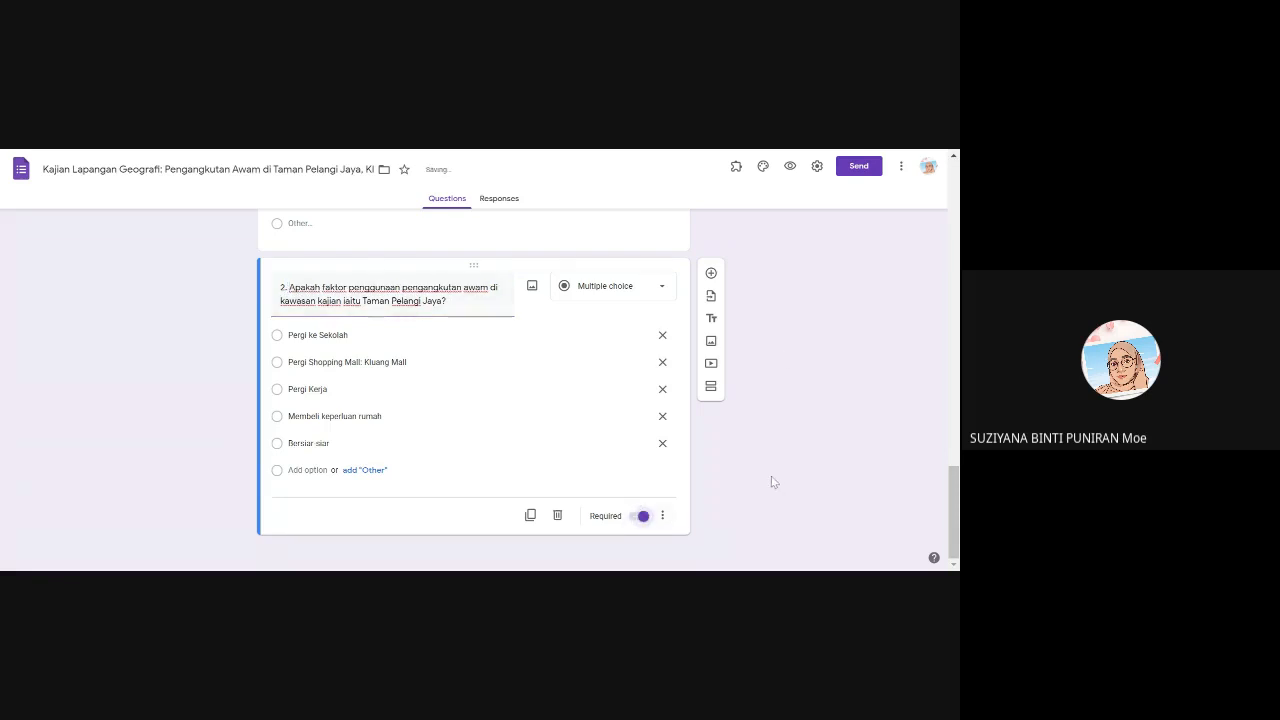
# Add a third question reading "3. Apakah kesan perkembangan pengangkutan awam di kawasan kajian- Taman Pelangi Jaya".
pyautogui.click(711, 272)
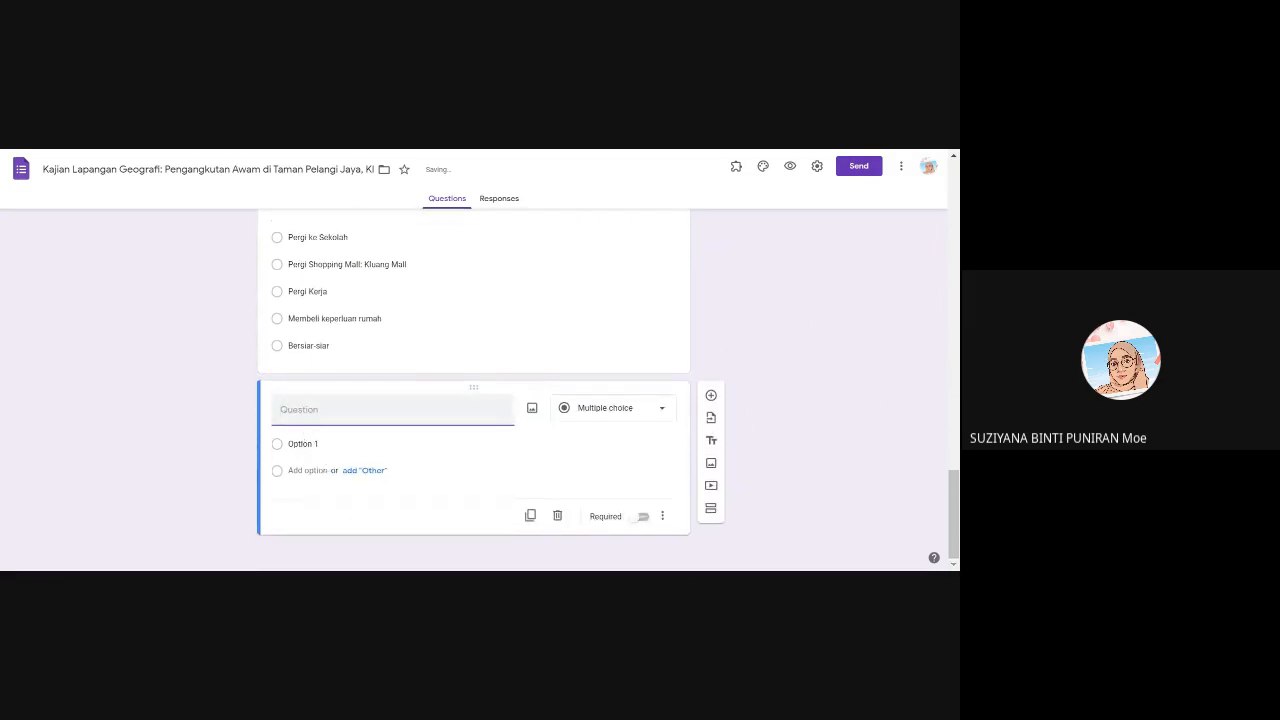
pyautogui.write('3.')
pyautogui.click(407, 149)
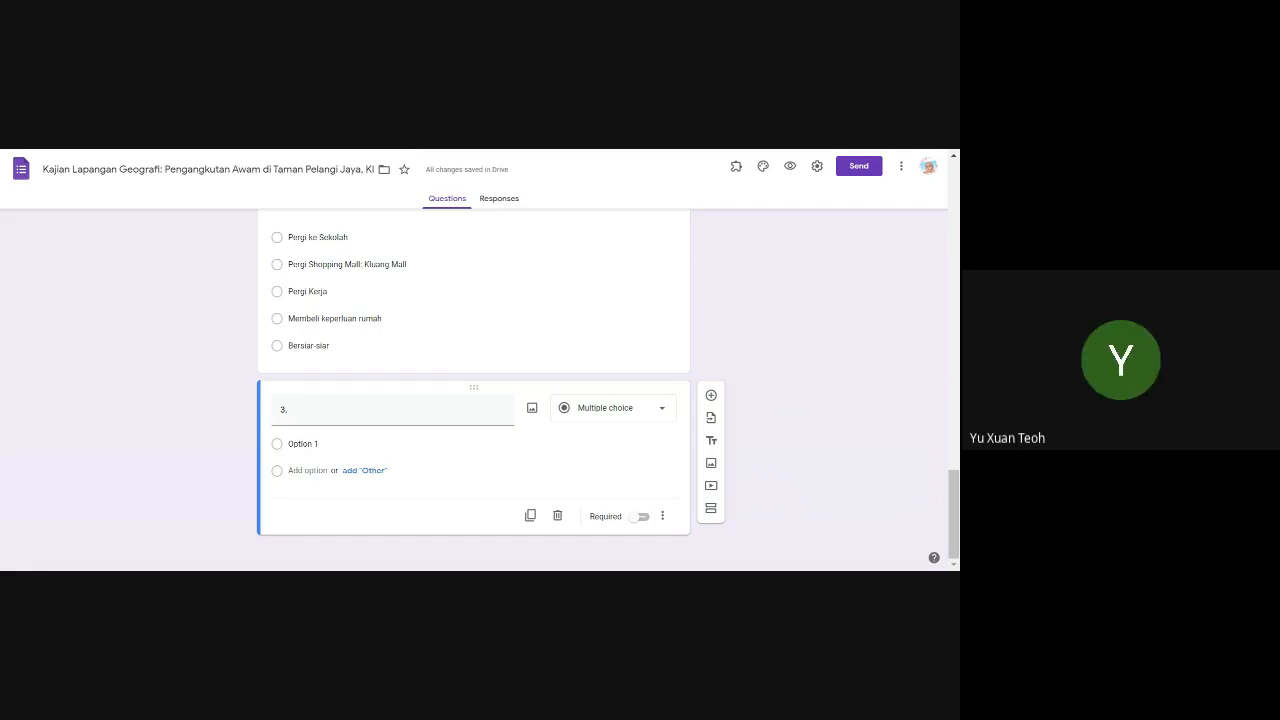
pyautogui.click(325, 411)
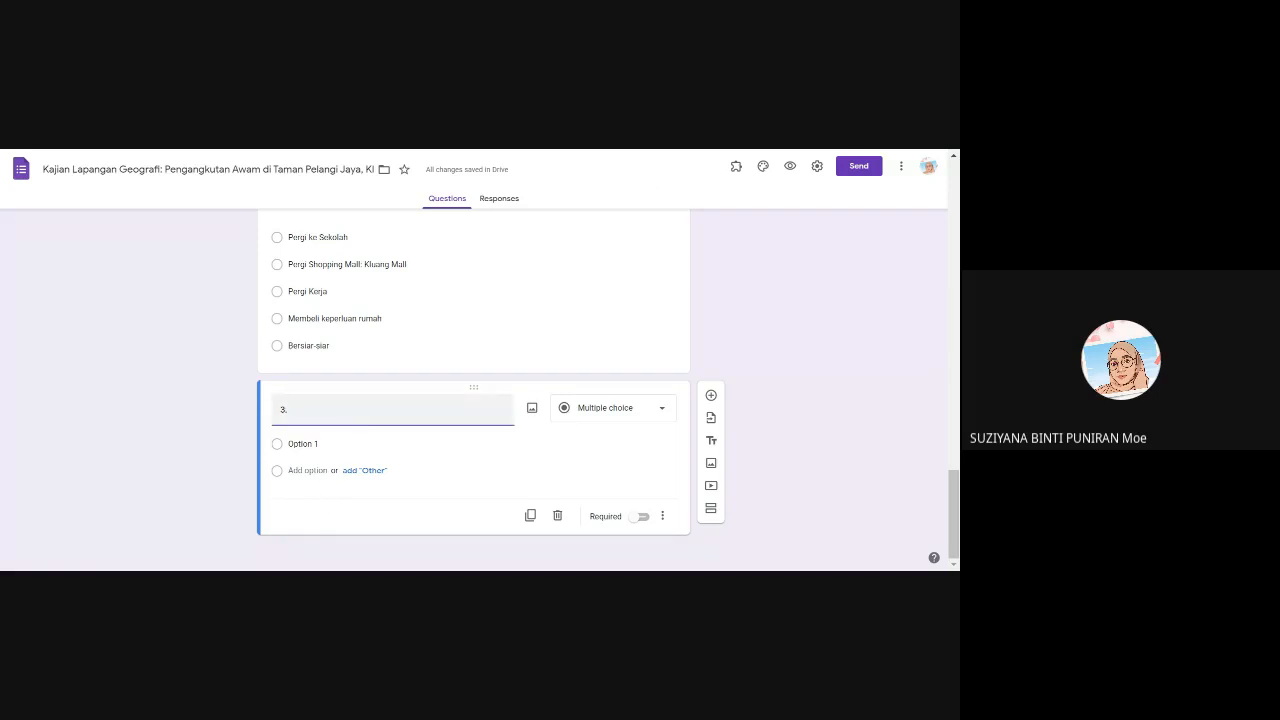
pyautogui.write('Apakah kesan perkembangan pengangkutan awam di kawasan kajian')
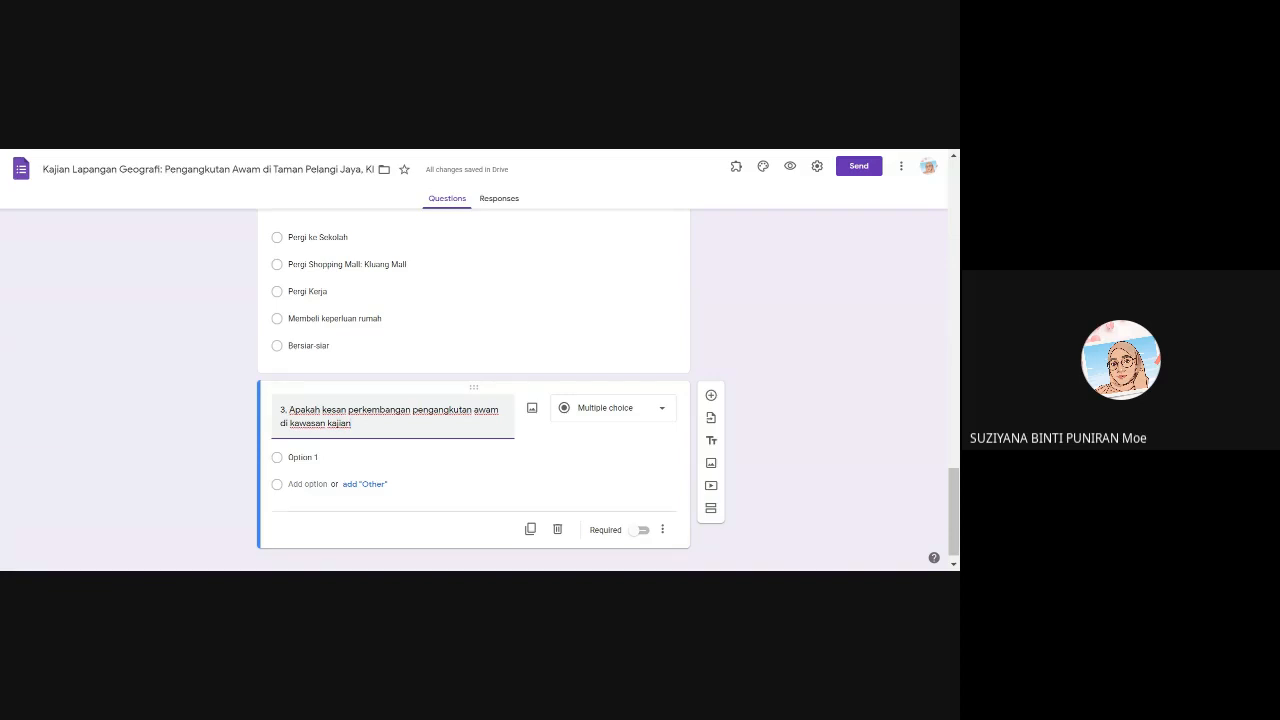
pyautogui.write('Kaman Pelangi Jaya')
# Enter "Pencemaran udara akibat daripada pelepasan asap kenderaan" as the first option of question 3.
pyautogui.click(305, 457)
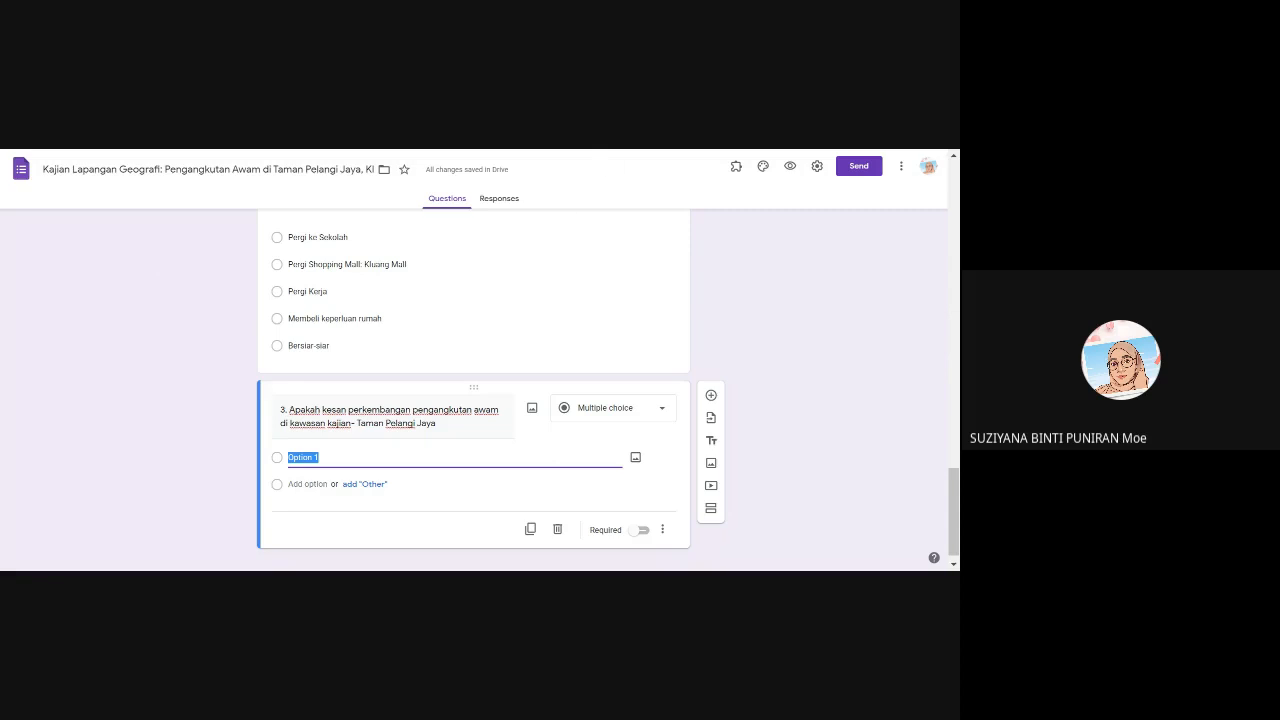
pyautogui.scroll(-1, 625, 313)
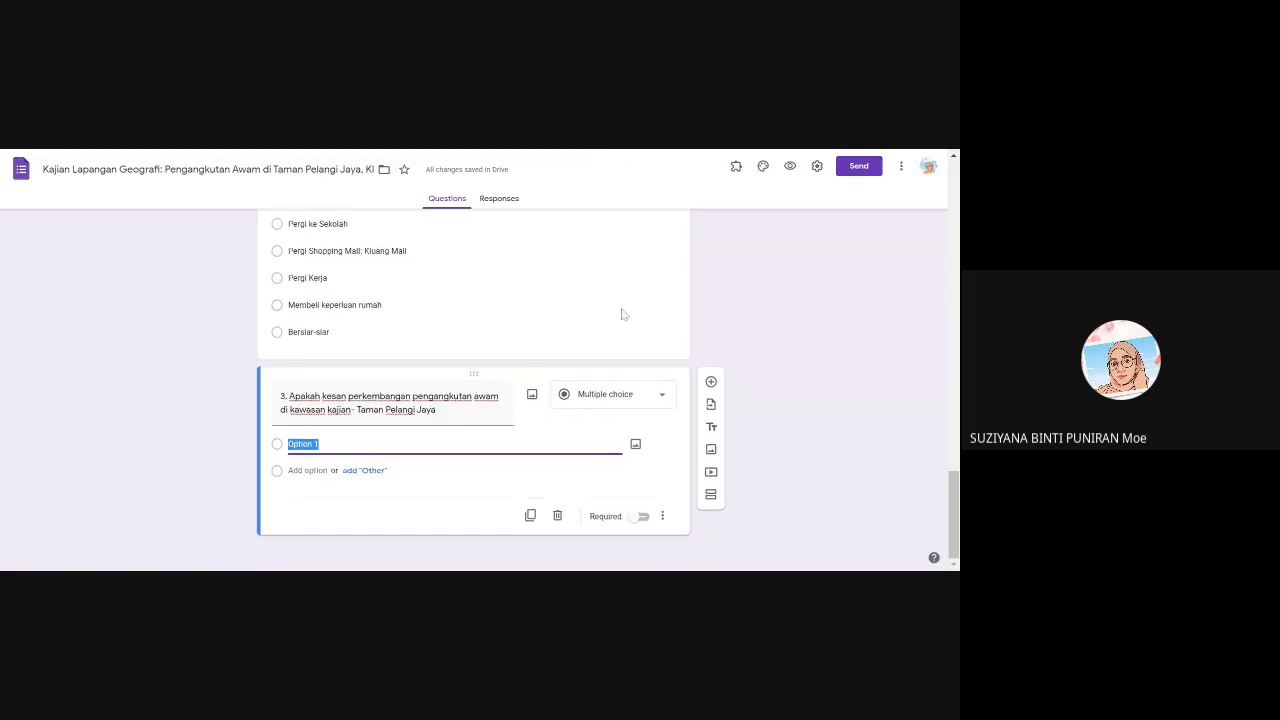
pyautogui.click(257, 155)
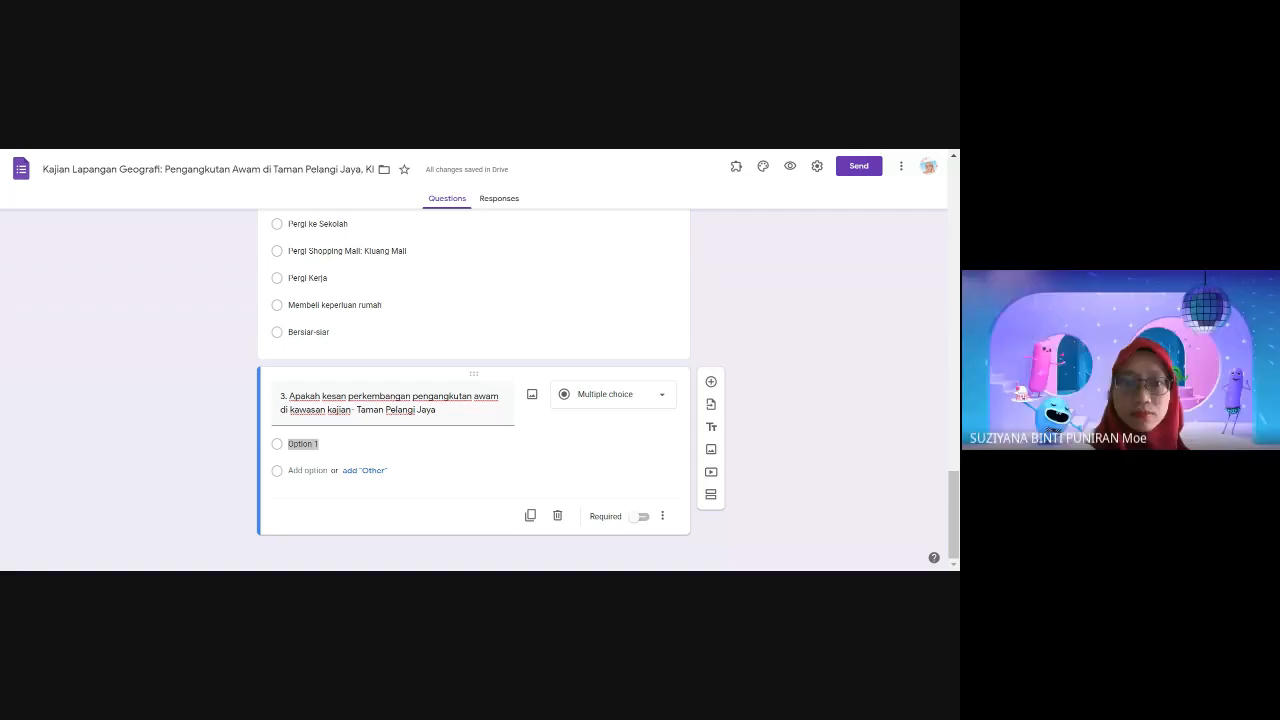
pyautogui.hotkey('alt', 'Tab')
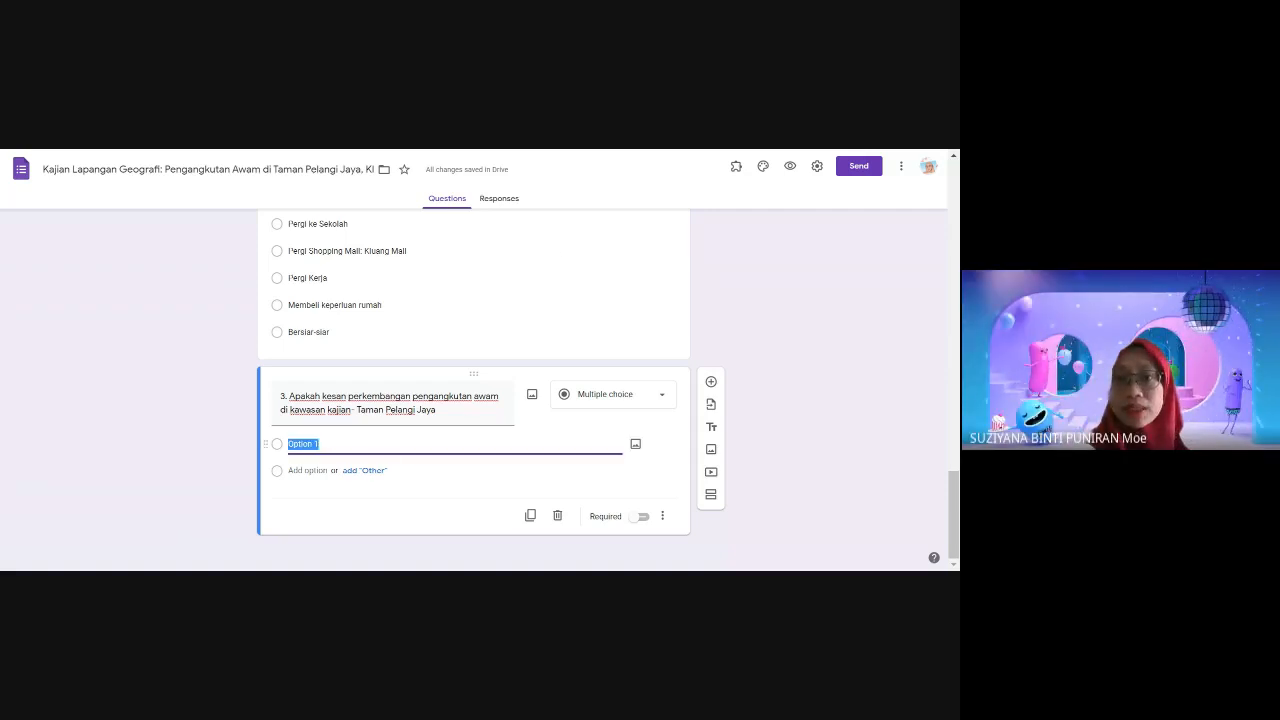
pyautogui.write('Pencemaran udara')
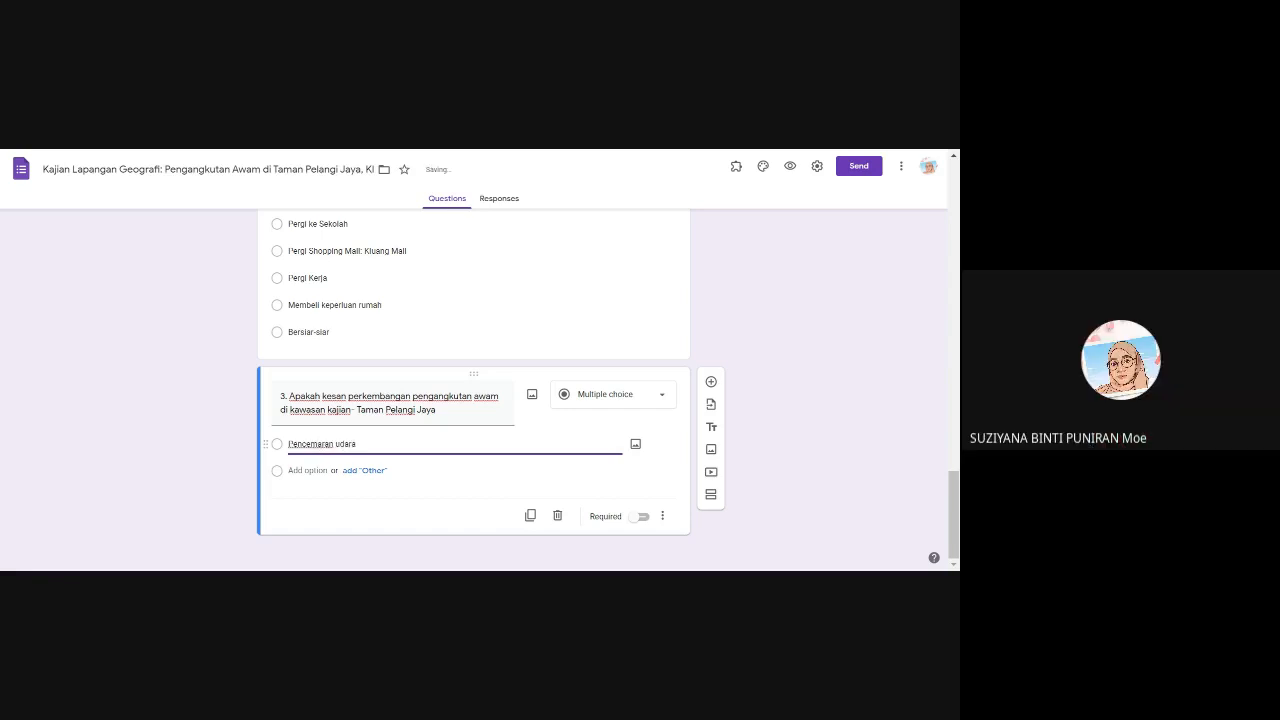
pyautogui.write(' akibat daripada pelepa')
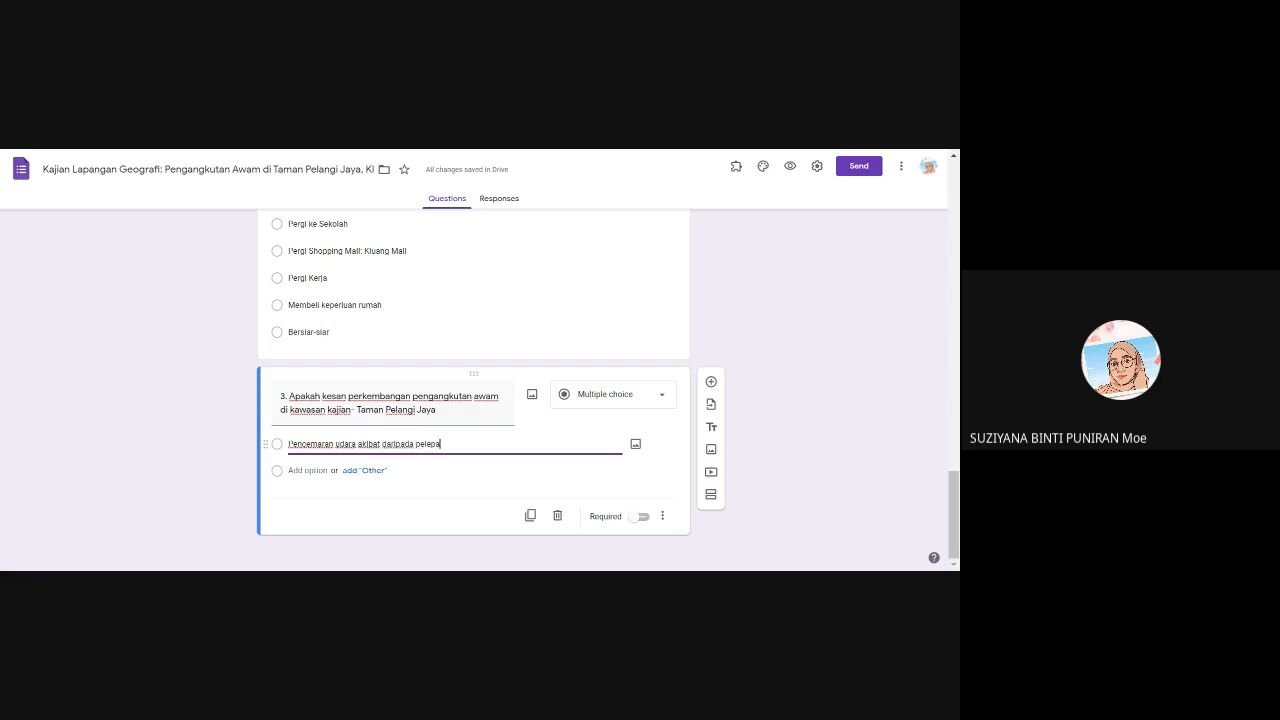
pyautogui.write('san asap kenderaan')
# Add "Pencemaran bunyi akibat daripada bunyi bising kenderaan yang melalui jalan perumahan" as question 3's second option, followed by a placeholder third option.
pyautogui.click(305, 470)
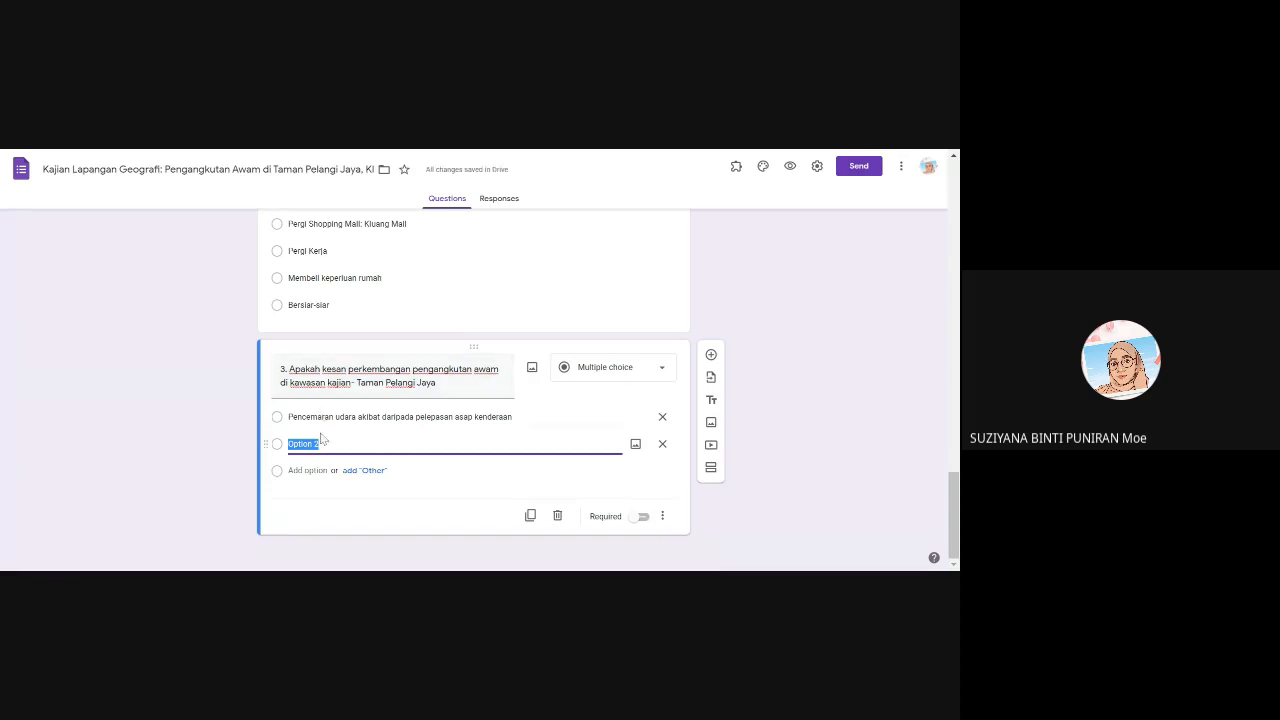
pyautogui.write('Kencemara')
pyautogui.write('n buny')
pyautogui.write('i akb')
pyautogui.write('i')
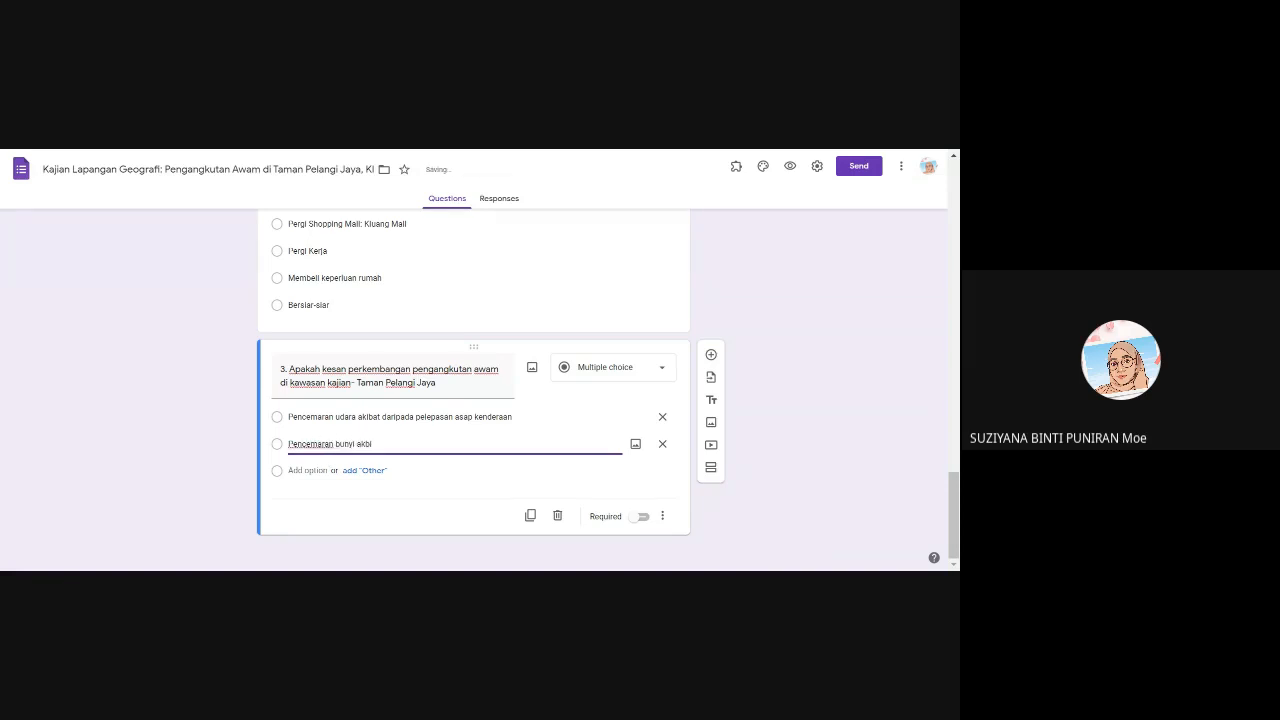
pyautogui.press('BackSpace')
pyautogui.press('BackSpace')
pyautogui.write('ibat daripada bunyi')
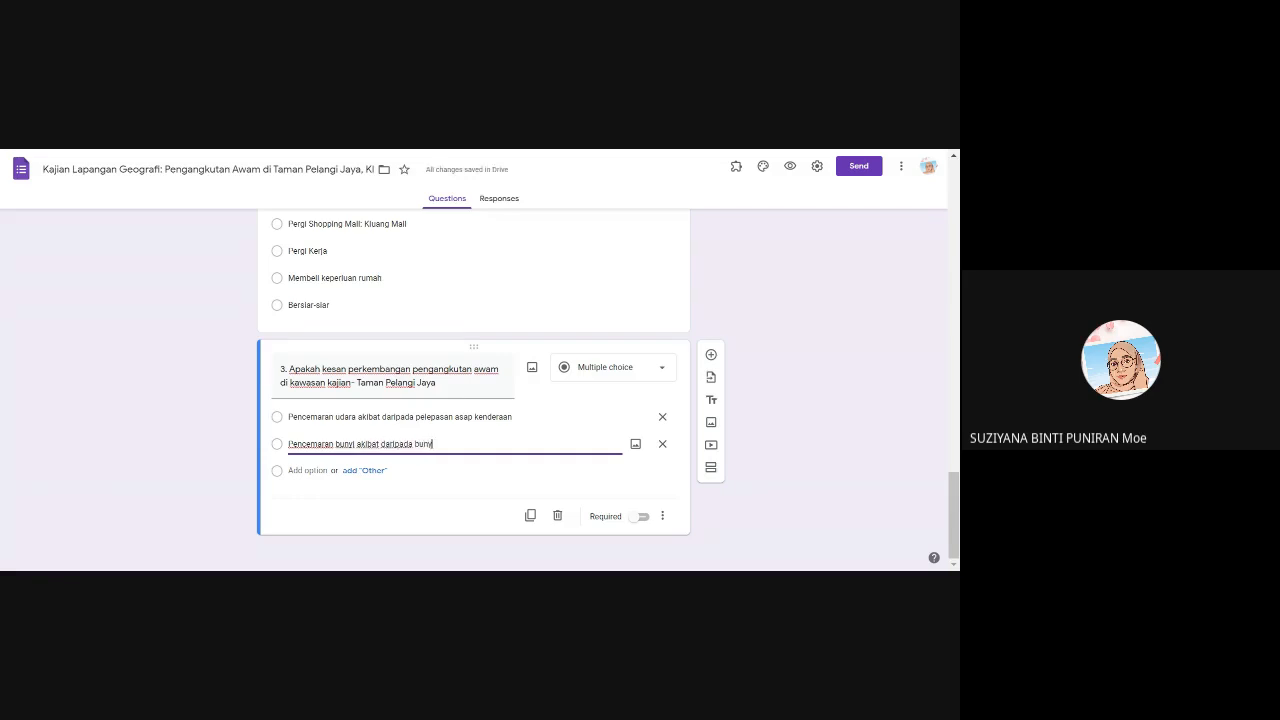
pyautogui.write(' bising kenderaan yan')
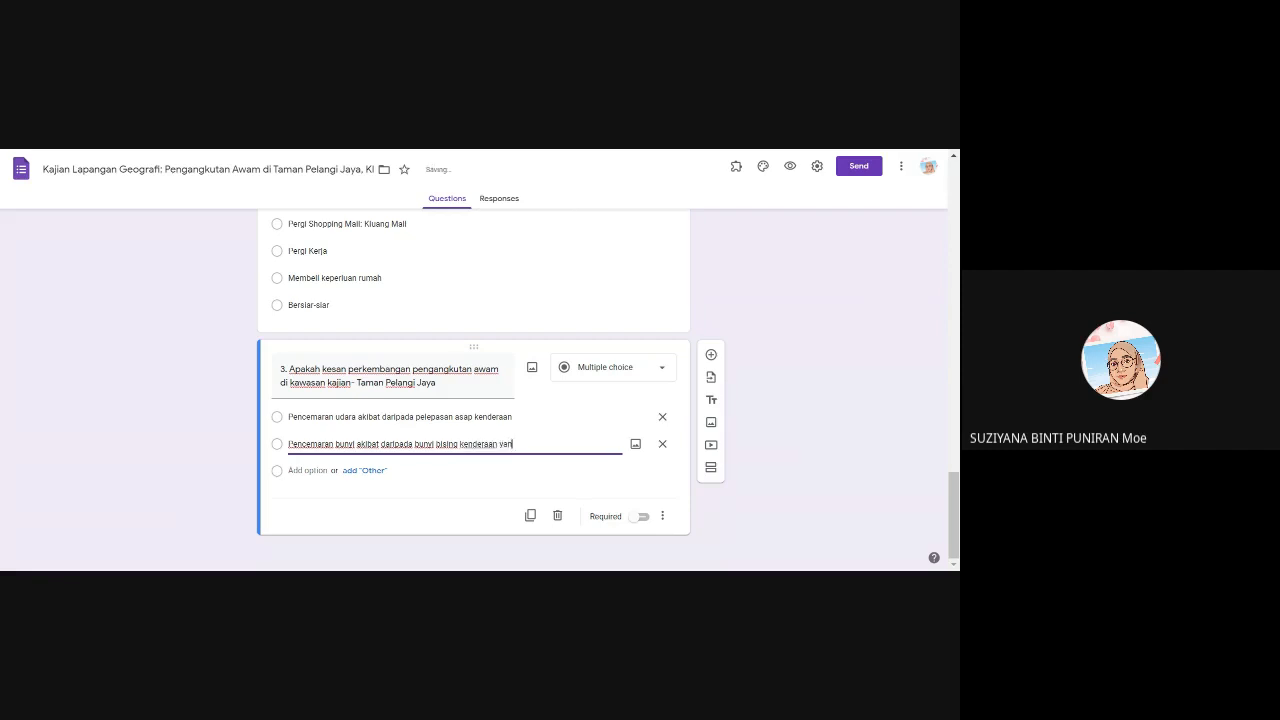
pyautogui.write('g melalui (alan perumahan')
pyautogui.press('Return')
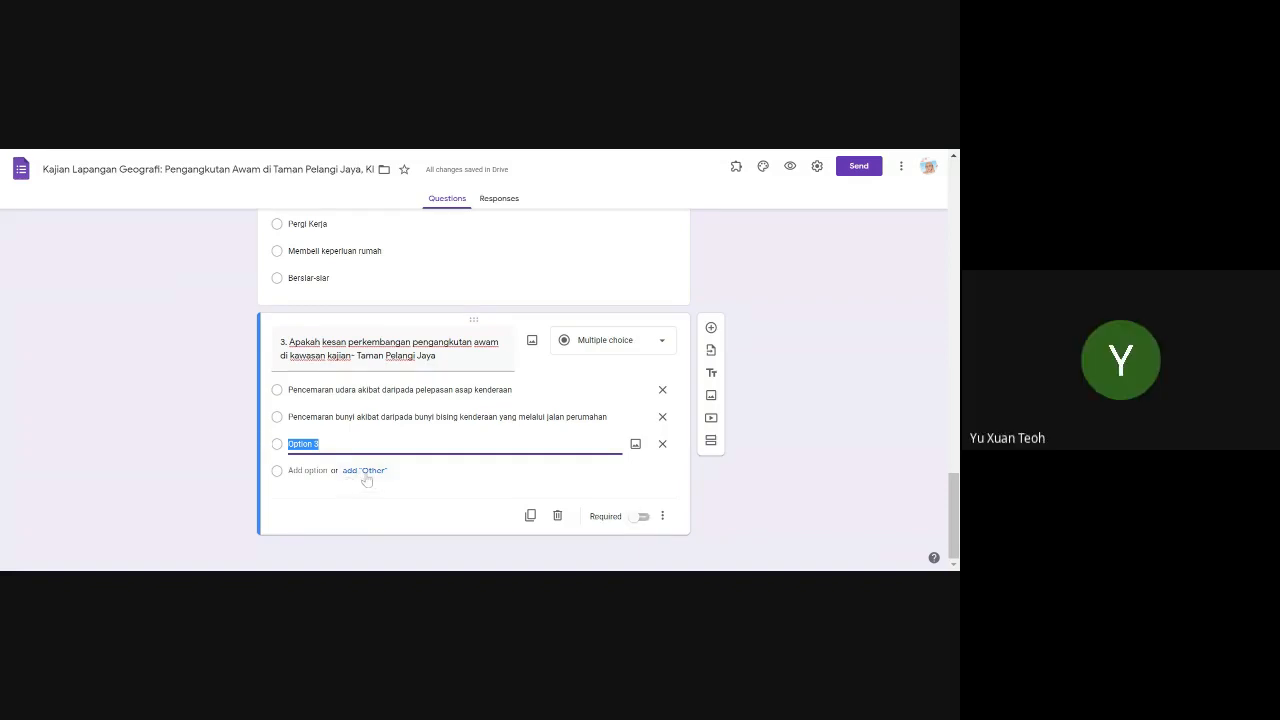
# Add an "Other" choice to question 2 about the usage factors.
pyautogui.scroll(3, 449, 324)
pyautogui.scroll(1, 449, 324)
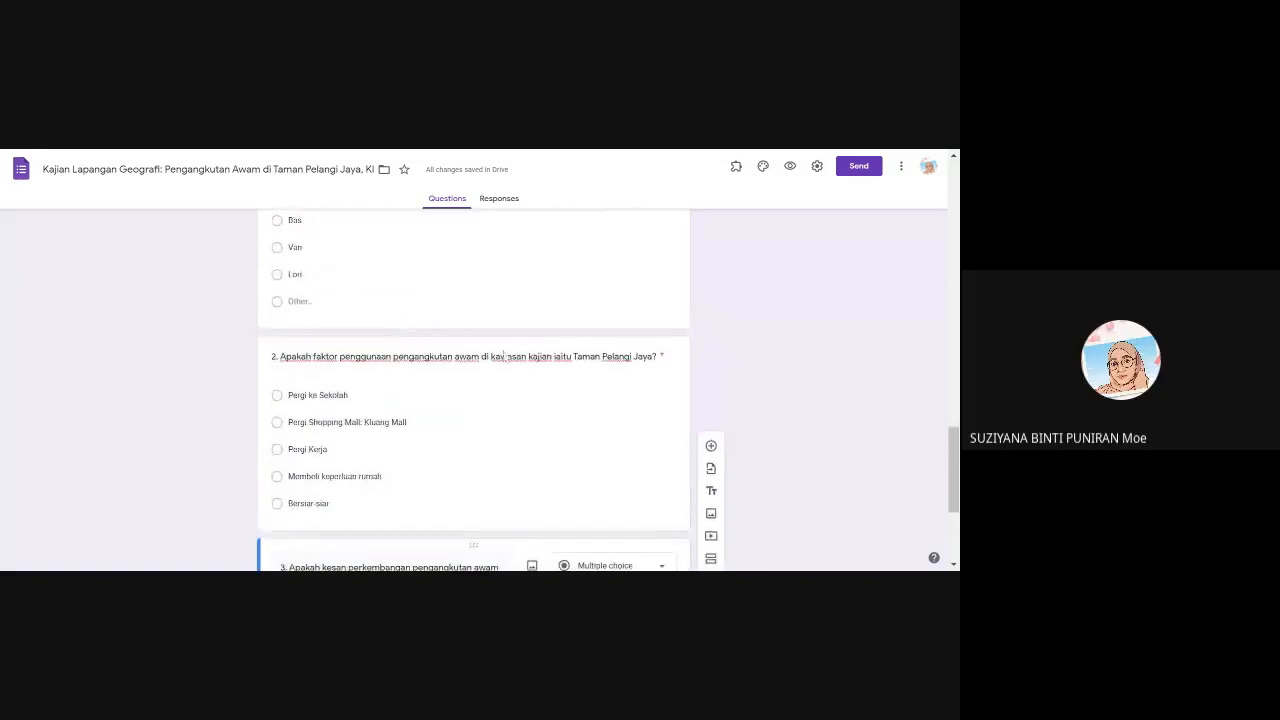
pyautogui.click(520, 421)
pyautogui.scroll(-4, 450, 430)
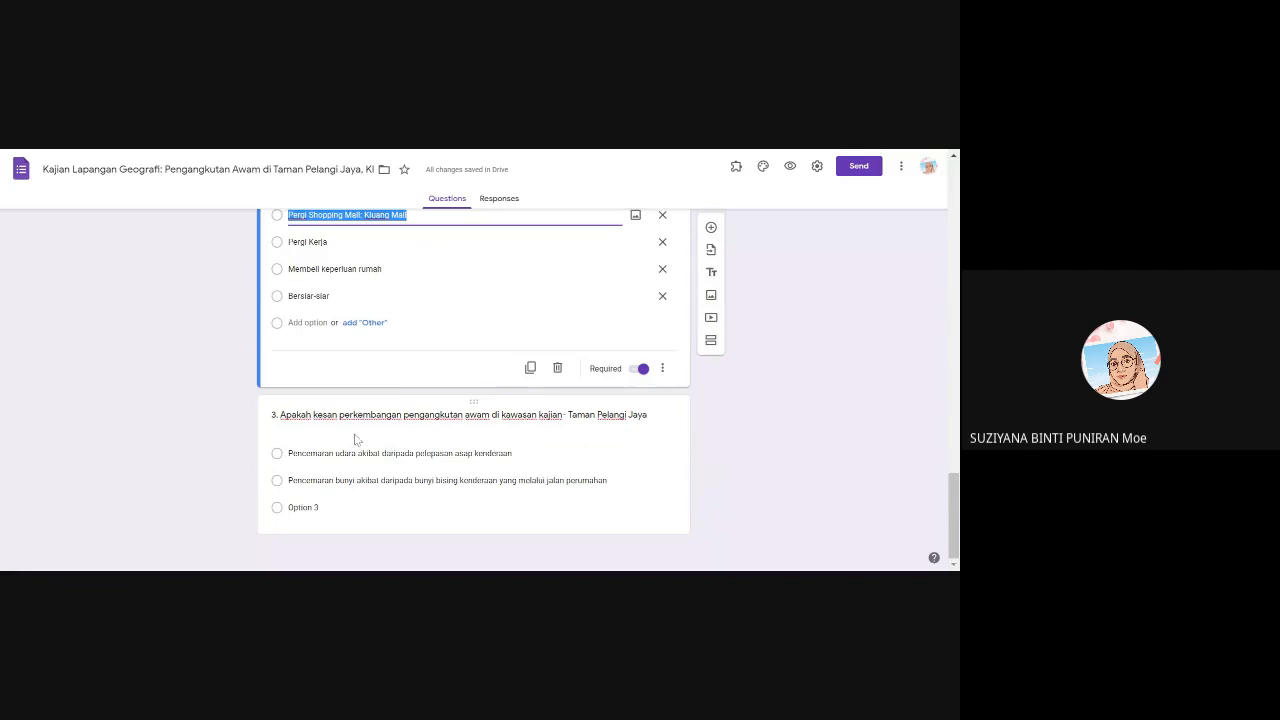
pyautogui.click(368, 323)
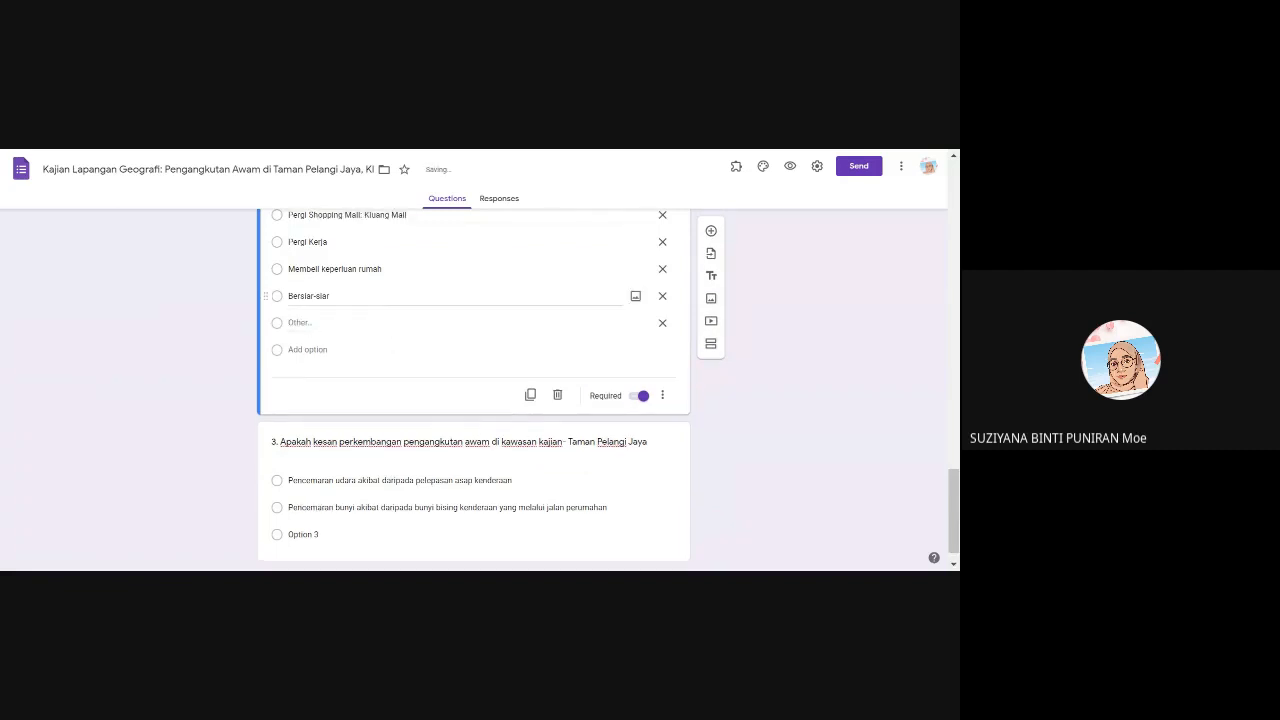
# Extend question 3 with placeholder options 4 and 5 plus an "Other" choice, and make it required.
pyautogui.scroll(-1, 316, 540)
pyautogui.click(330, 508)
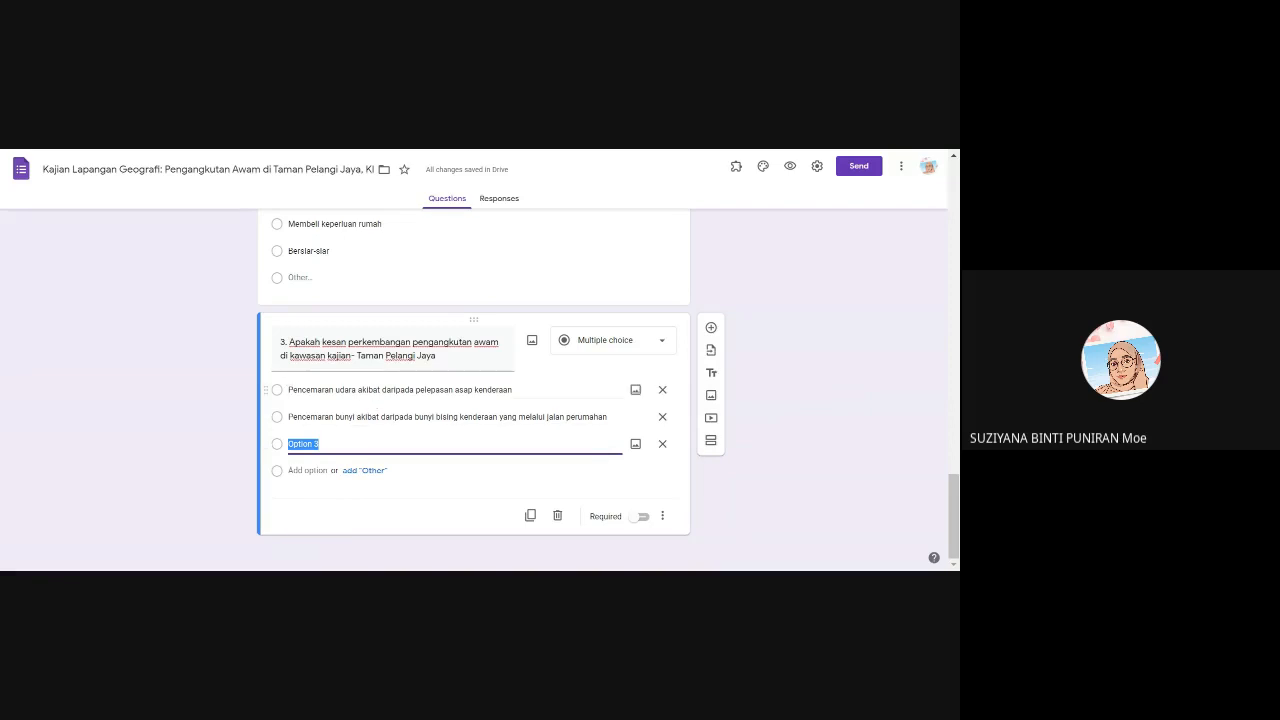
pyautogui.moveTo(326, 402); pyautogui.dragTo(326, 469)
pyautogui.click(304, 470)
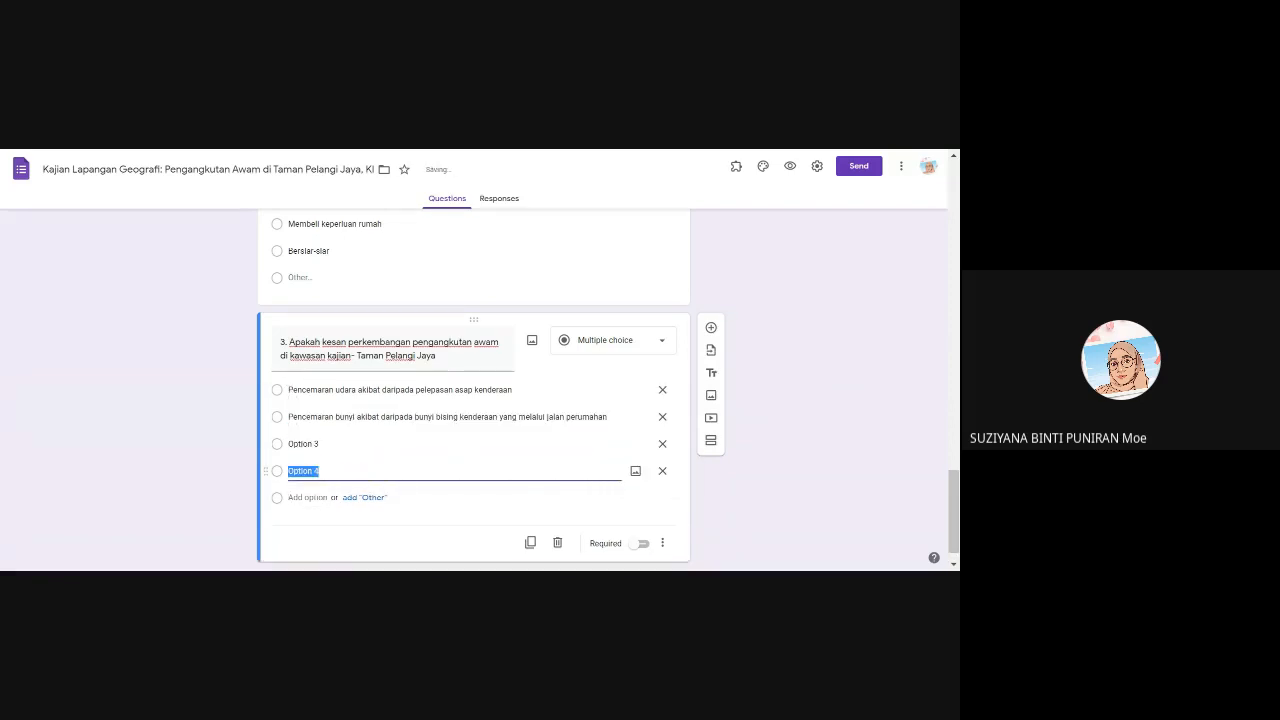
pyautogui.press('Return')
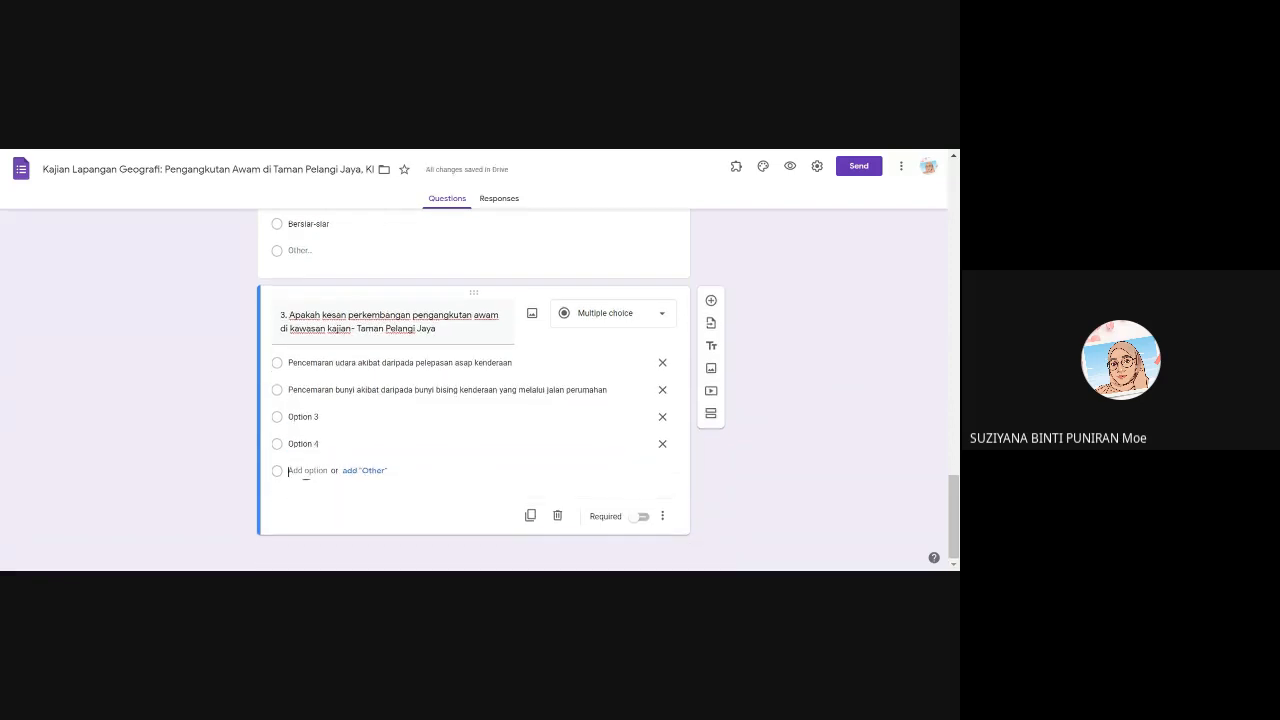
pyautogui.click(380, 478)
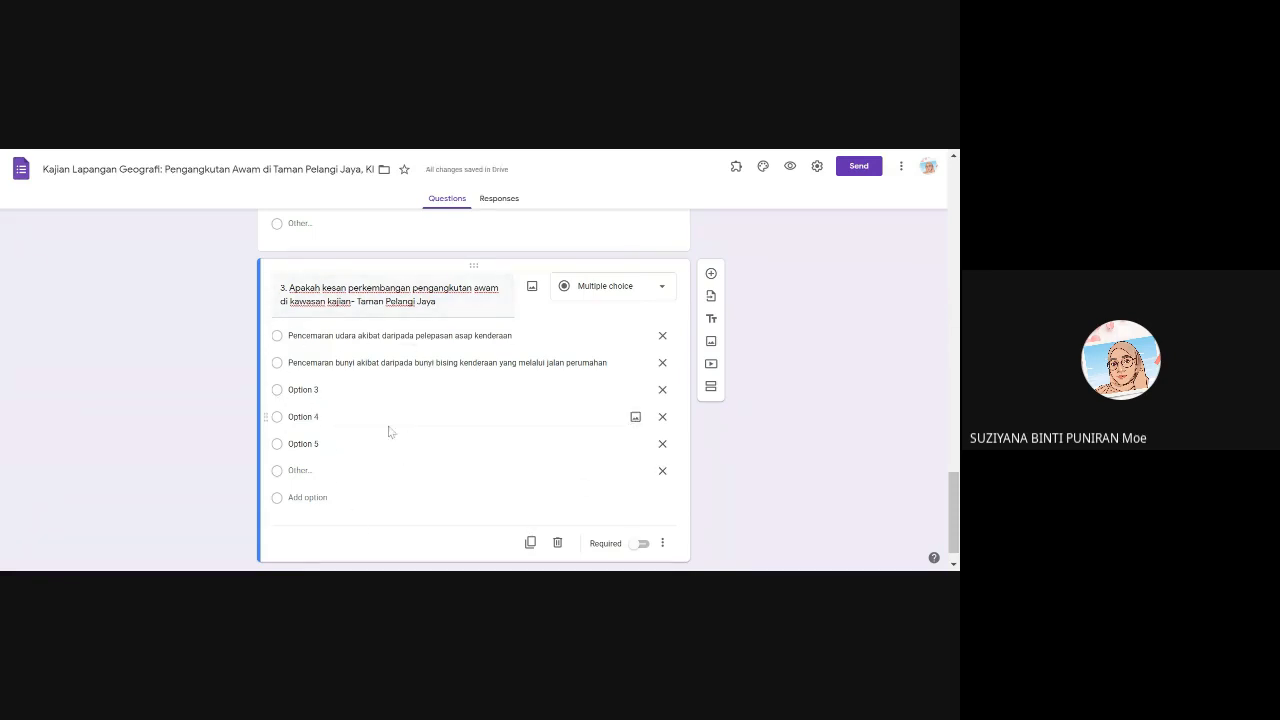
pyautogui.click(640, 543)
# Add a fourth question reading "4. Nyatakan cadangan mengurangkan kesan perkembangan pengangkutan awam di kawasan kajian- Taman Pelangi Jaya?".
pyautogui.click(711, 274)
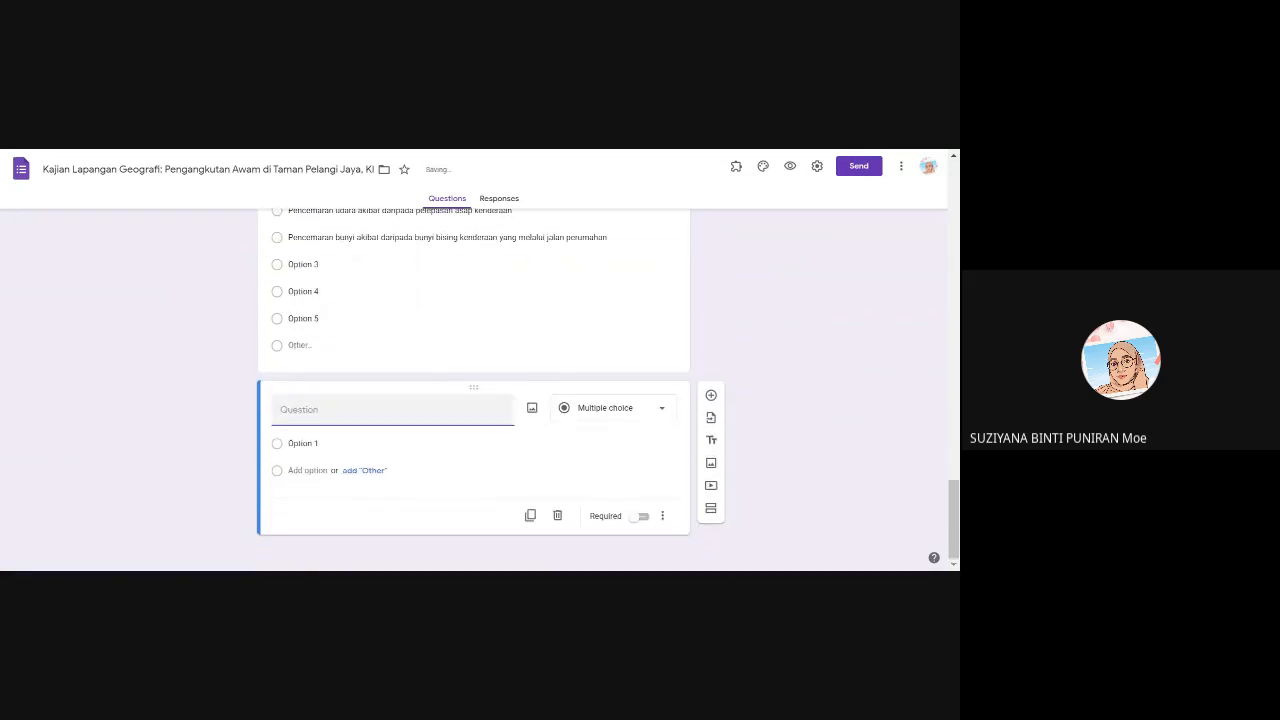
pyautogui.write('4.')
pyautogui.hotkey('alt', 'Tab')
pyautogui.hotkey('alt', 'Tab')
pyautogui.write('Nyatakan cadangan mengurangkan kesan perkembangan pengangkutan awam di kawasan kajian?')
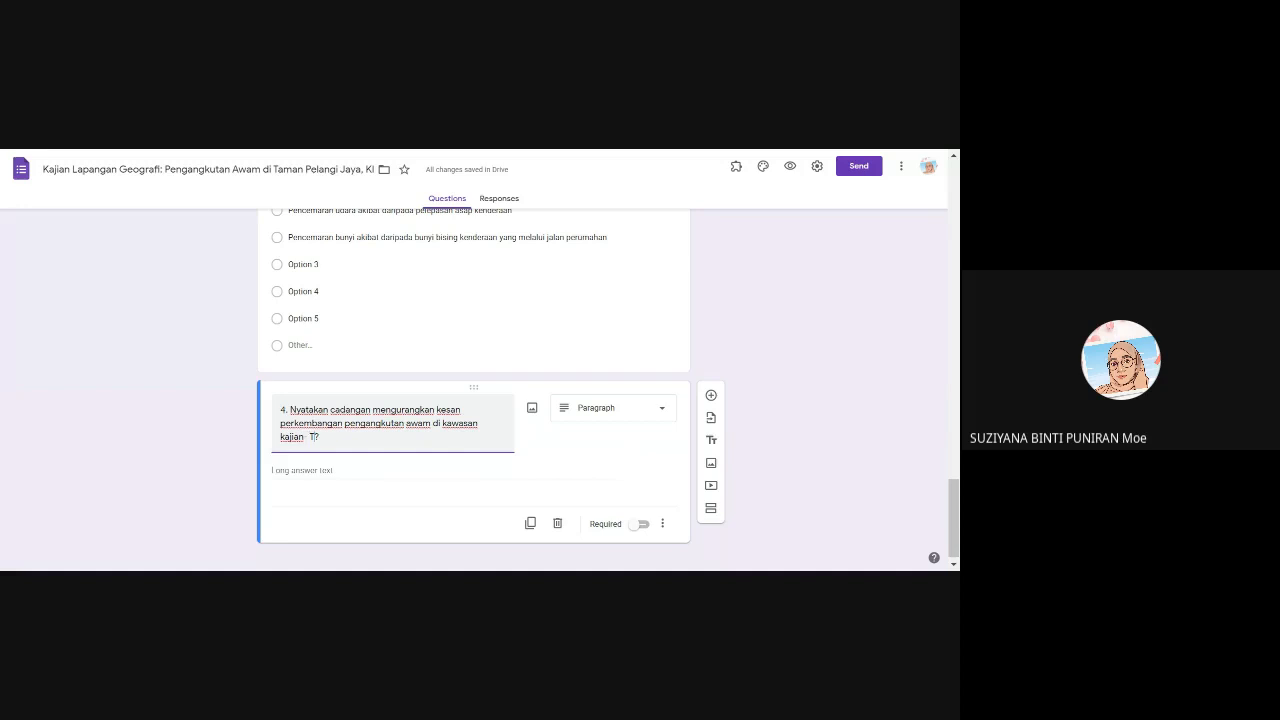
pyautogui.write('aman p')
pyautogui.write('elaangi Jaya')
# Change the answer type of question 4 to Checkboxes.
pyautogui.click(631, 420)
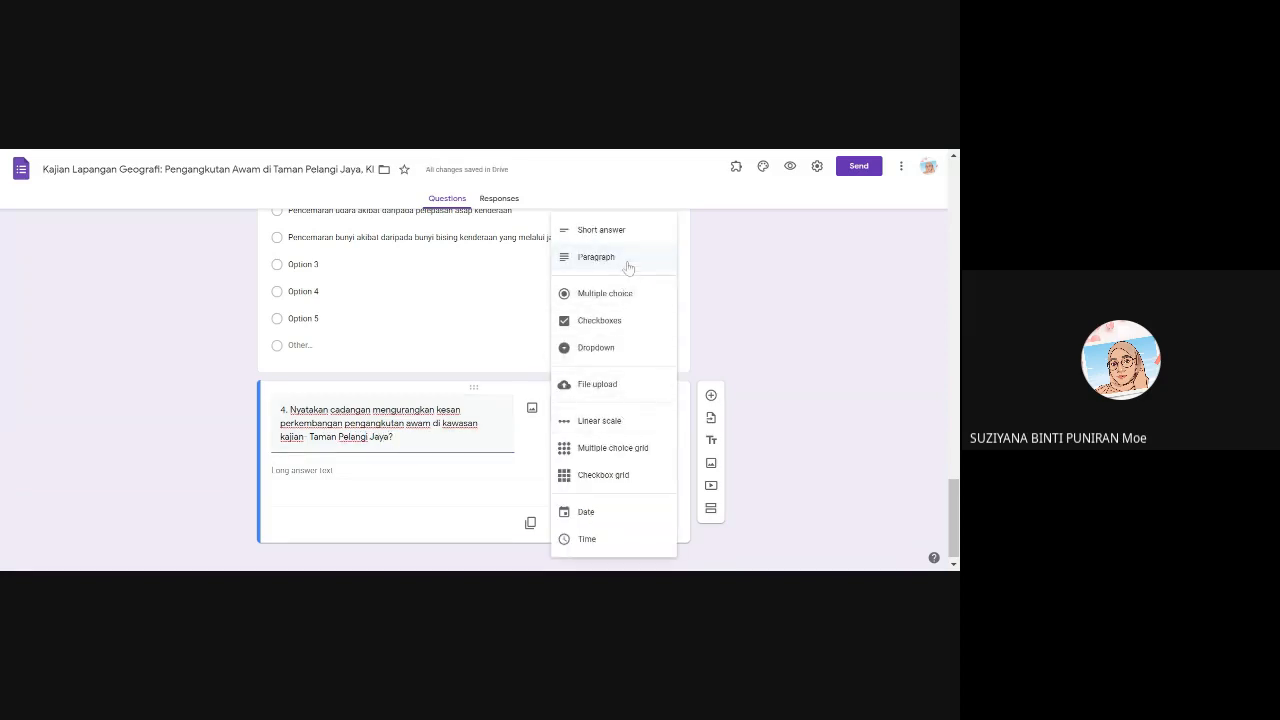
pyautogui.click(615, 320)
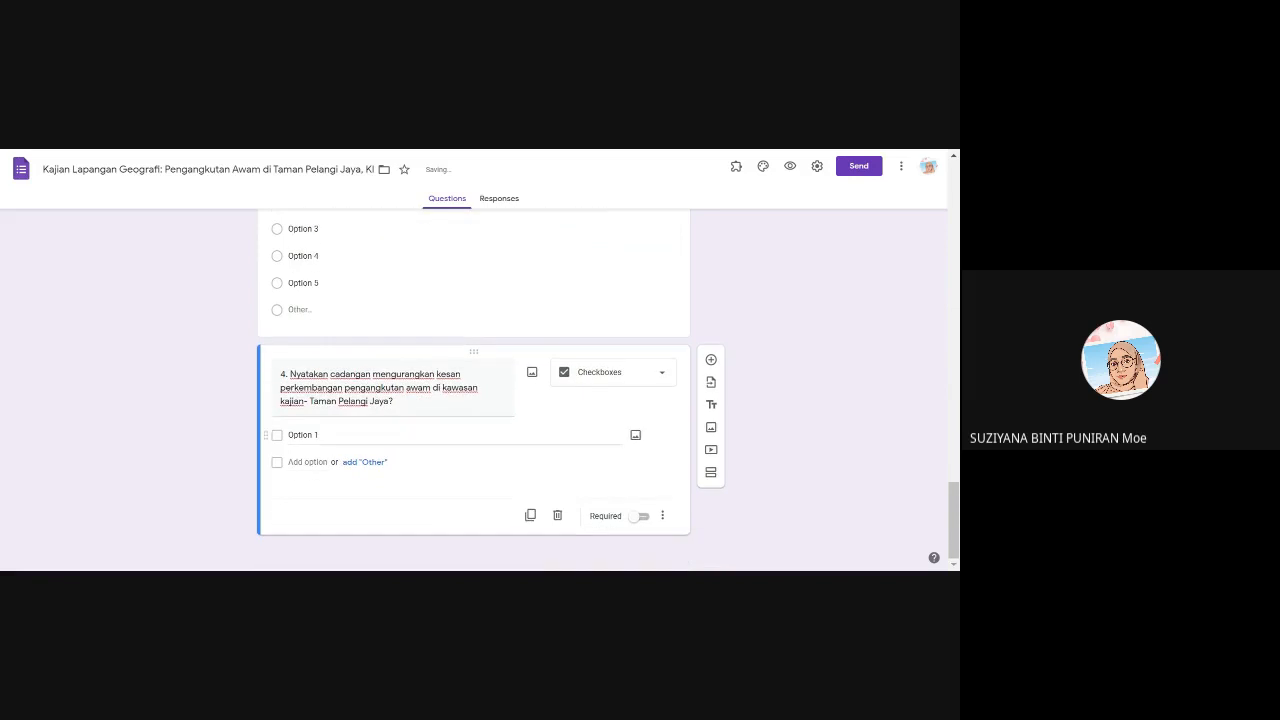
pyautogui.click(313, 435)
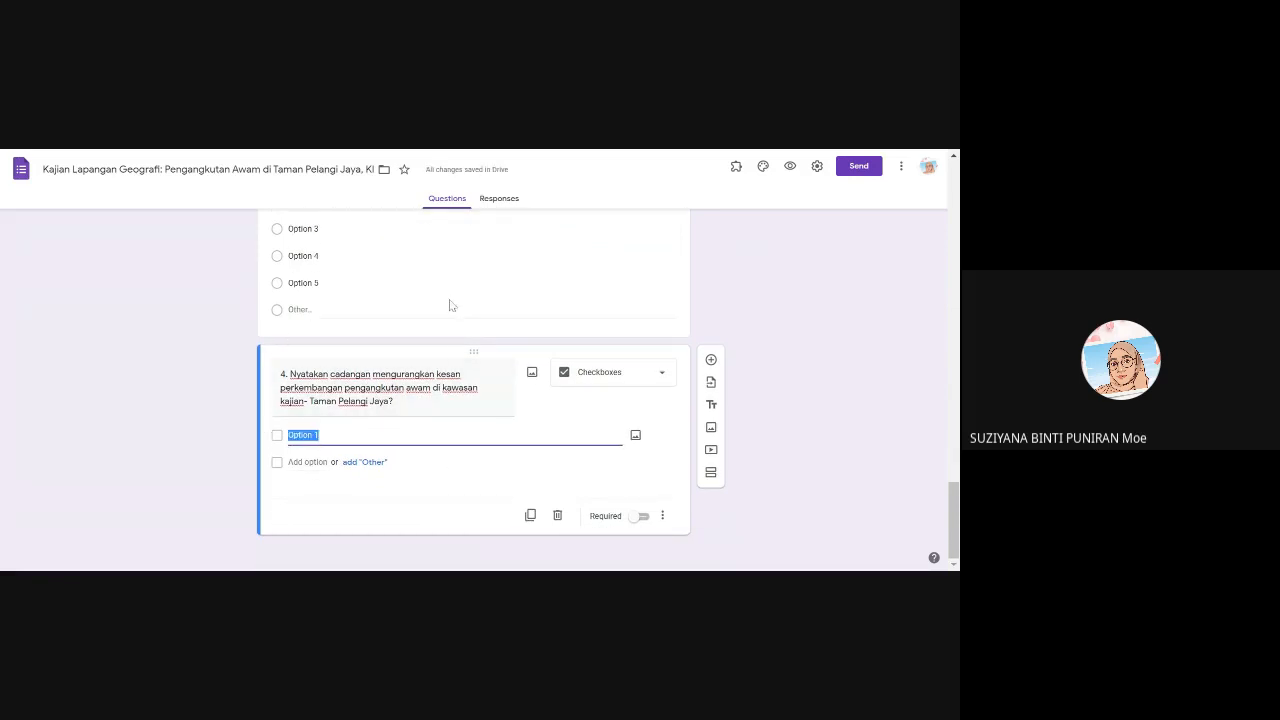
pyautogui.scroll(3, 371, 383)
pyautogui.scroll(-2, 371, 460)
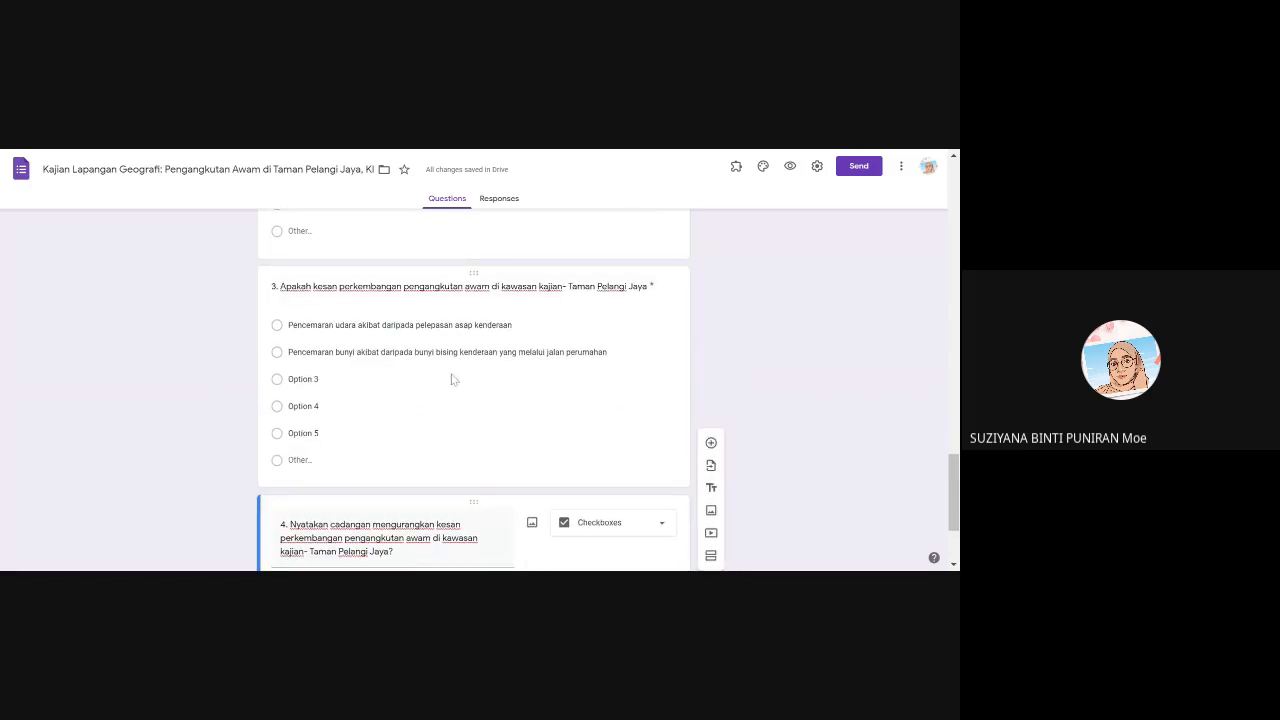
# Set the first answer option of question 4 to "Kempen menaiki basikal".
pyautogui.scroll(-2, 451, 380)
pyautogui.click(322, 437)
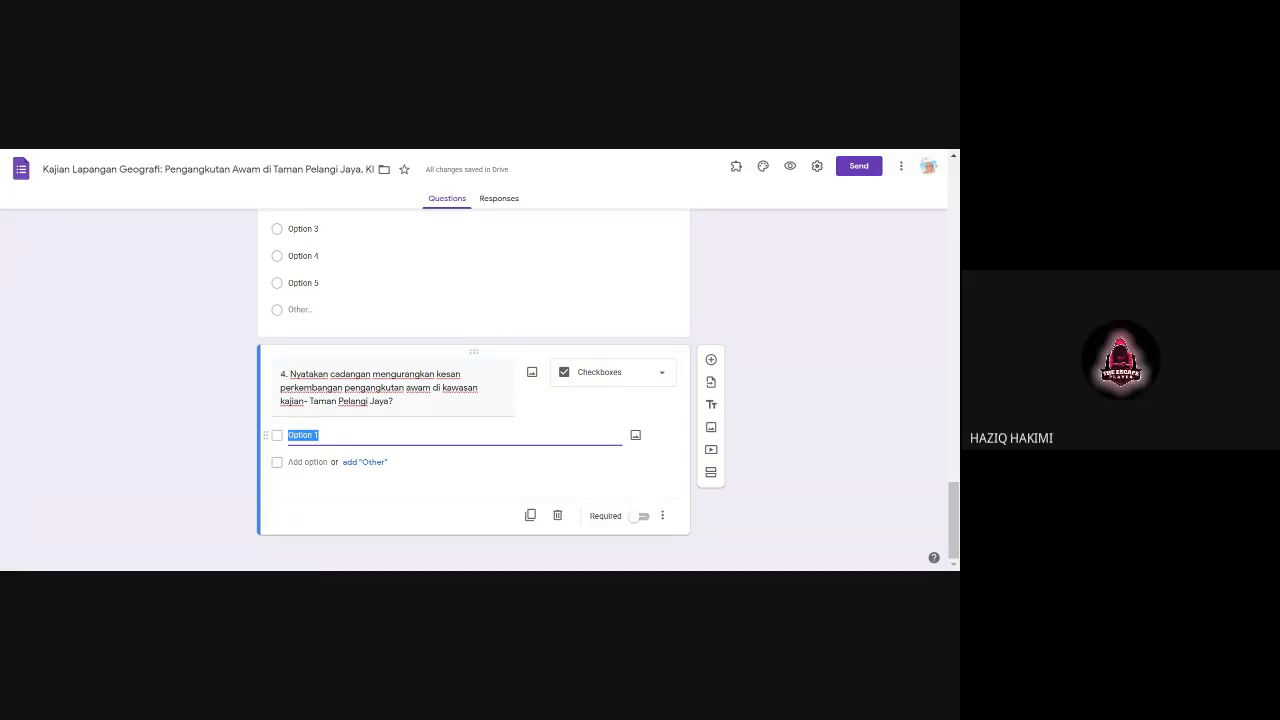
pyautogui.write('Na')
pyautogui.press('BackSpace')
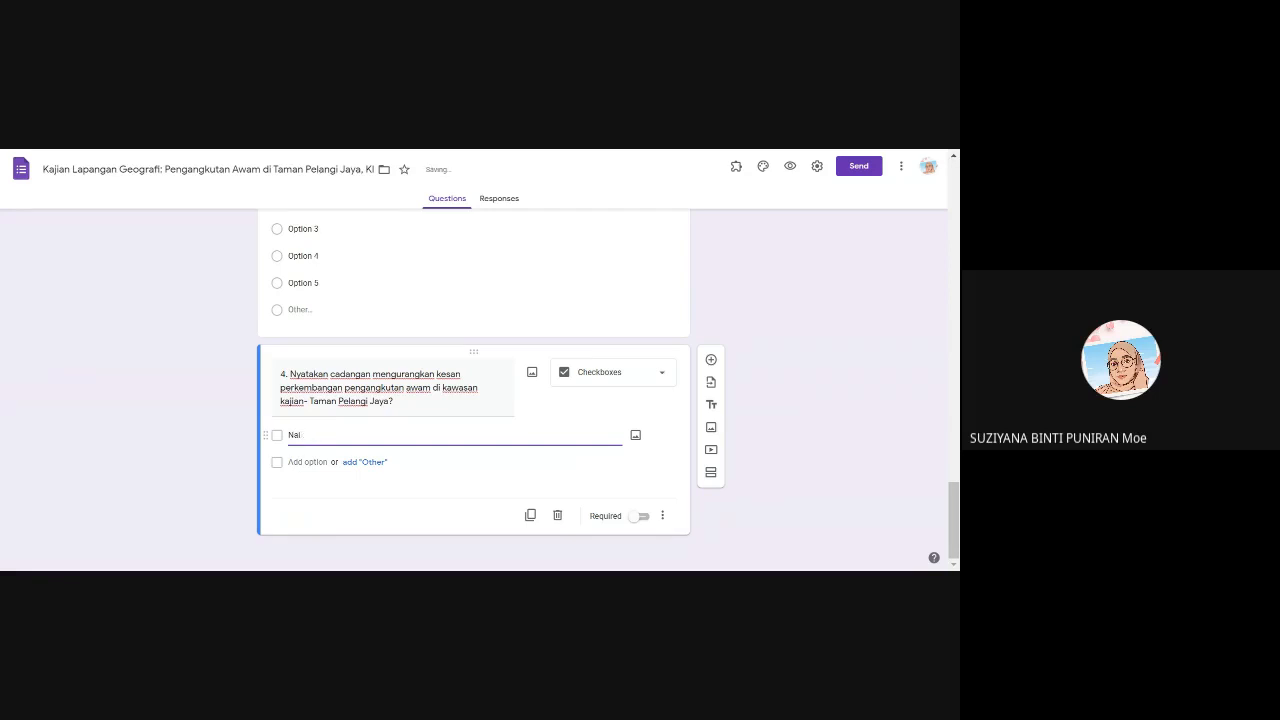
pyautogui.write('Kemepen menaiki basikal')
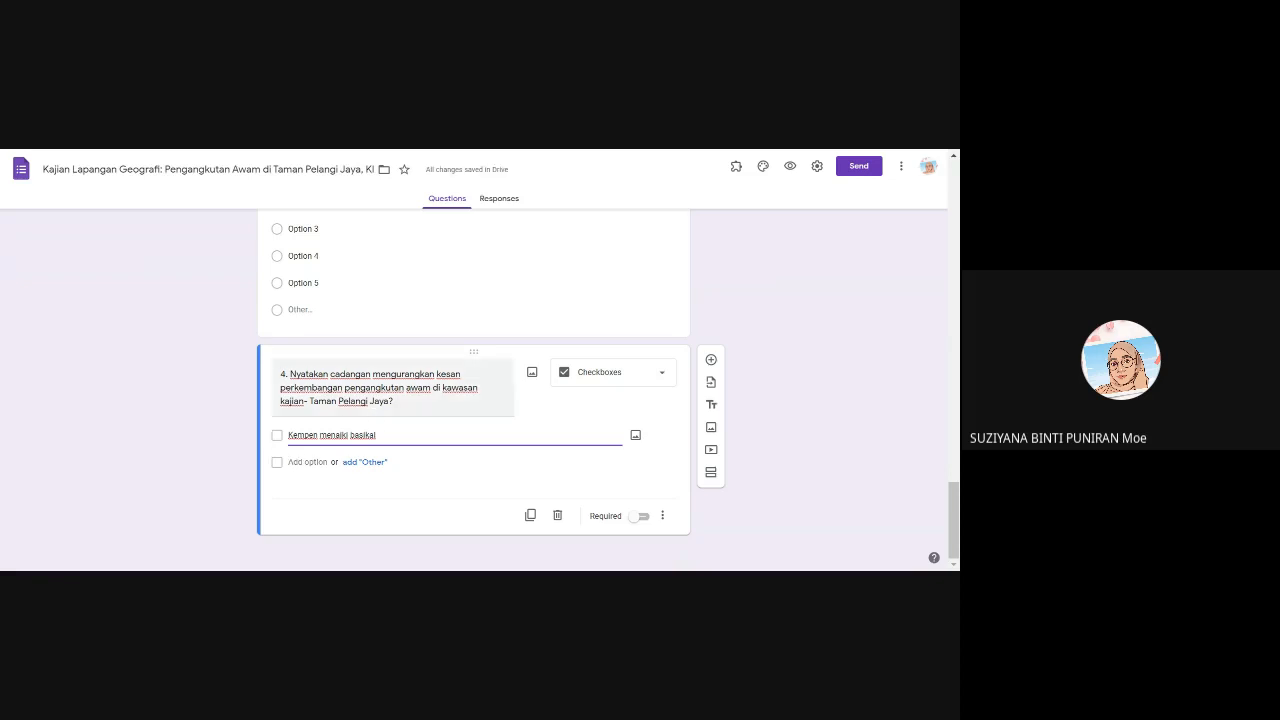
pyautogui.scroll(3, 371, 334)
pyautogui.scroll(-3, 351, 514)
# Add the options "Menguatkuasakan undang-undang" and "Pendidikan alam sekitar" to question 4.
pyautogui.press('Return')
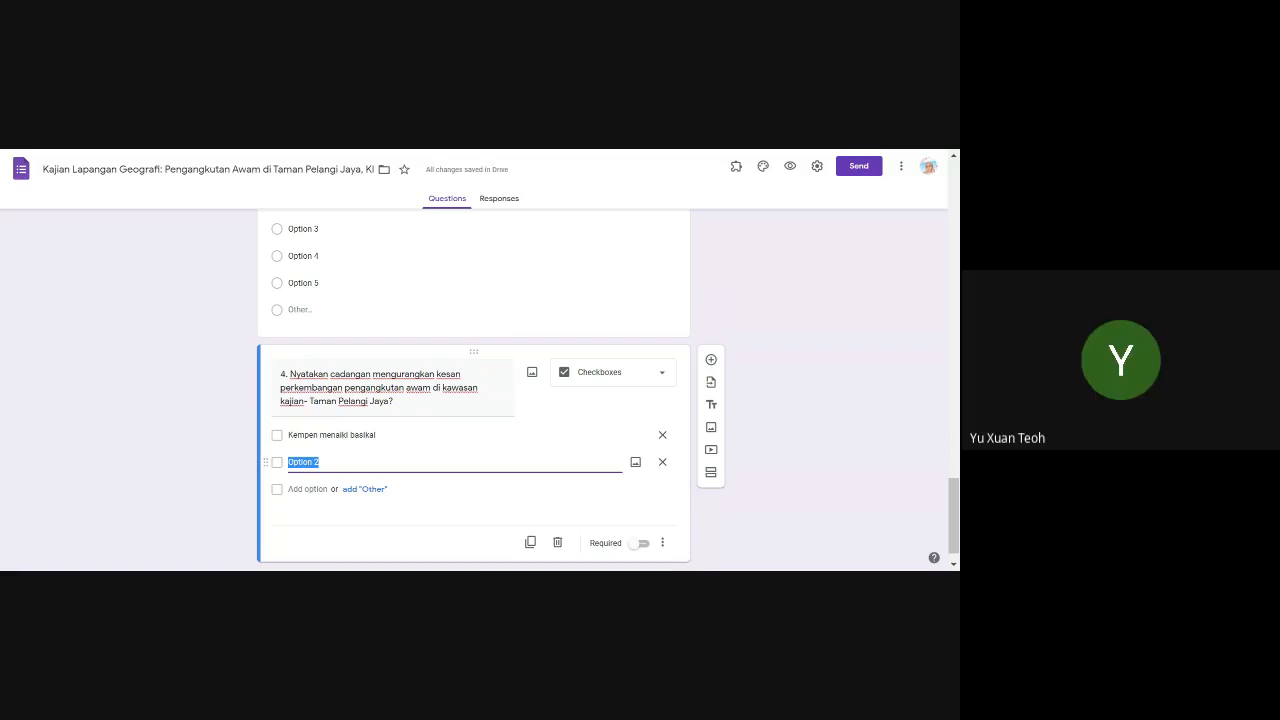
pyautogui.write('Menguatkuasak')
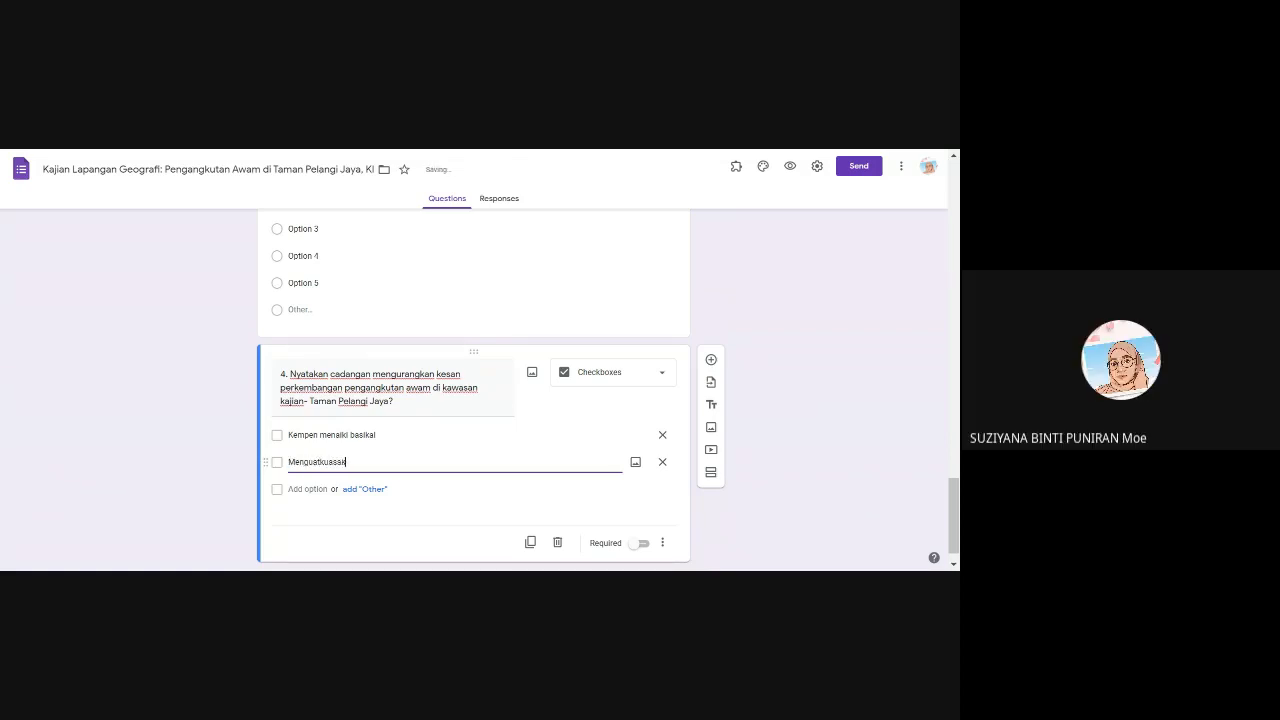
pyautogui.write('an undang-undang')
pyautogui.press('Return')
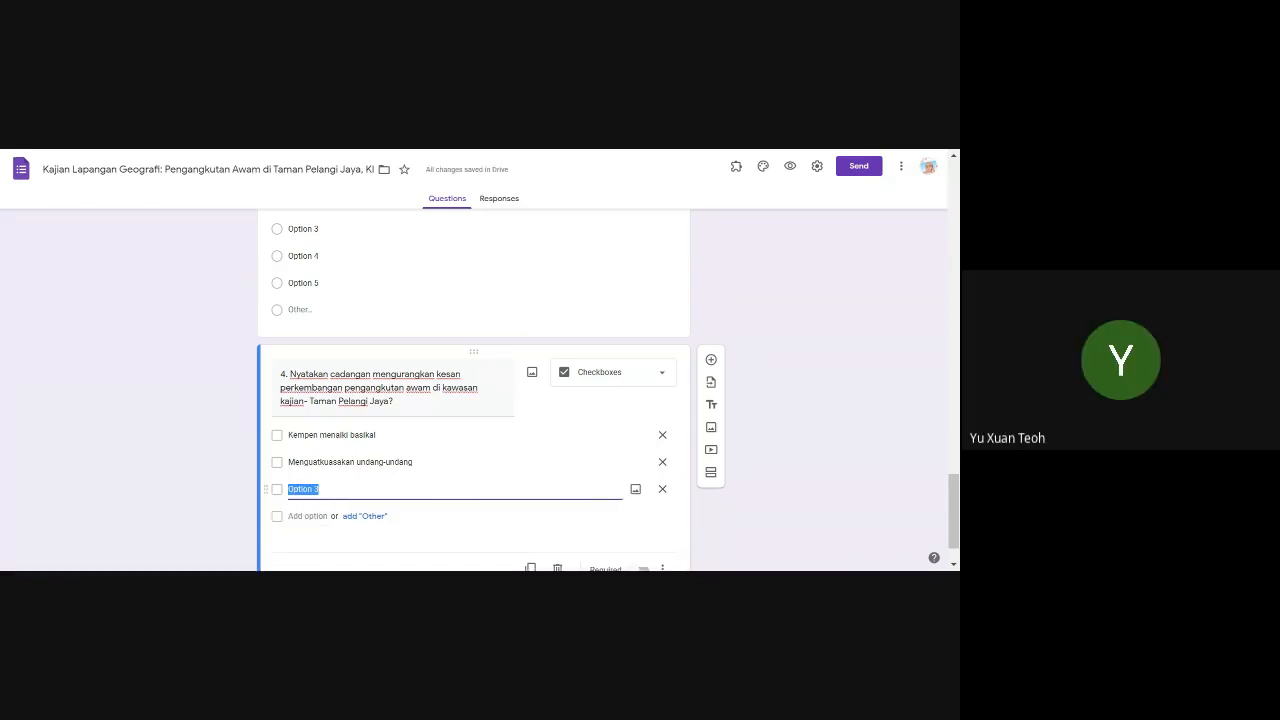
pyautogui.write('Pendi')
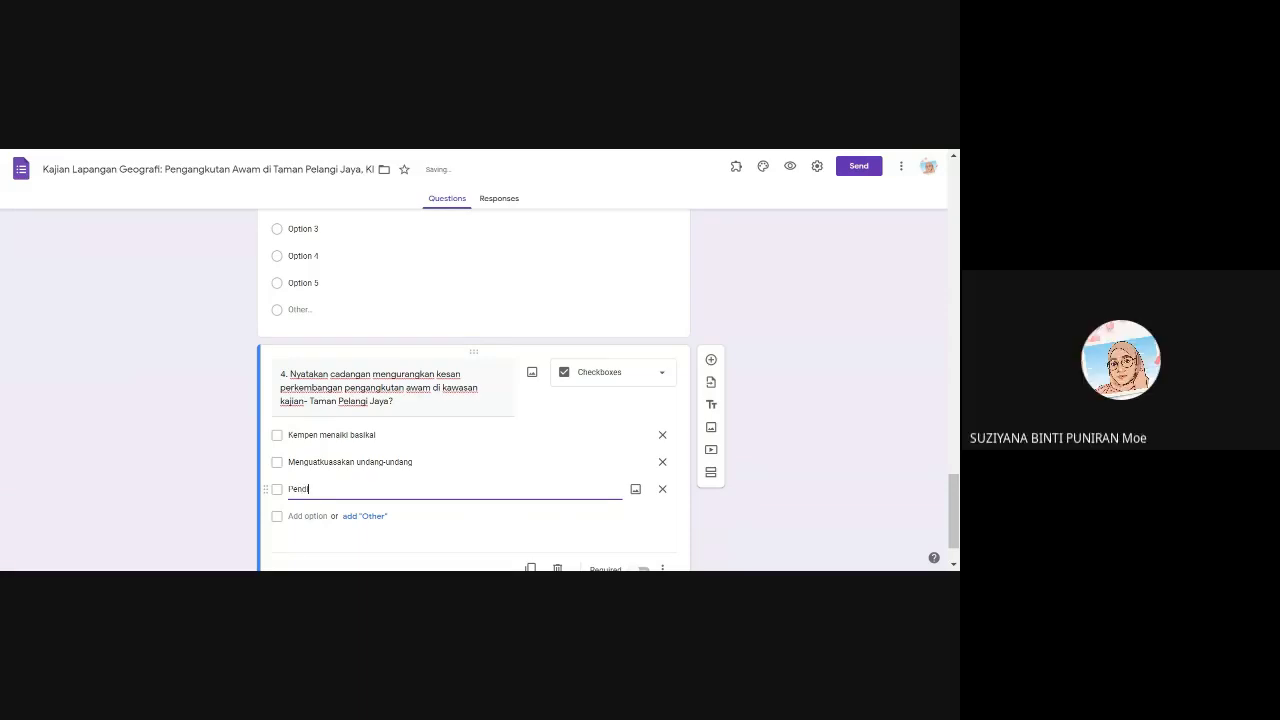
pyautogui.write('dikan alam sekitar')
# Extend question 4 with the option "Berkongsi kereta", a placeholder option 5 and an "Other" choice.
pyautogui.press('Return')
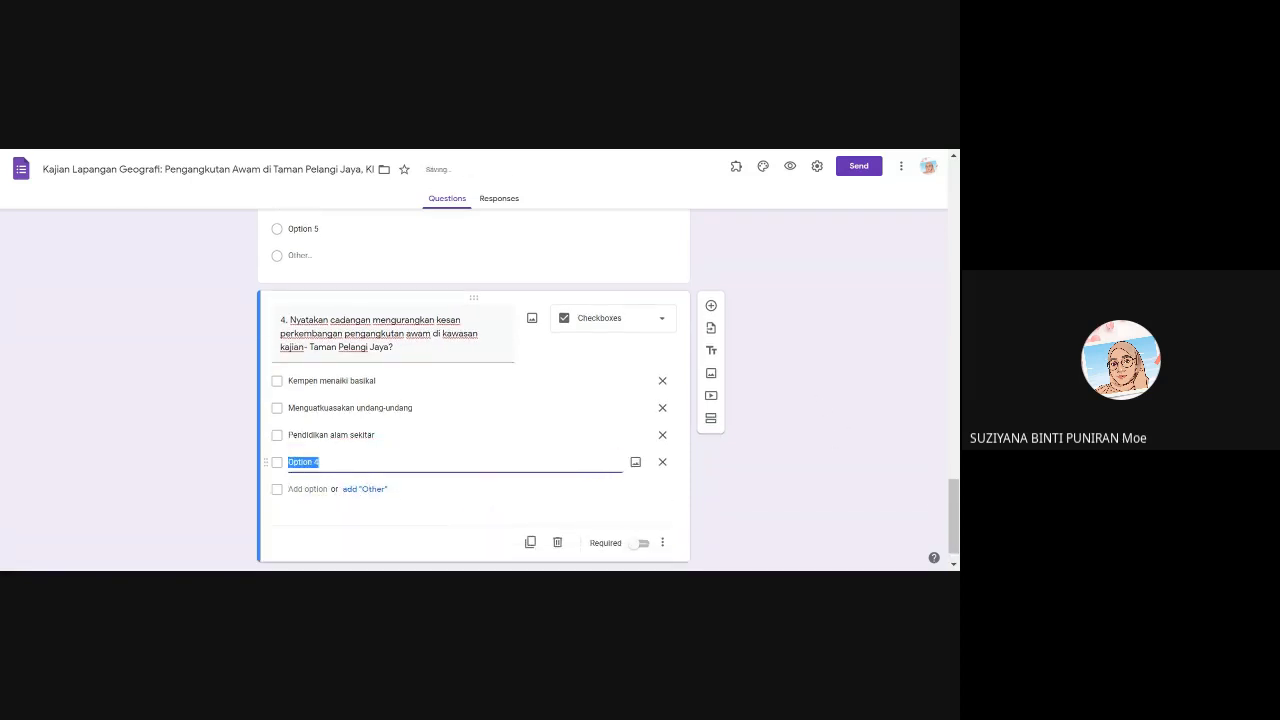
pyautogui.click(307, 489)
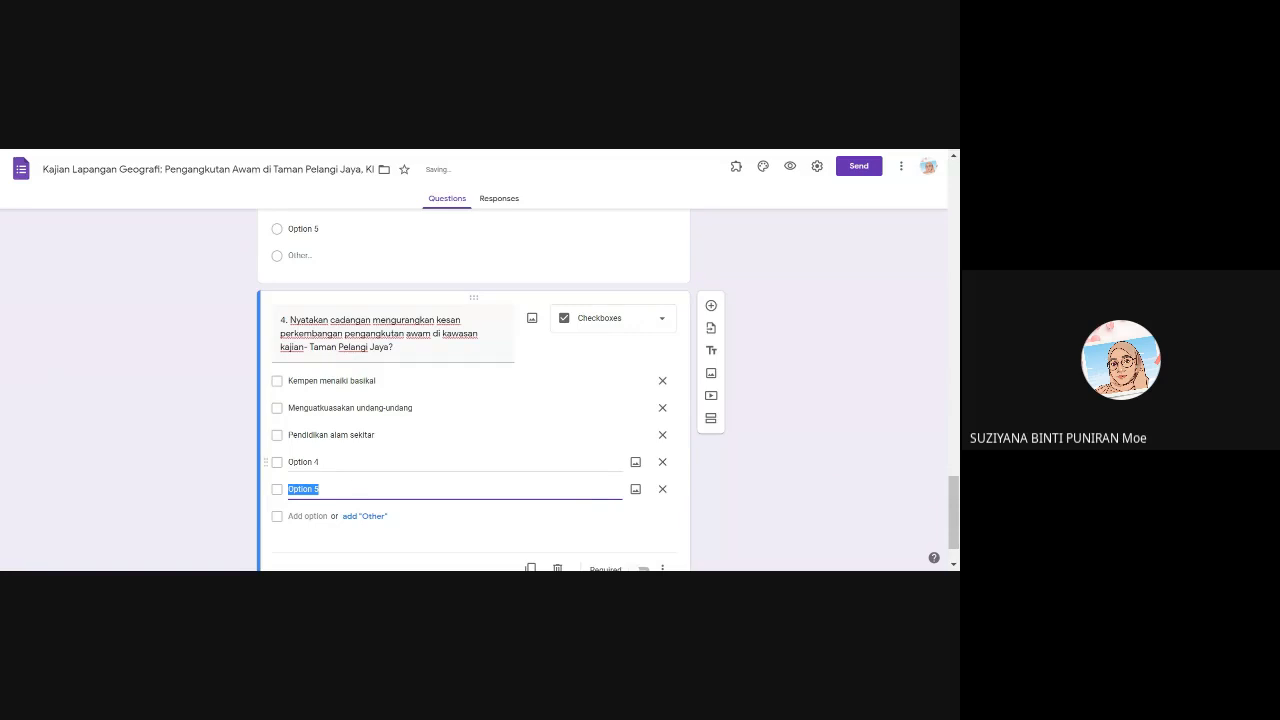
pyautogui.click(307, 462)
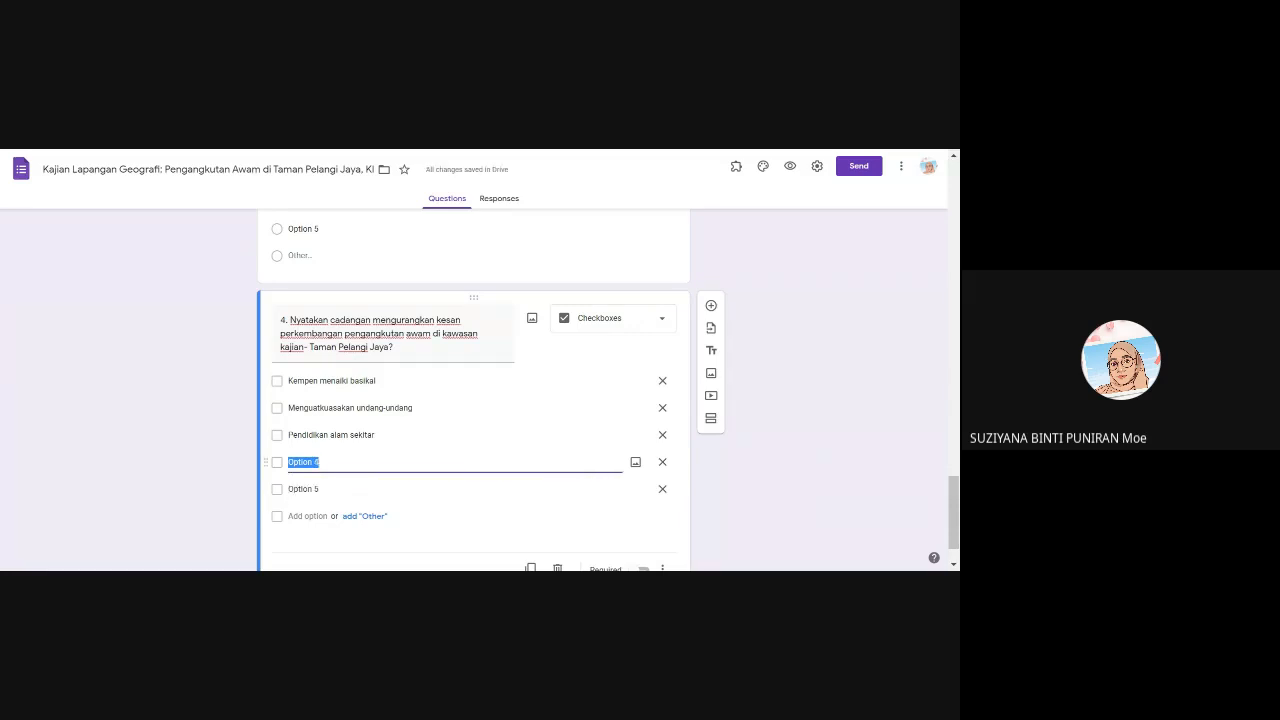
pyautogui.write('NBel')
pyautogui.press('BackSpace')
pyautogui.press('BackSpace')
pyautogui.press('BackSpace')
pyautogui.write('Berkongsi kereta')
pyautogui.click(372, 516)
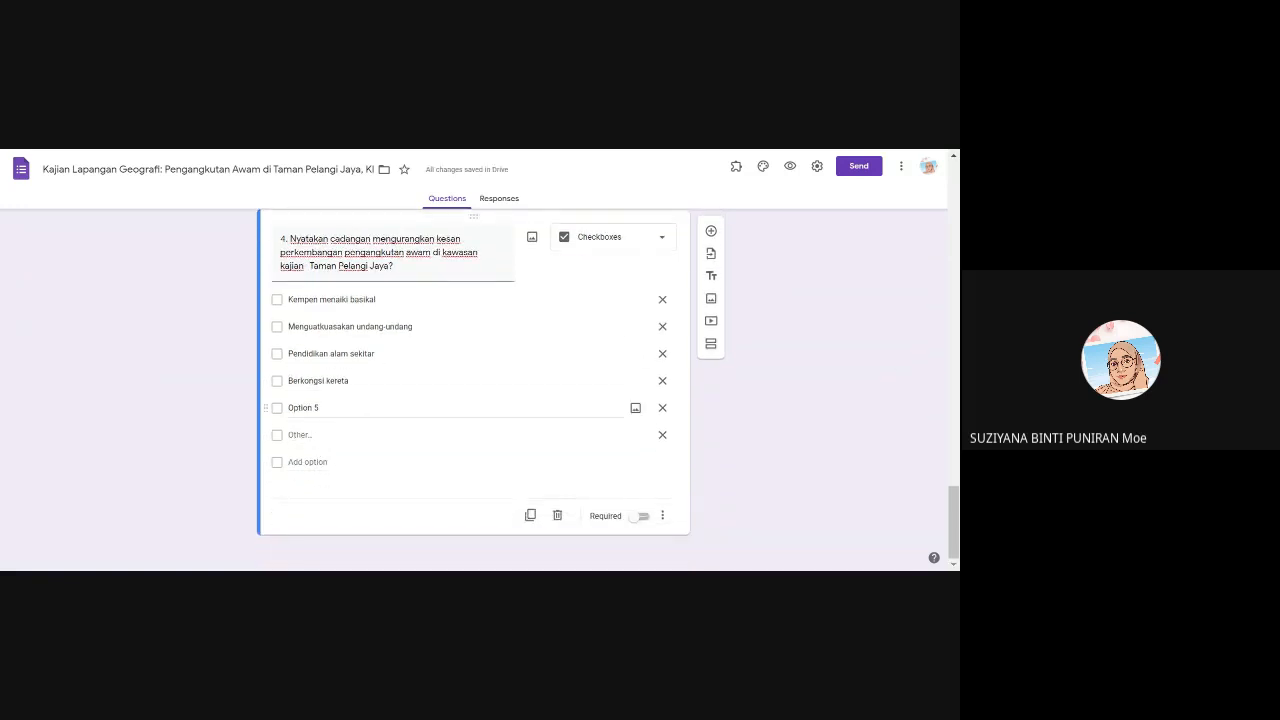
# Check section B's earlier questions against question 4 and make question 4 required.
pyautogui.click(306, 408)
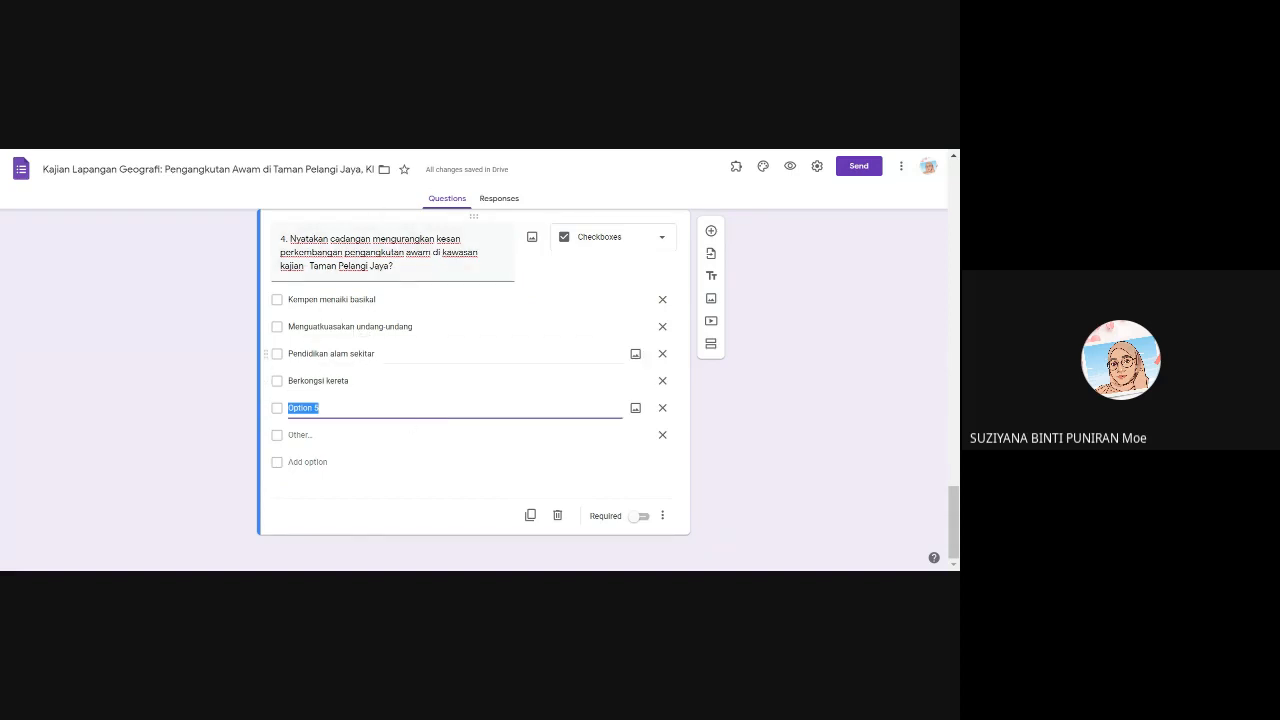
pyautogui.scroll(3, 420, 380)
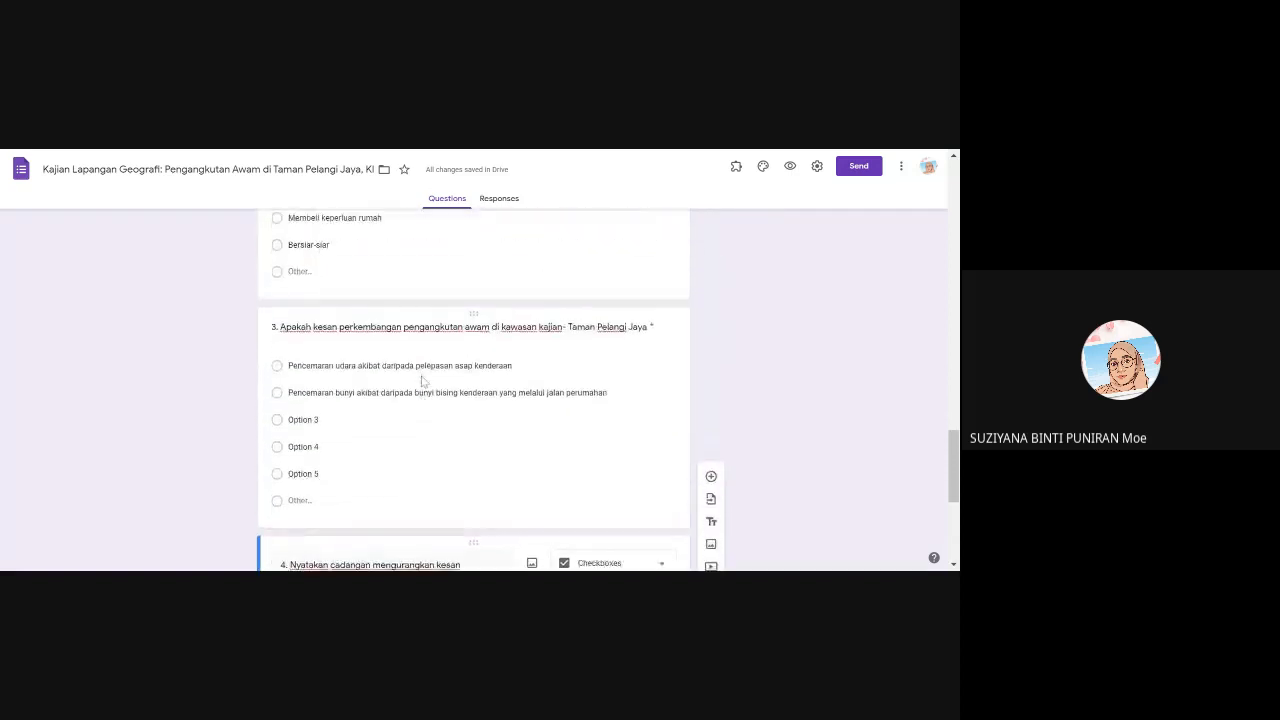
pyautogui.scroll(10, 423, 381)
pyautogui.scroll(-2, 437, 351)
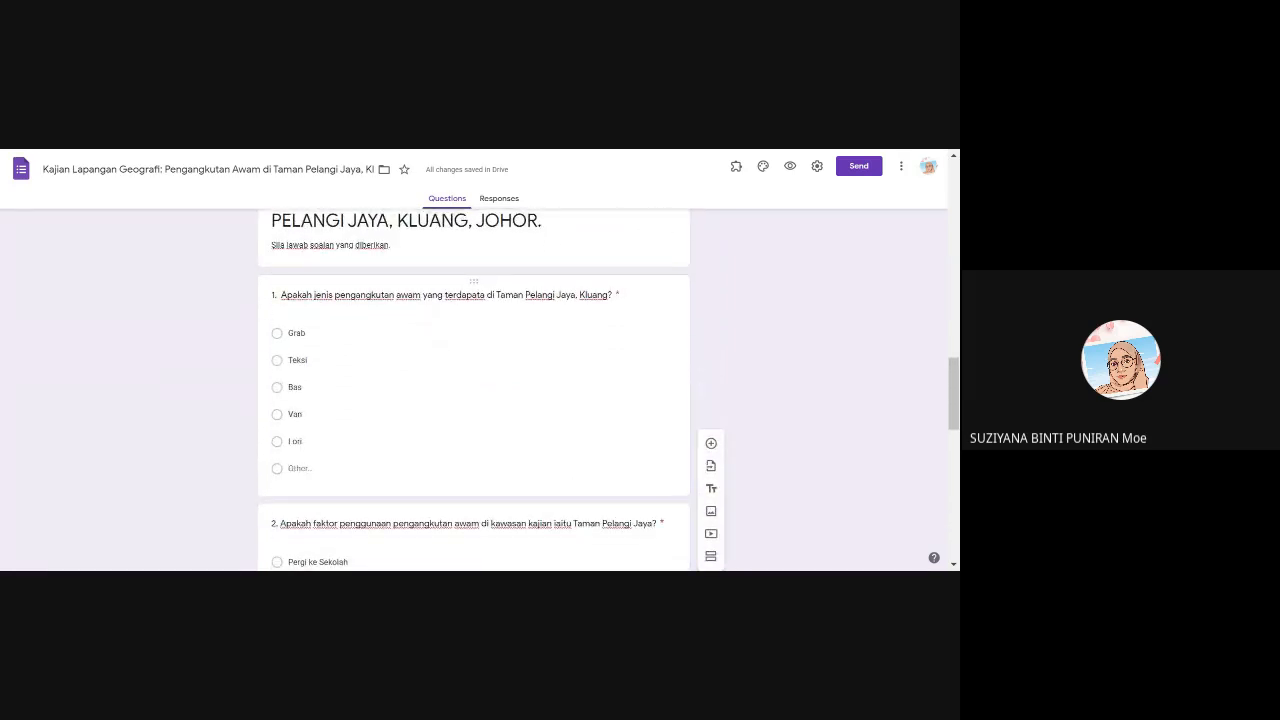
pyautogui.scroll(-5, 357, 383)
pyautogui.scroll(1, 386, 340)
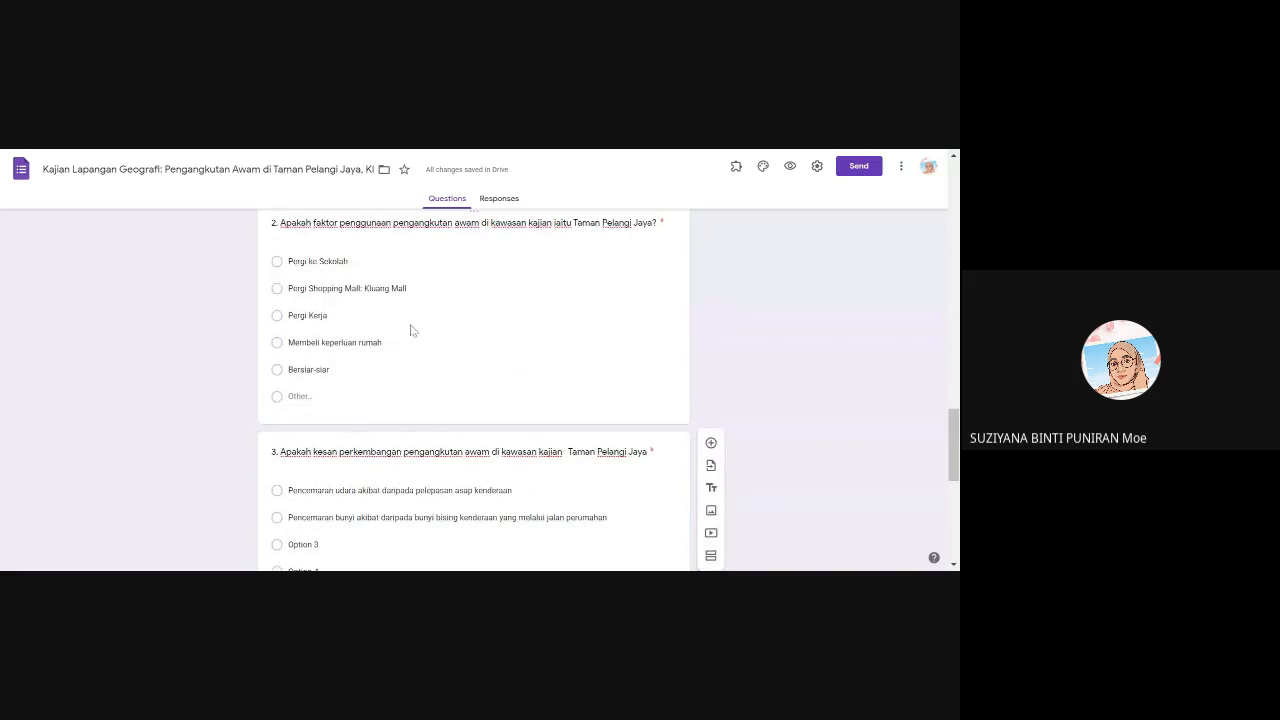
pyautogui.scroll(-5, 420, 418)
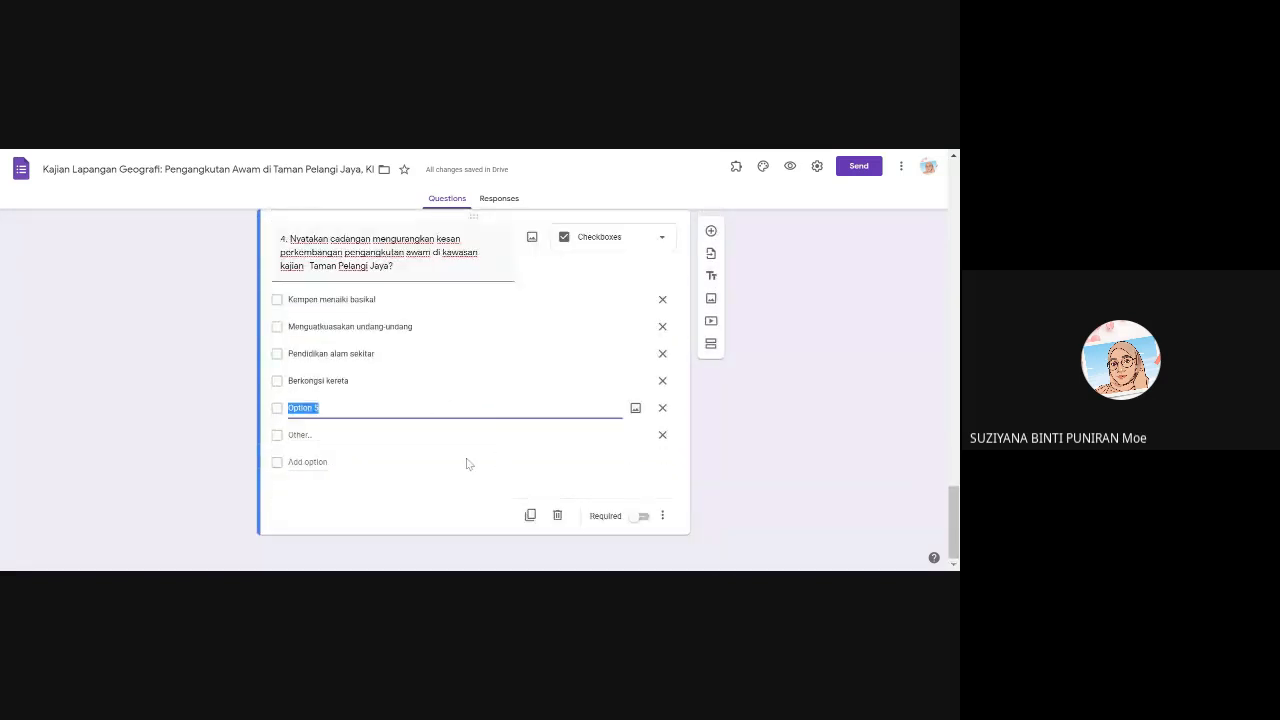
pyautogui.click(643, 517)
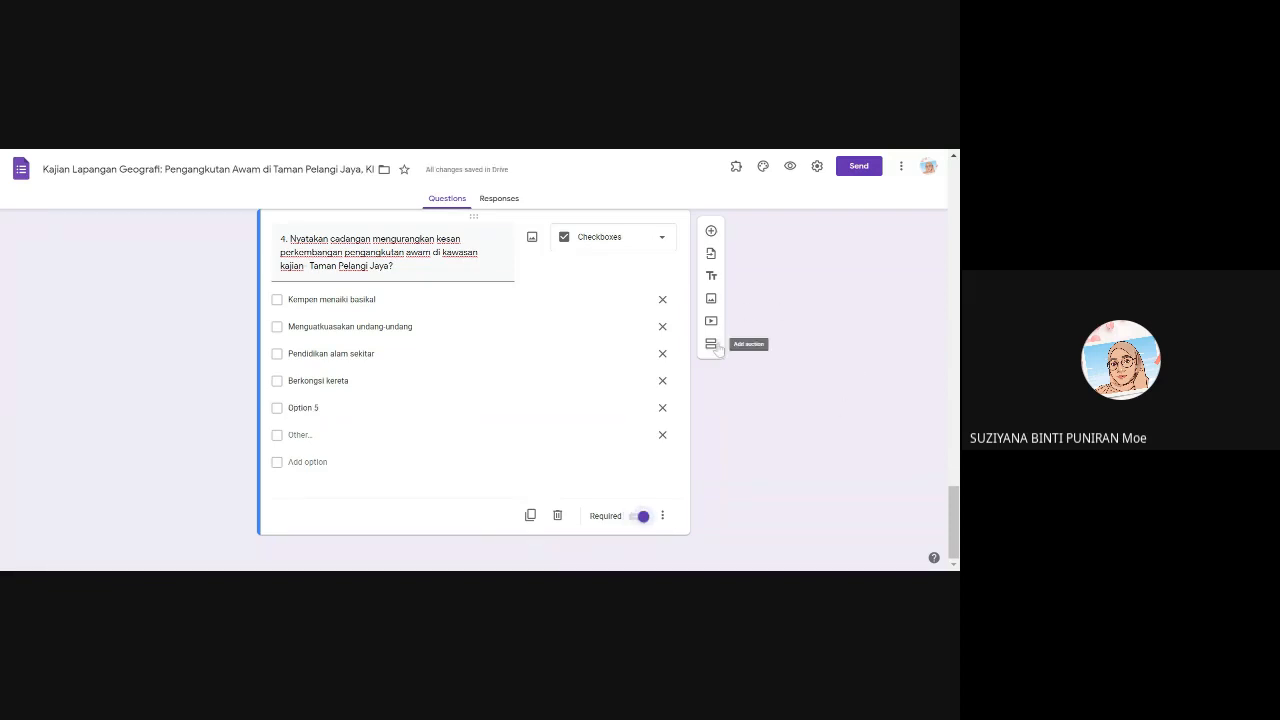
# Review the whole form, from the opening title through sections A and B to question 4.
pyautogui.scroll(10, 749, 357)
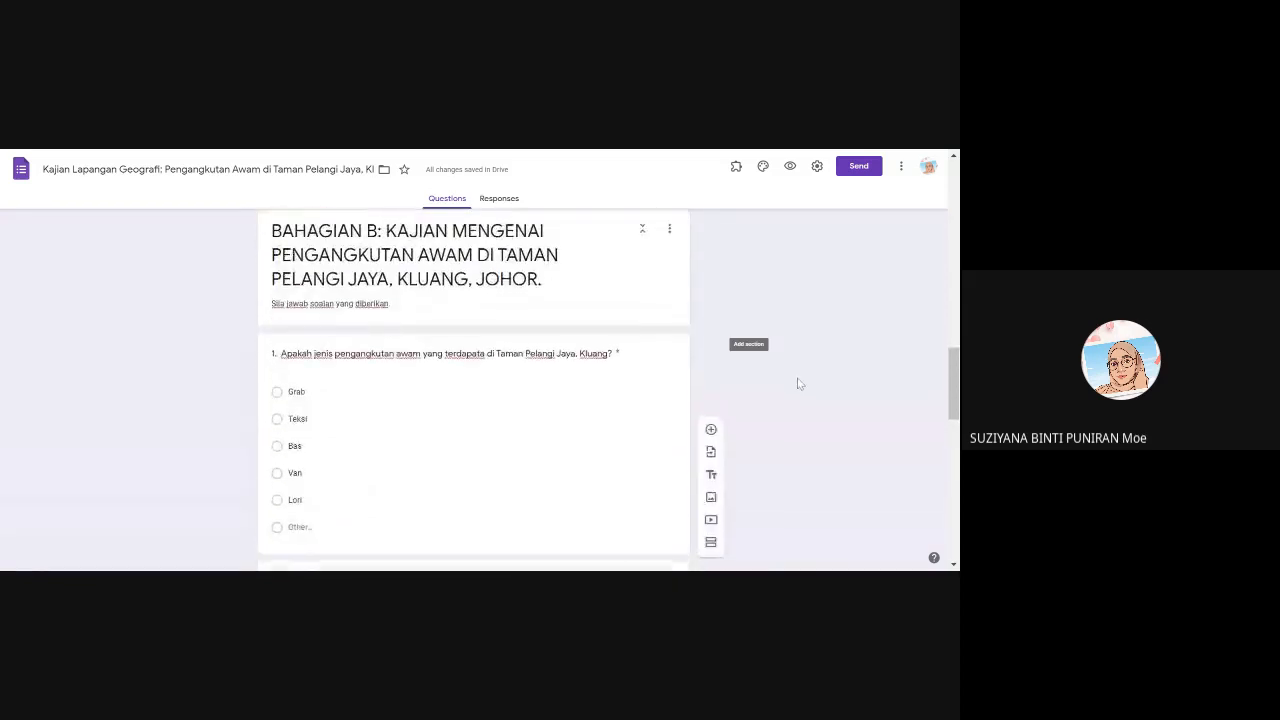
pyautogui.scroll(-10, 798, 383)
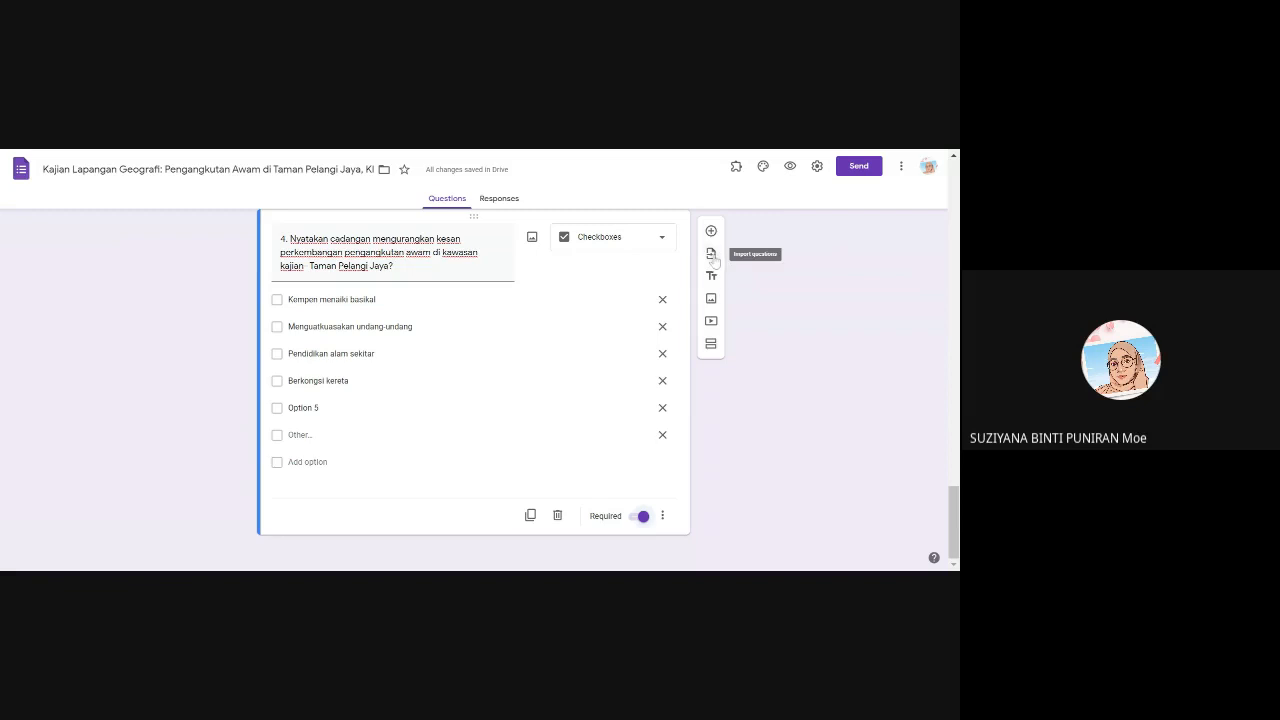
pyautogui.scroll(5, 617, 457)
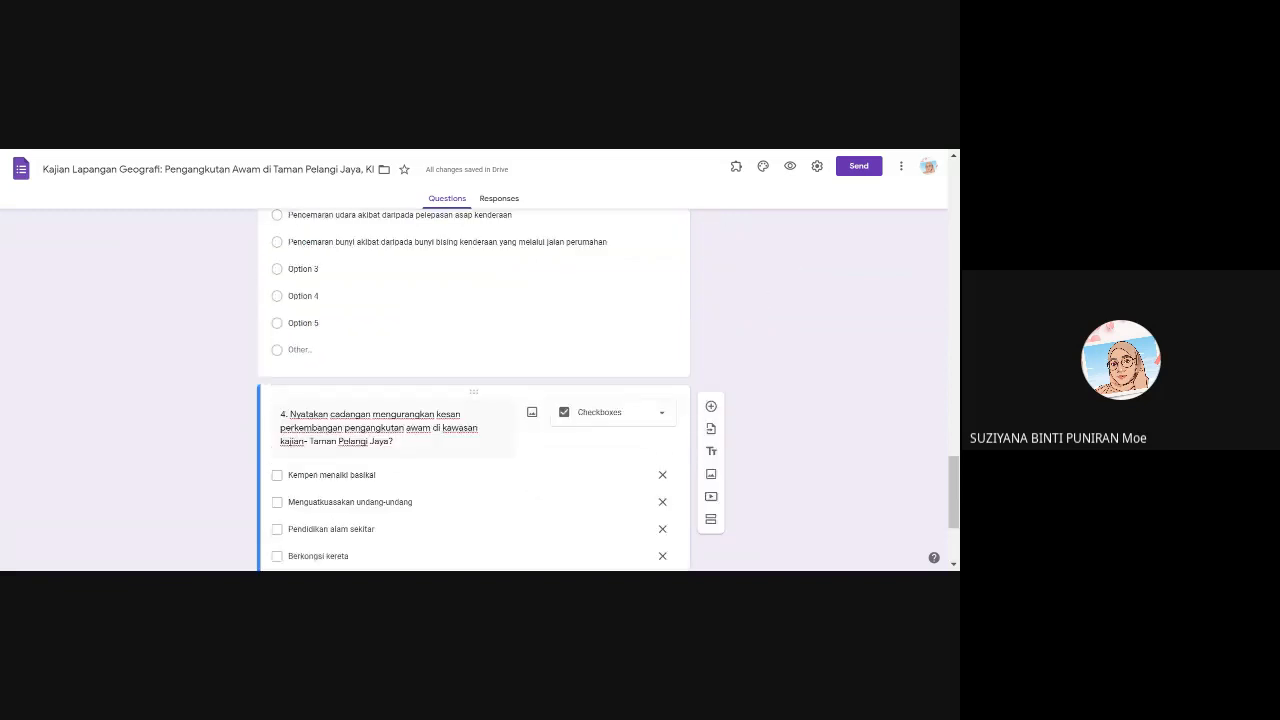
pyautogui.scroll(15, 530, 443)
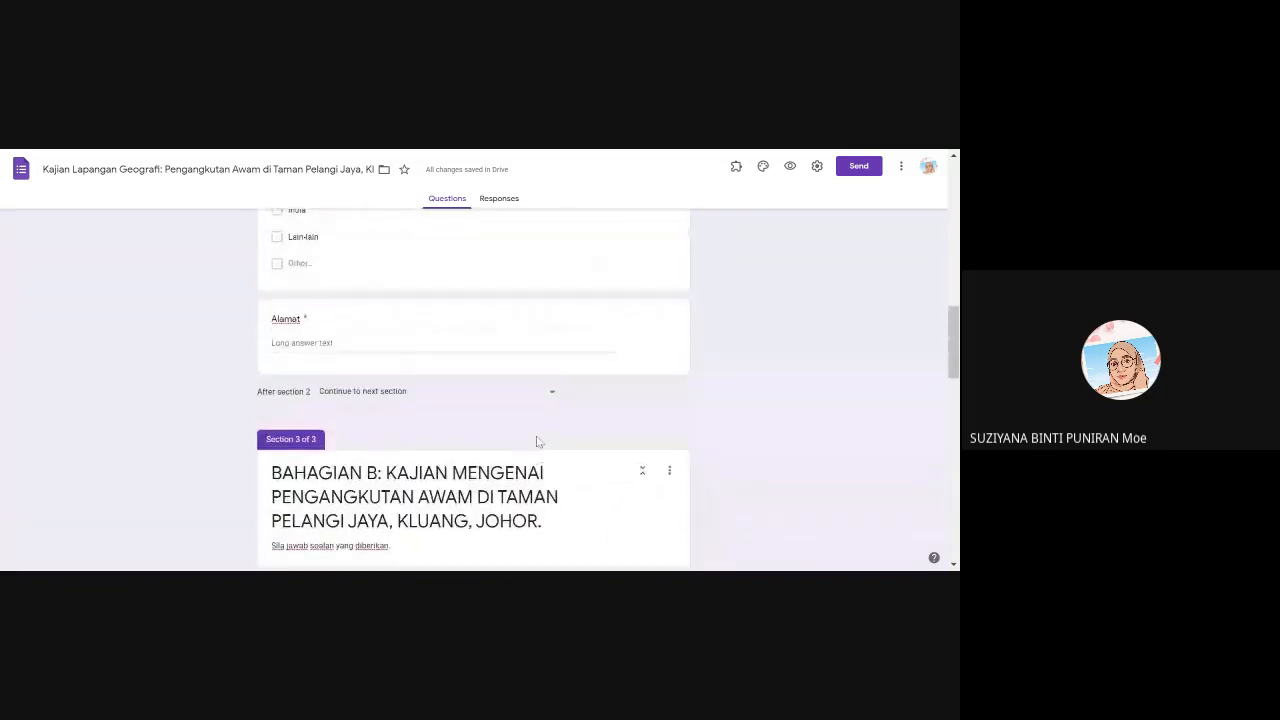
pyautogui.scroll(5, 538, 428)
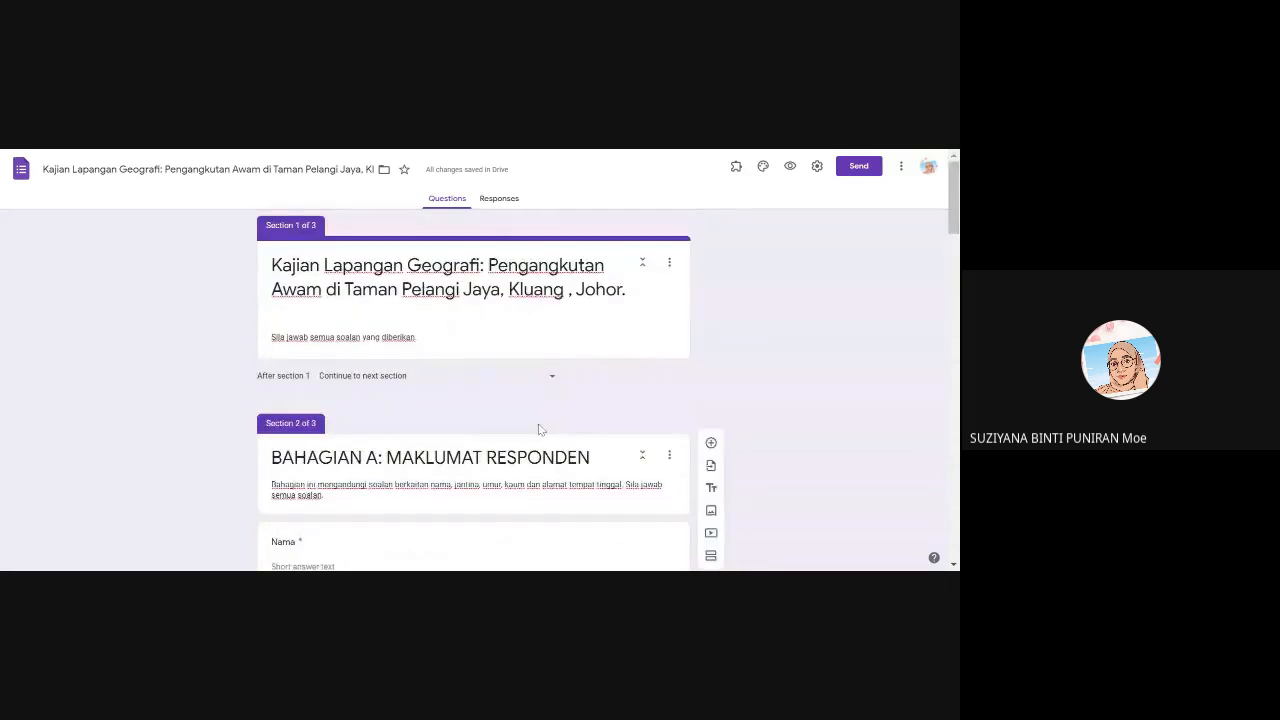
pyautogui.scroll(-3, 540, 428)
pyautogui.scroll(-20, 545, 432)
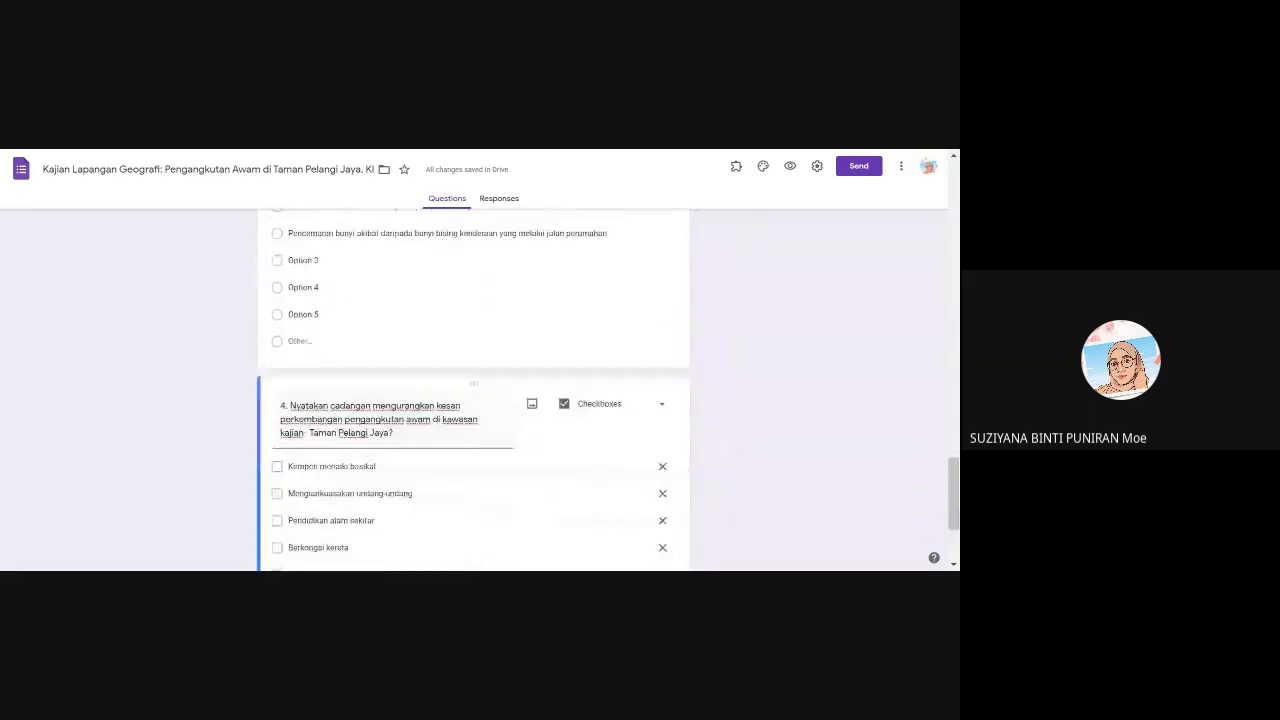
pyautogui.scroll(-2, 560, 443)
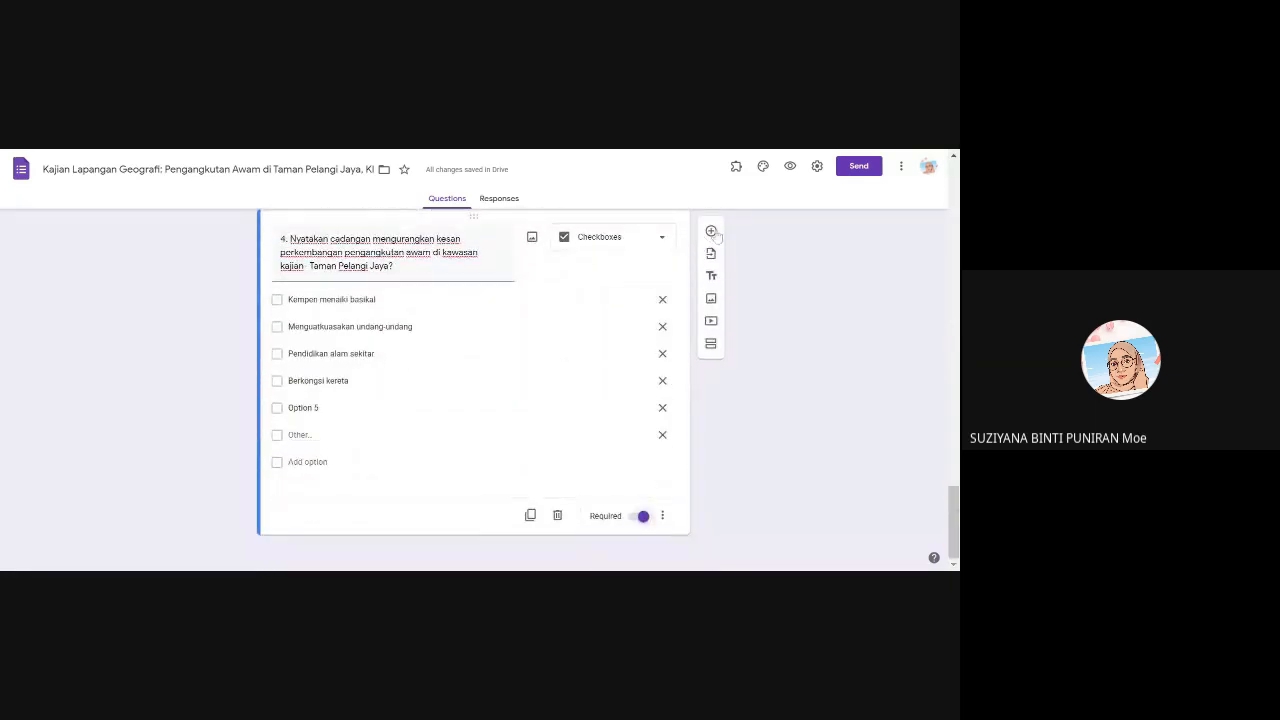
# Insert the "Thank You" ribbon-and-stars image below question 4, found with a Google image search for "terima kasih".
pyautogui.click(711, 300)
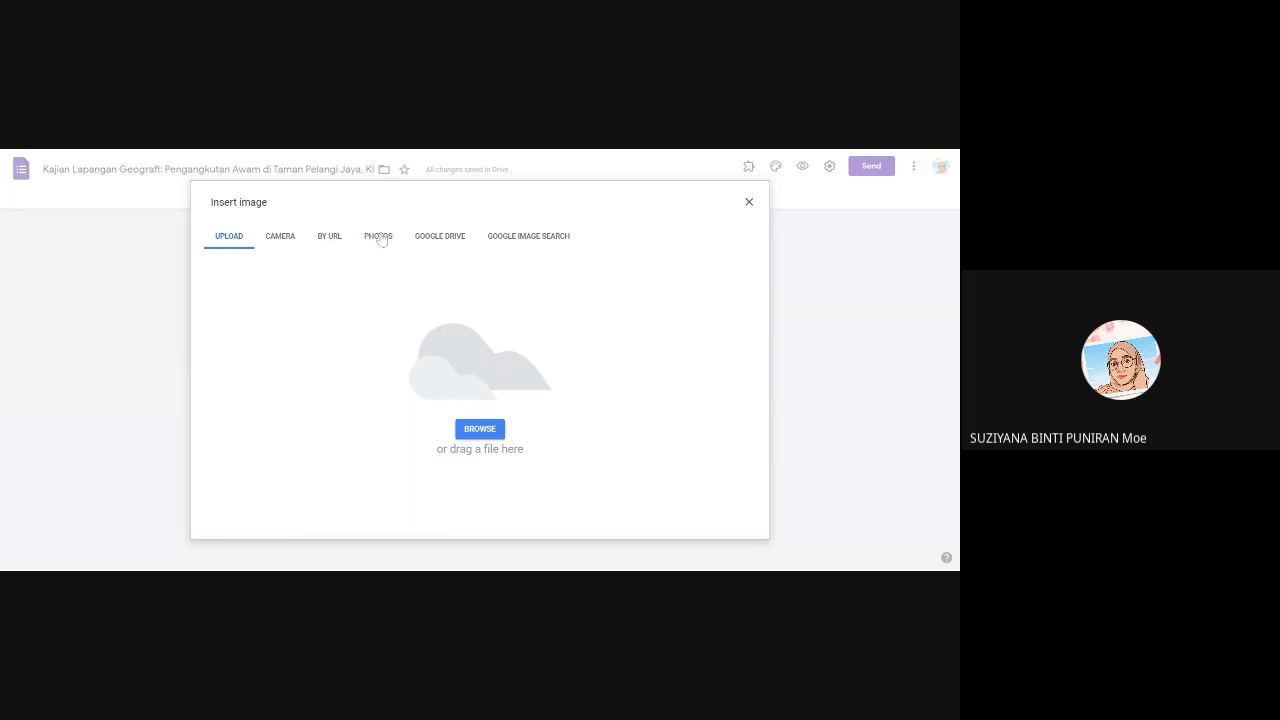
pyautogui.click(548, 240)
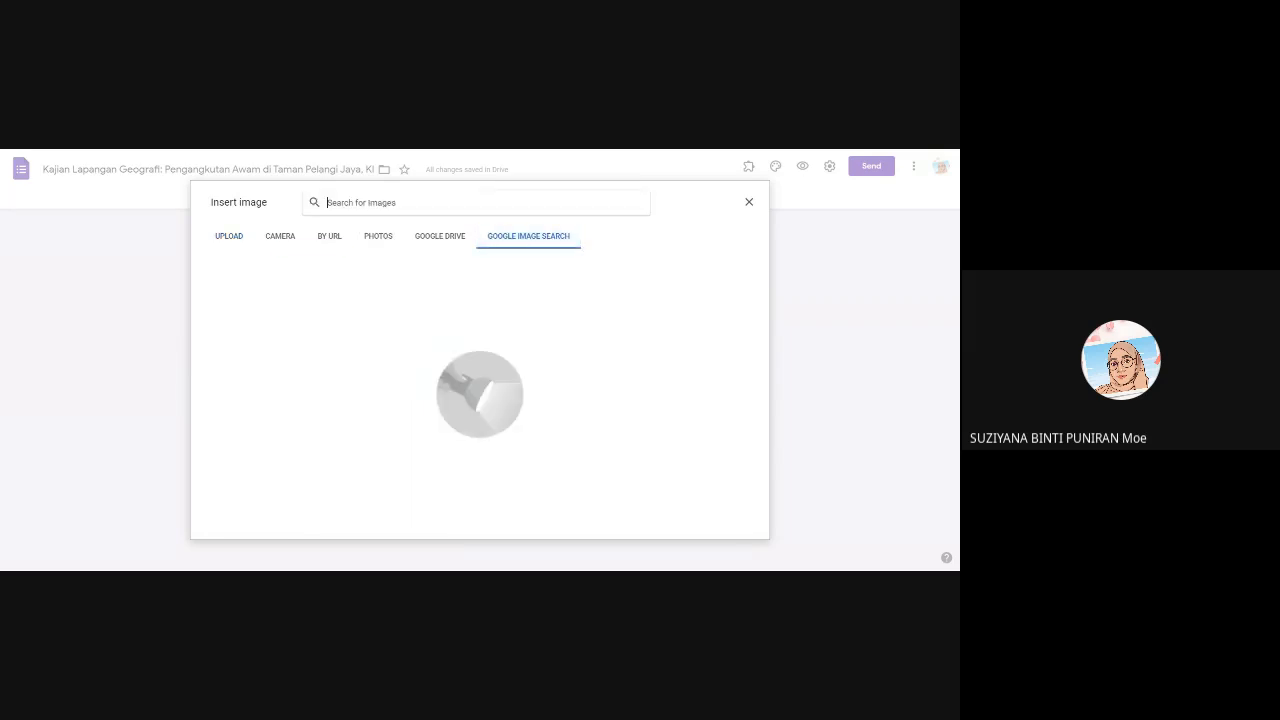
pyautogui.write('terima kasih')
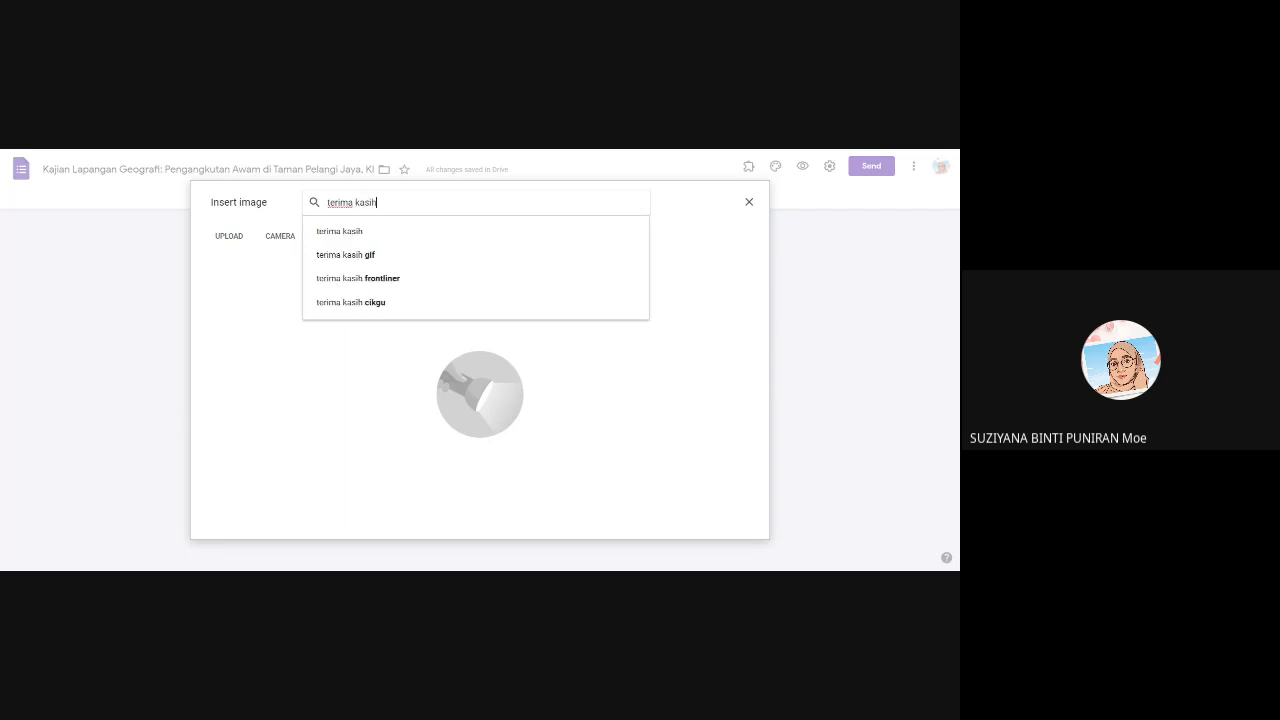
pyautogui.press('Return')
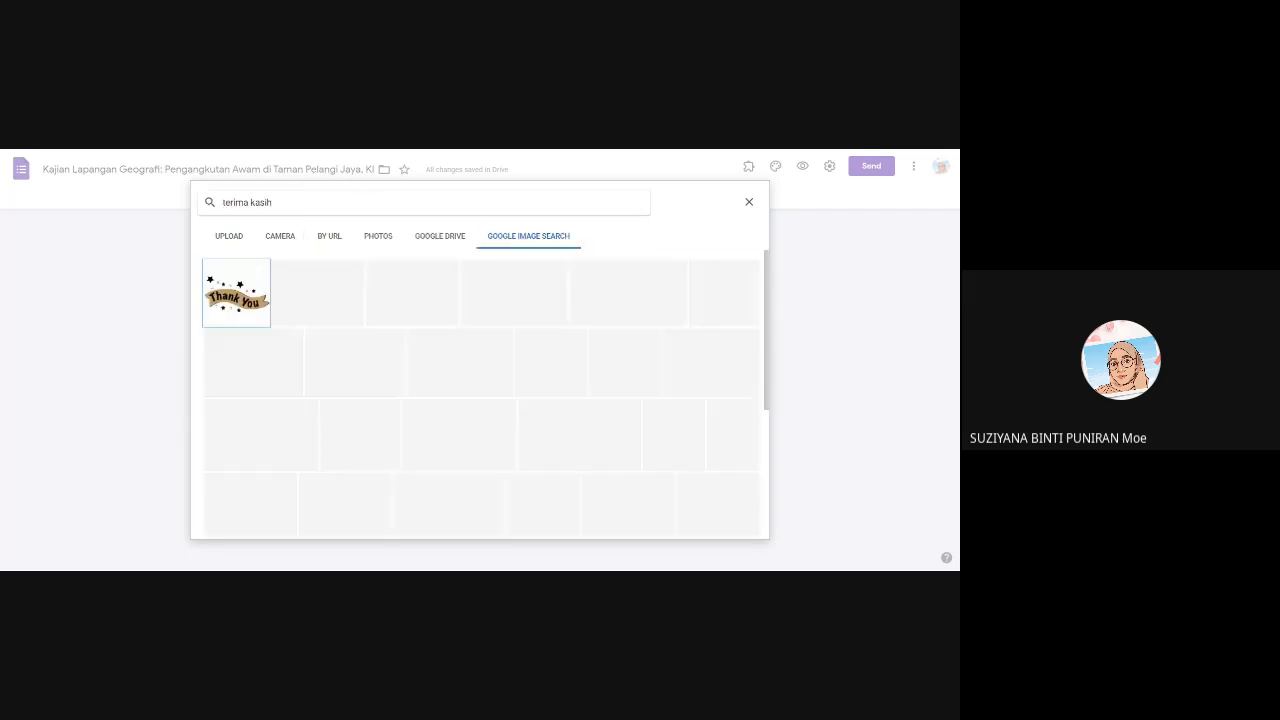
pyautogui.click(253, 313)
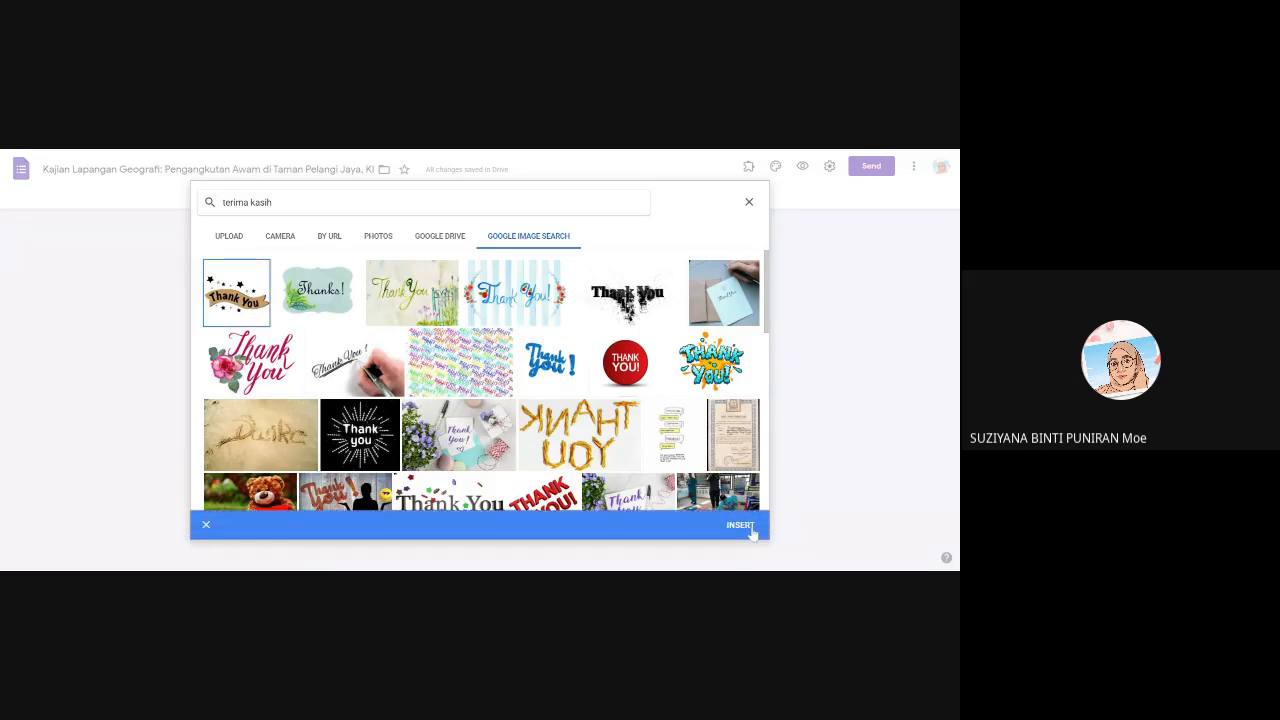
pyautogui.click(750, 529)
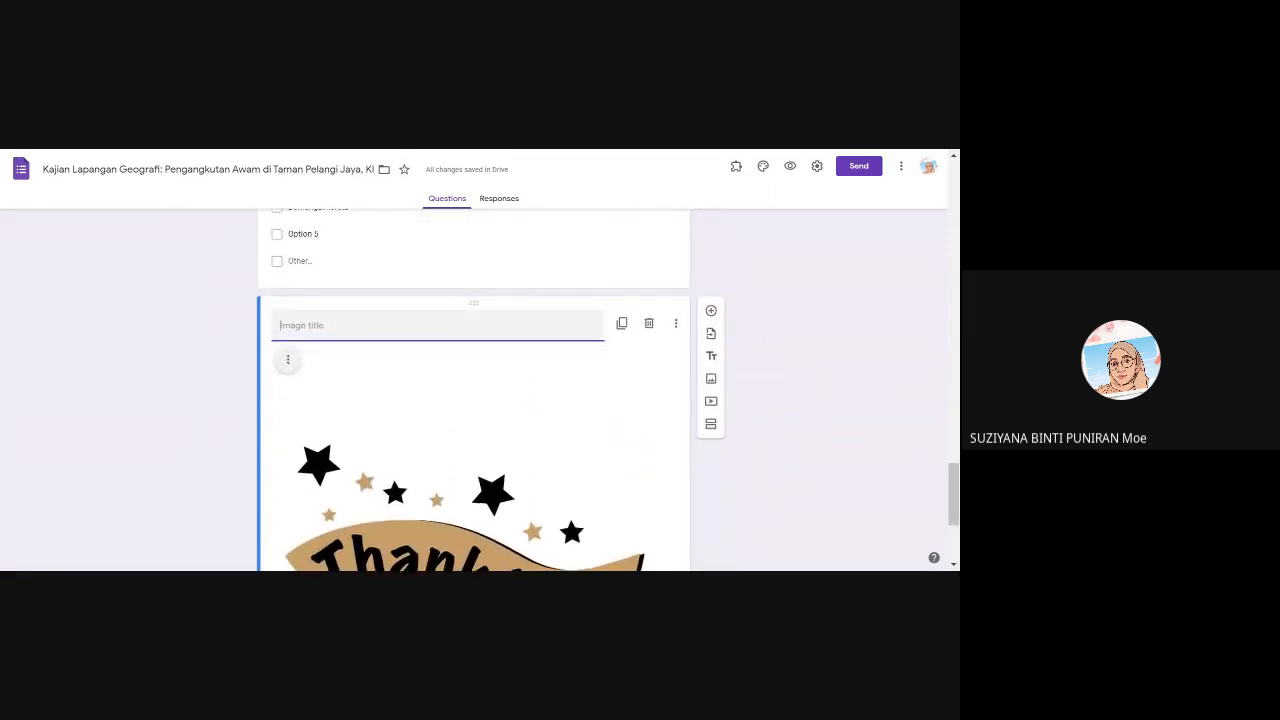
# Title the inserted image "Sekian, terima kasih..kerana menjawab soal selidik.".
pyautogui.write('Sekian , terima kasih..')
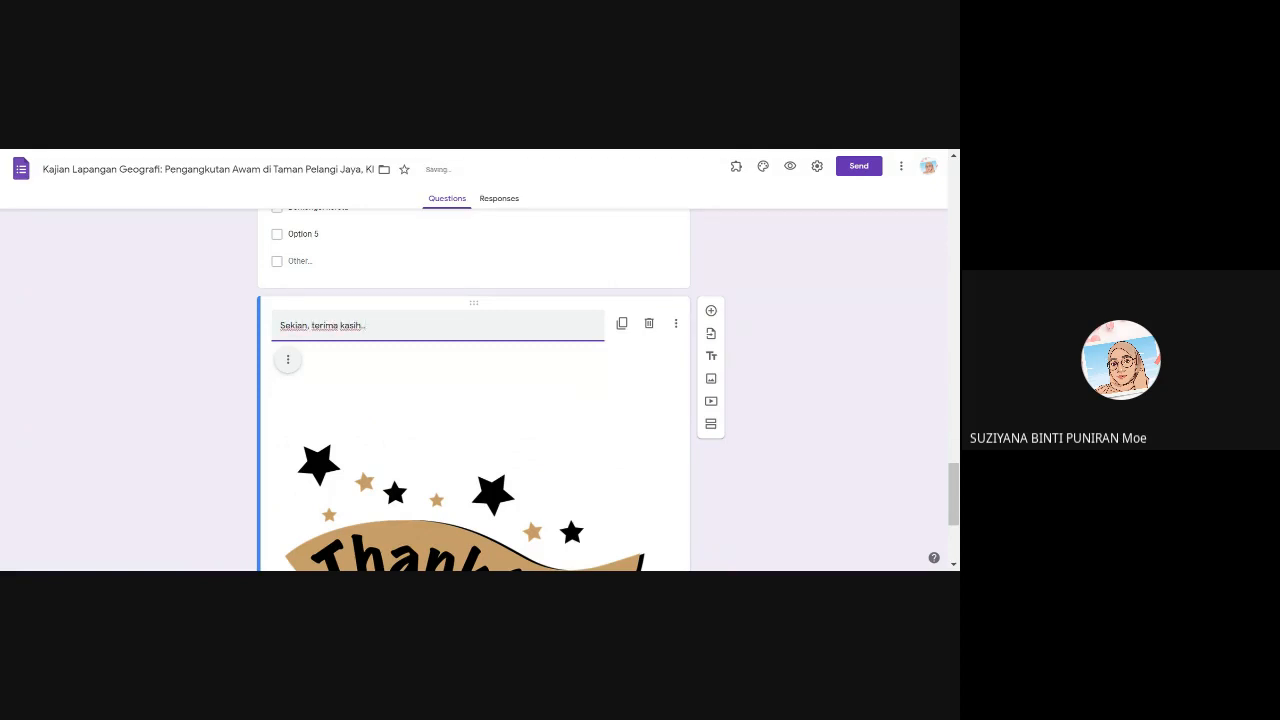
pyautogui.scroll(-3, 560, 394)
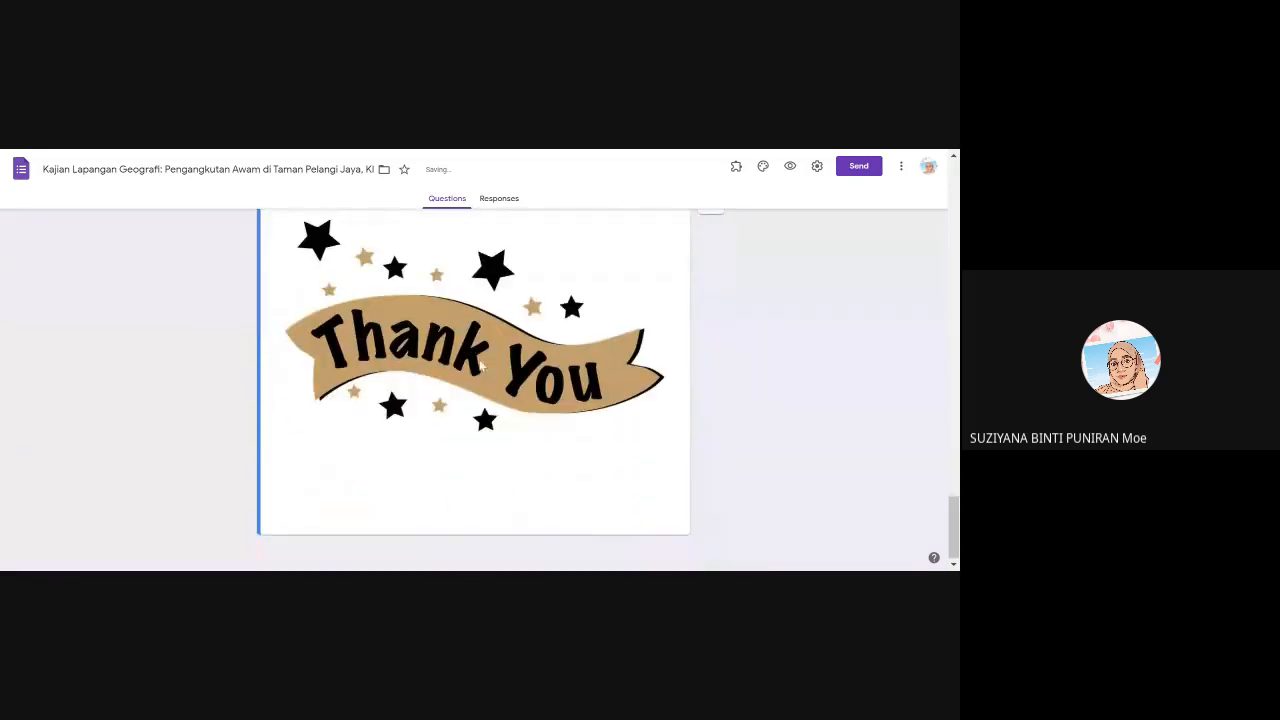
pyautogui.scroll(3, 592, 386)
pyautogui.scroll(-2, 600, 391)
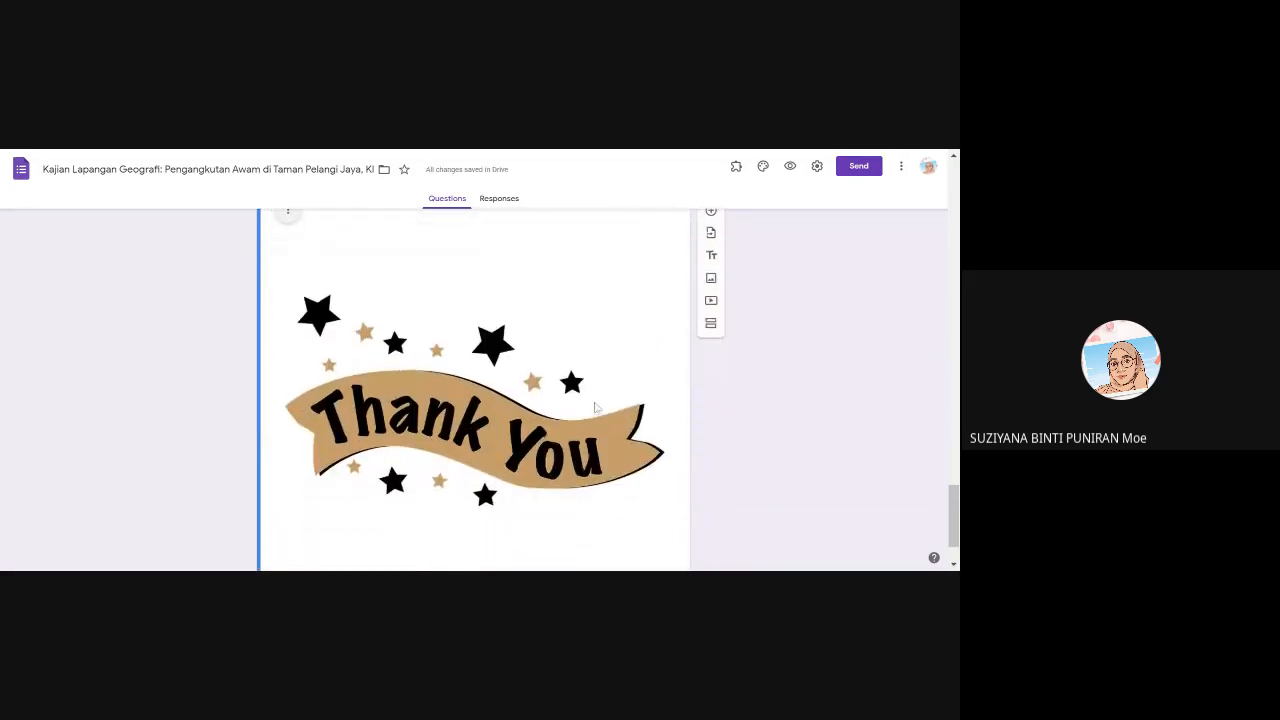
pyautogui.scroll(1, 562, 393)
pyautogui.scroll(1, 562, 393)
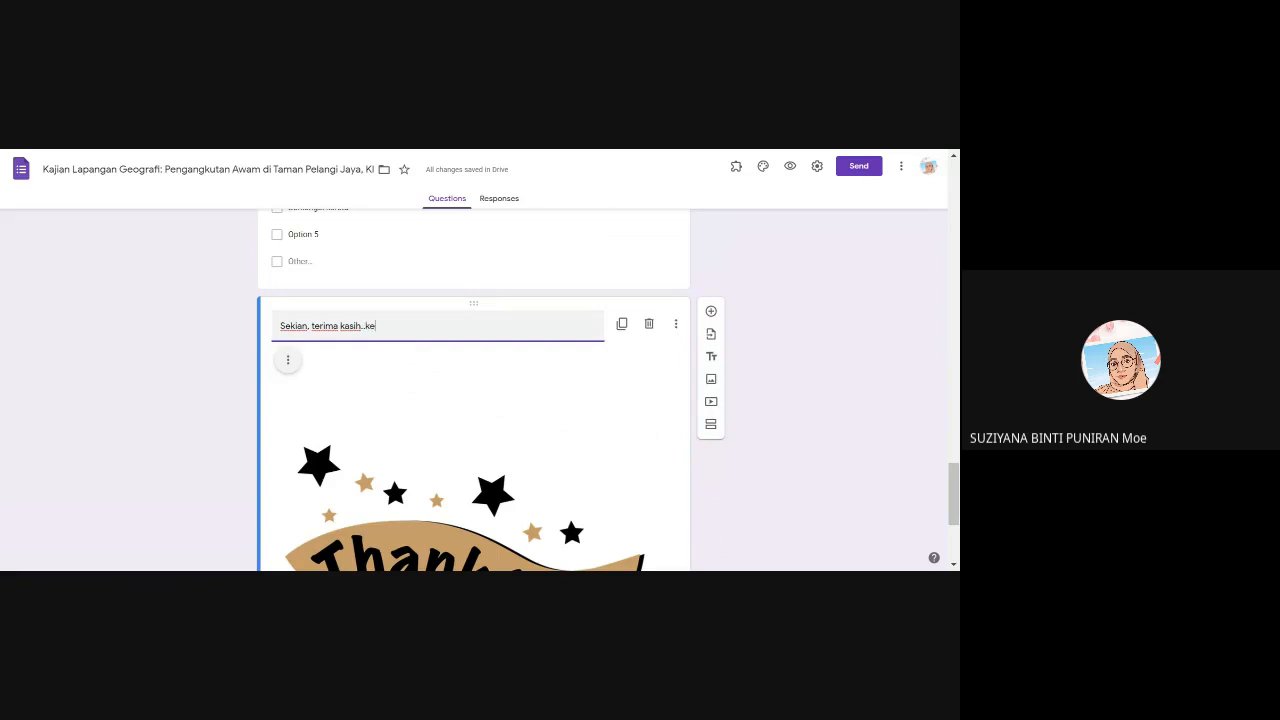
pyautogui.write('enjawab soal selidik.')
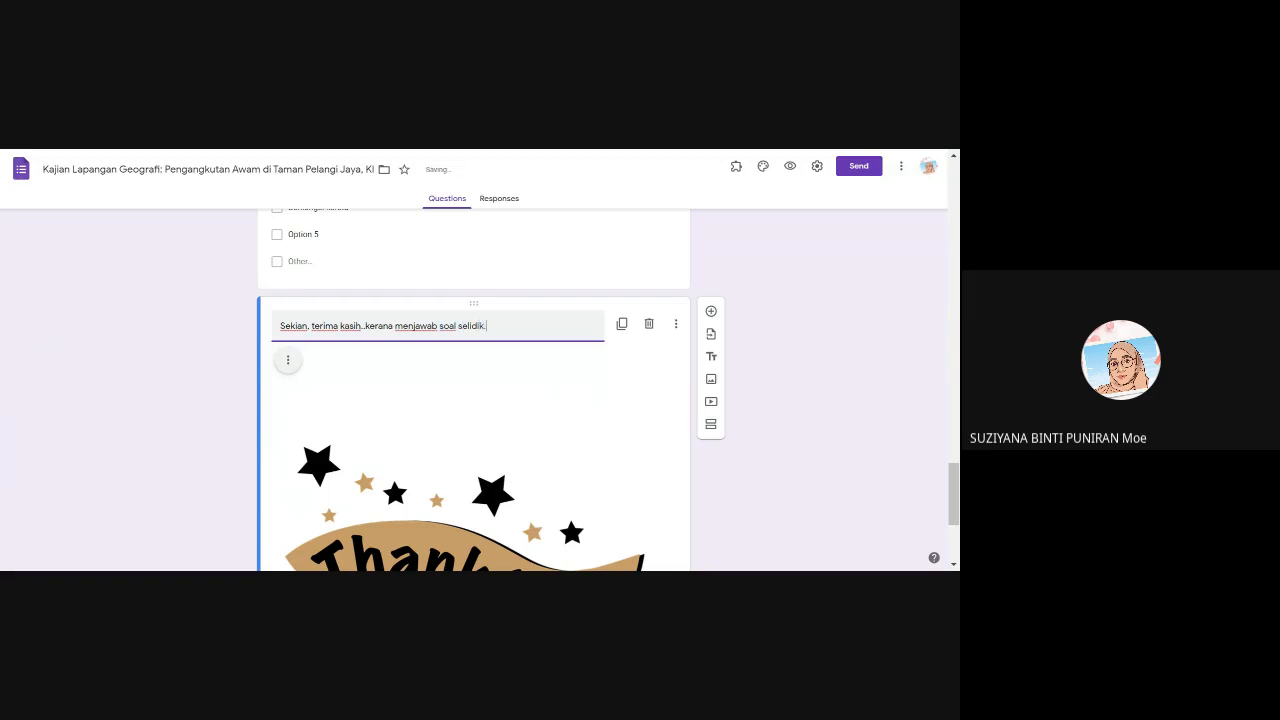
# Generate a shortened URL for sharing the form by link and copy it.
pyautogui.scroll(-3, 643, 477)
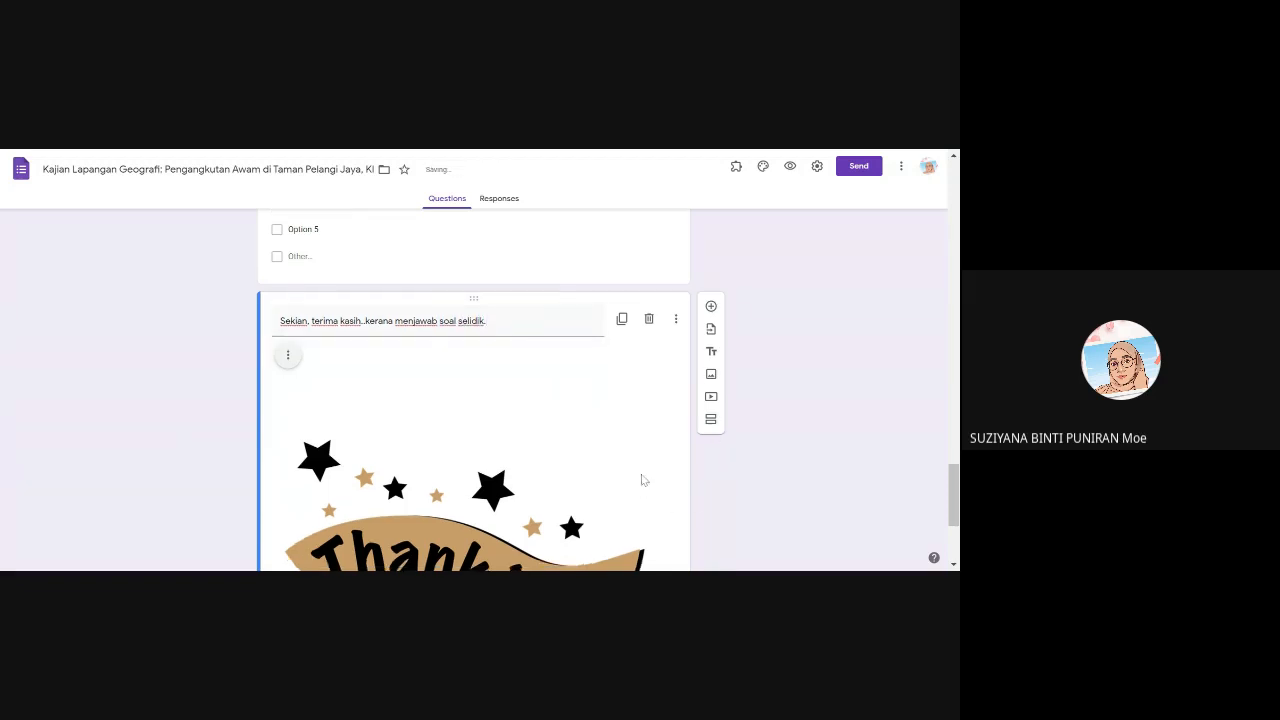
pyautogui.scroll(20, 583, 425)
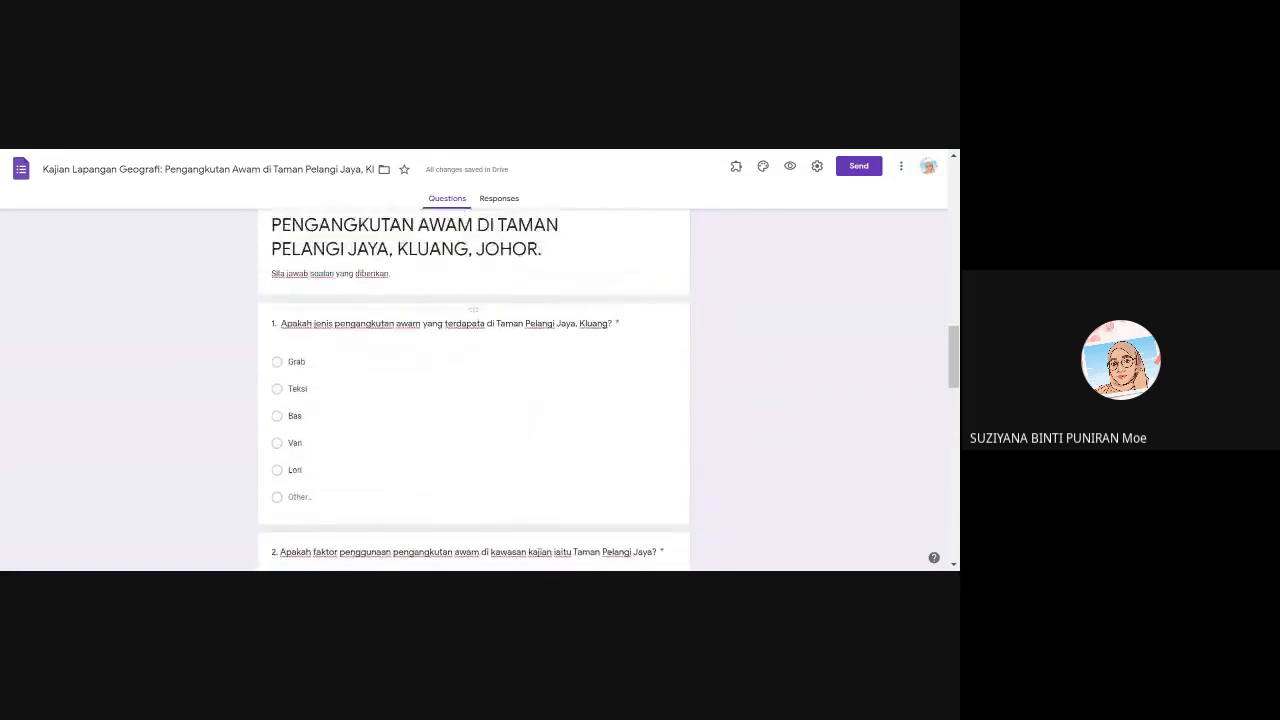
pyautogui.scroll(8, 539, 390)
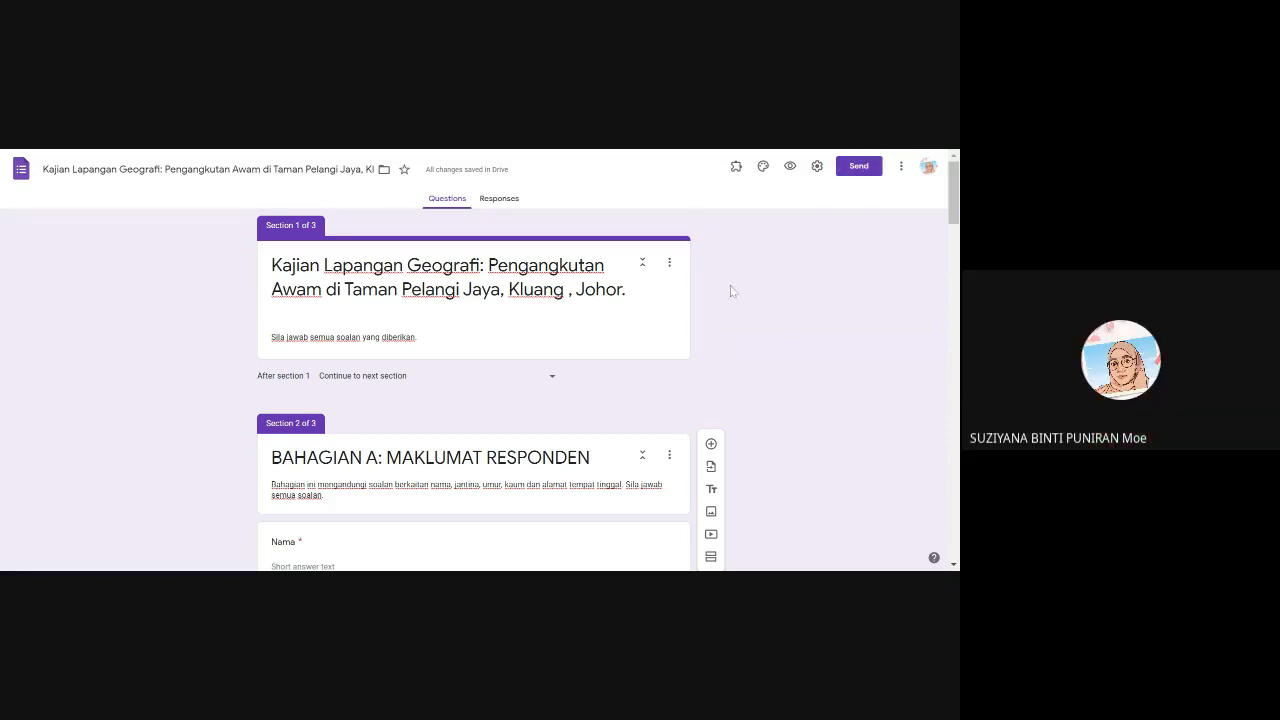
pyautogui.click(860, 168)
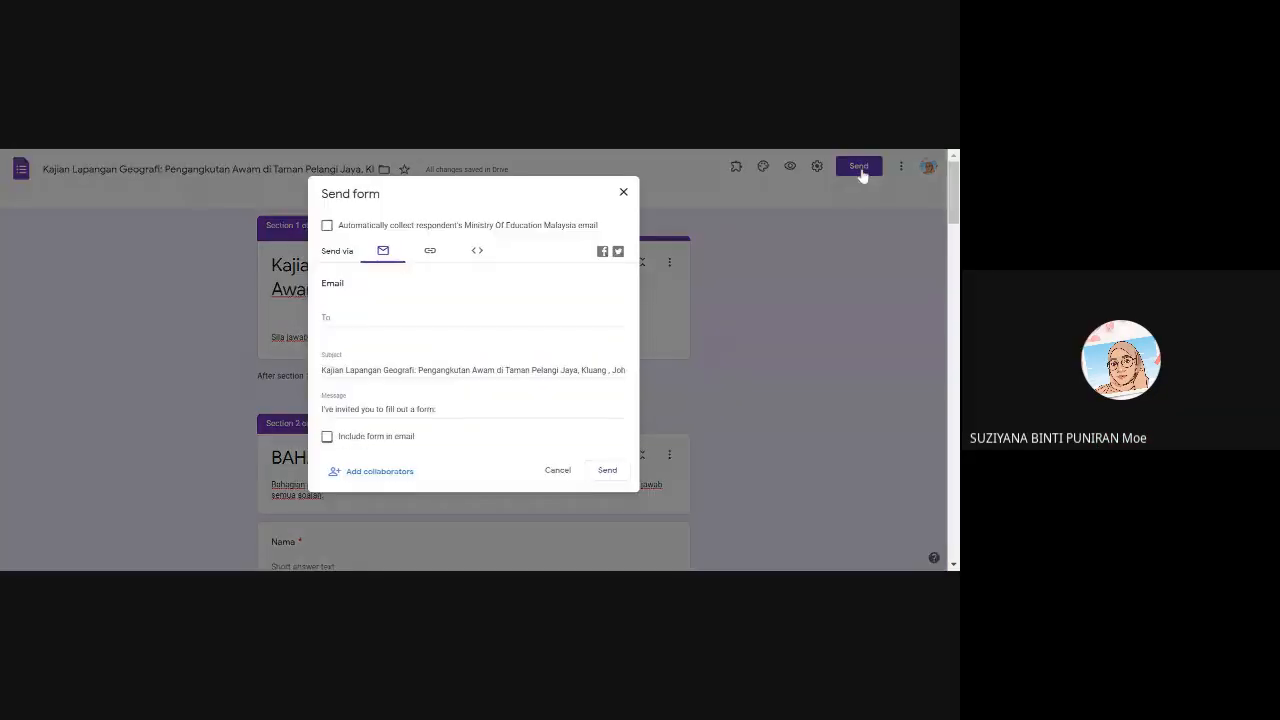
pyautogui.click(430, 253)
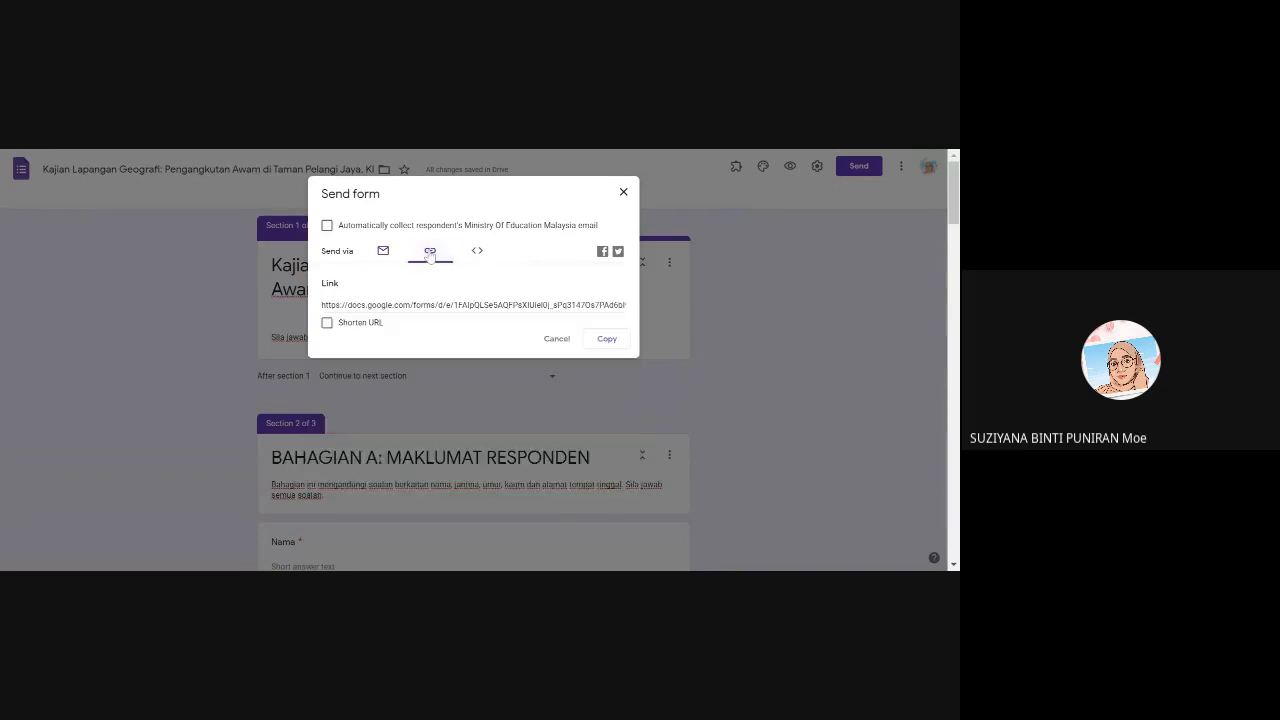
pyautogui.click(327, 322)
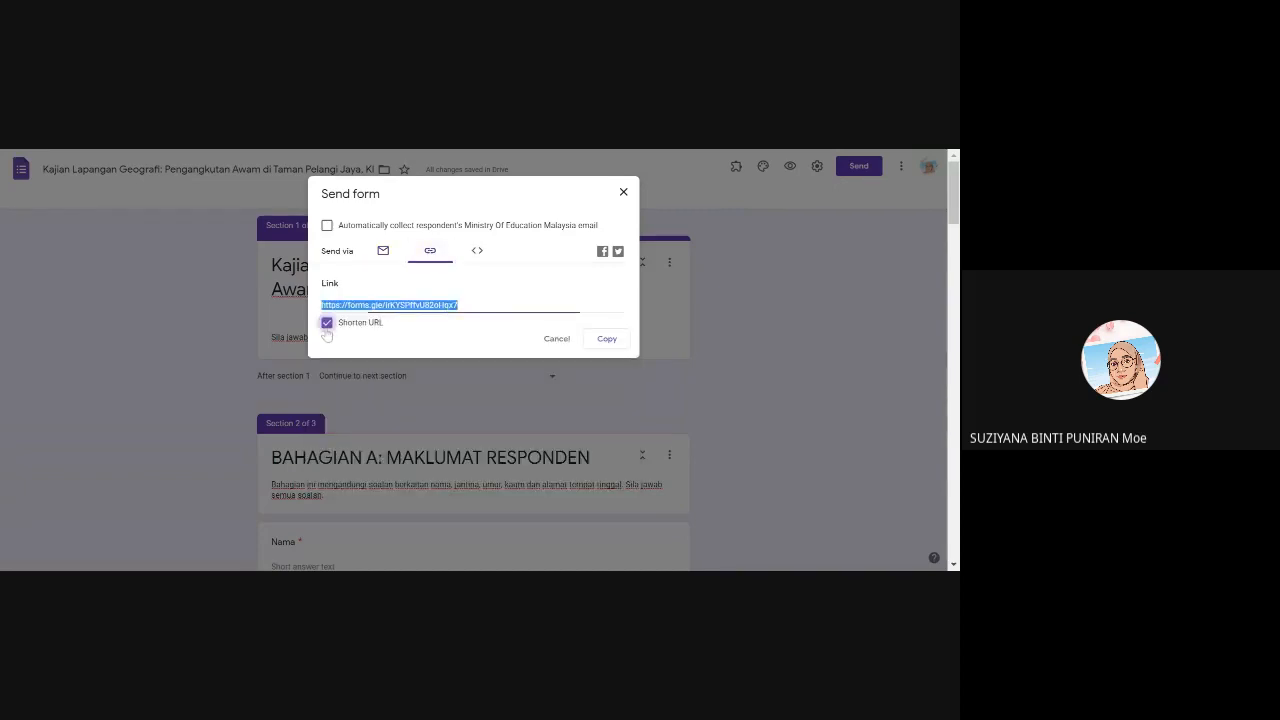
pyautogui.click(607, 340)
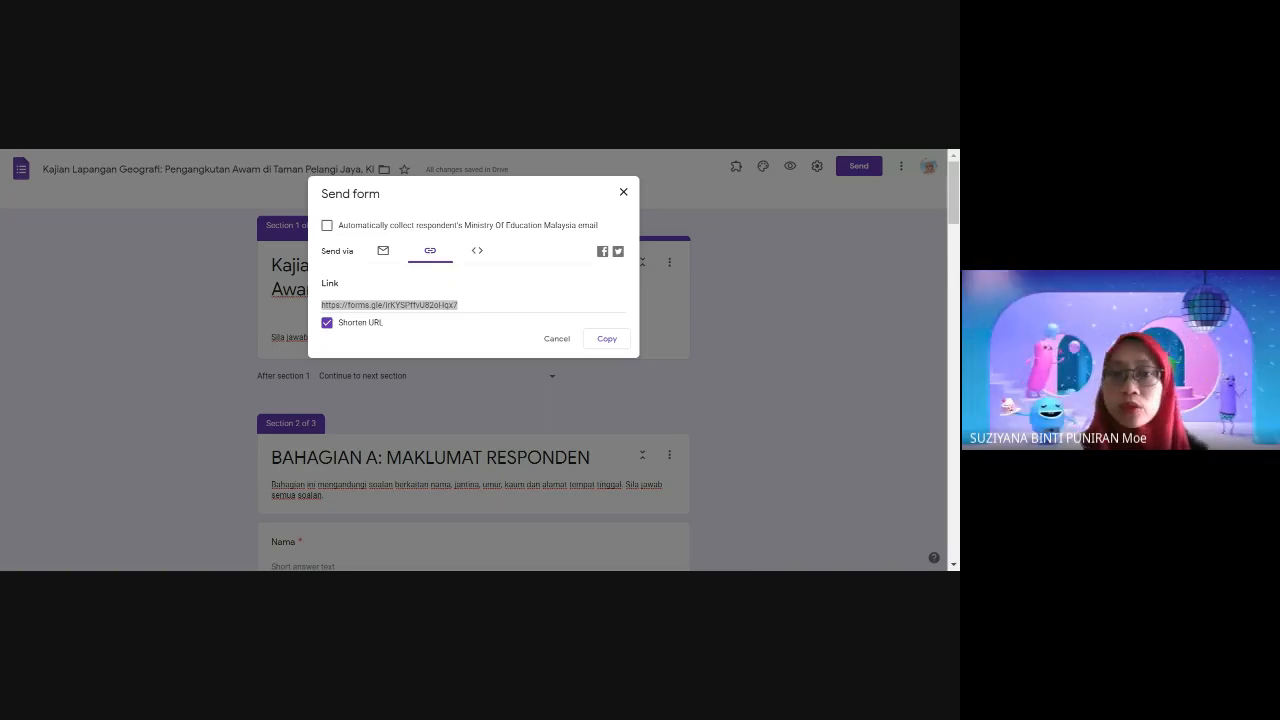
pyautogui.click(623, 193)
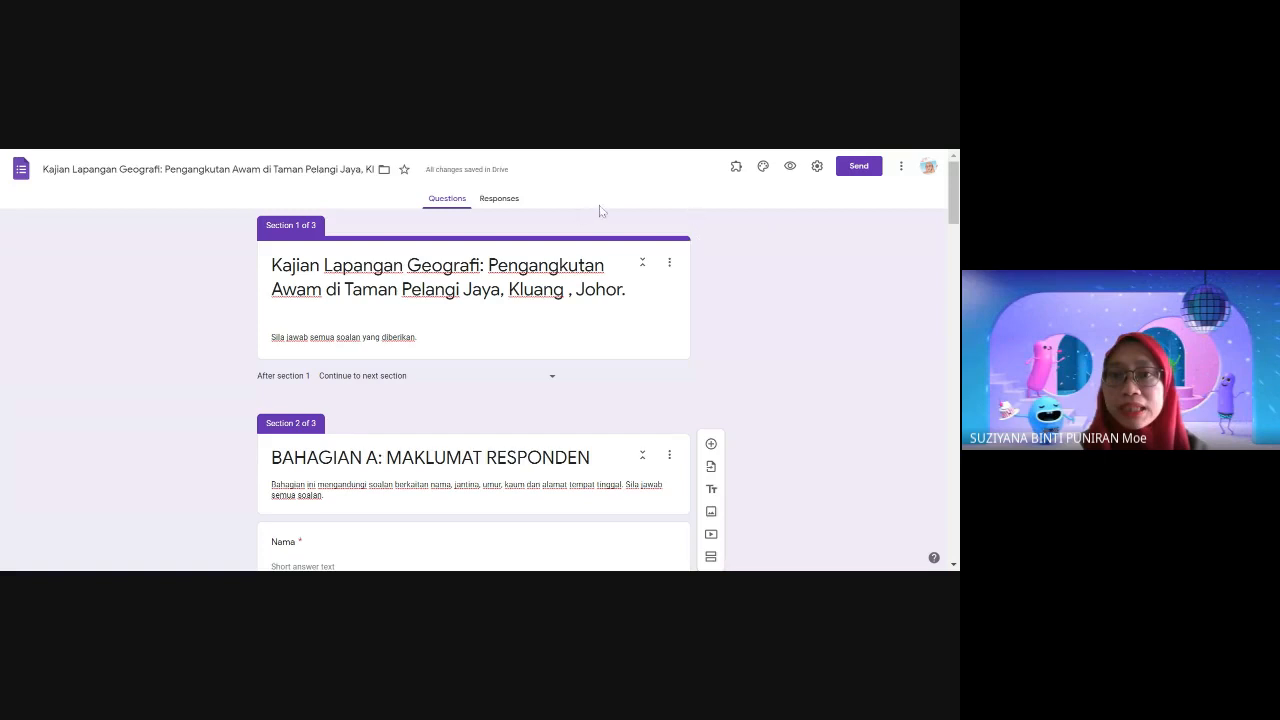
# Check the form's responses, then look over the questions from section A to question 3 of section B.
pyautogui.click(500, 199)
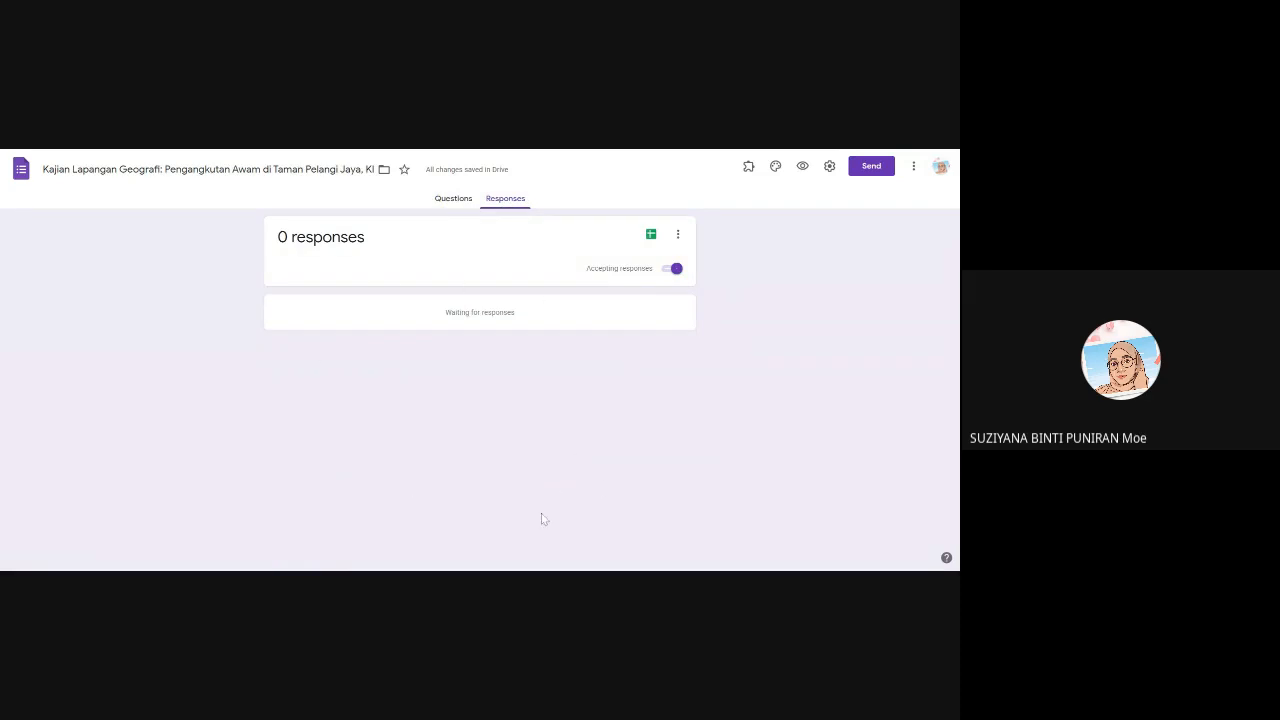
pyautogui.click(463, 204)
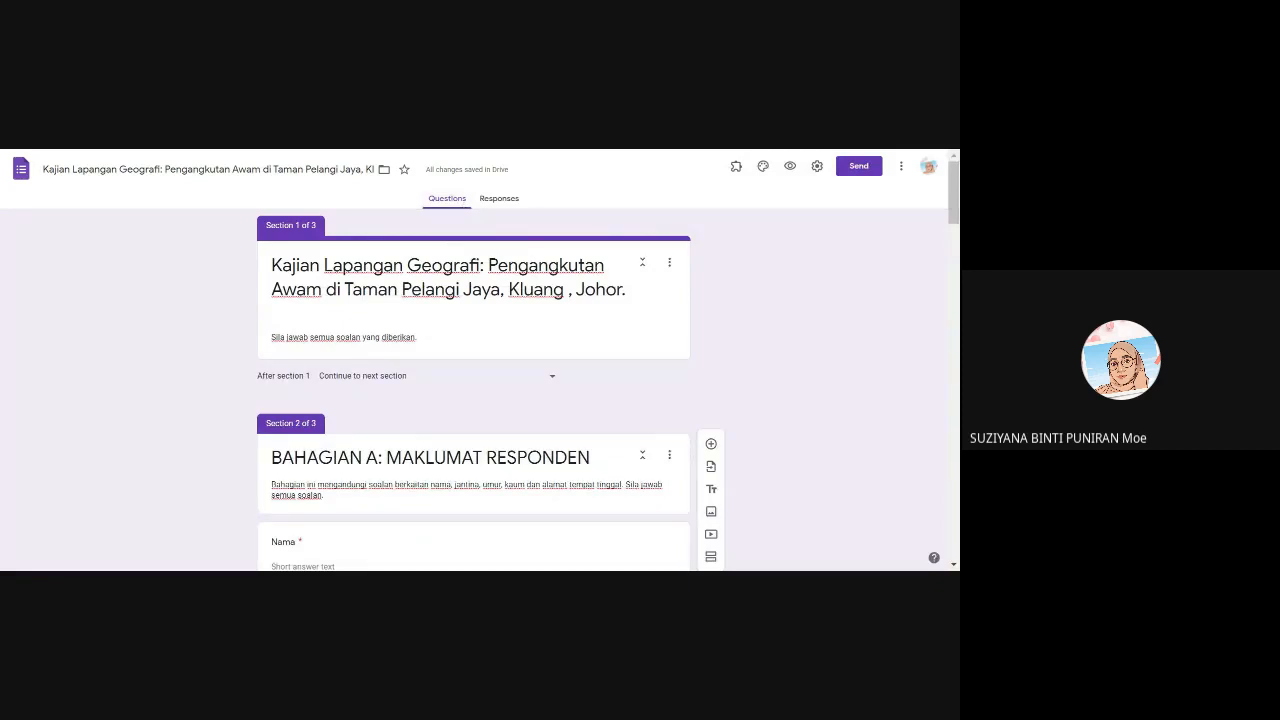
pyautogui.scroll(-10, 580, 423)
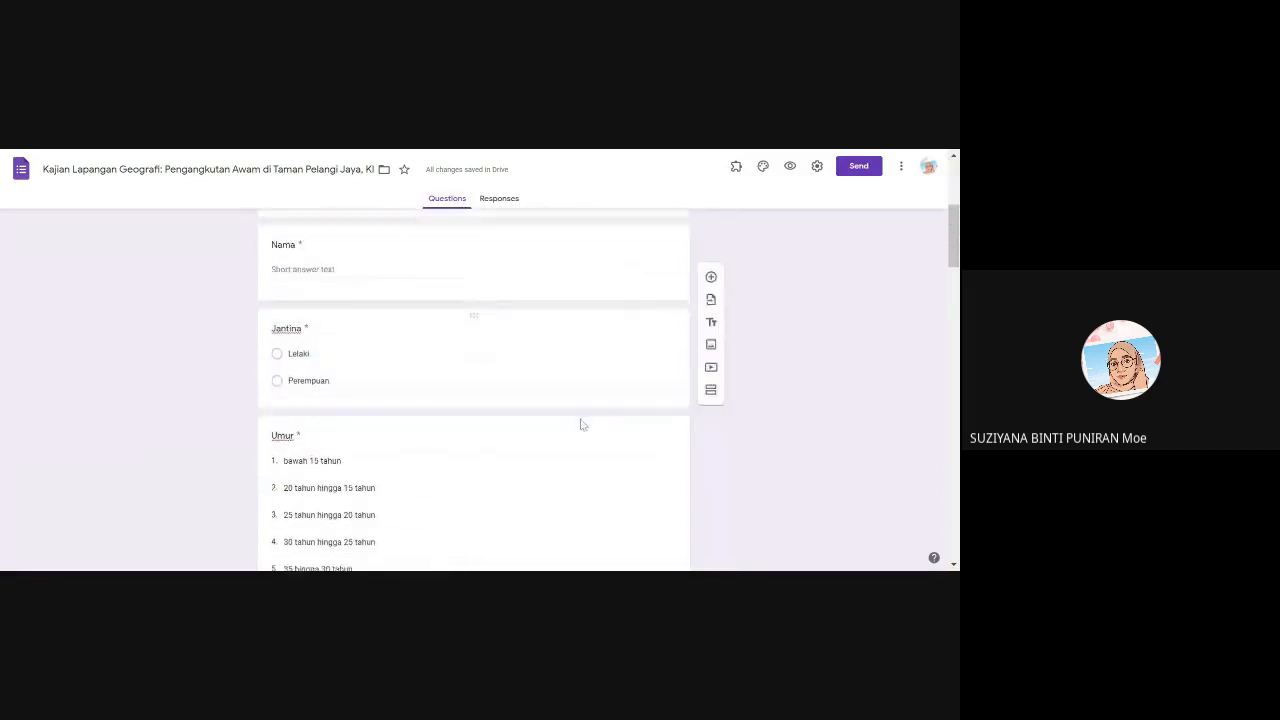
pyautogui.scroll(-15, 605, 443)
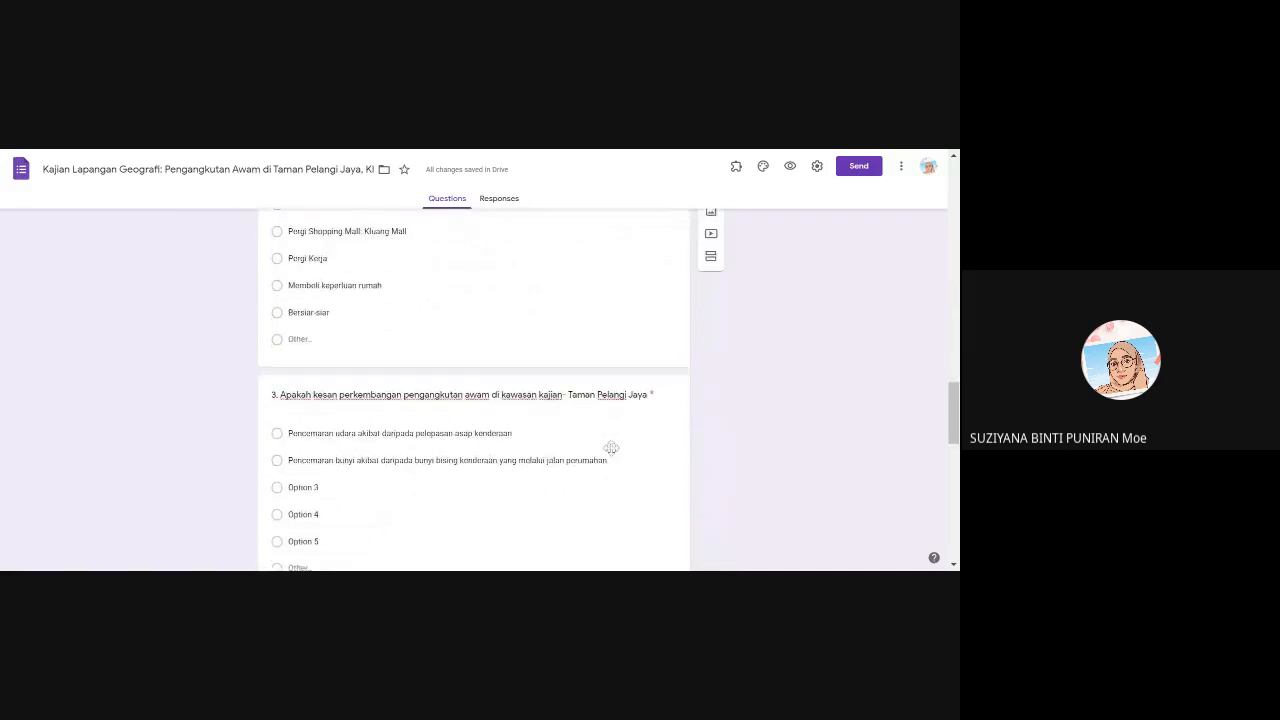
pyautogui.scroll(20, 611, 446)
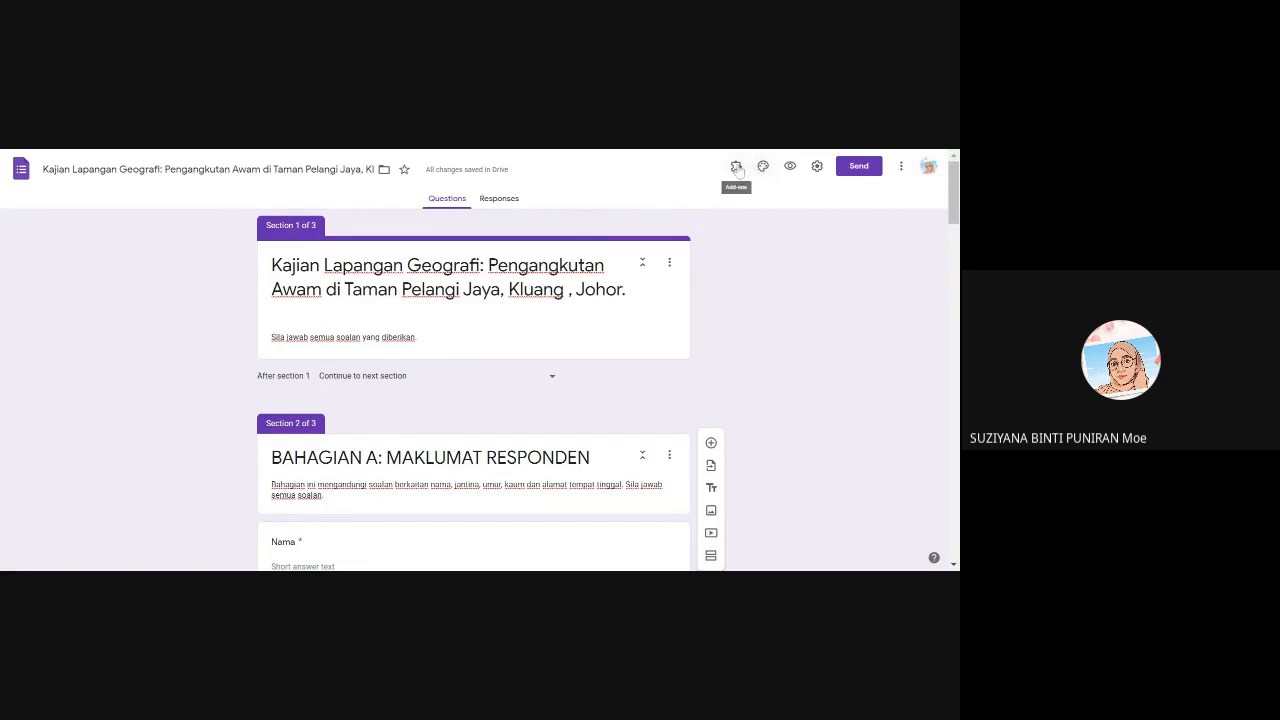
# Set the form's header image to the Work and School theme picture of an open book with heart-folded pages.
pyautogui.click(763, 166)
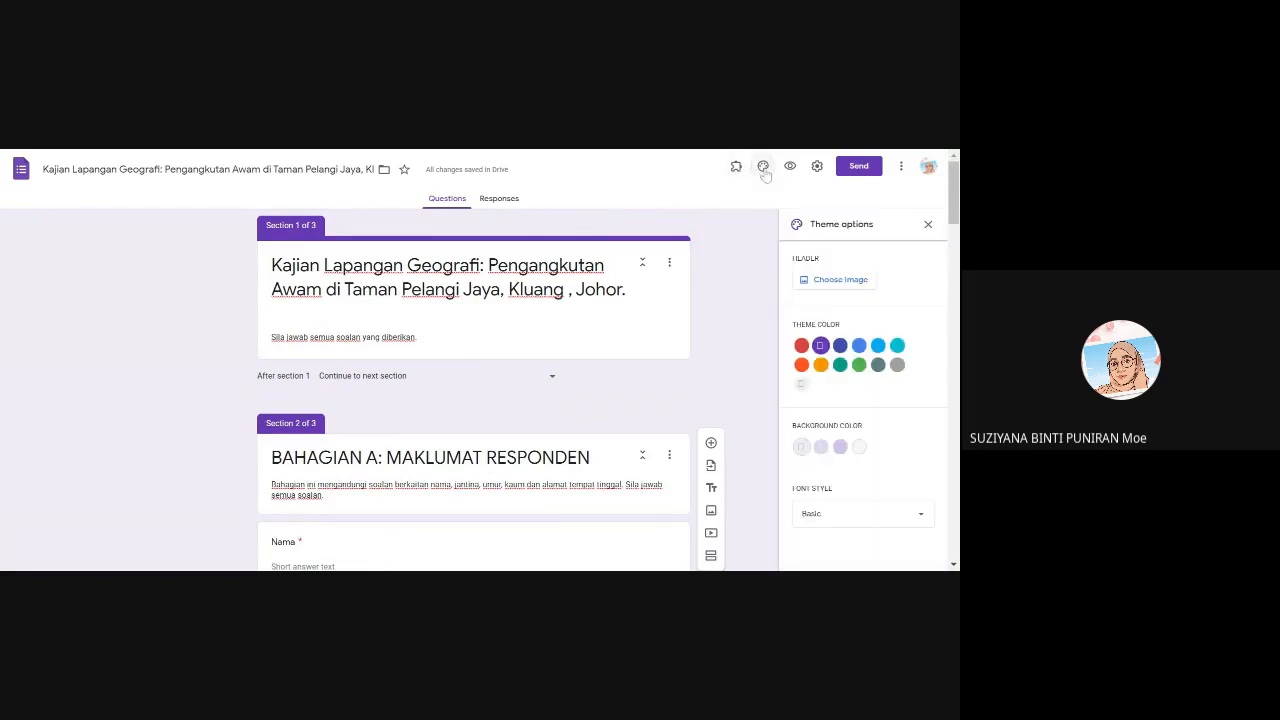
pyautogui.click(837, 283)
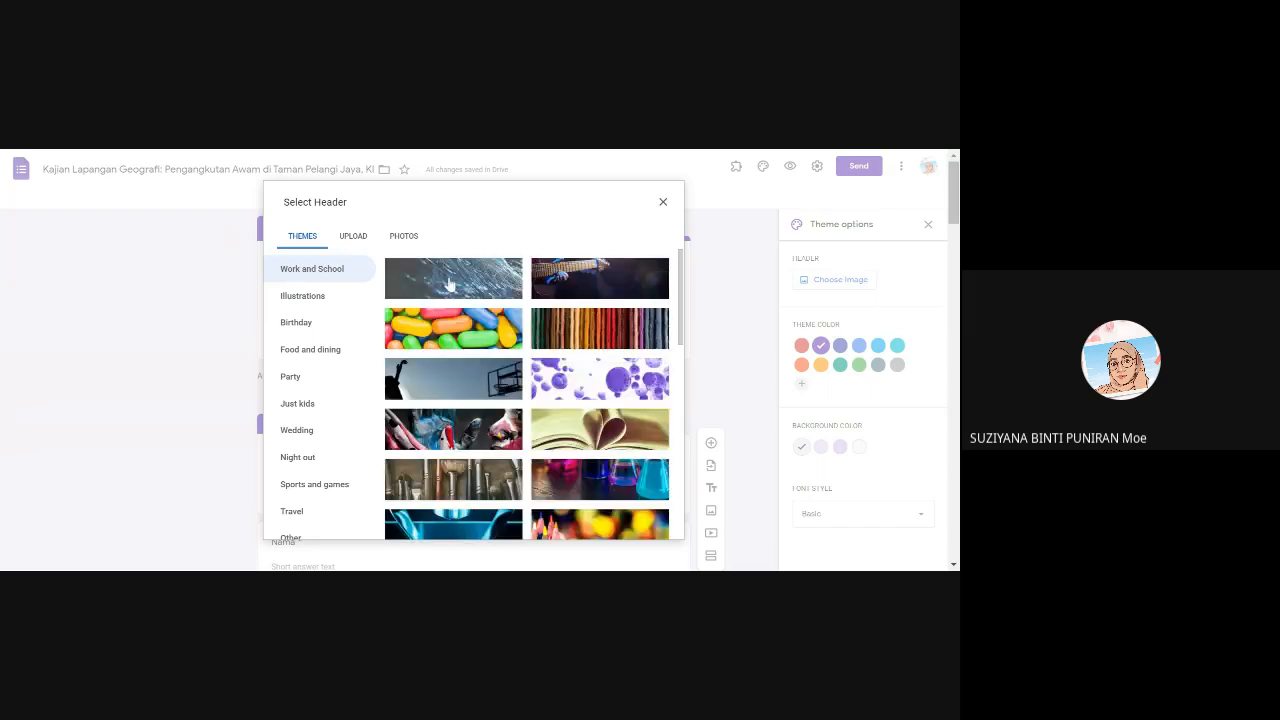
pyautogui.click(601, 414)
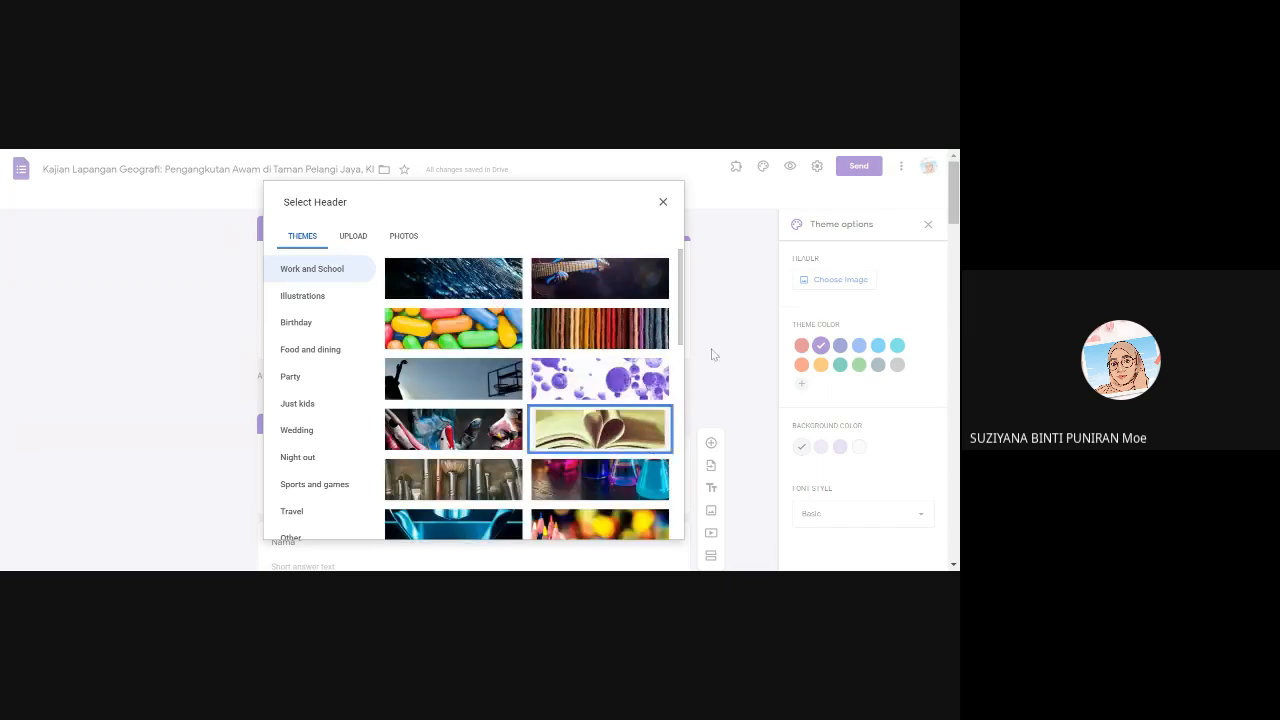
pyautogui.click(655, 525)
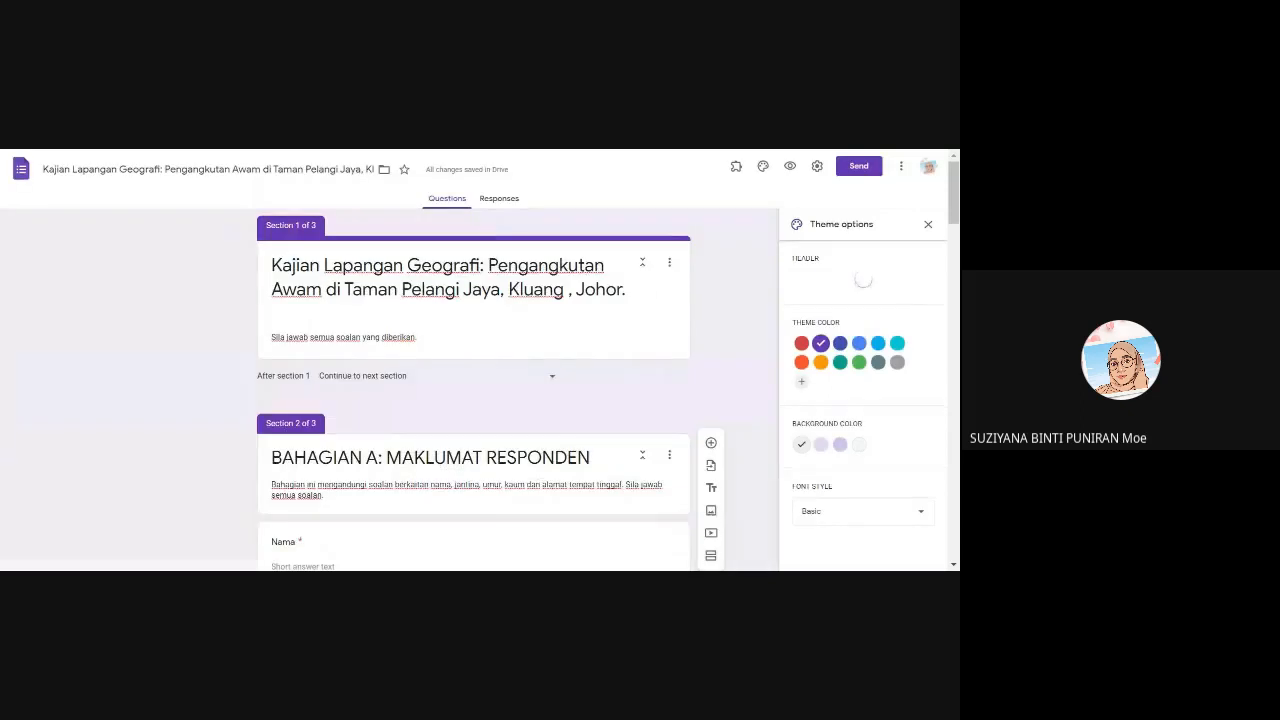
pyautogui.click(928, 226)
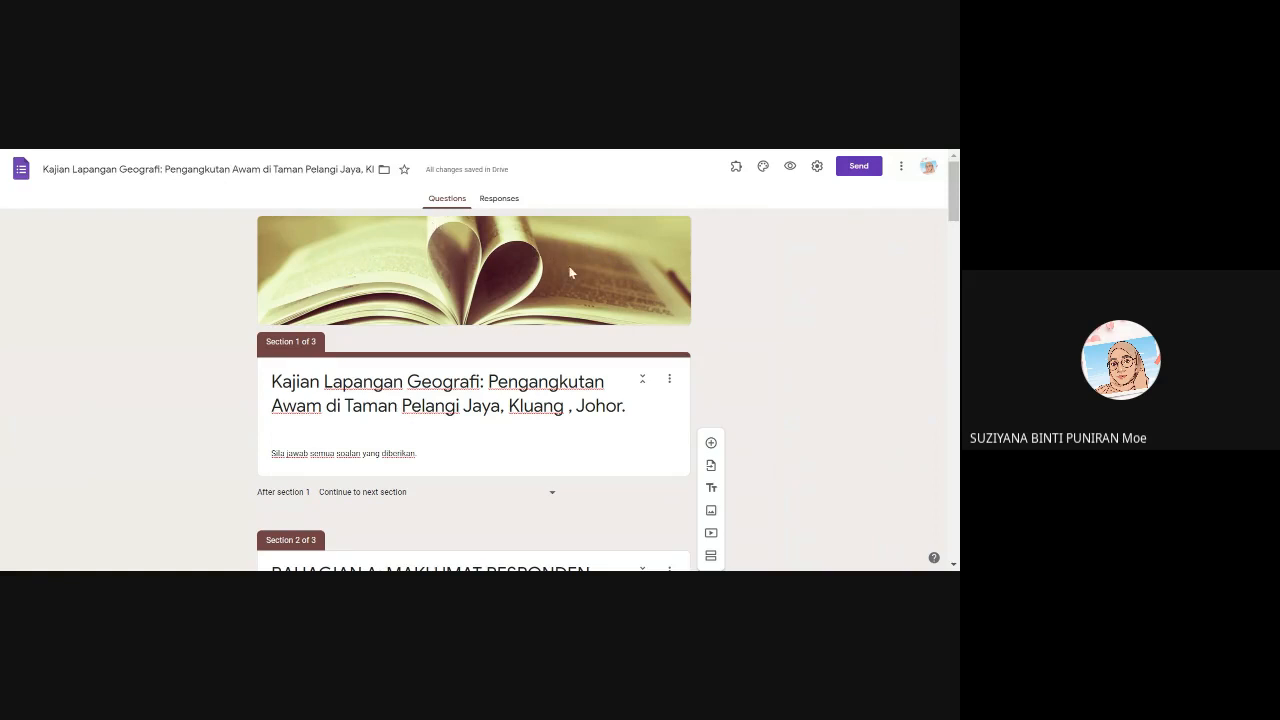
# Review the form with its new header theme, from the opening title through section A to section B's questions 3 and 4.
pyautogui.scroll(-10, 570, 272)
pyautogui.scroll(4, 626, 389)
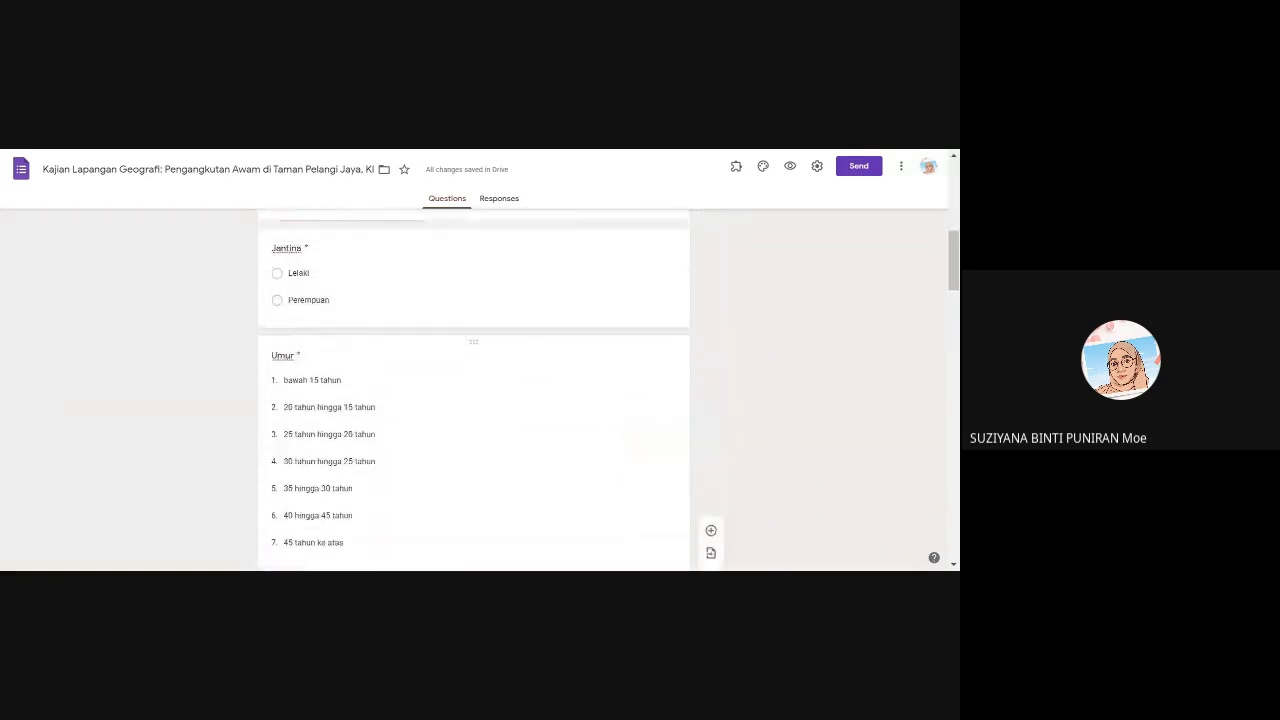
pyautogui.scroll(5, 640, 336)
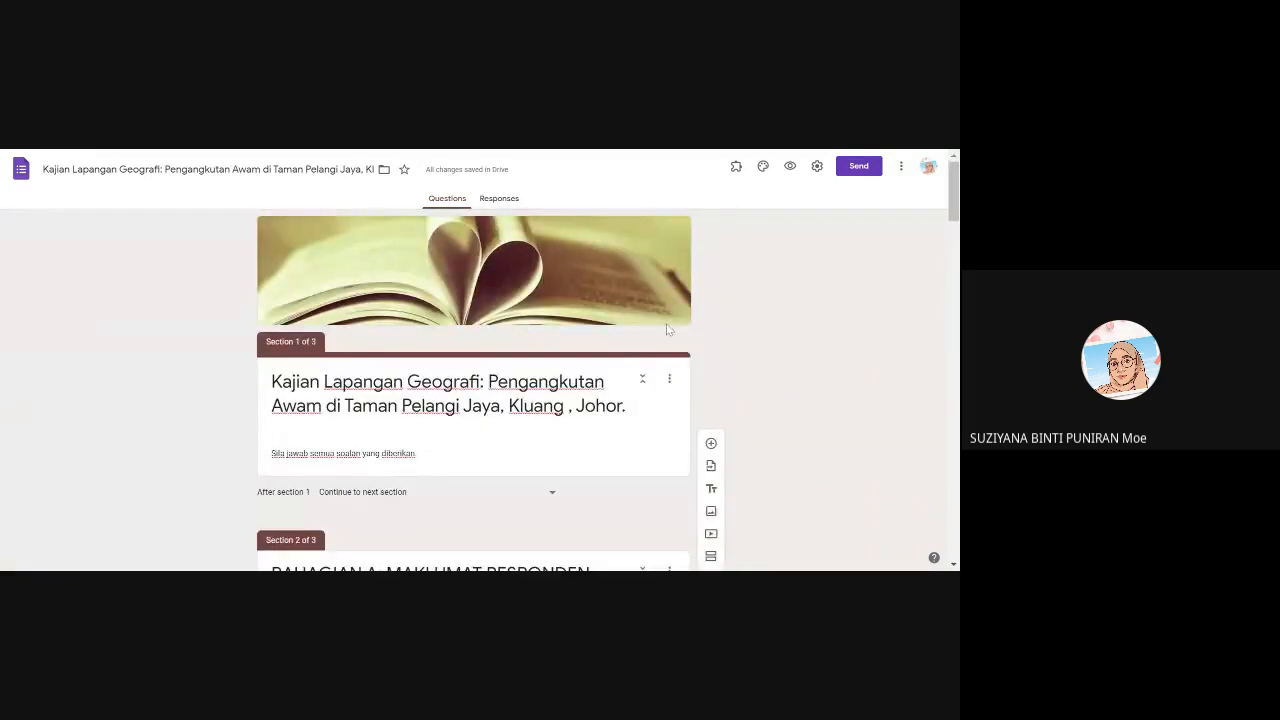
pyautogui.scroll(-8, 666, 323)
pyautogui.scroll(-10, 654, 383)
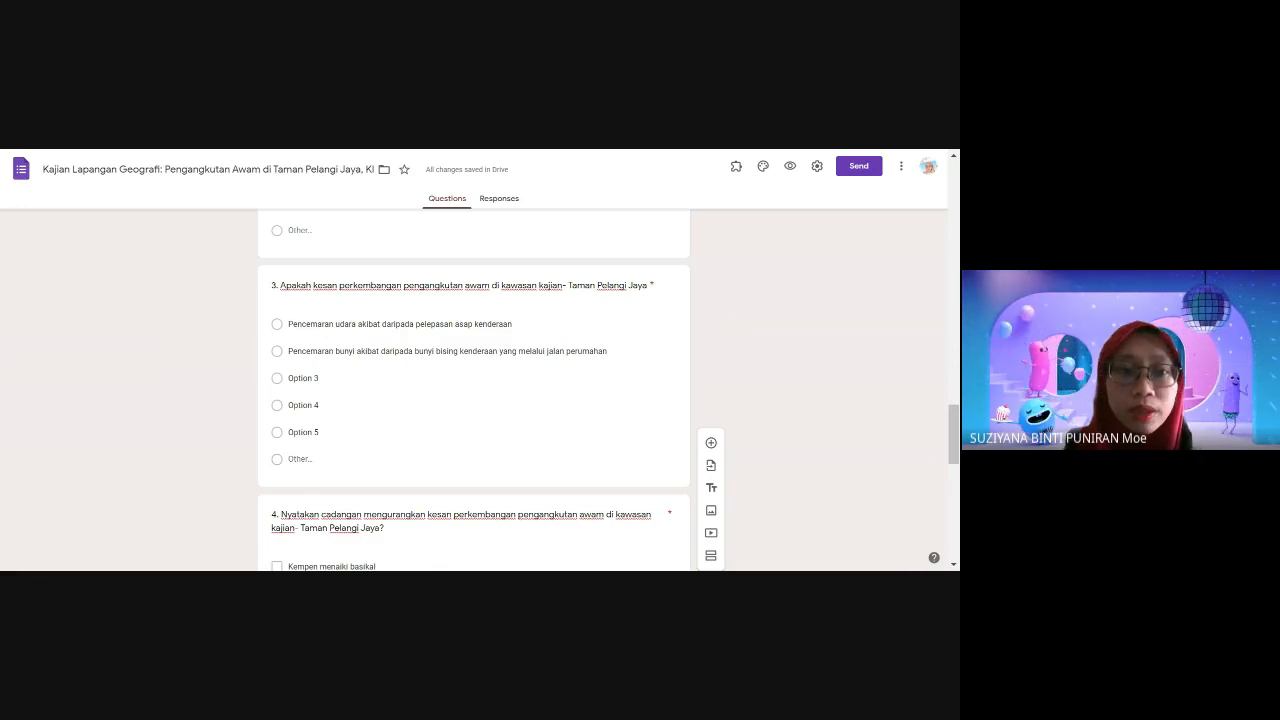
pyautogui.scroll(5, 474, 390)
pyautogui.scroll(10, 256, 298)
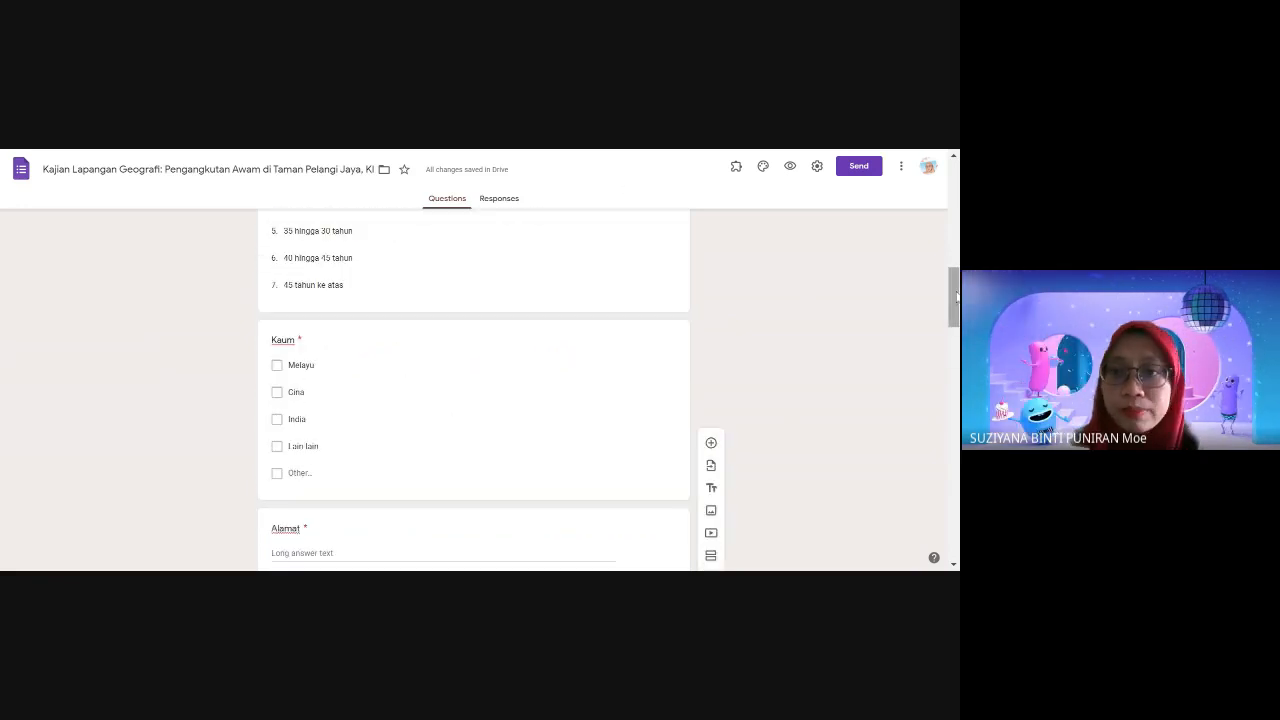
pyautogui.scroll(10, 256, 298)
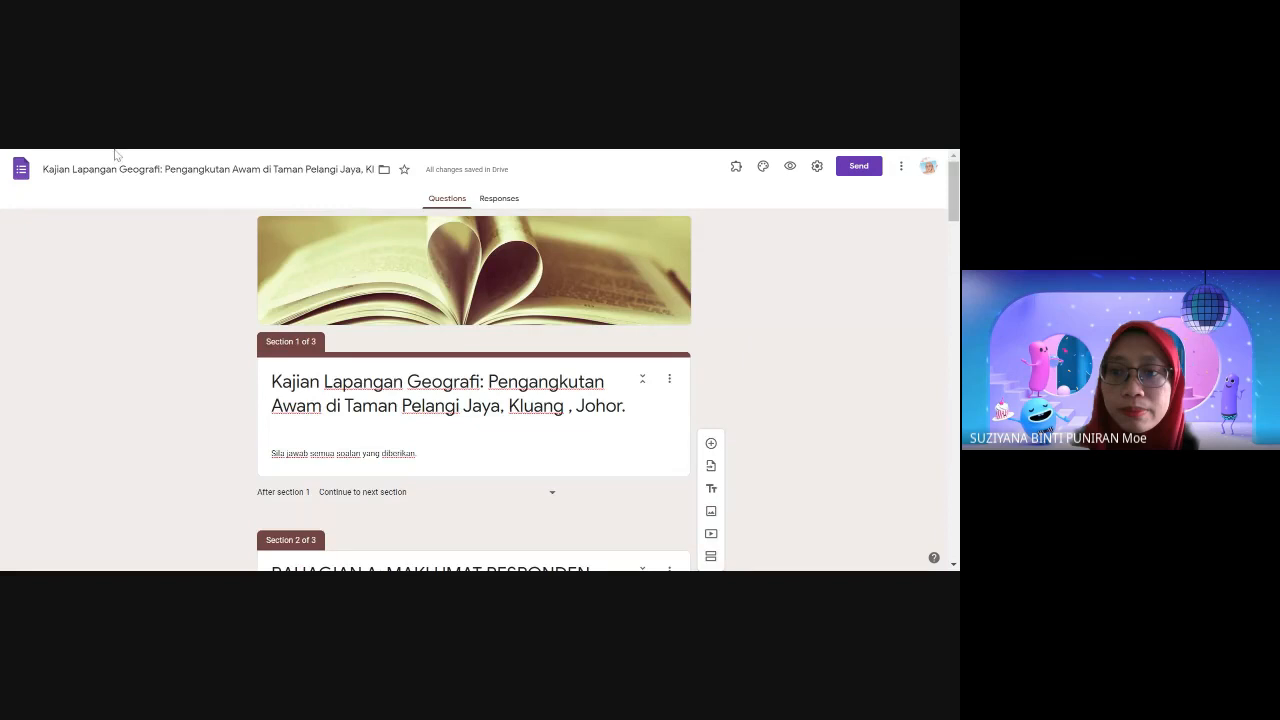